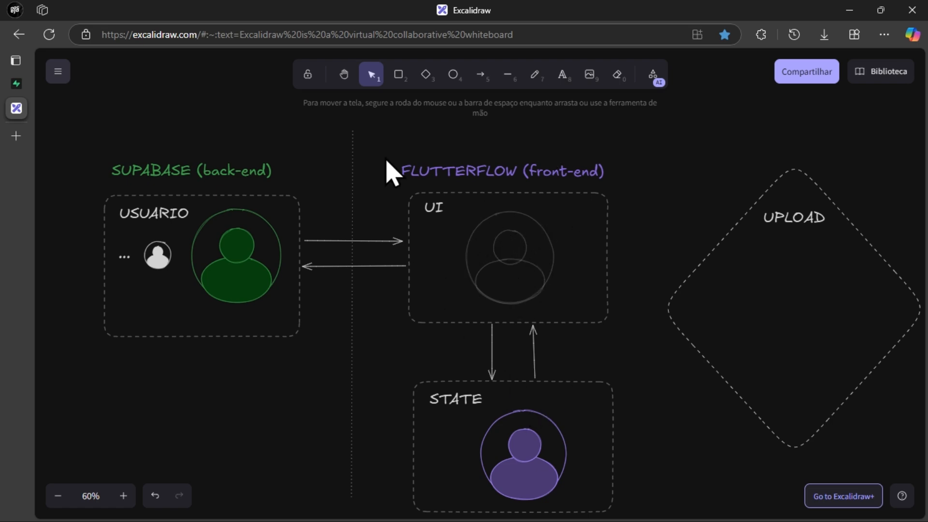
Shift the green avatar slightly within the USUARIO box of the diagram.
left_click_drag(353, 170, 378, 186)
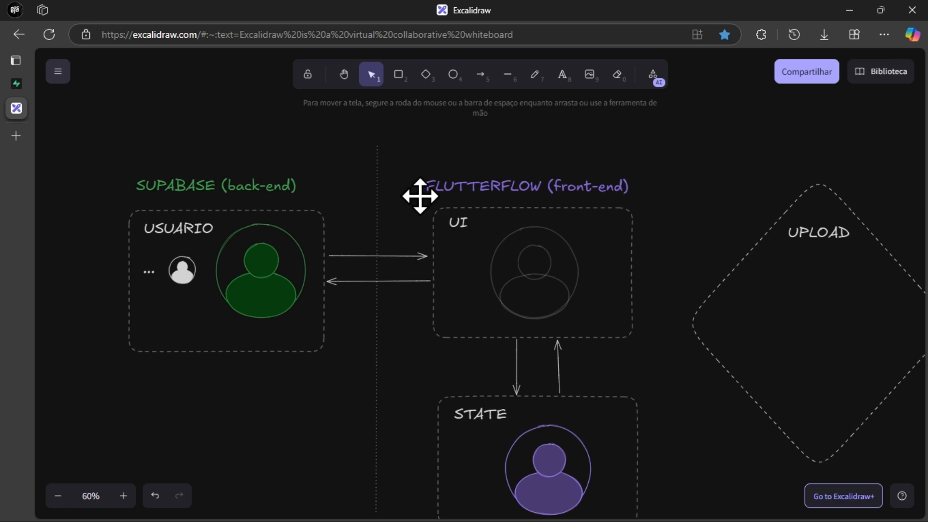
mouse_move(259, 259)
left_mouse_down()
mouse_move(538, 263)
mouse_move(524, 267)
mouse_move(849, 311)
mouse_move(802, 315)
mouse_move(443, 248)
mouse_move(426, 267)
mouse_move(265, 275)
mouse_move(760, 303)
mouse_move(615, 267)
mouse_move(839, 306)
mouse_move(478, 267)
mouse_move(810, 300)
mouse_move(381, 275)
mouse_move(645, 284)
mouse_move(835, 305)
mouse_move(588, 228)
mouse_move(754, 249)
mouse_move(762, 290)
mouse_move(246, 267)
mouse_move(269, 271)
left_mouse_up()
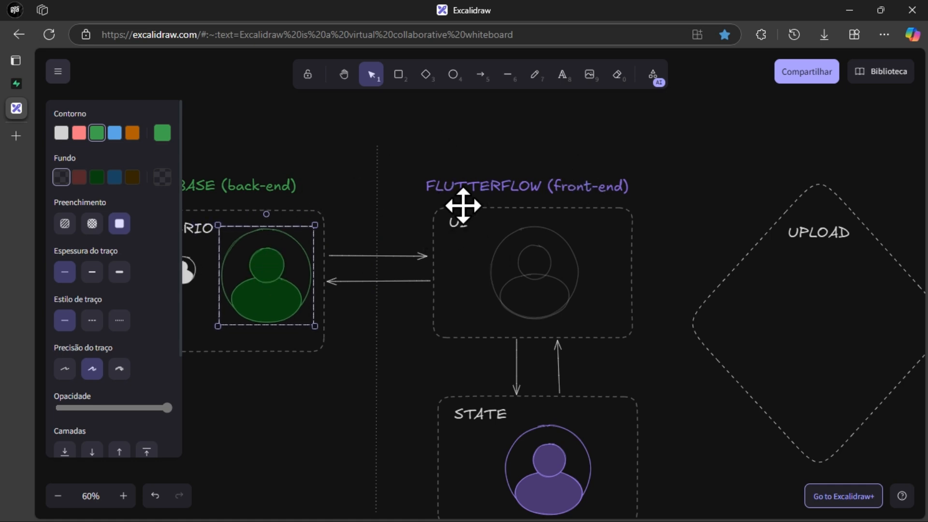
left_click(324, 173)
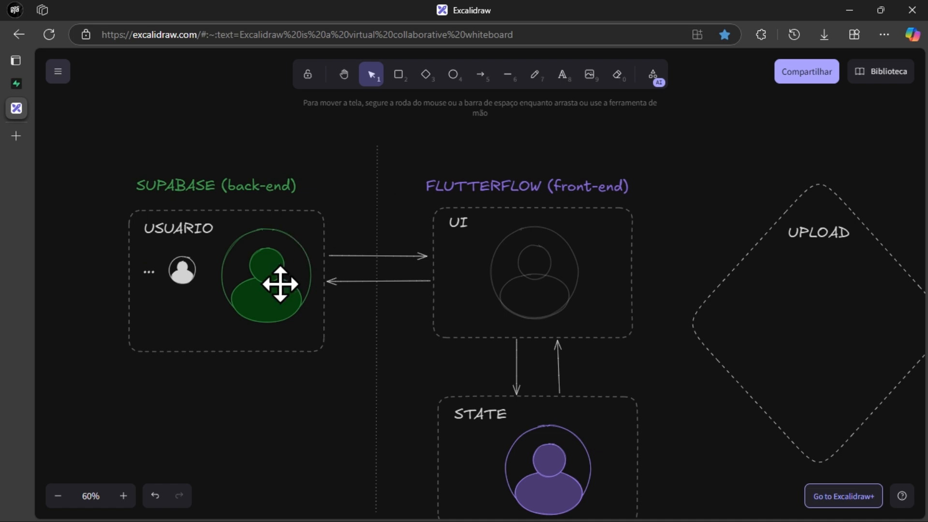
left_click_drag(273, 269, 270, 275)
left_click(297, 155)
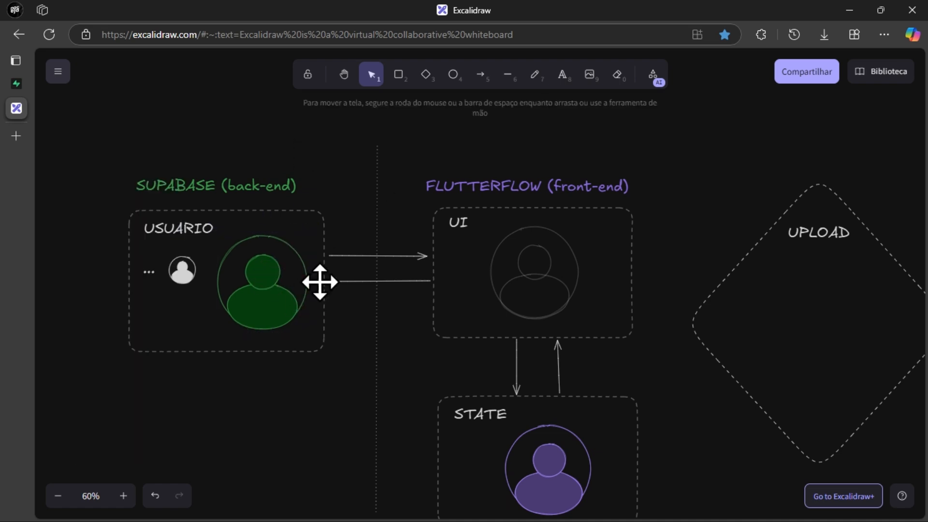
left_click_drag(666, 219, 601, 186)
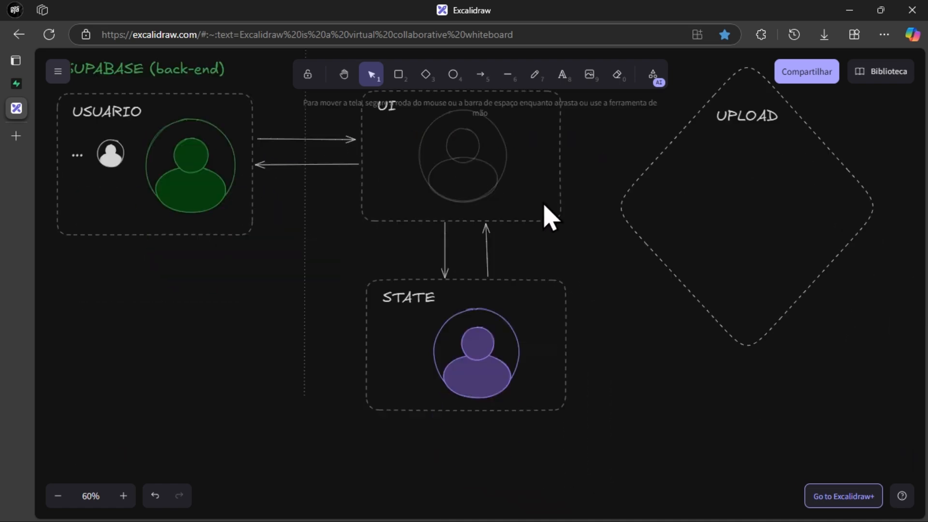
scroll(519, 194, "up", 1)
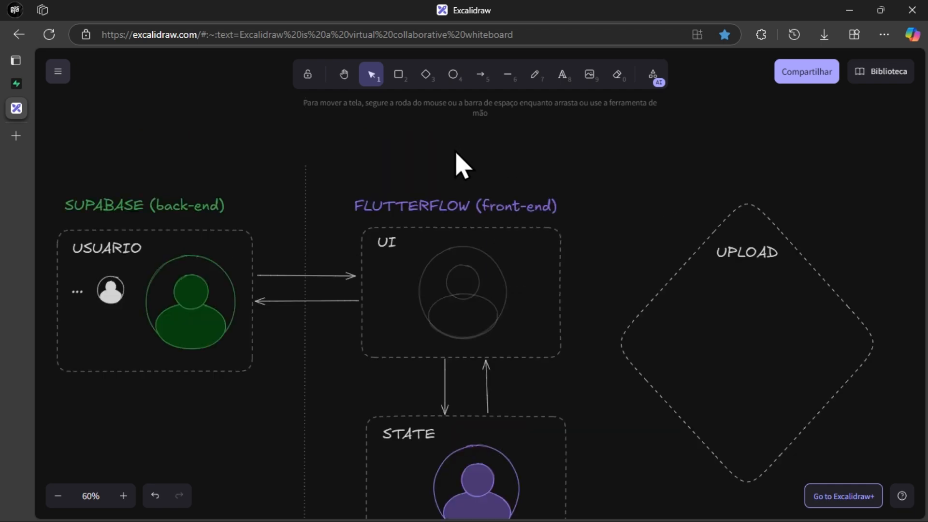
scroll(343, 224, "down", 1)
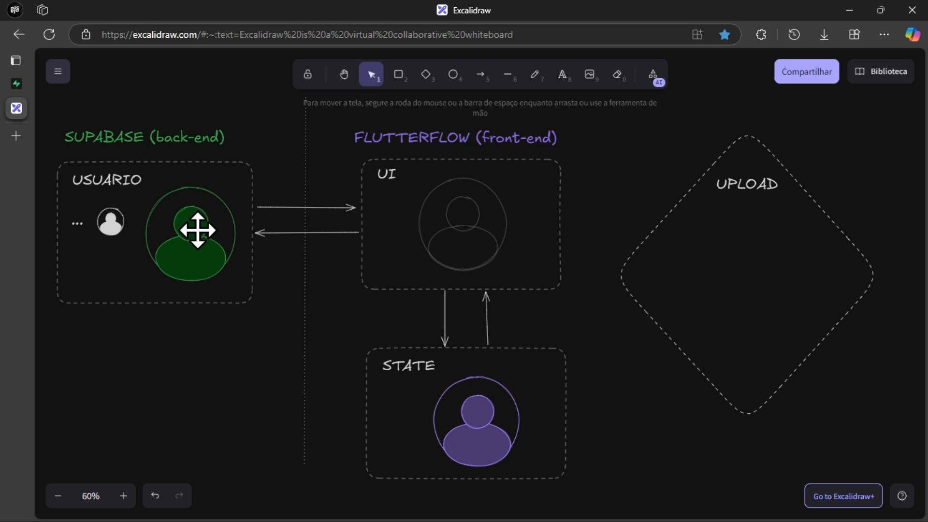
Move the green avatar from the USUARIO box onto the outlined placeholder avatar in the UI box.
left_click_drag(196, 230, 218, 216)
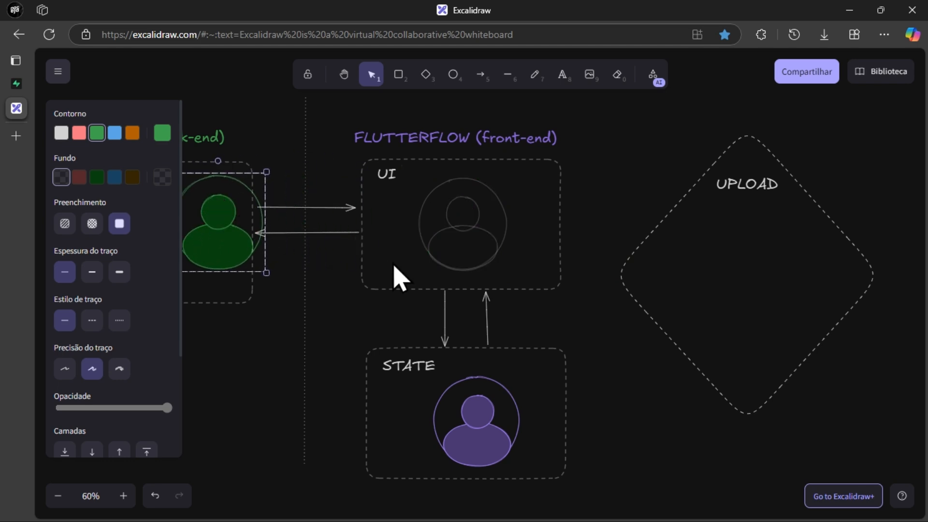
scroll(435, 273, "left", 3)
scroll(505, 256, "down", 1)
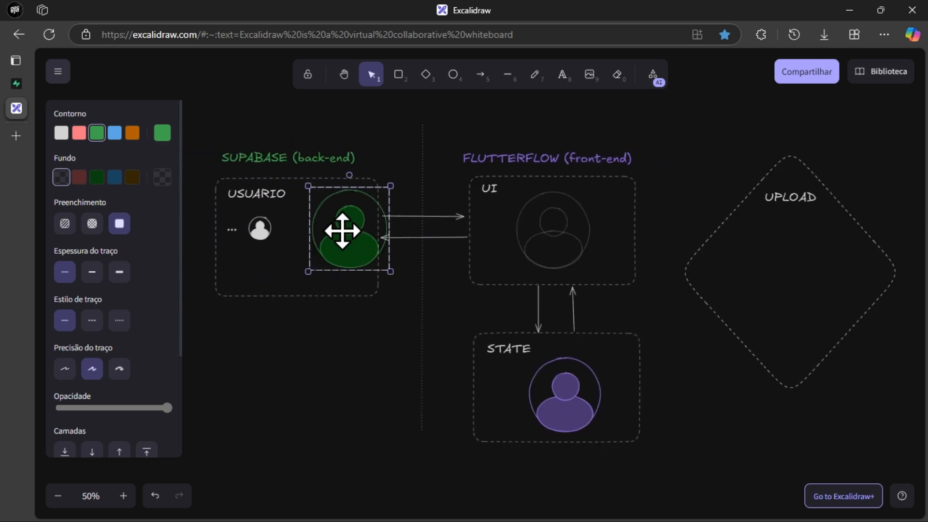
left_click_drag(341, 230, 546, 230)
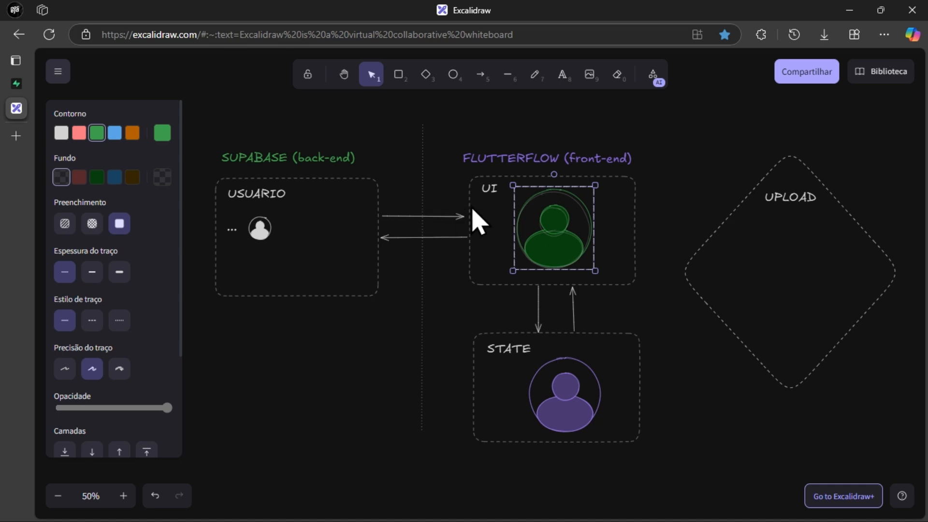
Return the green avatar from the UI box to the USUARIO box, adjust its placement and deselect it.
left_click_drag(562, 230, 336, 236)
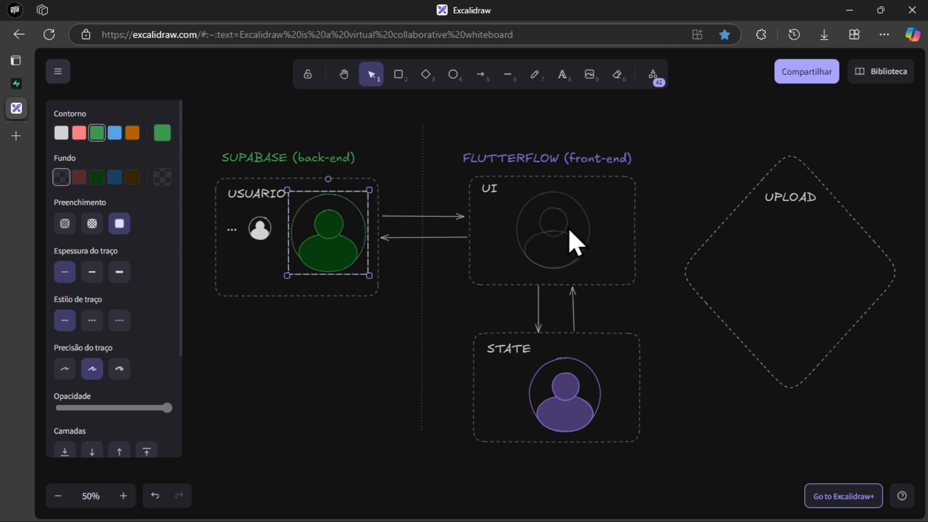
mouse_move(325, 243)
left_mouse_down()
mouse_move(547, 240)
mouse_move(527, 233)
mouse_move(820, 265)
mouse_move(808, 256)
mouse_move(417, 242)
mouse_move(643, 251)
mouse_move(586, 242)
mouse_move(317, 237)
mouse_move(810, 265)
mouse_move(315, 242)
mouse_move(442, 238)
mouse_move(328, 247)
left_mouse_up()
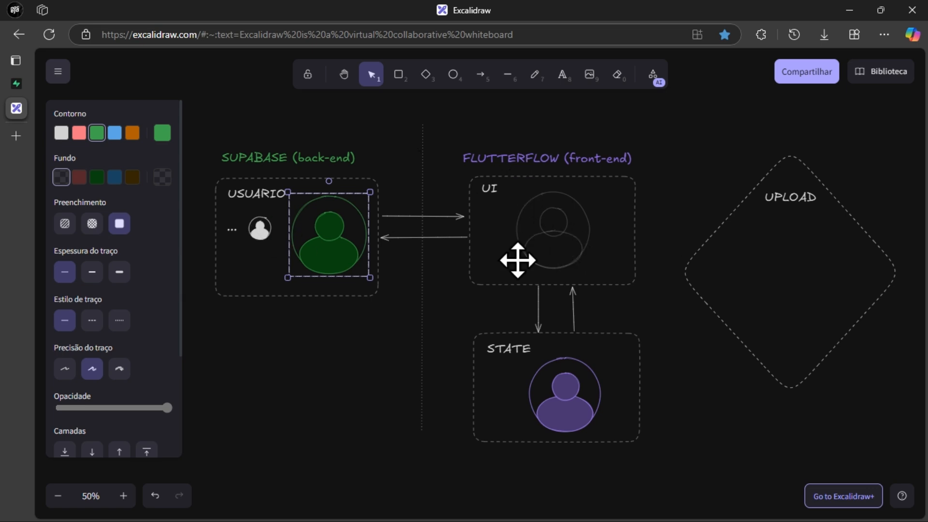
mouse_move(341, 238)
left_mouse_down()
mouse_move(762, 253)
mouse_move(337, 241)
mouse_move(686, 261)
mouse_move(616, 215)
mouse_move(358, 234)
mouse_move(715, 257)
mouse_move(385, 246)
mouse_move(333, 228)
mouse_move(348, 238)
mouse_move(557, 226)
mouse_move(572, 234)
mouse_move(588, 358)
mouse_move(534, 216)
mouse_move(541, 292)
mouse_move(358, 251)
mouse_move(341, 237)
left_mouse_up()
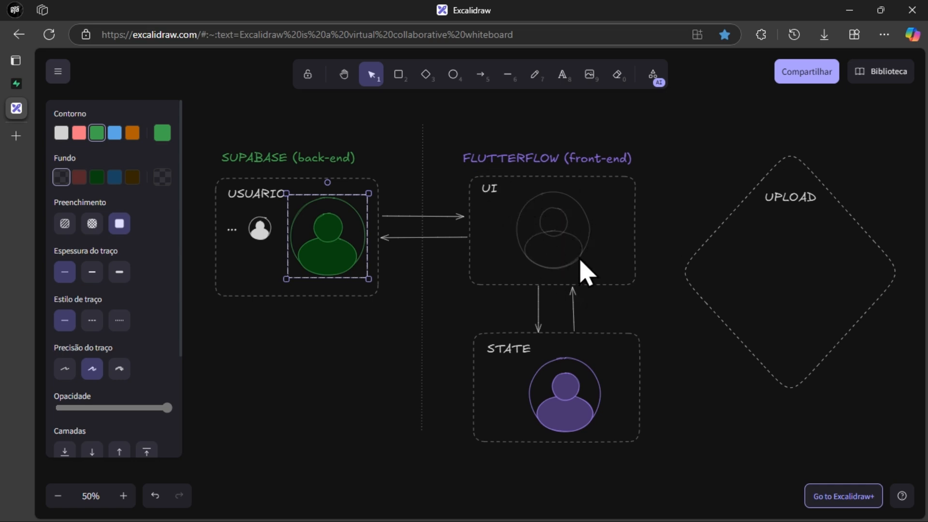
left_click_drag(516, 193, 516, 237)
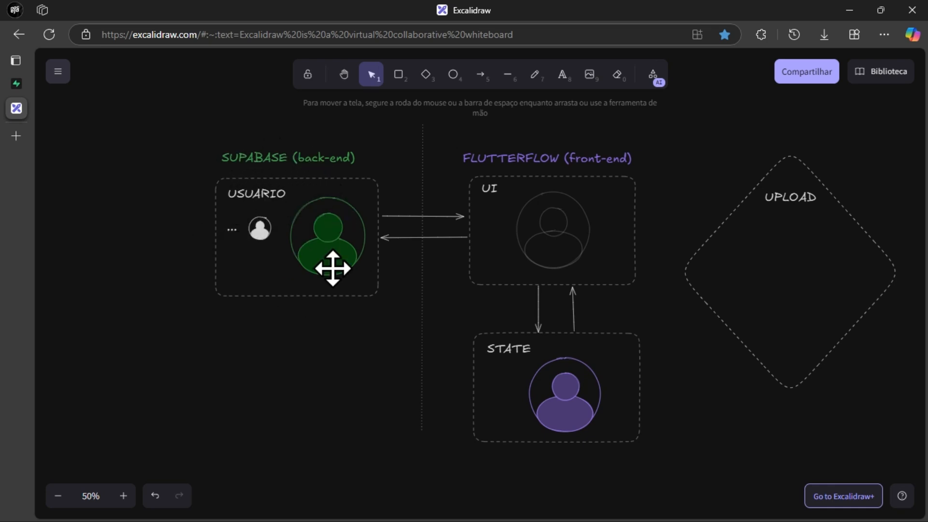
Switch to the Supabase project and view the users table in the Table Editor.
left_click(16, 84)
mouse_move(56, 157)
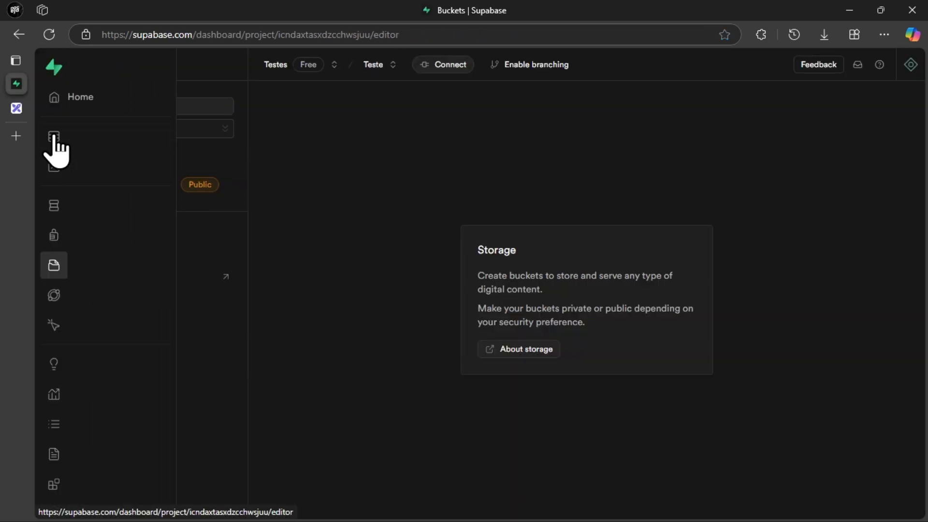
left_click(55, 136)
left_click(129, 205)
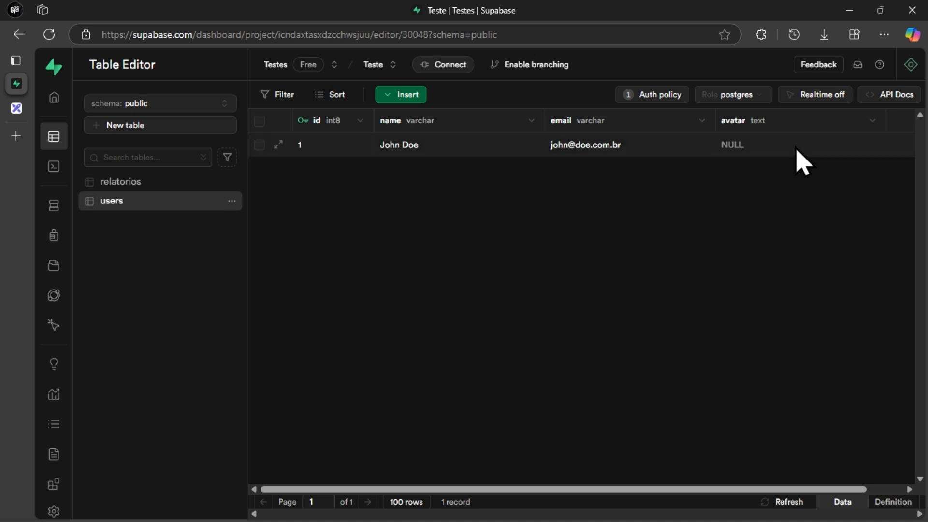
View the contents of the public users bucket in Supabase Storage.
mouse_move(56, 259)
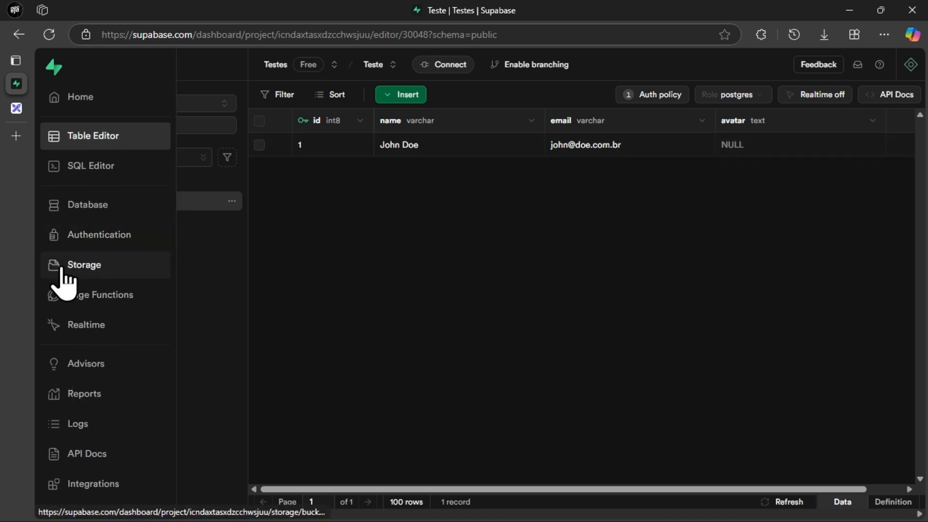
left_click(61, 271)
left_click(121, 191)
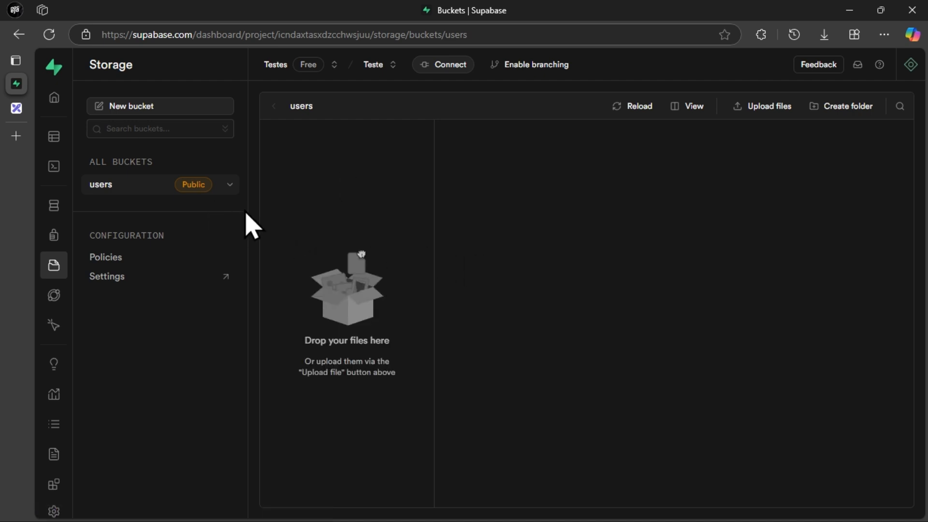
Go back to the Table Editor and reopen the users table.
left_click(54, 140)
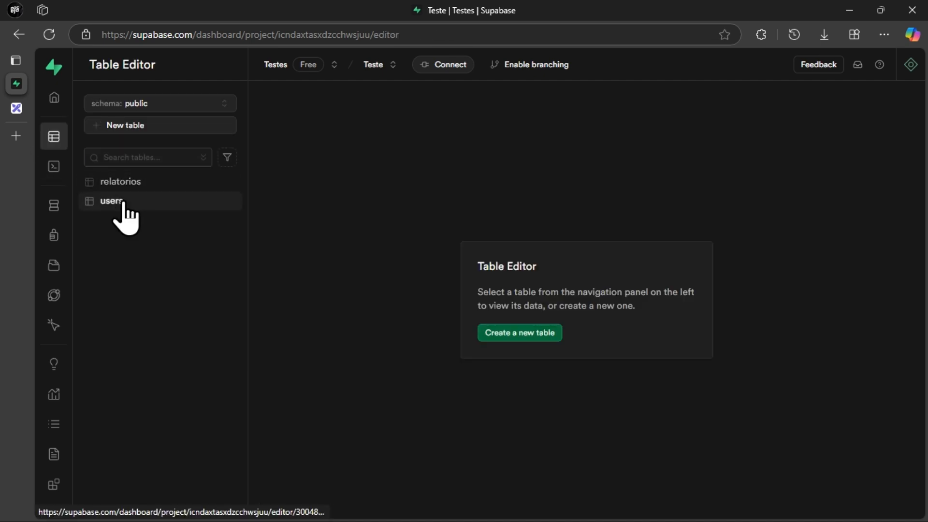
left_click(116, 200)
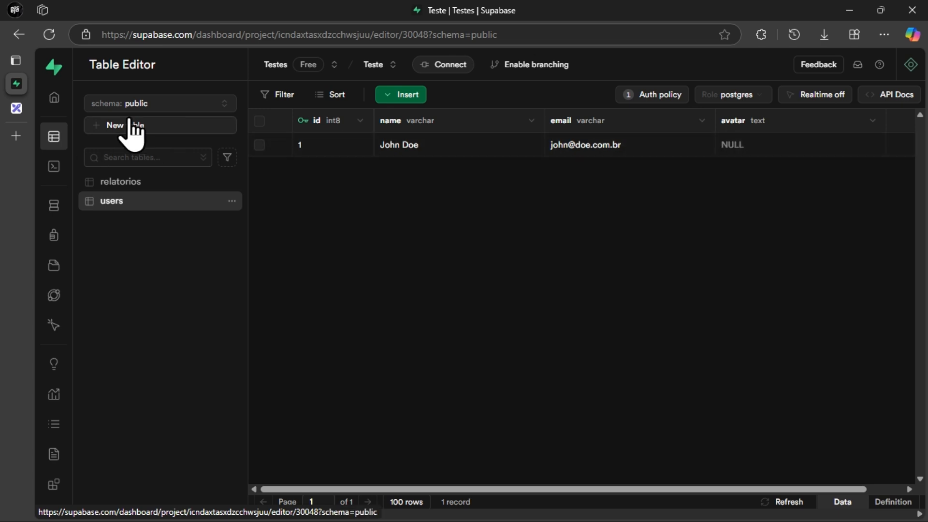
Switch back to the Excalidraw diagram and nudge the green avatar inside the USUARIO box.
left_click(12, 110)
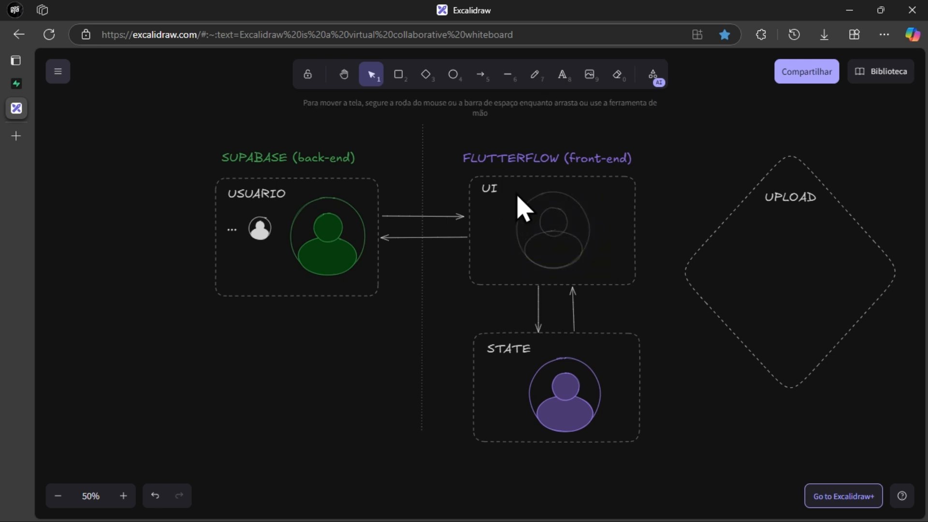
left_click_drag(509, 184, 607, 275)
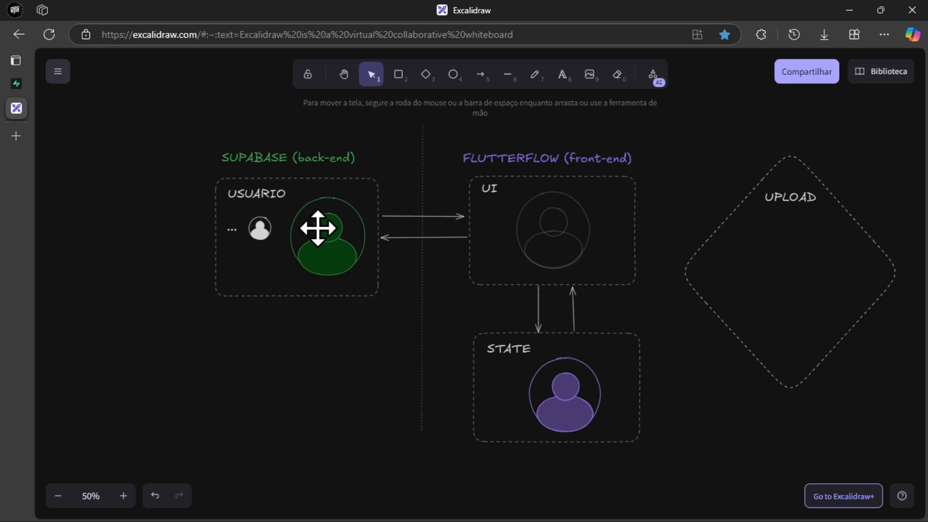
mouse_move(317, 228)
left_mouse_down()
mouse_move(781, 269)
mouse_move(800, 261)
mouse_move(324, 228)
left_mouse_up()
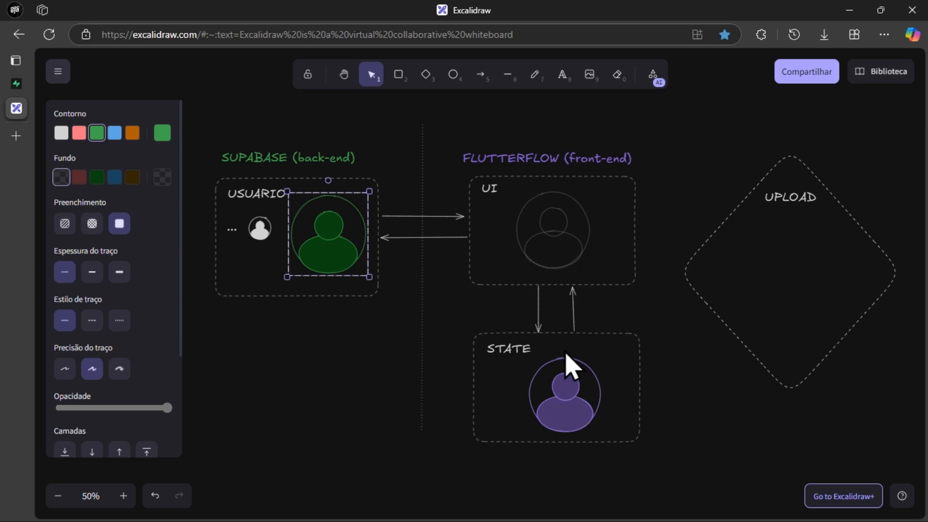
Move the purple avatar from the STATE box onto the UI placeholder and then return it to the STATE box.
left_click_drag(569, 366, 559, 235)
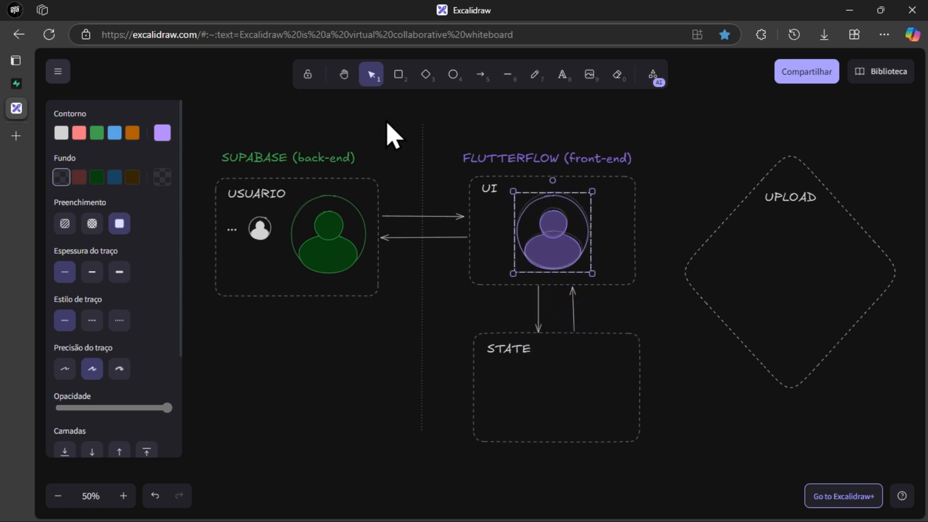
left_click_drag(383, 115, 224, 404)
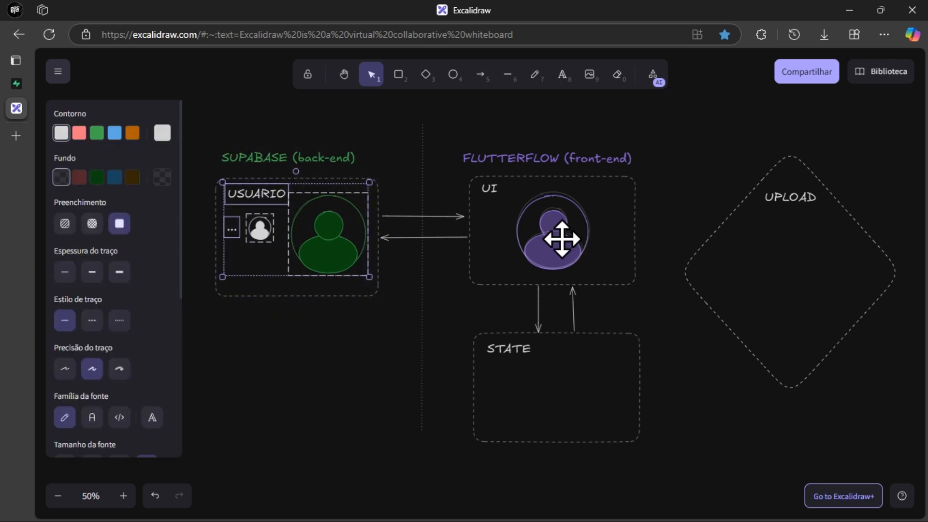
left_click(561, 237)
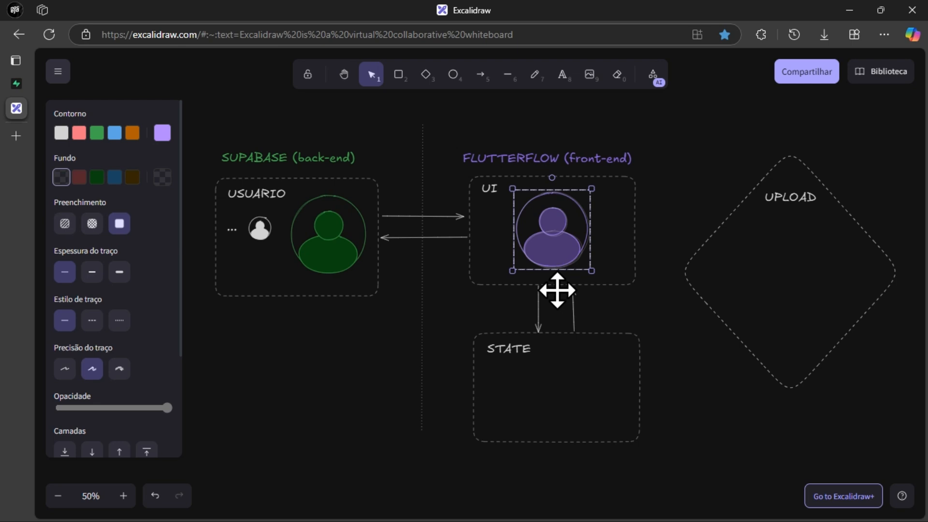
left_click_drag(564, 228, 554, 389)
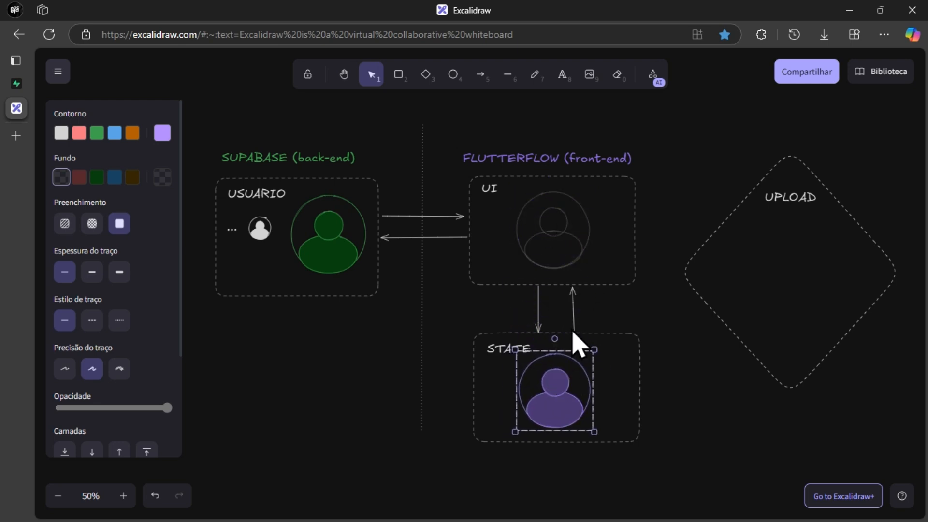
Move the purple avatar from the STATE box into the UI box and align it with the outlined placeholder.
left_click_drag(551, 409, 549, 255)
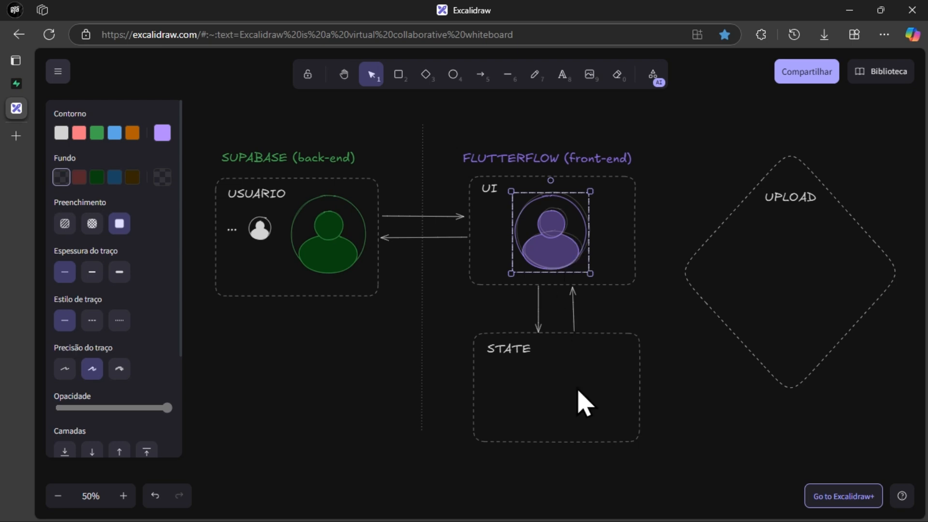
mouse_move(544, 231)
left_mouse_down()
mouse_move(512, 228)
mouse_move(516, 236)
mouse_move(549, 229)
left_mouse_up()
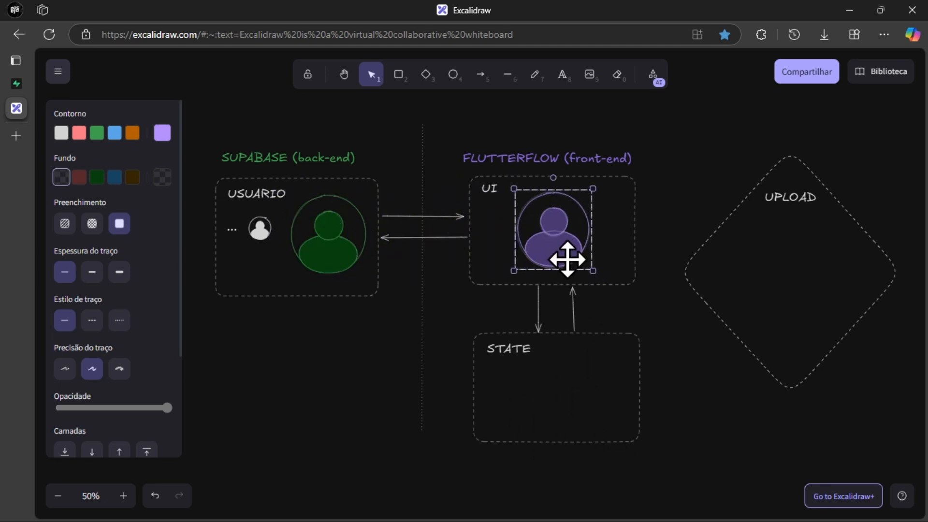
mouse_move(547, 239)
left_mouse_down()
mouse_move(559, 427)
mouse_move(568, 379)
mouse_move(534, 239)
mouse_move(549, 238)
left_mouse_up()
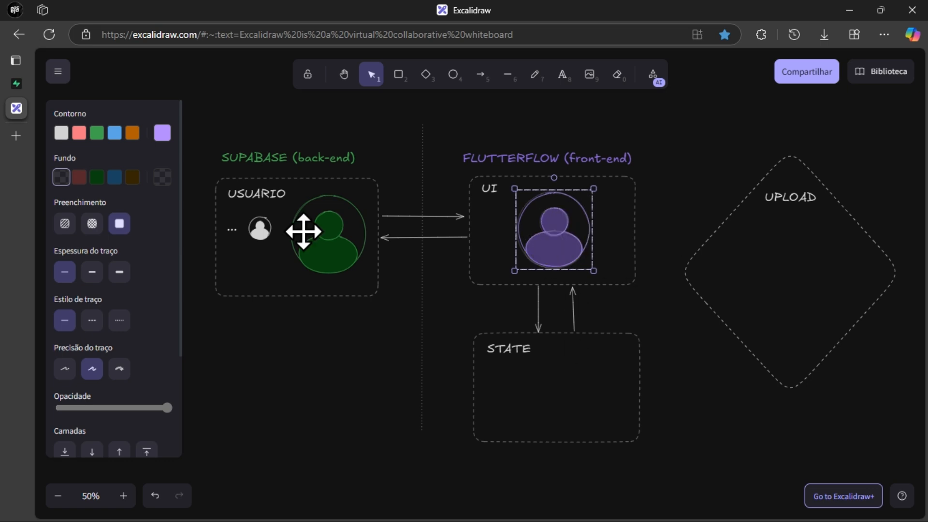
Move the green avatar from the USUARIO box onto the purple avatar in the UI box and offset the two avatars.
left_click_drag(324, 233, 542, 231)
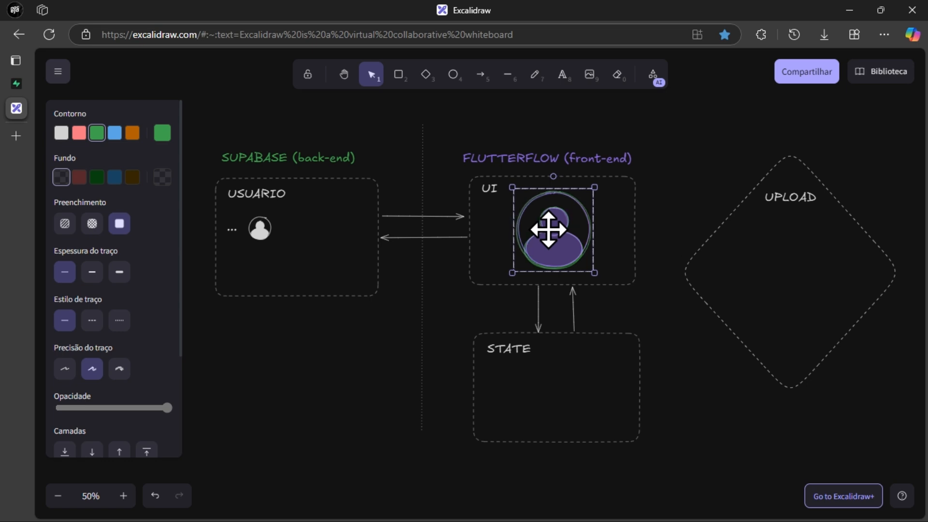
mouse_move(550, 229)
left_mouse_down()
mouse_move(572, 211)
mouse_move(562, 232)
mouse_move(550, 230)
left_mouse_up()
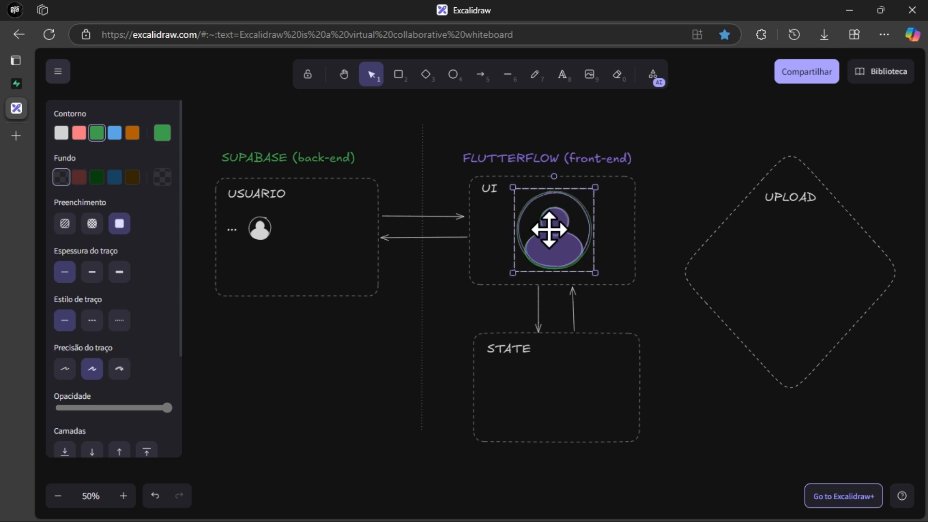
mouse_move(549, 229)
left_mouse_down()
mouse_move(499, 224)
mouse_move(565, 234)
mouse_move(566, 381)
mouse_move(580, 383)
mouse_move(594, 354)
mouse_move(584, 346)
mouse_move(592, 354)
mouse_move(581, 382)
mouse_move(565, 375)
mouse_move(590, 385)
mouse_move(557, 274)
mouse_move(567, 233)
left_mouse_up()
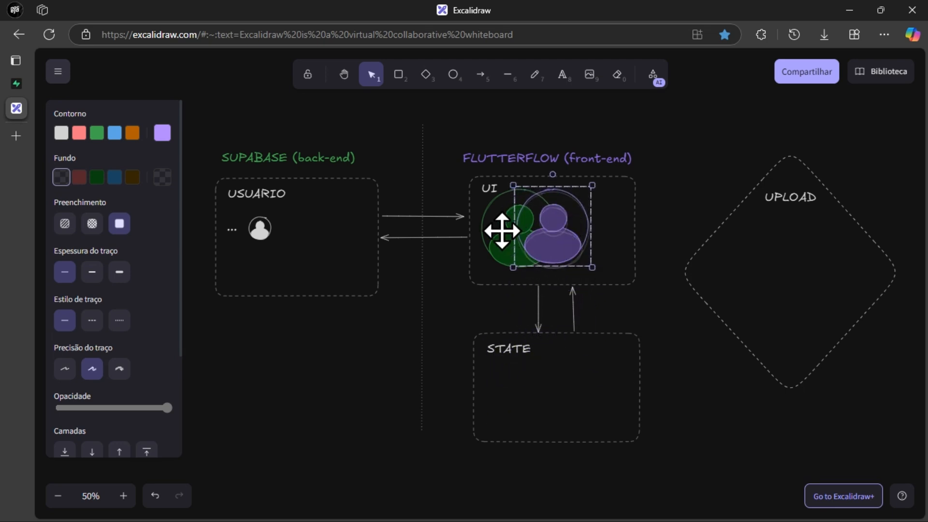
Move the green avatar out of the UI box and back beside the small white avatar in the USUARIO box.
left_click(504, 234)
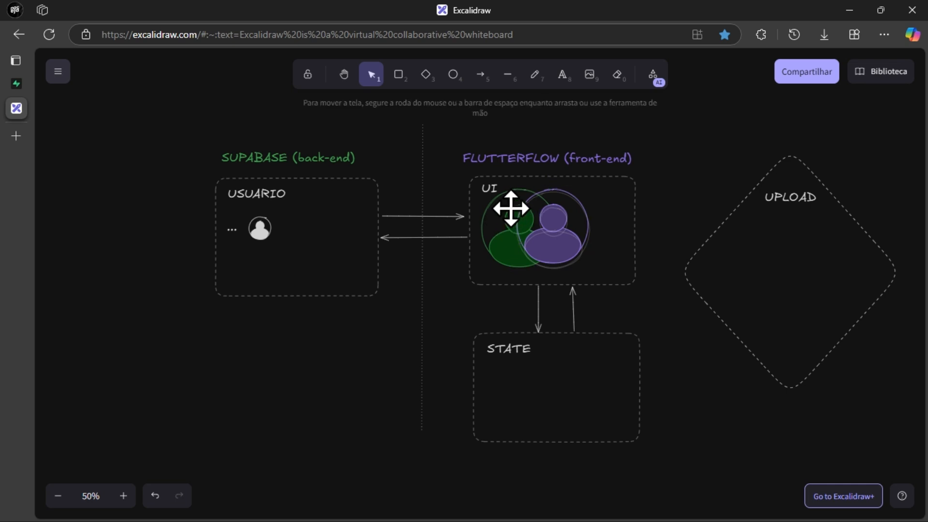
left_click_drag(497, 235, 314, 249)
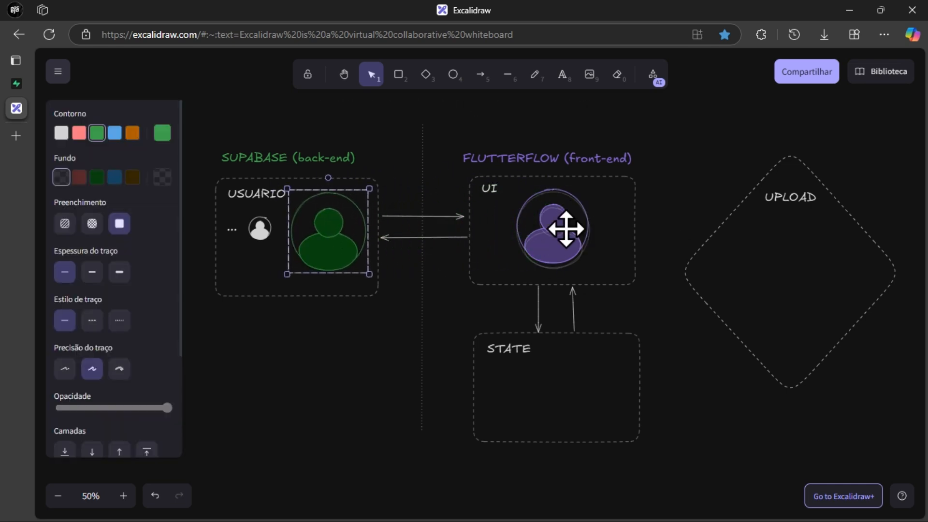
Align the purple avatar with the outlined placeholder in the UI box and shift the green avatar closer to the small white avatar.
left_click(561, 226)
left_click_drag(562, 226, 545, 229)
mouse_move(339, 227)
left_mouse_down()
mouse_move(538, 217)
mouse_move(336, 230)
left_mouse_up()
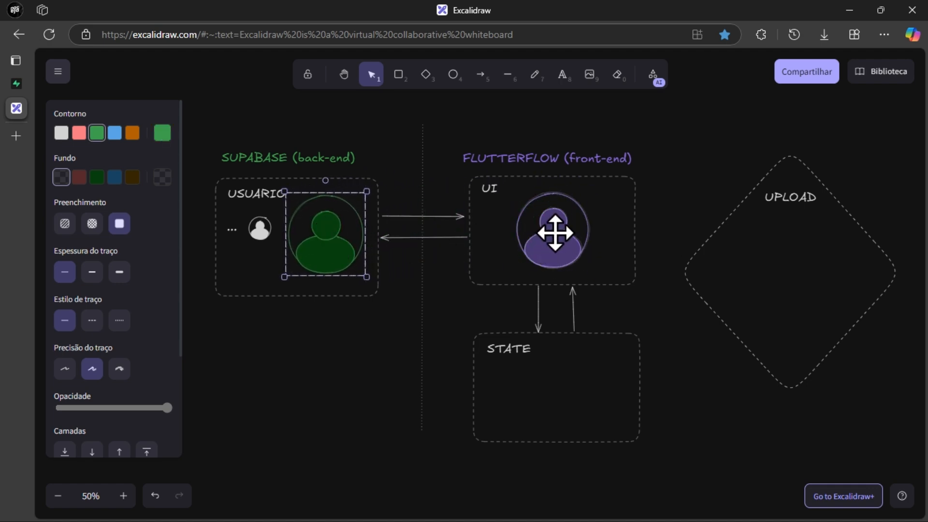
mouse_move(554, 232)
left_mouse_down()
mouse_move(756, 268)
mouse_move(802, 251)
mouse_move(569, 395)
mouse_move(713, 287)
mouse_move(559, 385)
mouse_move(545, 232)
mouse_move(555, 385)
mouse_move(549, 210)
mouse_move(560, 367)
mouse_move(554, 231)
left_mouse_up()
left_click(363, 244)
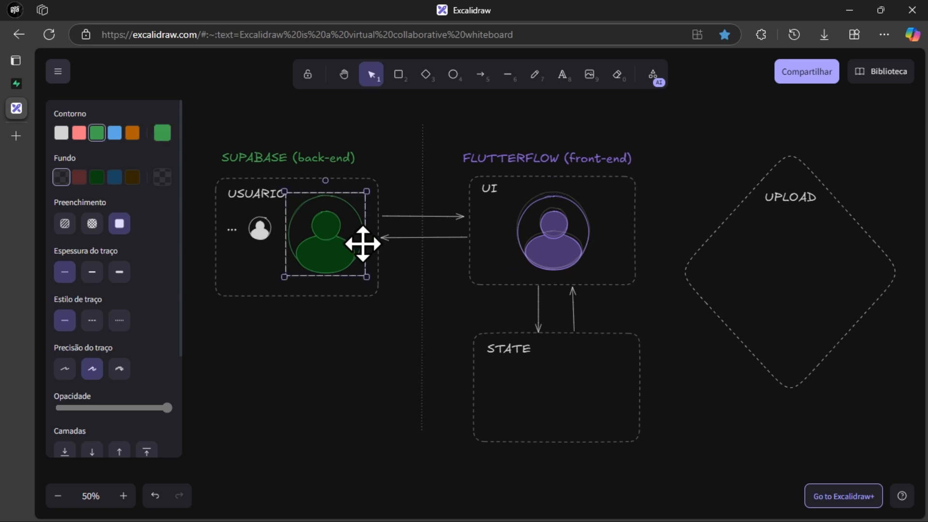
left_click_drag(363, 244, 344, 243)
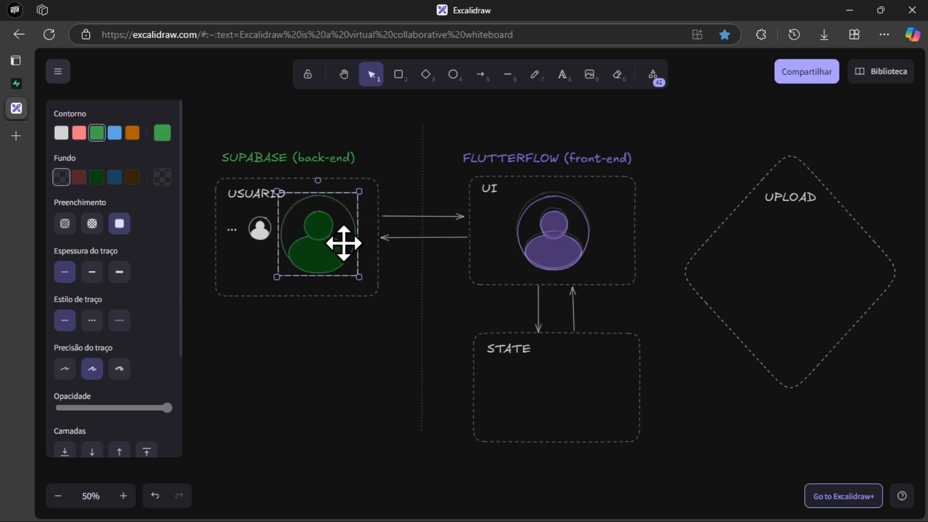
Move the purple avatar from the UI box down into the STATE box, leaving only the outlined placeholder in UI.
left_click_drag(563, 240, 575, 392)
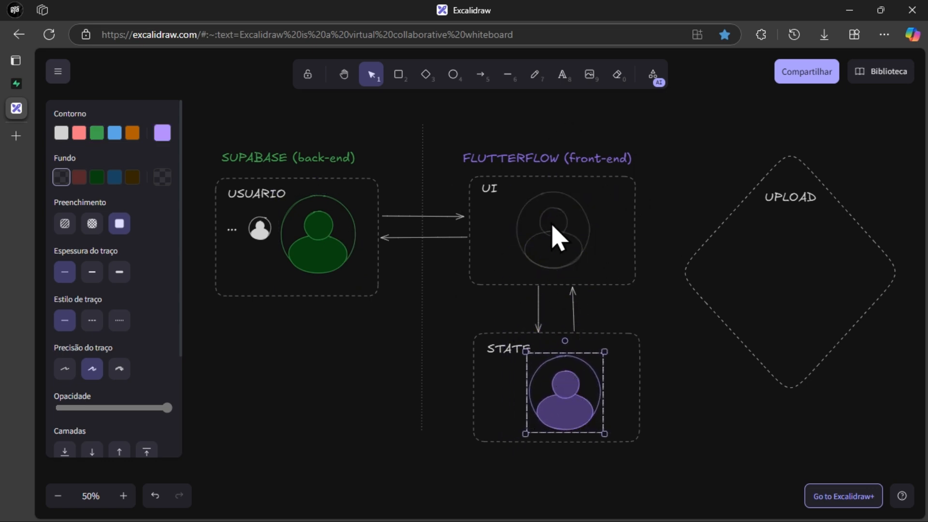
left_click(341, 224)
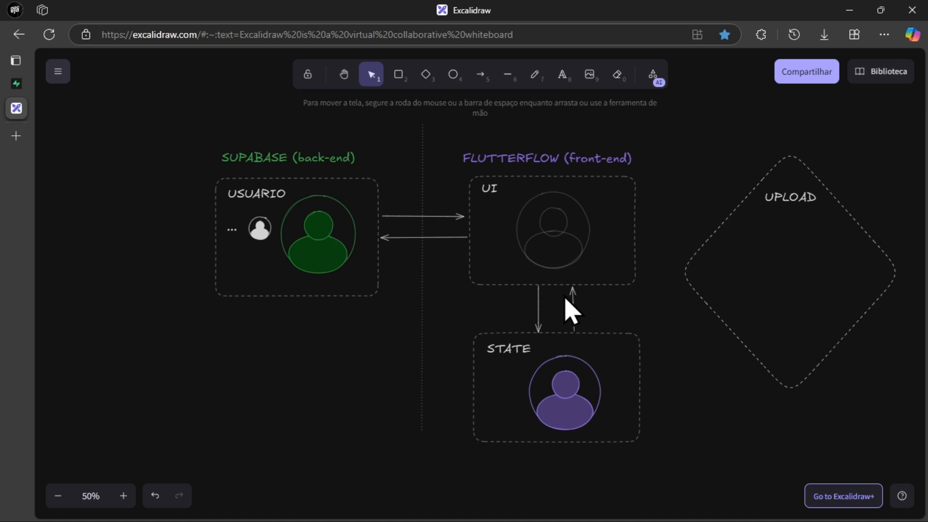
left_click_drag(506, 187, 600, 269)
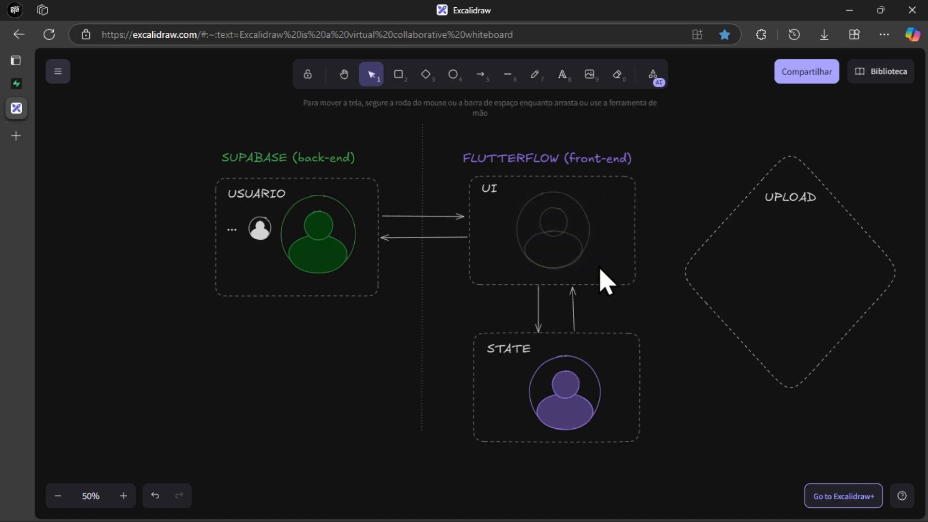
Move the green avatar from the USUARIO box into the UI box and align it with the outlined placeholder.
mouse_move(318, 227)
left_mouse_down()
mouse_move(344, 234)
mouse_move(315, 228)
mouse_move(332, 223)
left_mouse_up()
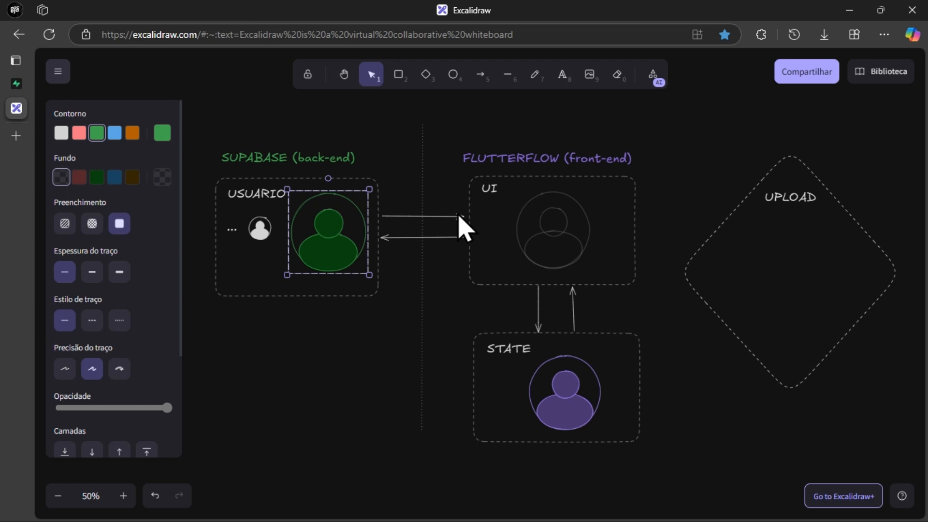
left_click_drag(337, 225, 543, 223)
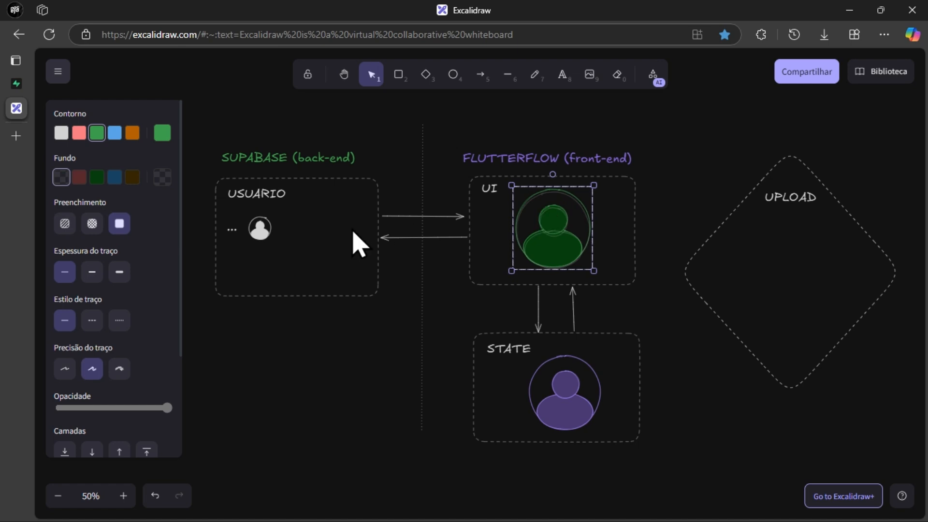
left_click(669, 223)
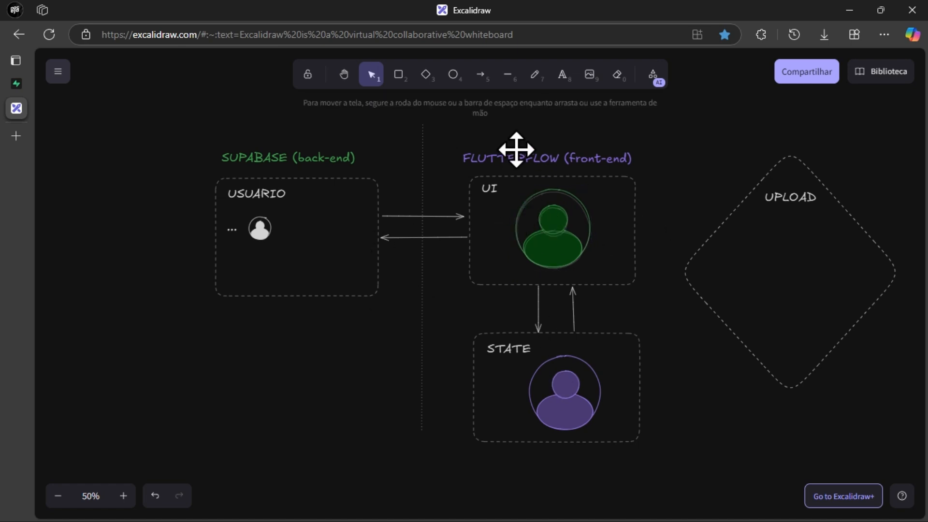
mouse_move(560, 233)
left_mouse_down()
mouse_move(515, 232)
mouse_move(514, 251)
mouse_move(561, 234)
mouse_move(589, 238)
mouse_move(561, 222)
mouse_move(565, 230)
left_mouse_up()
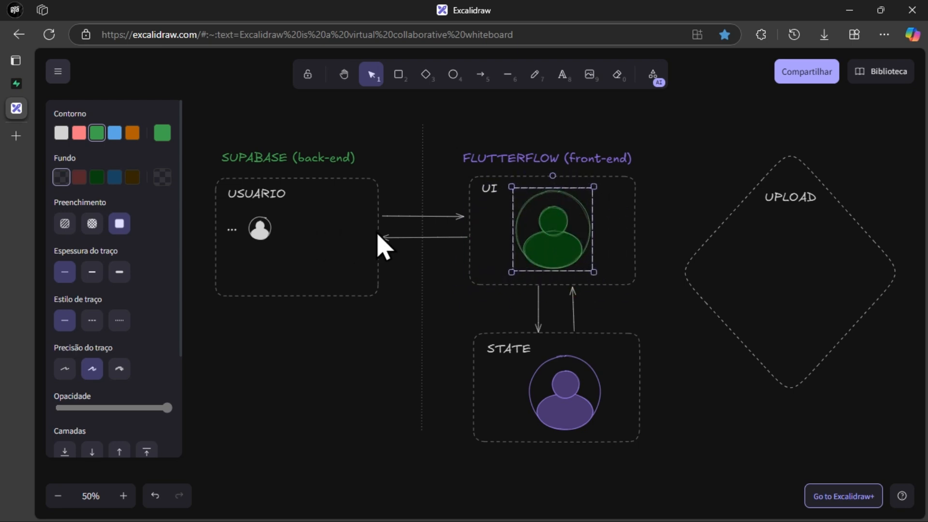
Return the green avatar to the USUARIO box and move the purple avatar from the UI box back into the STATE box.
mouse_move(578, 404)
left_mouse_down()
mouse_move(549, 240)
mouse_move(616, 366)
mouse_move(554, 401)
mouse_move(556, 239)
mouse_move(581, 247)
mouse_move(294, 250)
left_mouse_up()
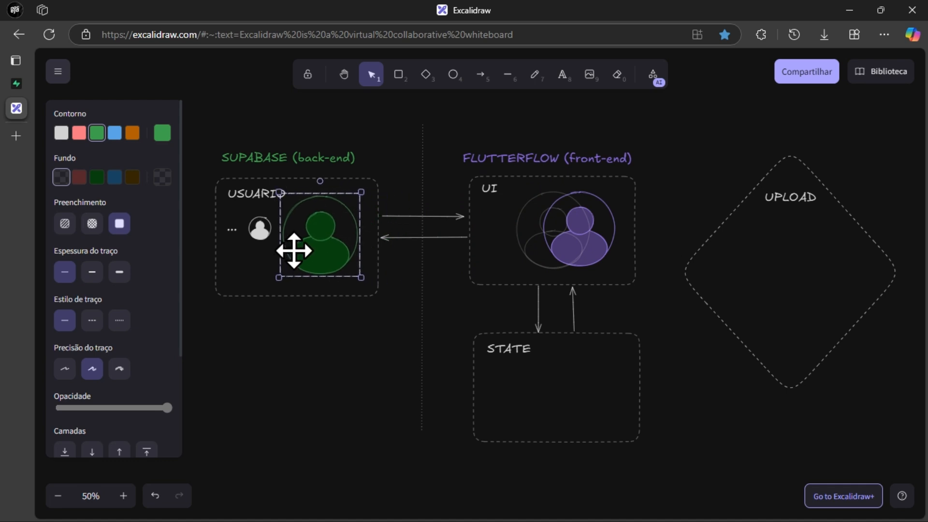
left_click_drag(568, 240, 567, 400)
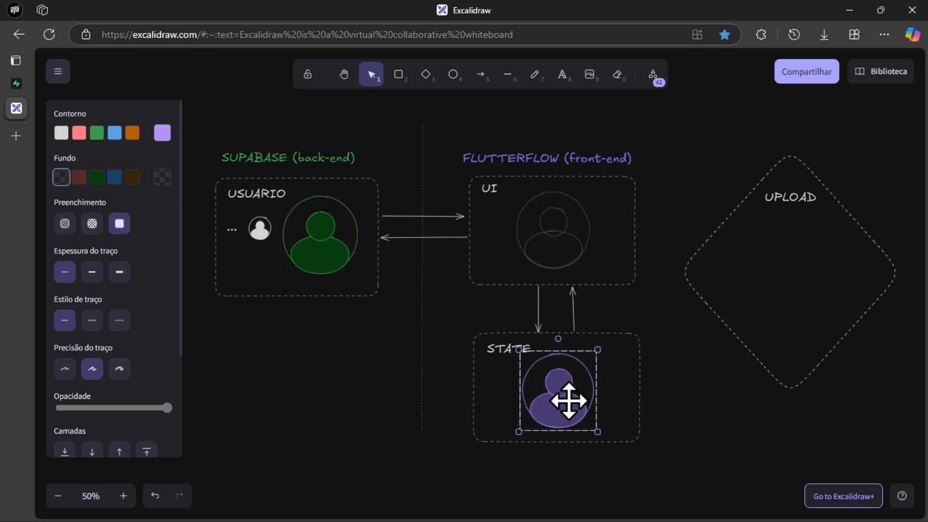
left_click(660, 208)
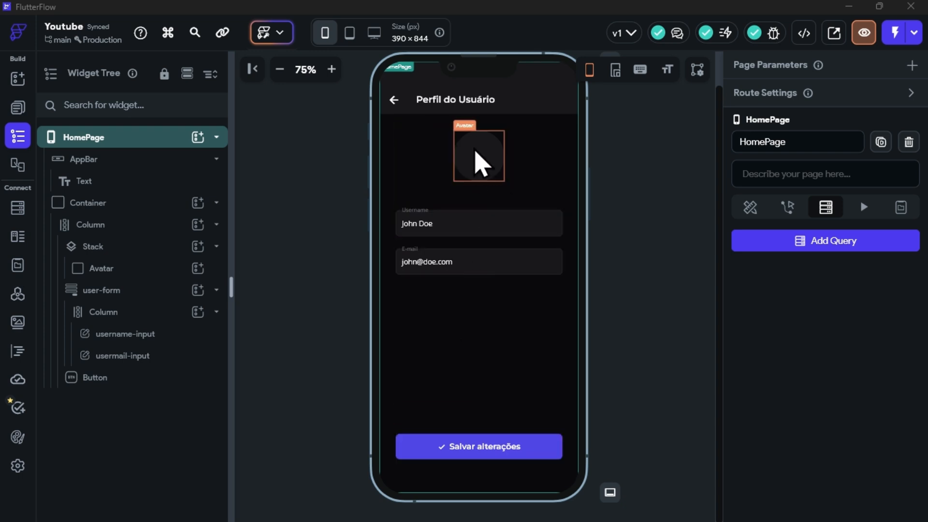
left_click(481, 162)
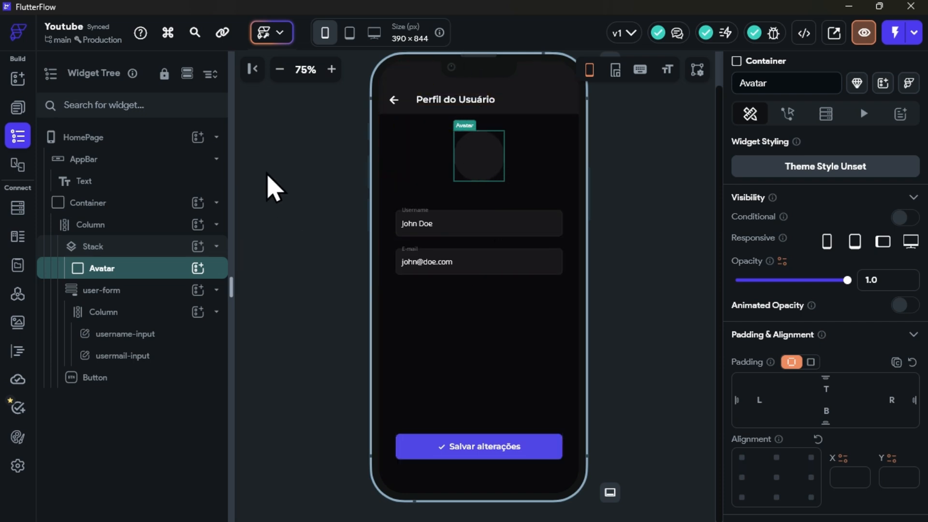
left_click(296, 186)
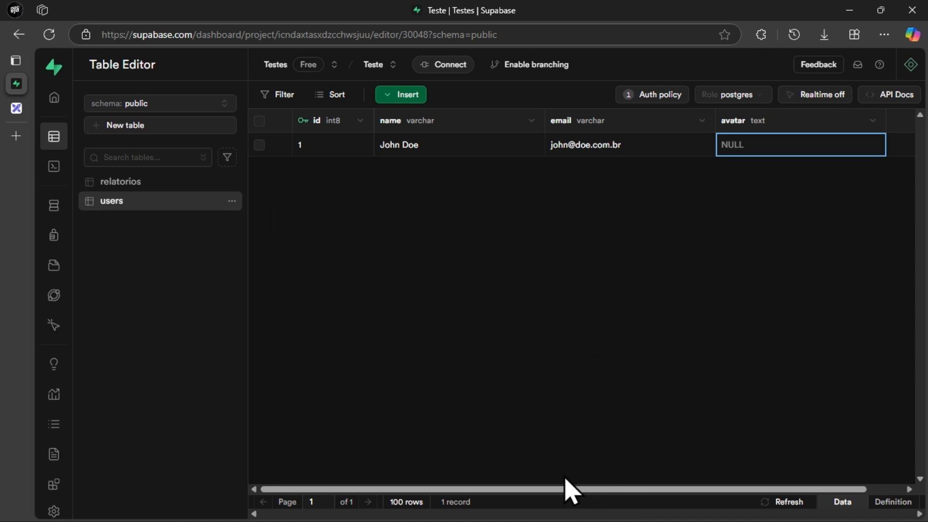
Switch to FlutterFlow and start a new backend query of type Supabase Query on HomePage.
key("super")
left_click(451, 506)
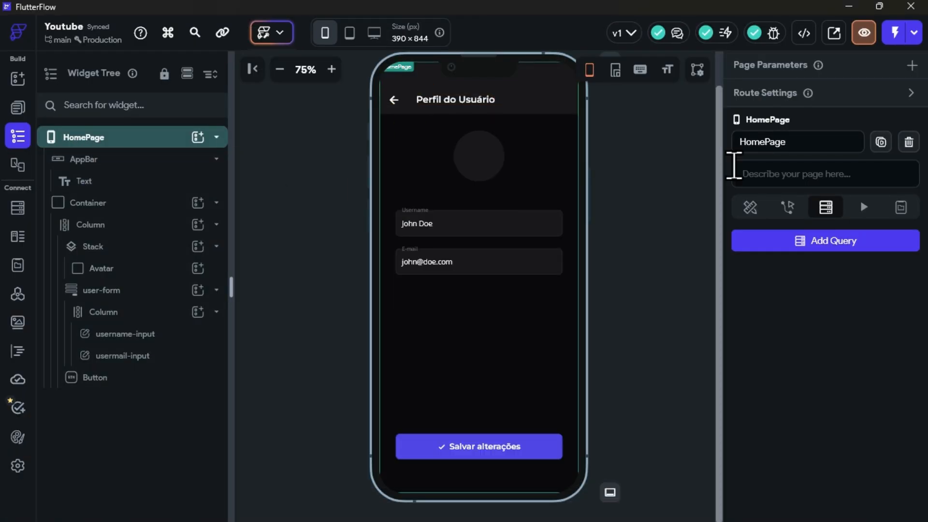
left_click(812, 241)
left_click(575, 251)
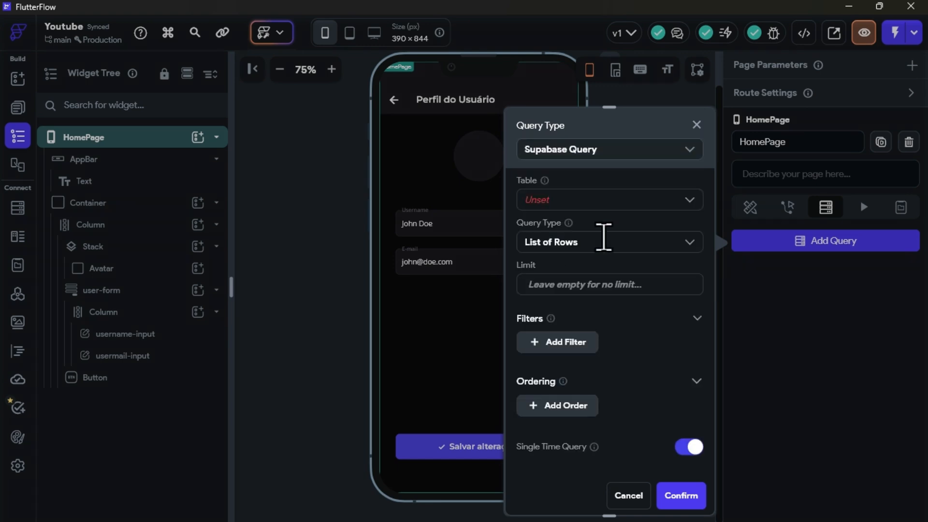
Configure the Supabase query to read a Single Row from the users table and confirm it.
left_click(563, 200)
left_click(552, 256)
left_click(587, 242)
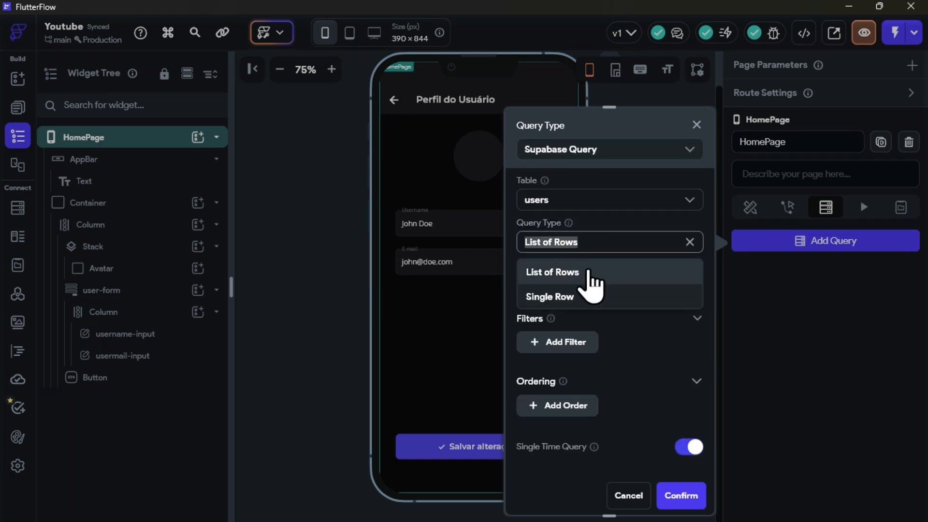
left_click(565, 296)
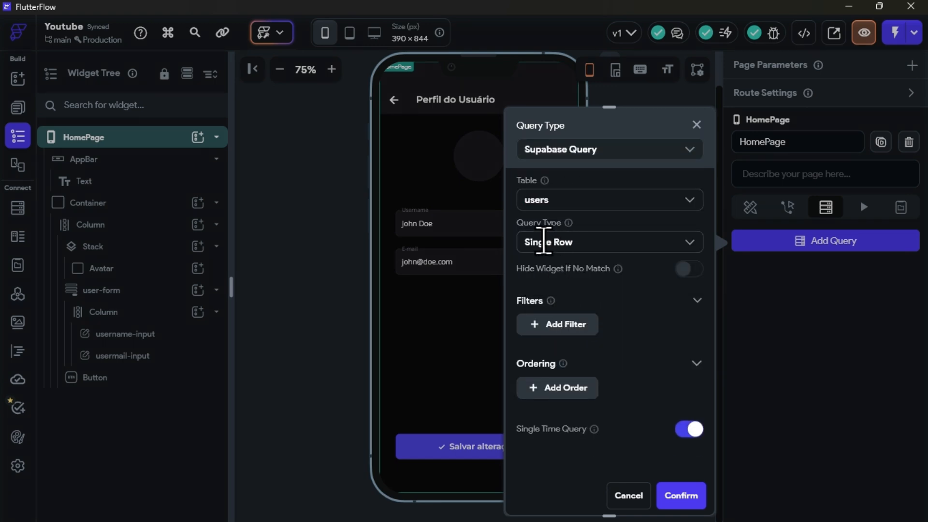
left_click(544, 240)
left_click(607, 325)
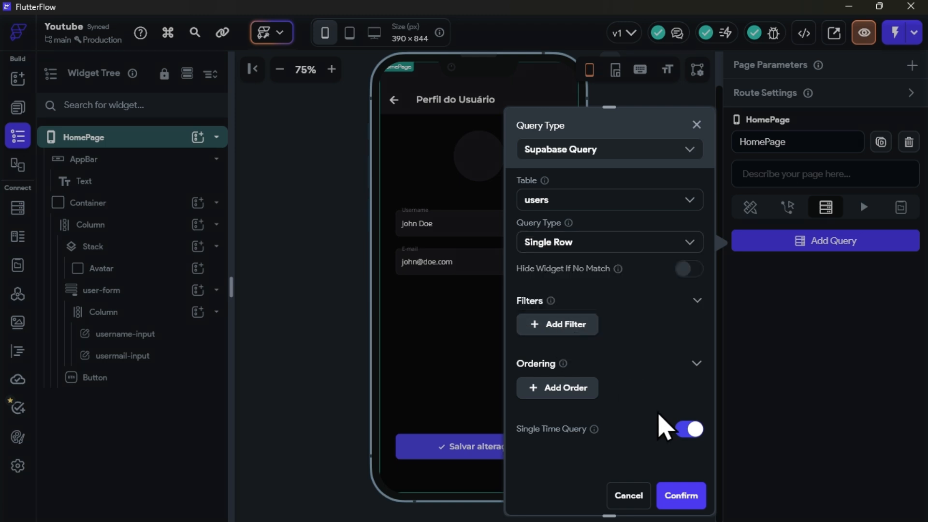
left_click(681, 496)
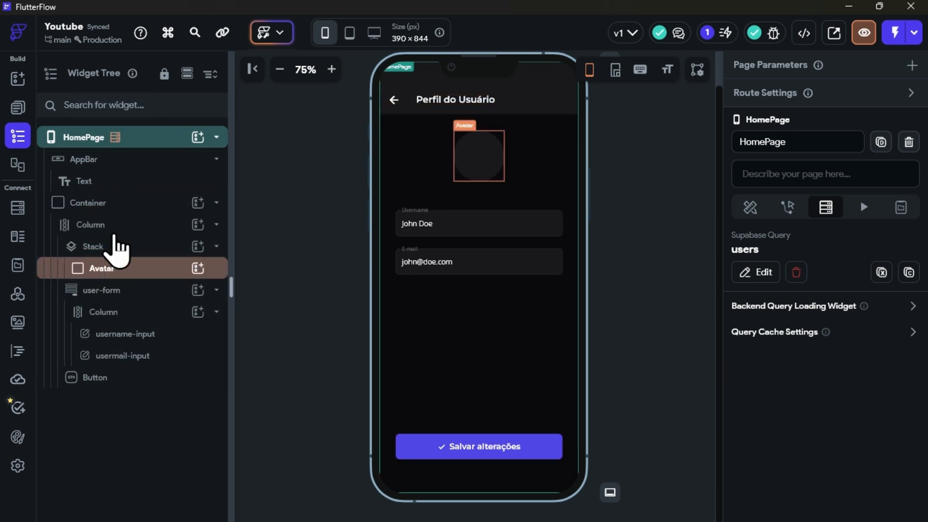
Examine the Stack's width and height and the Avatar container's size, fill color, border radius and remaining properties.
left_click(108, 275)
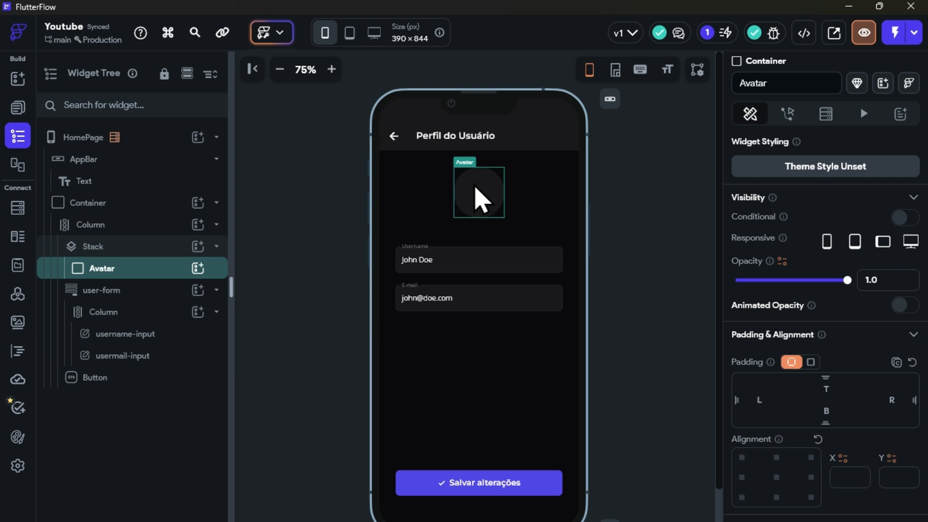
left_click(331, 69)
left_click(331, 69)
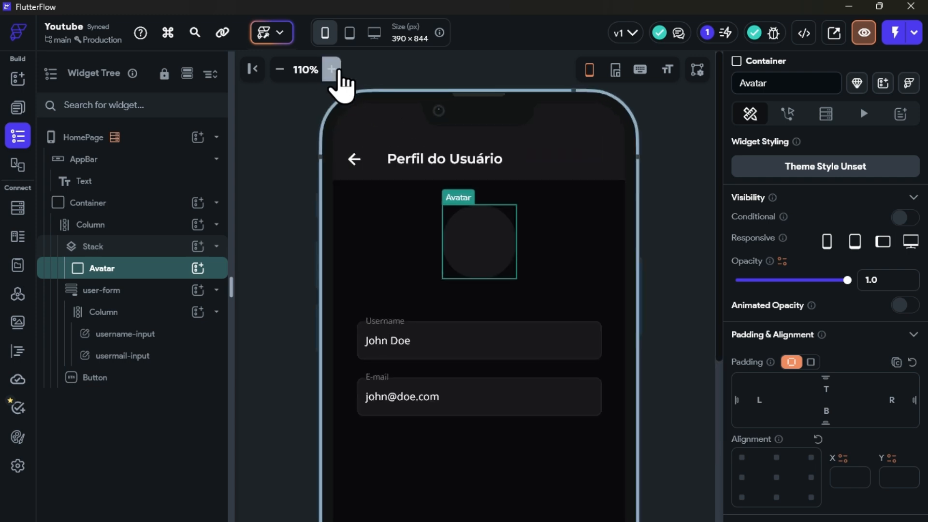
left_click(332, 69)
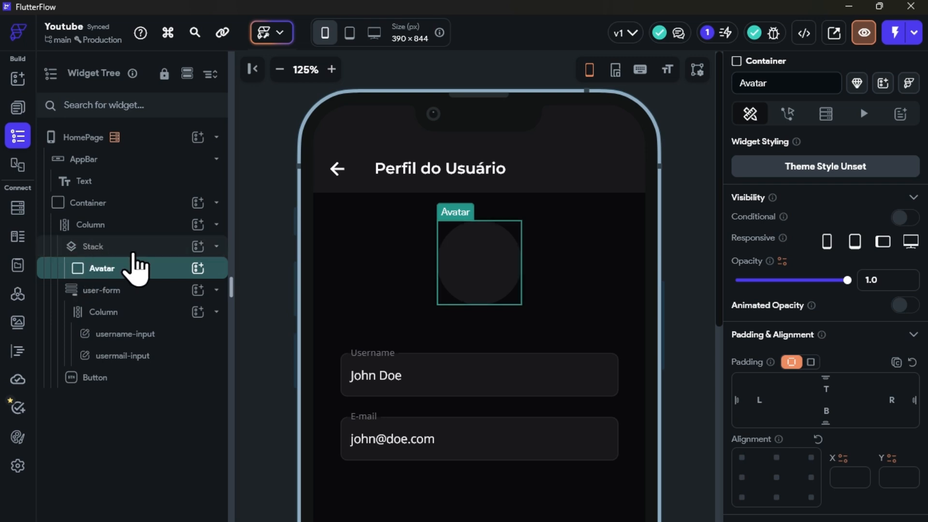
left_click(176, 245)
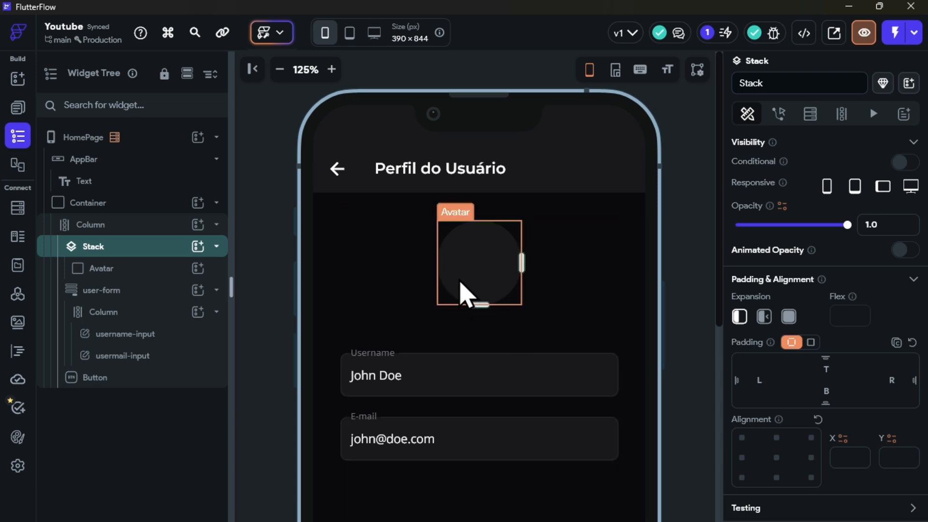
scroll(846, 352, "down", 6)
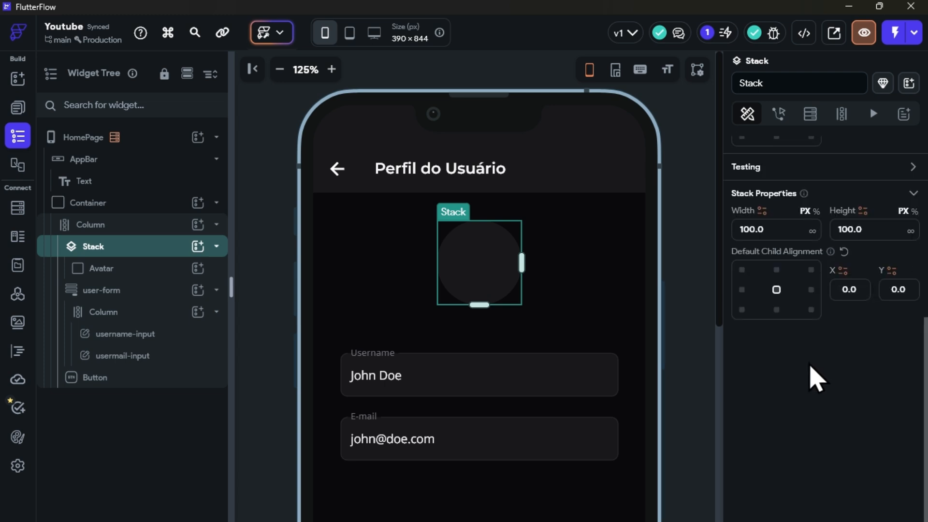
left_click(868, 232)
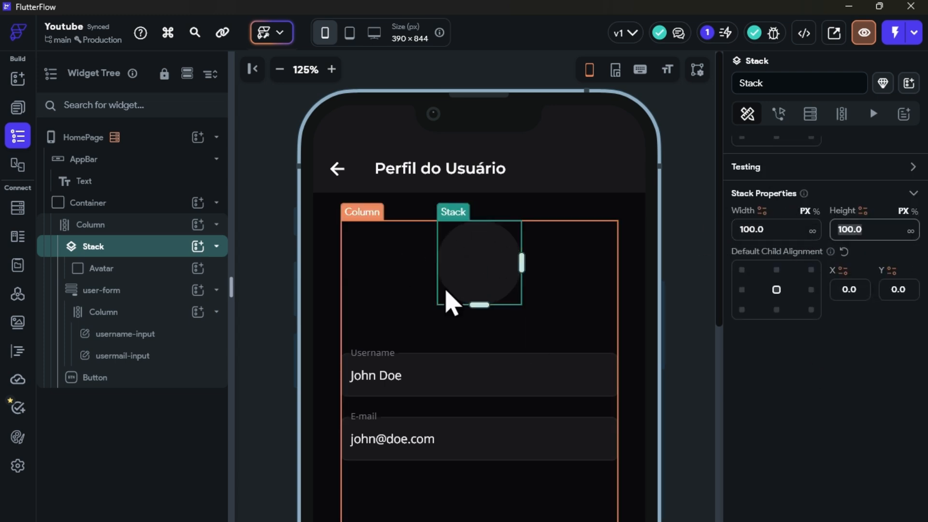
left_click(120, 266)
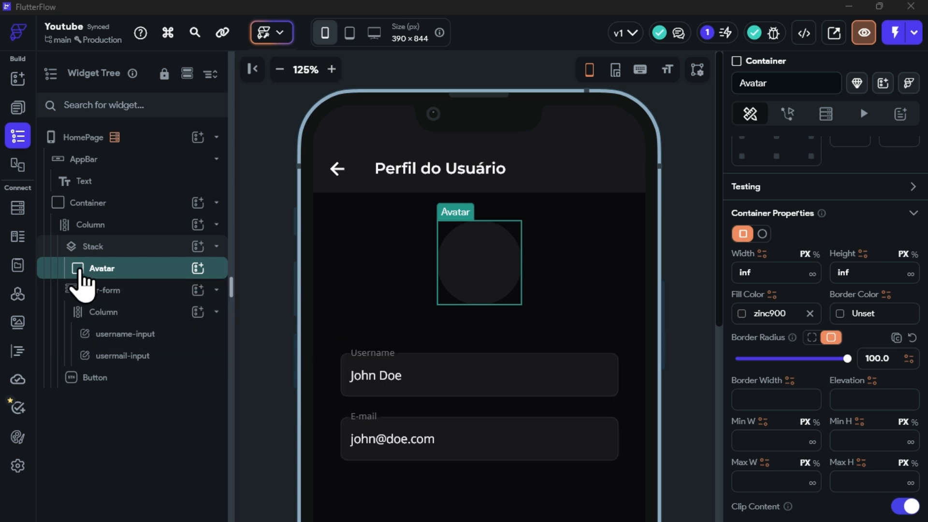
scroll(802, 348, "down", 4)
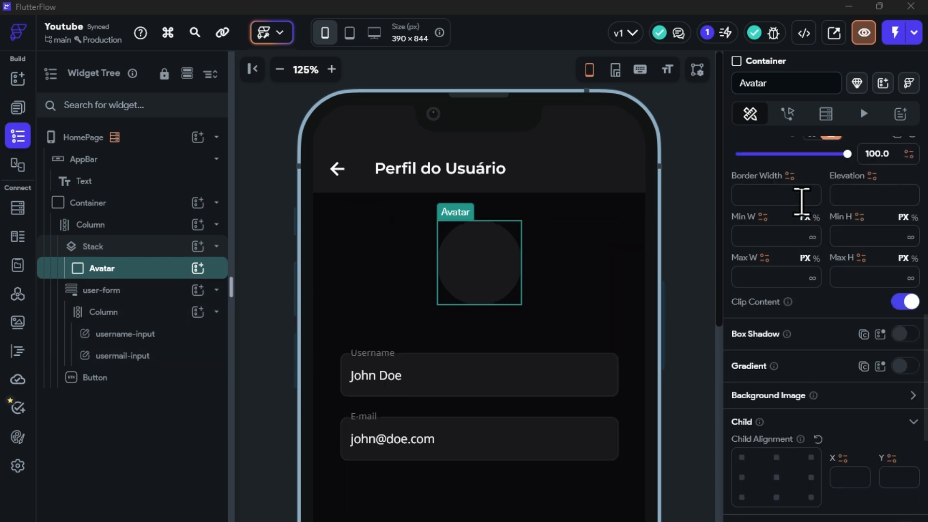
scroll(763, 331, "up", 5)
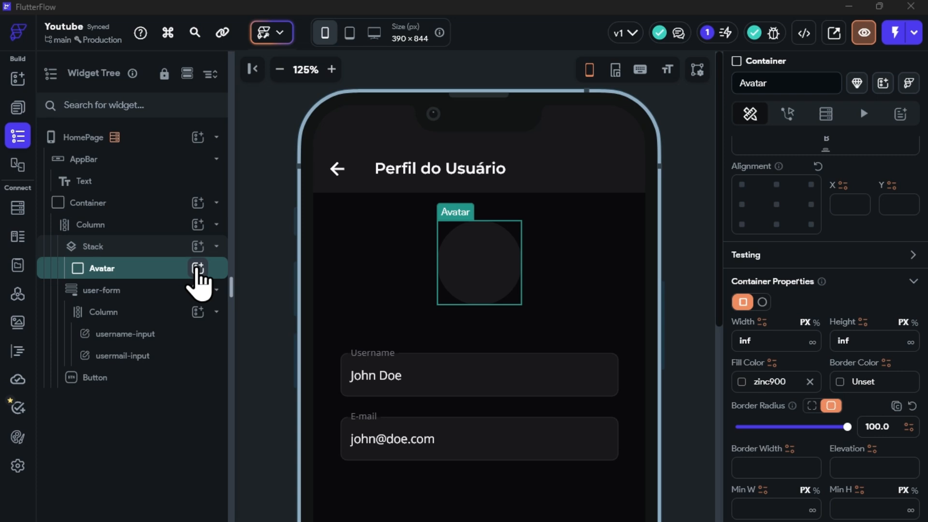
Add a CircleImage widget inside the Avatar container and give it equal padding on all sides.
left_click(198, 268)
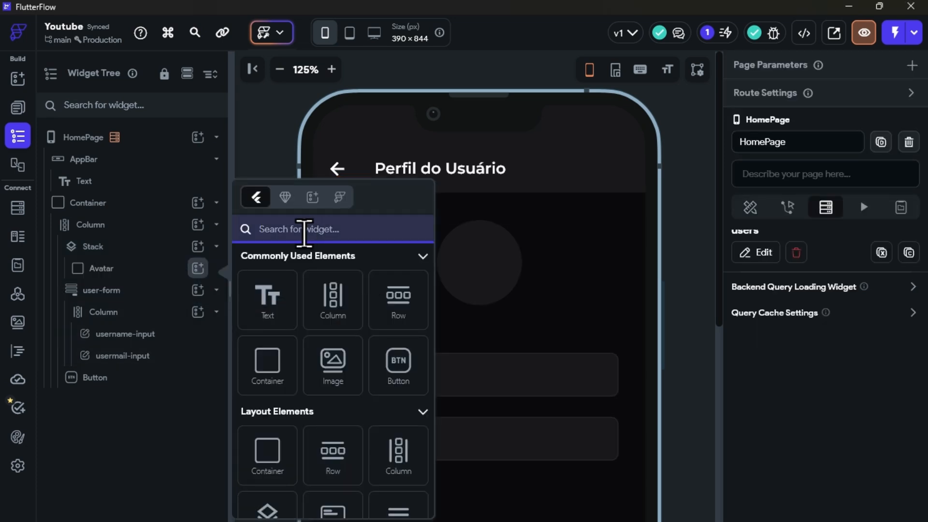
type("cir")
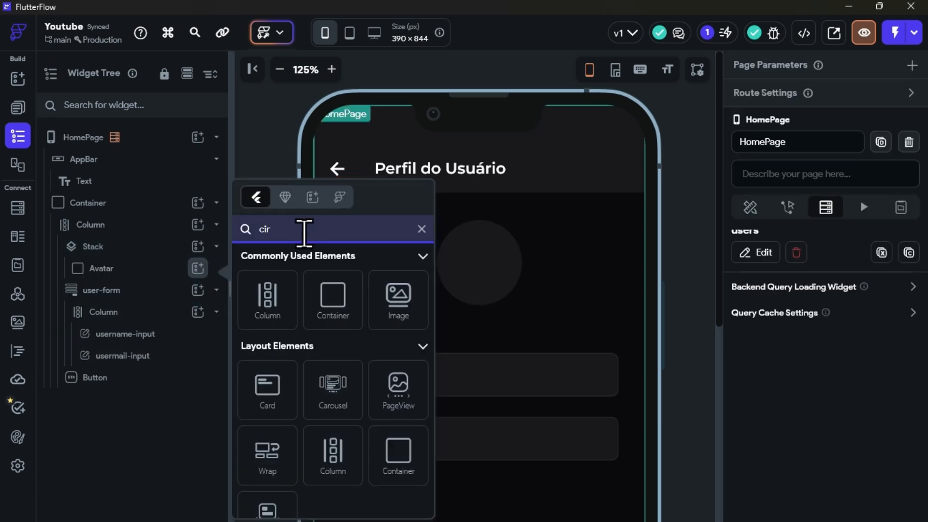
scroll(333, 348, "down", 5)
left_click(268, 335)
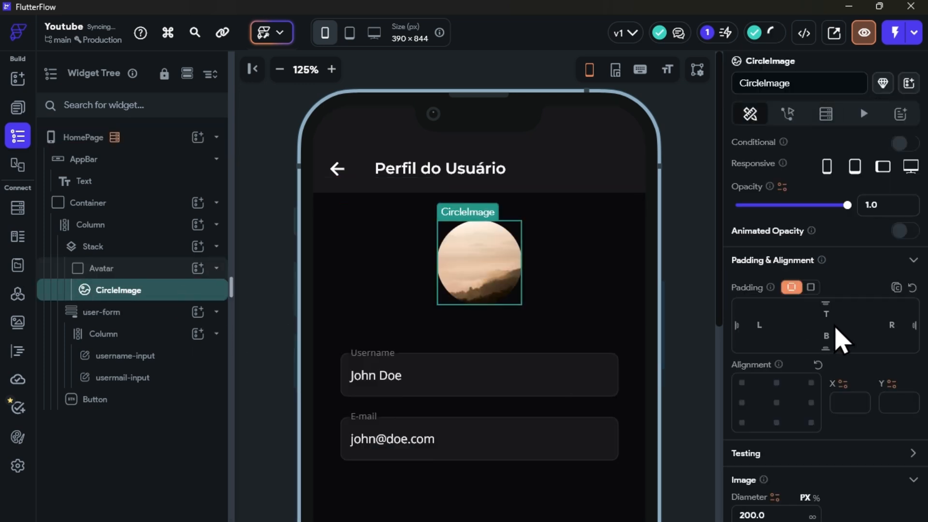
left_click(811, 287)
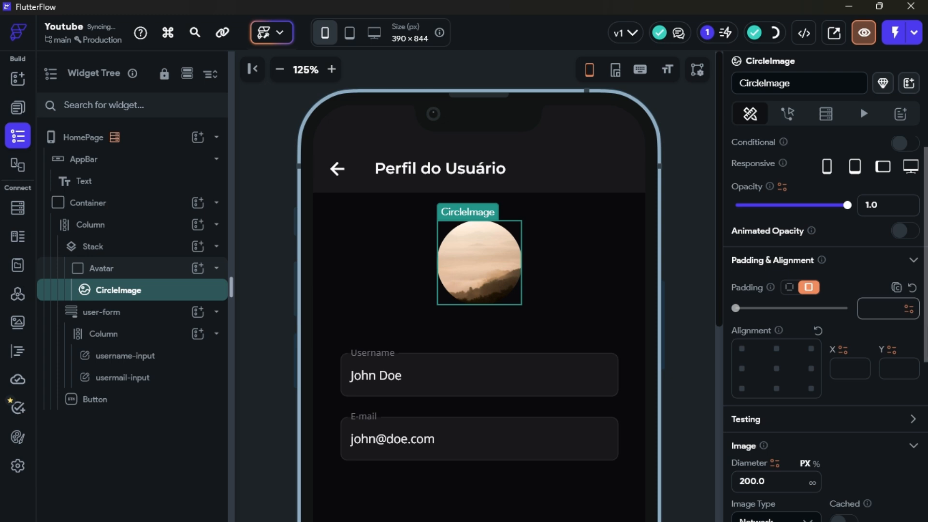
left_click(631, 323)
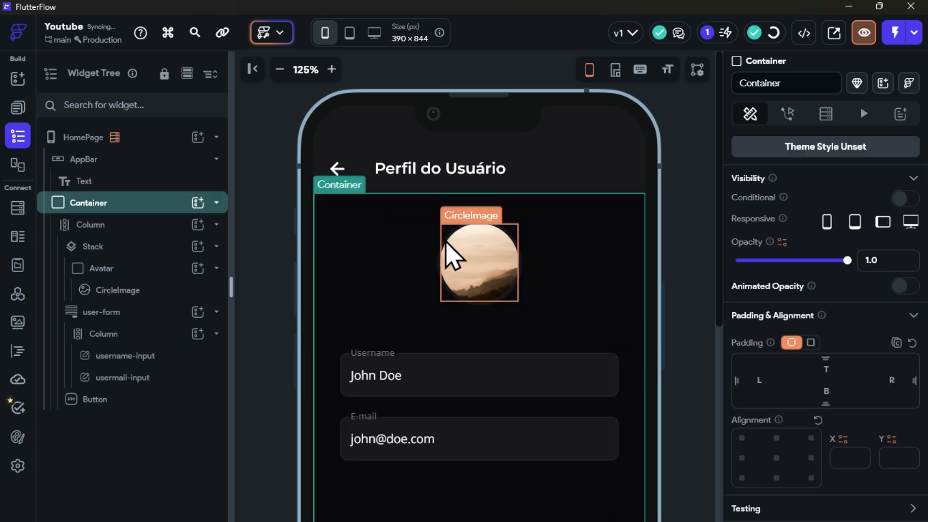
Replace the CircleImage's picture with the purple silhouette photo from an Unsplash search for "user" and copy its URL.
left_click(331, 69)
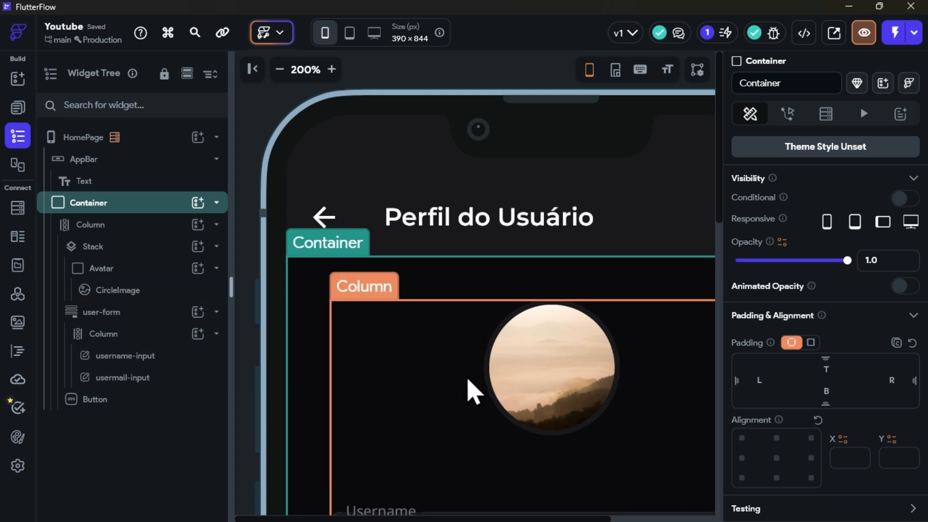
left_click(280, 69)
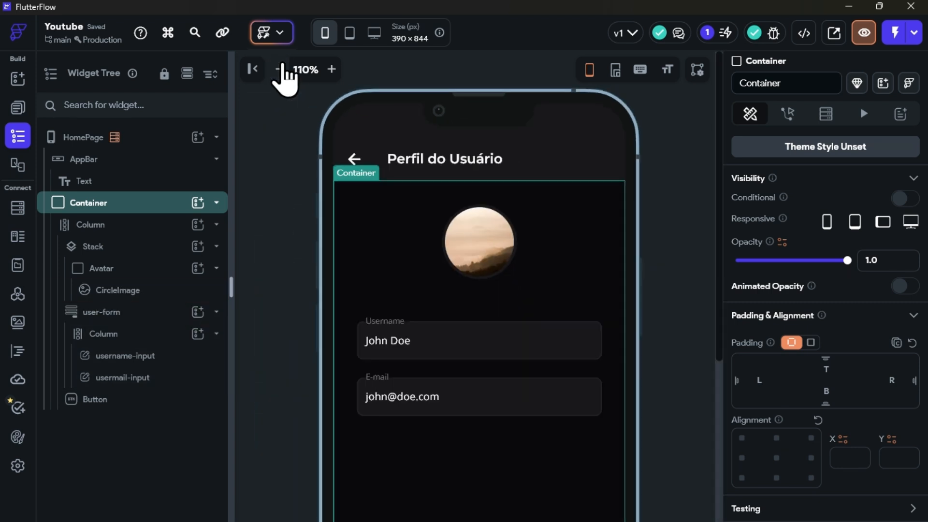
left_click(119, 291)
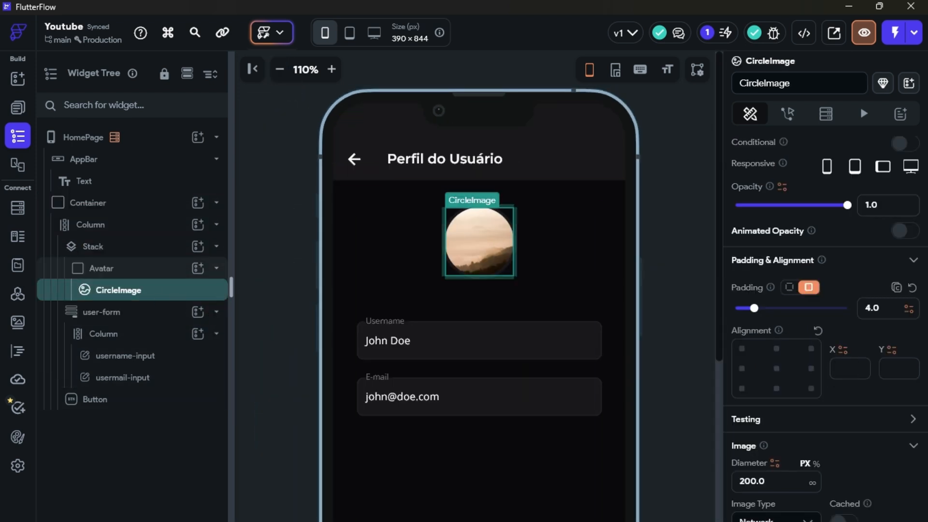
scroll(805, 313, "down", 5)
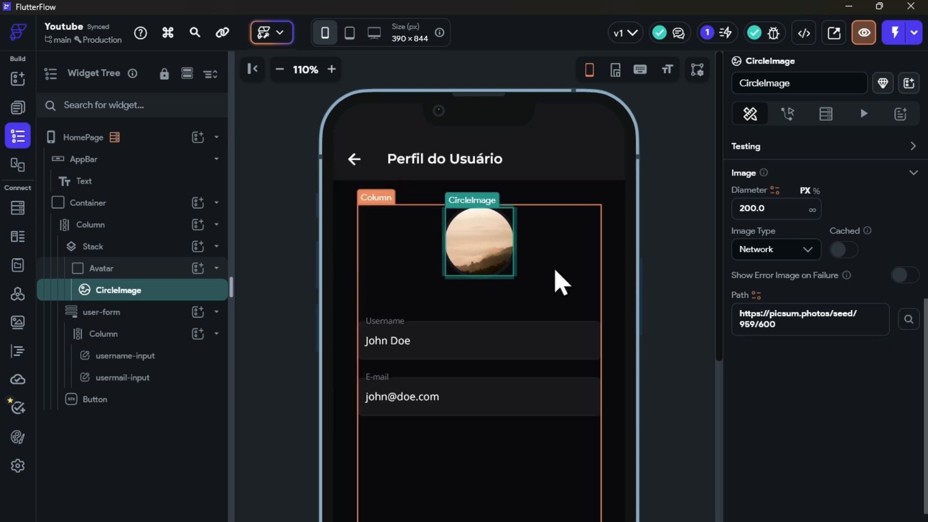
left_click(908, 320)
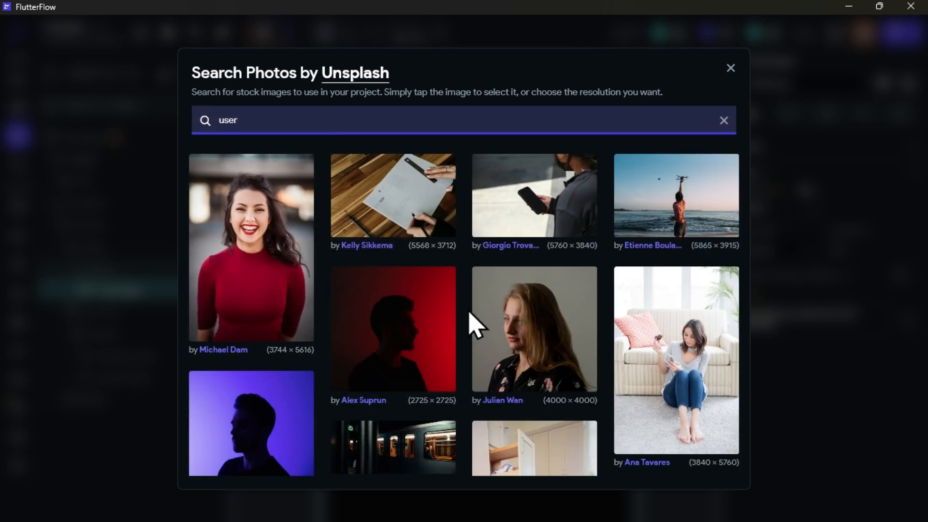
scroll(474, 309, "down", 2)
scroll(572, 342, "down", 3)
scroll(348, 275, "up", 3)
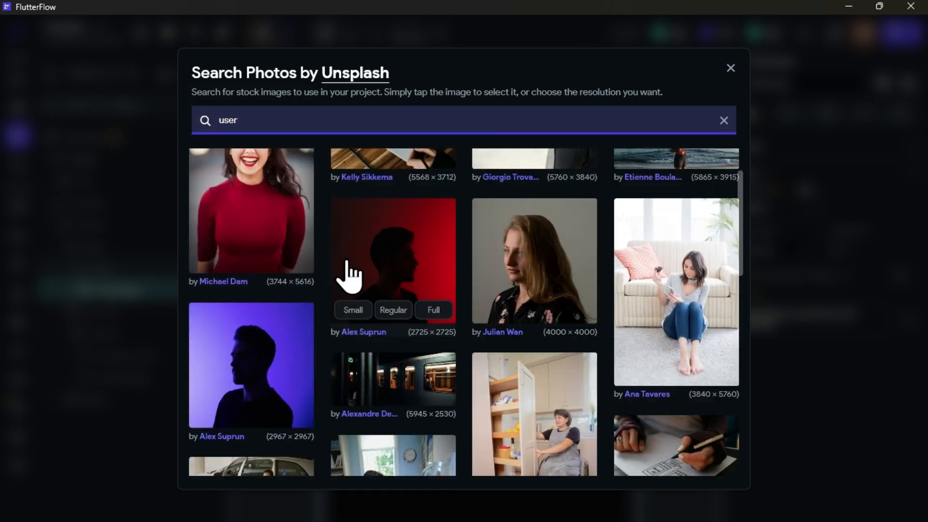
left_click(232, 383)
triple_click(871, 376)
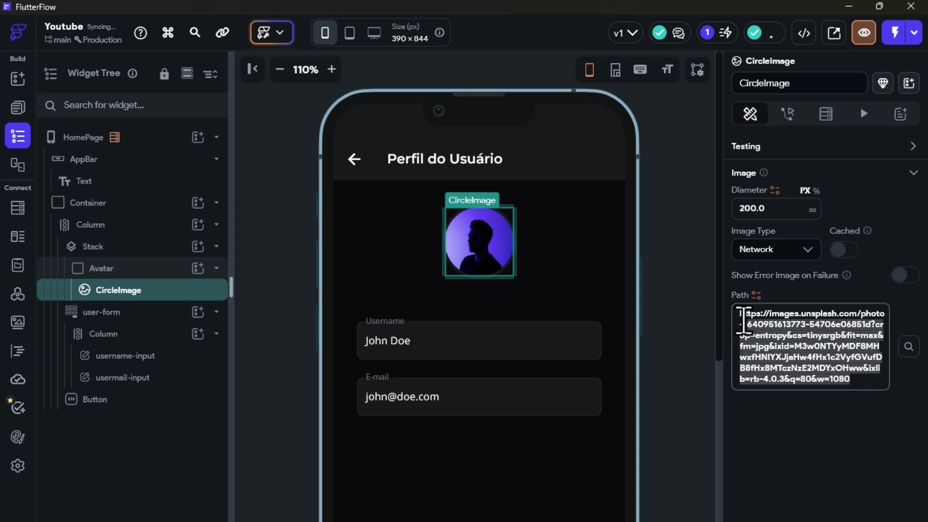
Bind the CircleImage's path to the avatar field of the users Row.
left_click(757, 295)
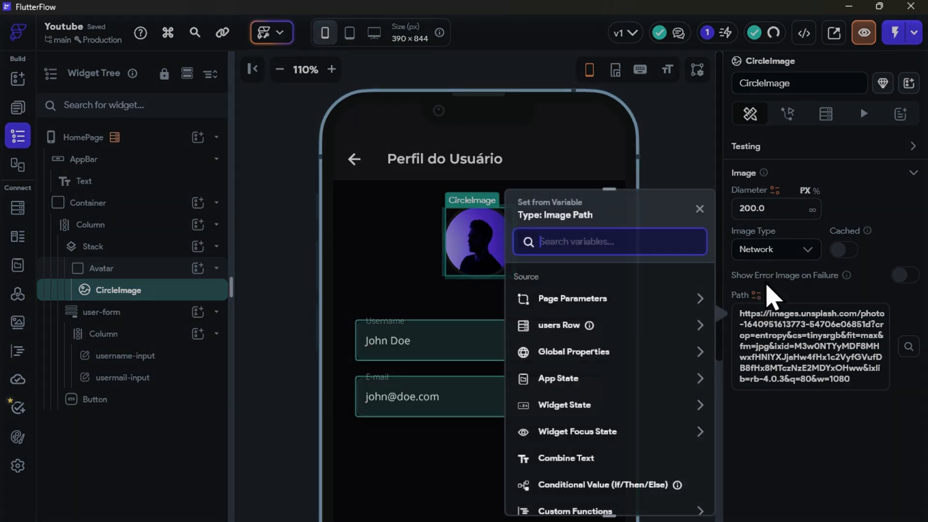
left_click(559, 329)
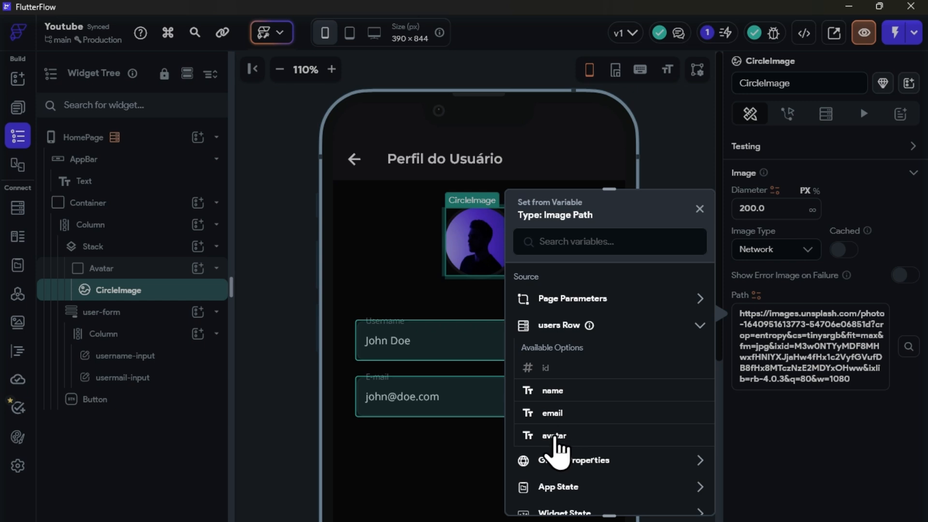
left_click(554, 436)
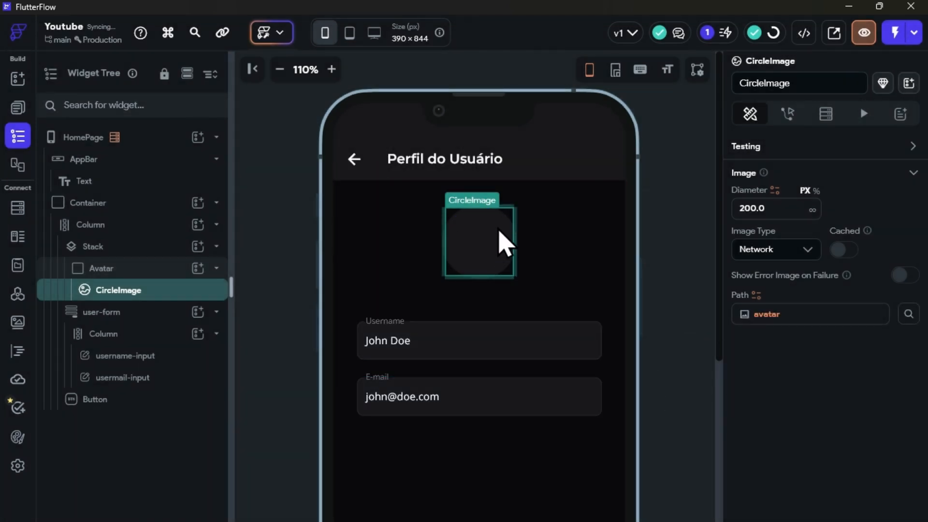
Set the copied Unsplash photo URL as the default variable value of the CircleImage's avatar path and confirm it.
left_click(779, 317)
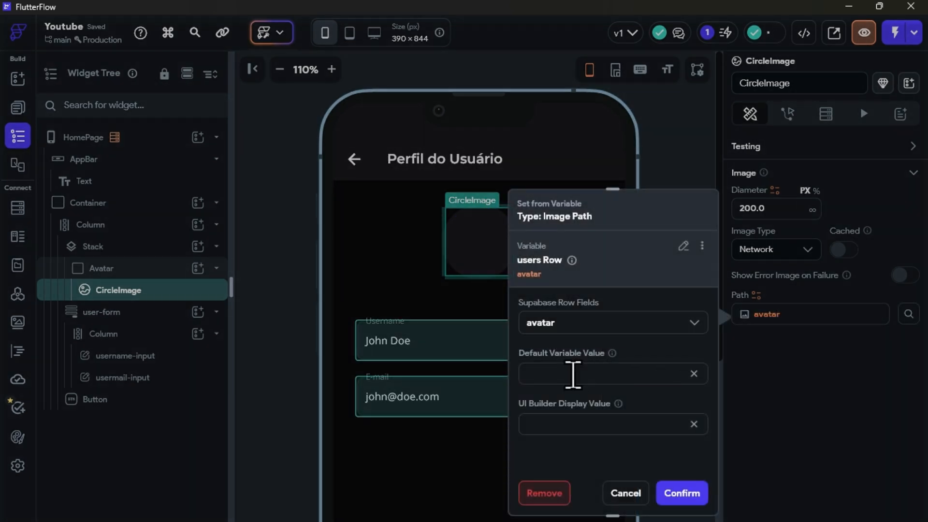
left_click(544, 374)
key("ctrl+v")
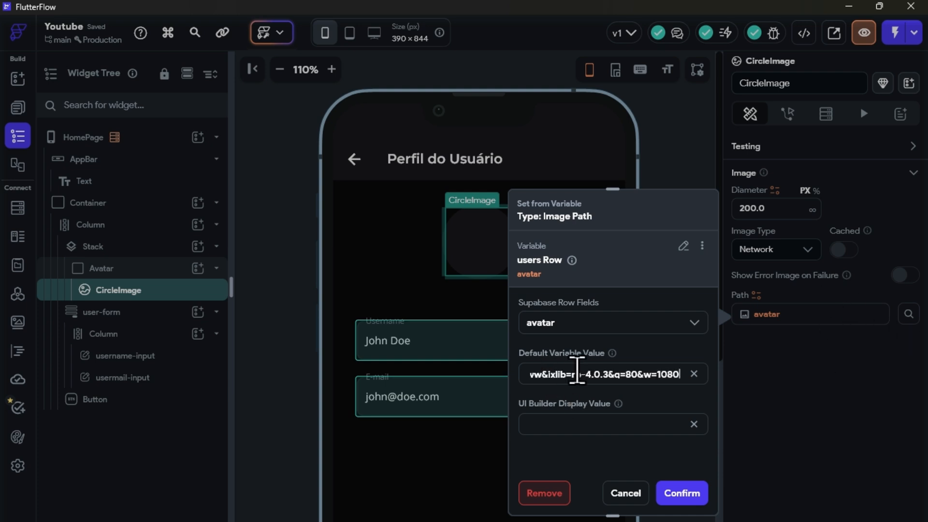
left_click(676, 496)
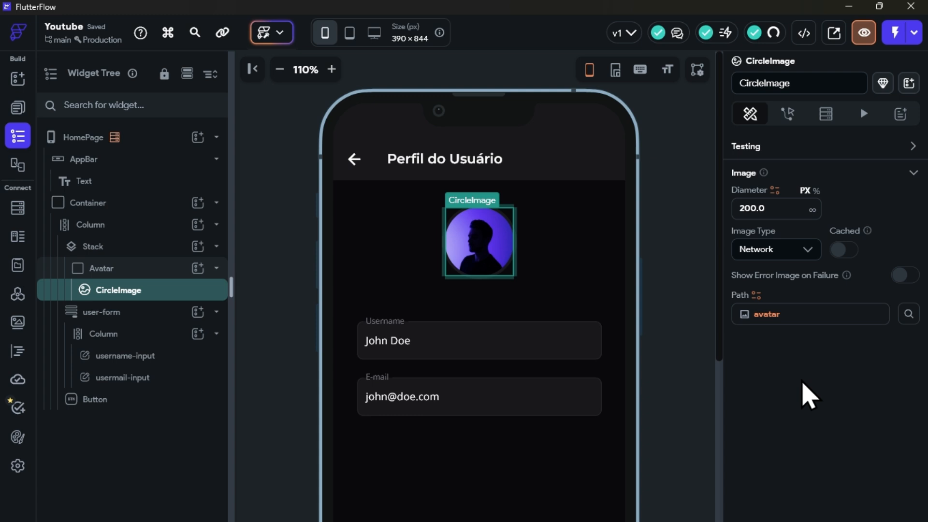
Wrap the CircleImage inside the Avatar container in a ConditionalBuilder.
scroll(821, 333, "up", 6)
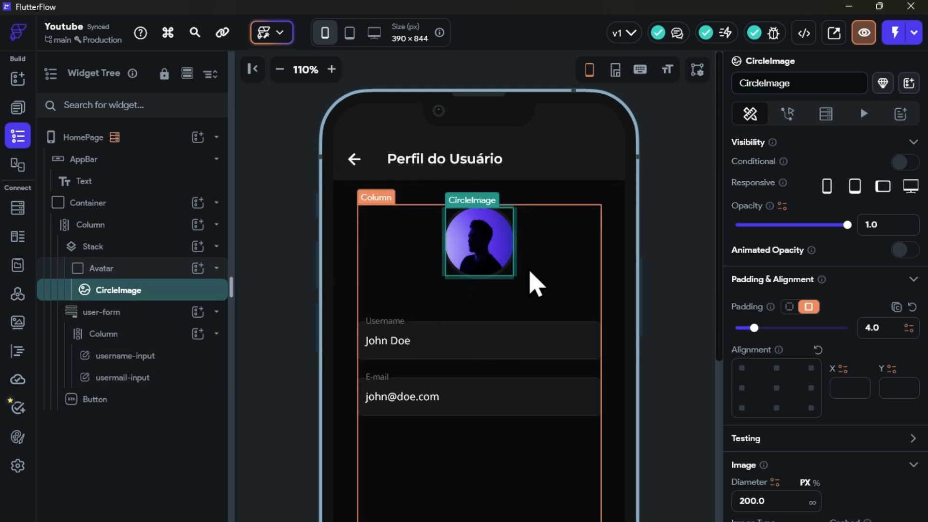
right_click(108, 292)
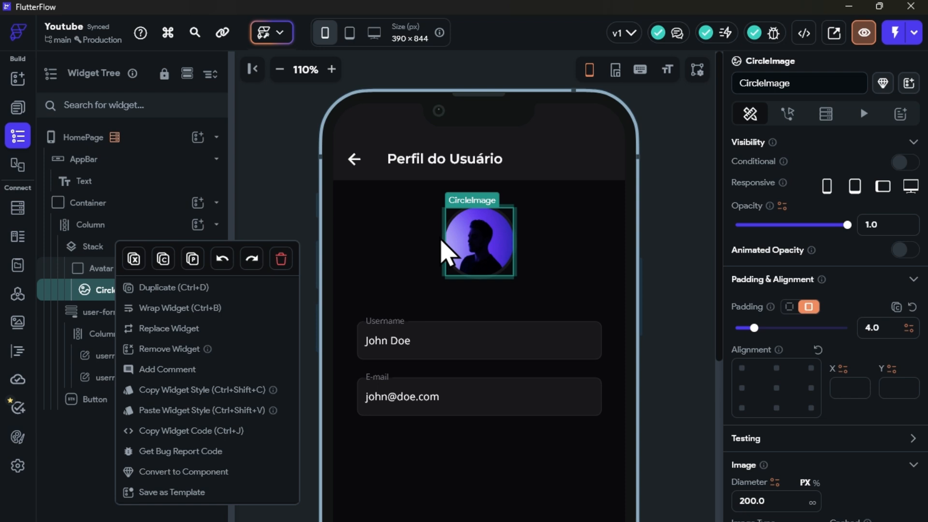
left_click(201, 310)
scroll(425, 314, "down", 2)
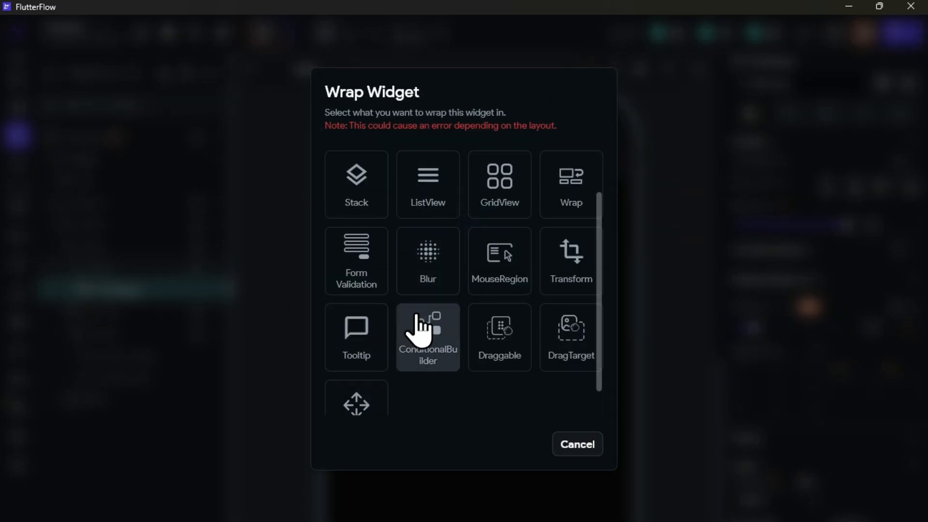
left_click(425, 342)
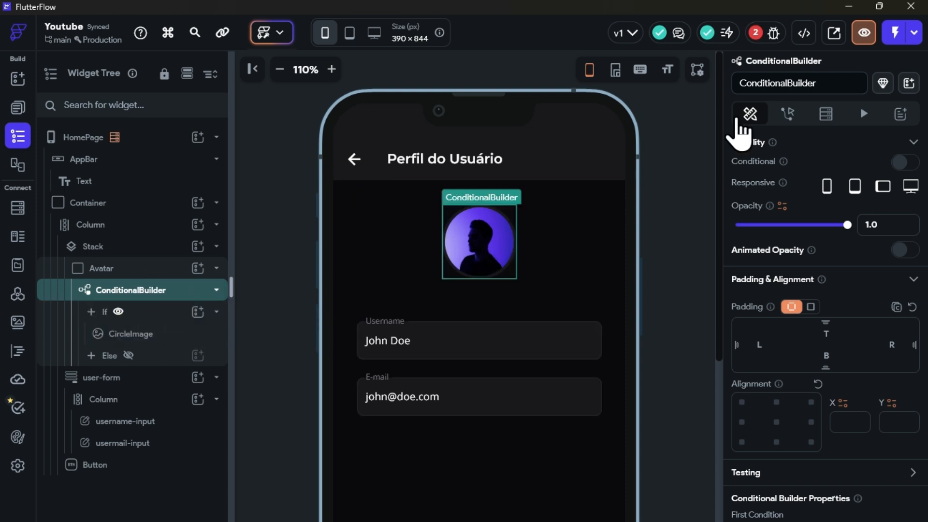
Rename the ConditionalBuilder as user-avatar-manager.
double_click(822, 92)
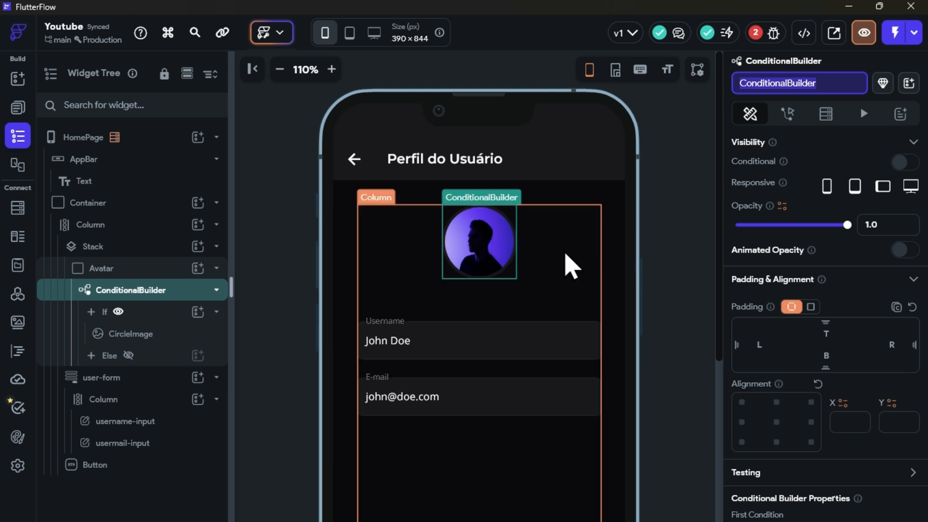
left_click(838, 83)
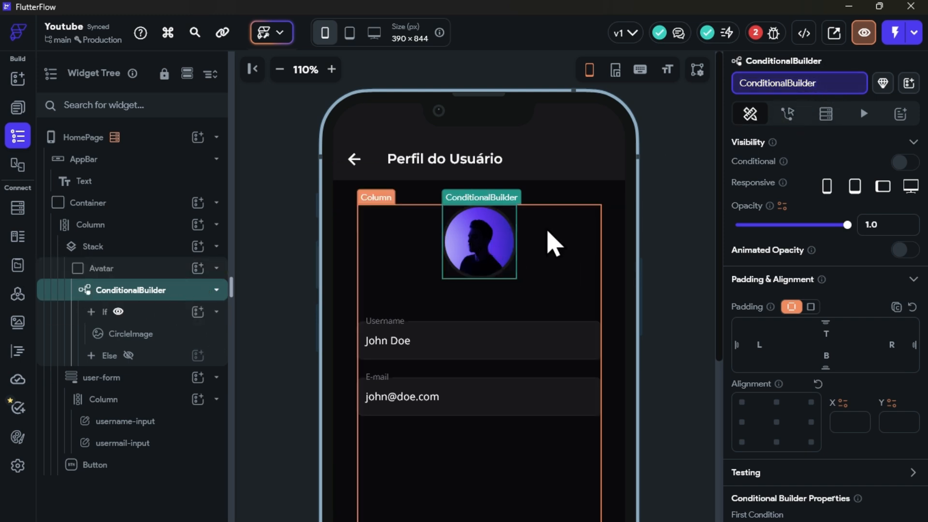
type("user")
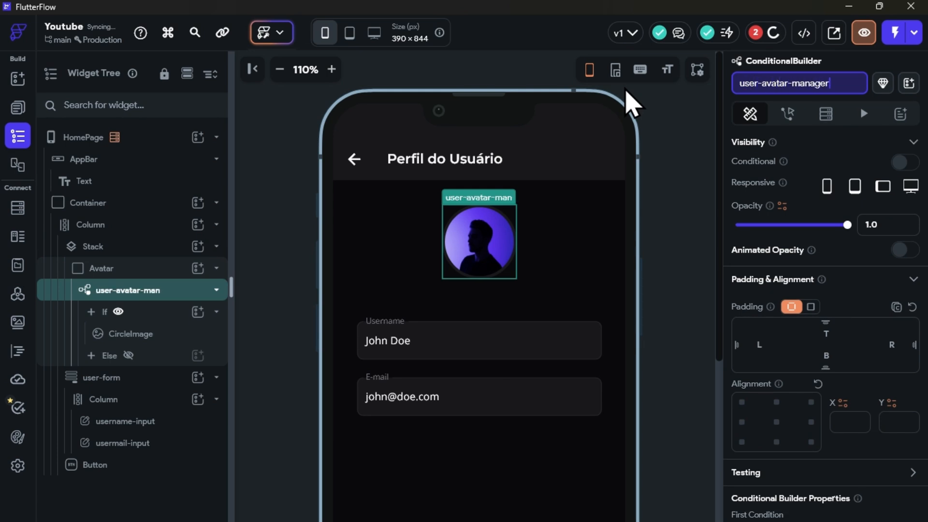
type("-avatar-manager")
key("Return")
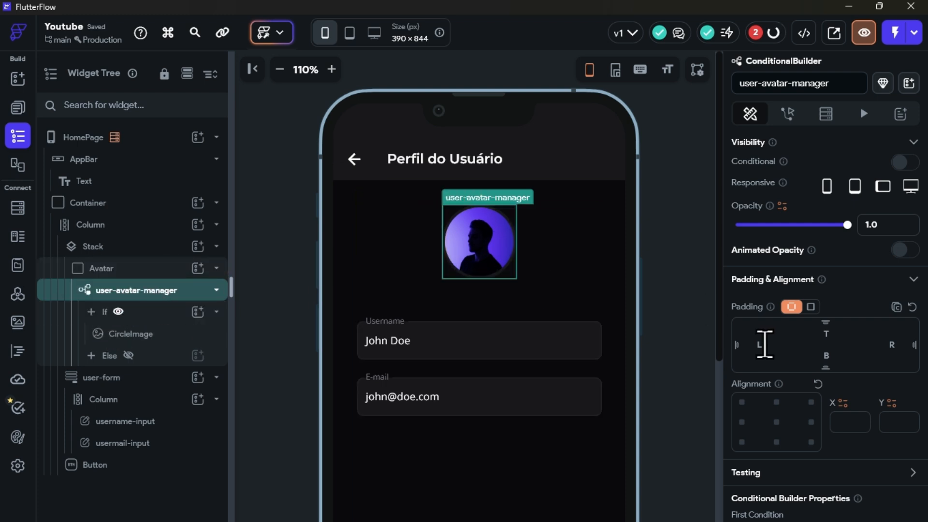
Set the first condition of user-avatar-manager so that the users Row avatar field Is Set and Not Empty, and confirm it.
scroll(773, 344, "down", 4)
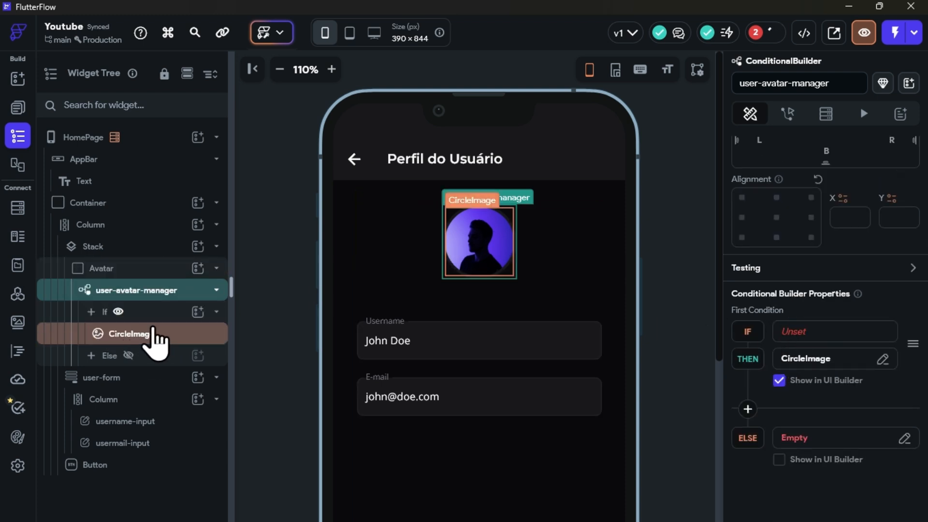
left_click(137, 339)
scroll(793, 414, "down", 3)
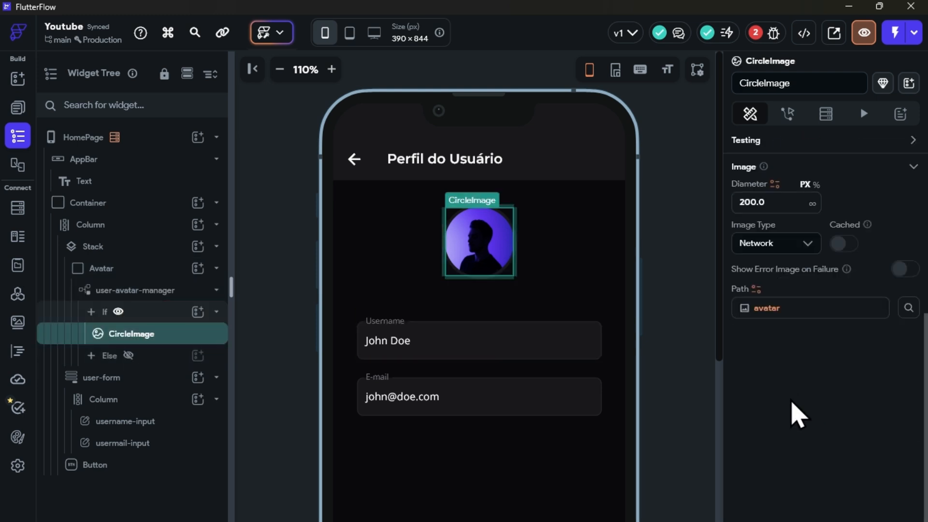
left_click(136, 313)
left_click(812, 213)
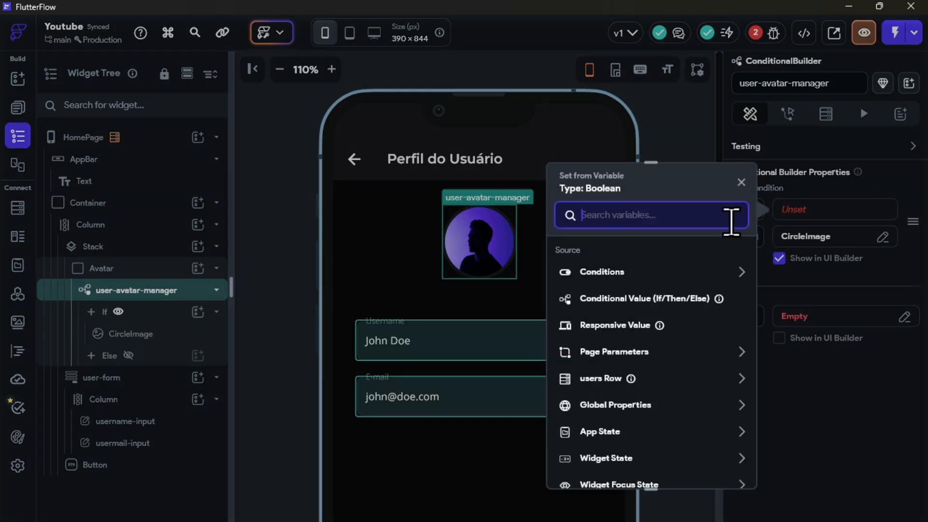
left_click(609, 282)
left_click(601, 316)
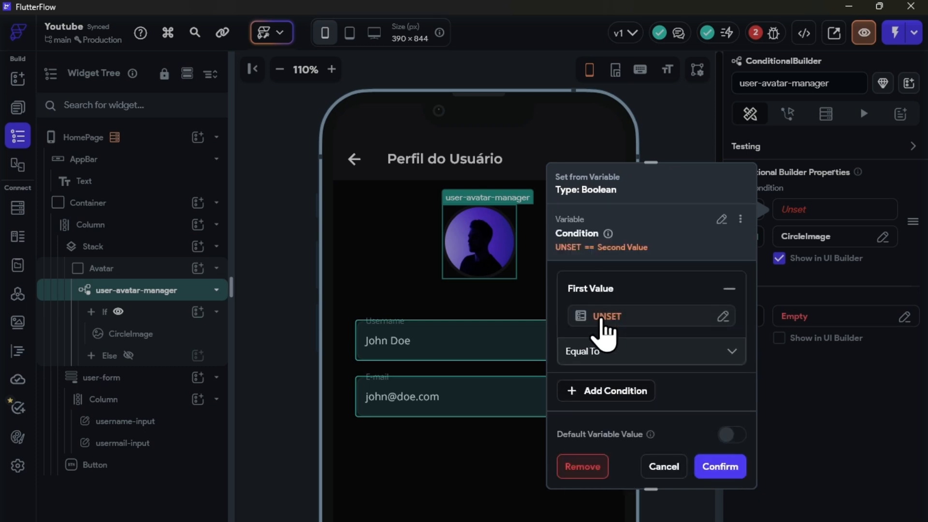
left_click(602, 318)
left_click(396, 325)
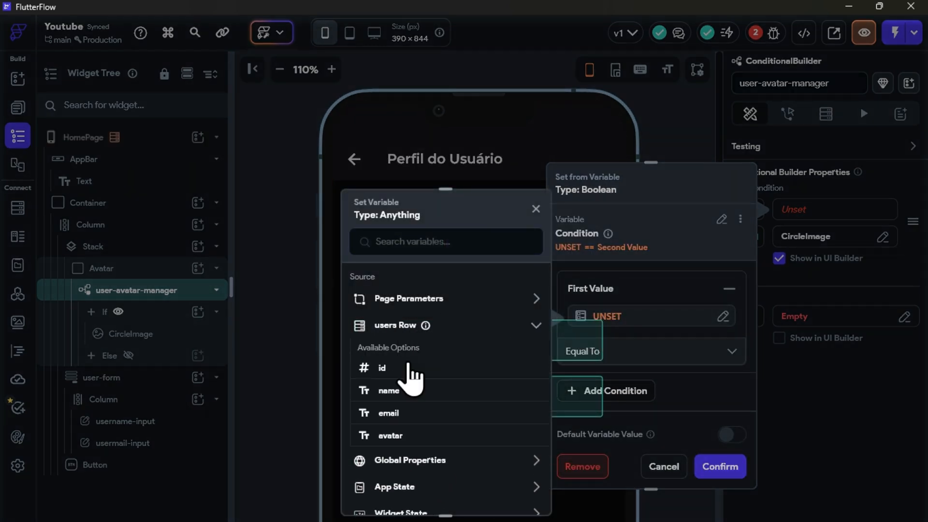
left_click(390, 435)
left_click(613, 353)
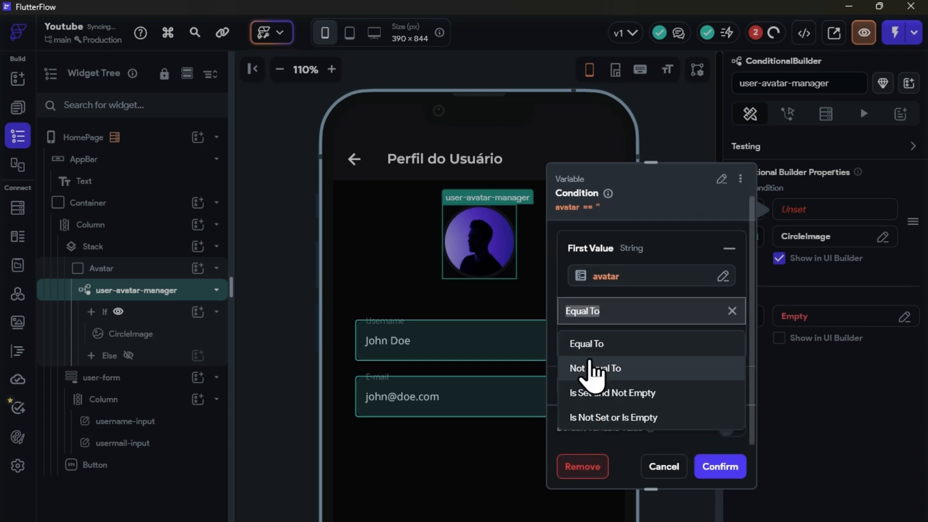
left_click(612, 393)
left_click(713, 466)
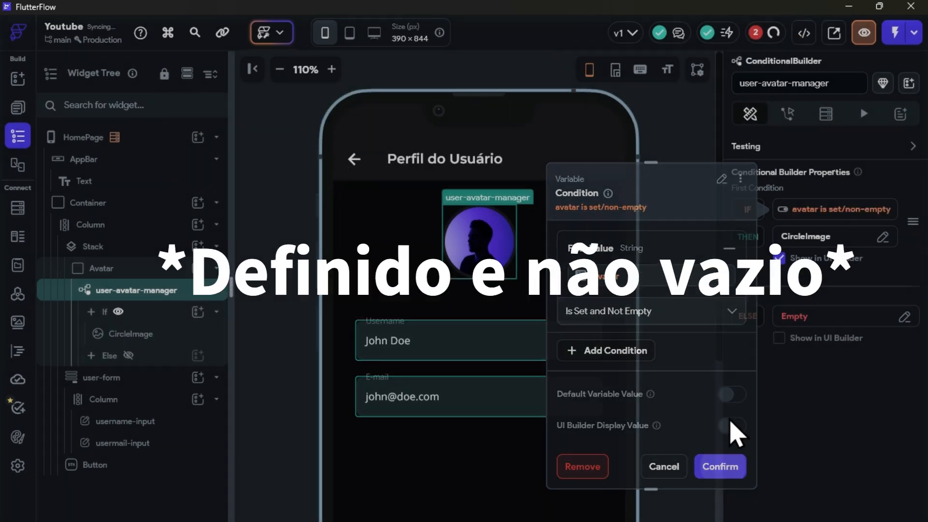
Rename the If branch of user-avatar-manager as has-avatar-on-supabase and widen the widget tree to fit the name.
left_click(110, 312)
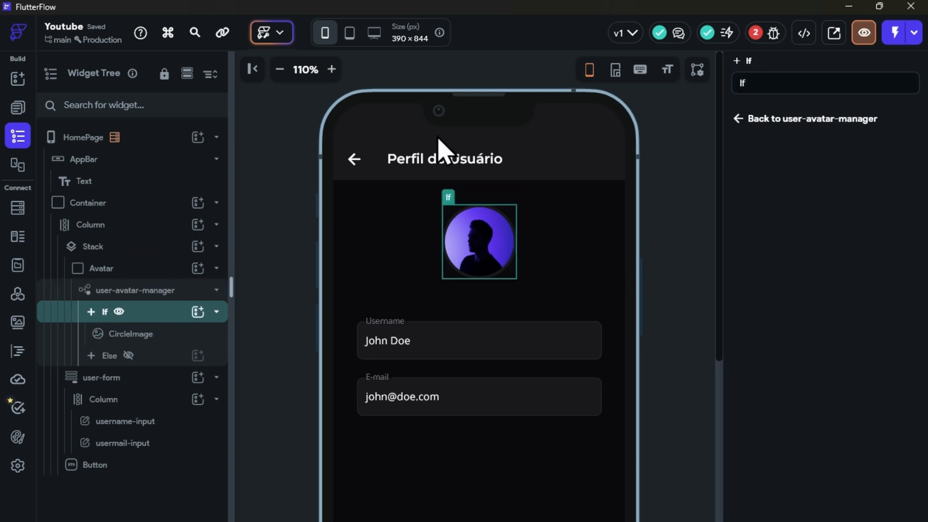
double_click(757, 86)
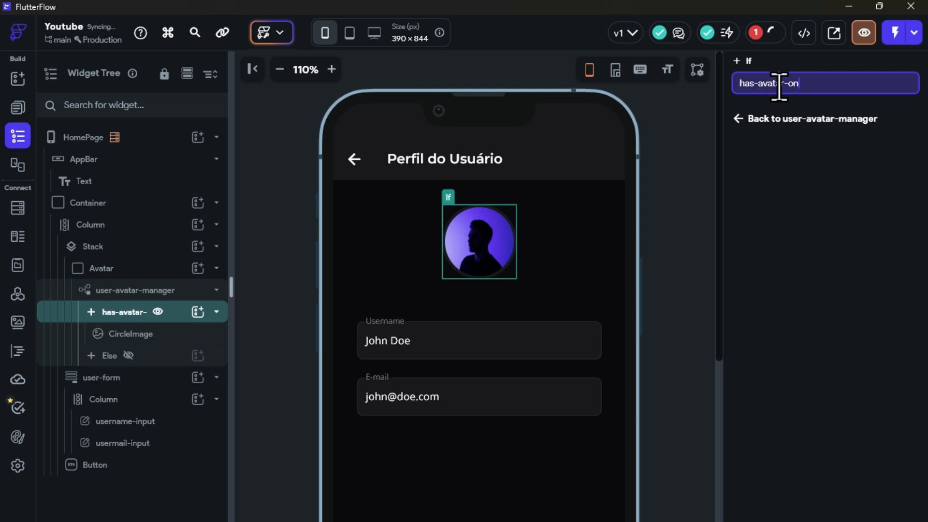
type("e")
key("Return")
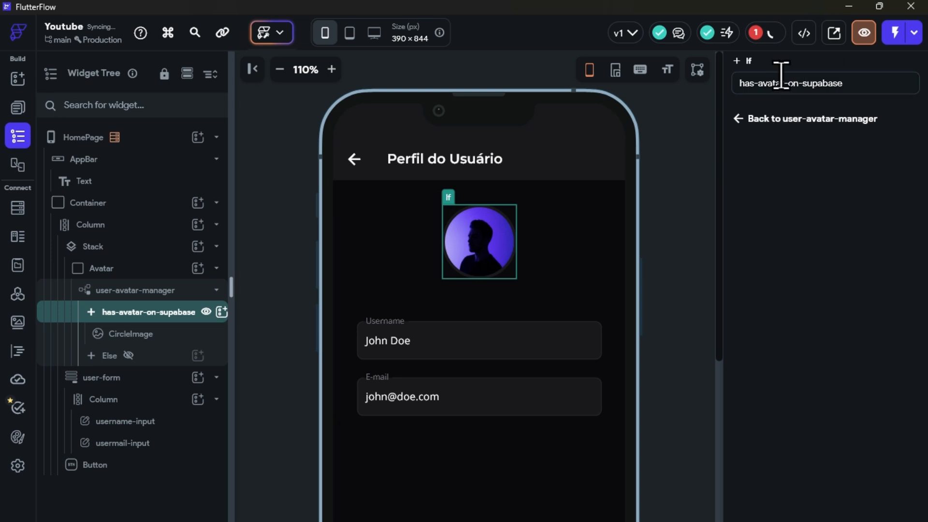
left_click(853, 84)
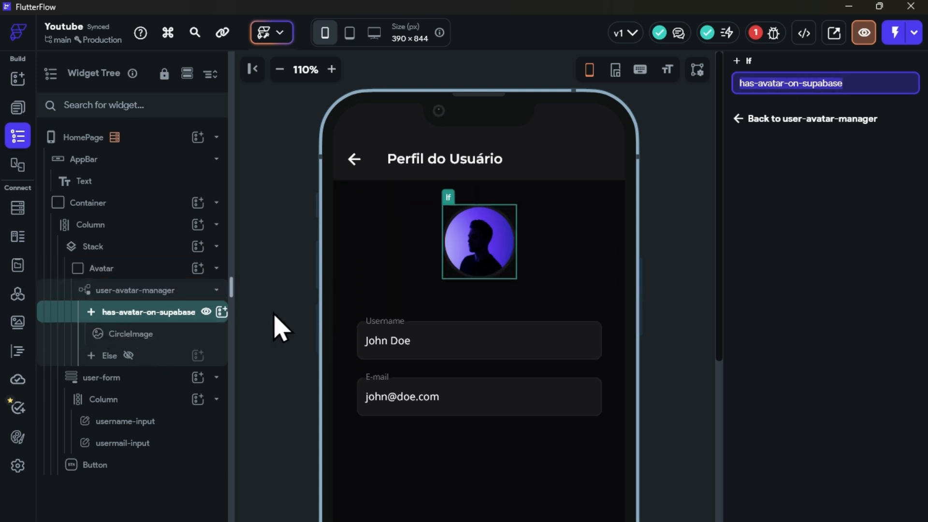
left_click_drag(232, 305, 256, 305)
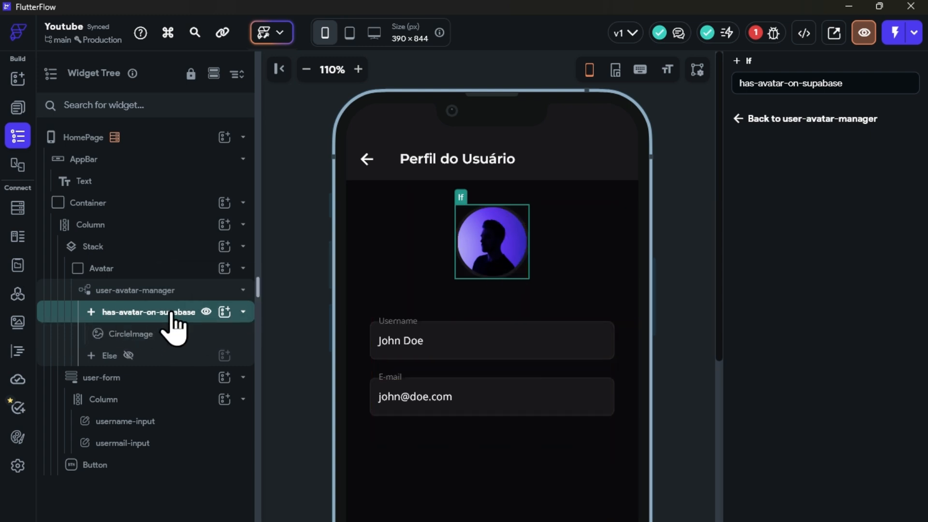
left_click(138, 341)
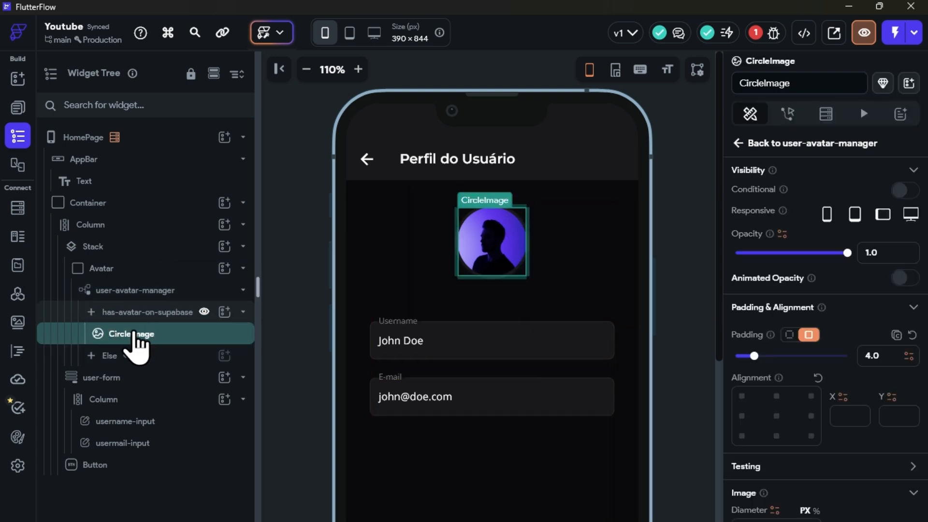
left_click(128, 292)
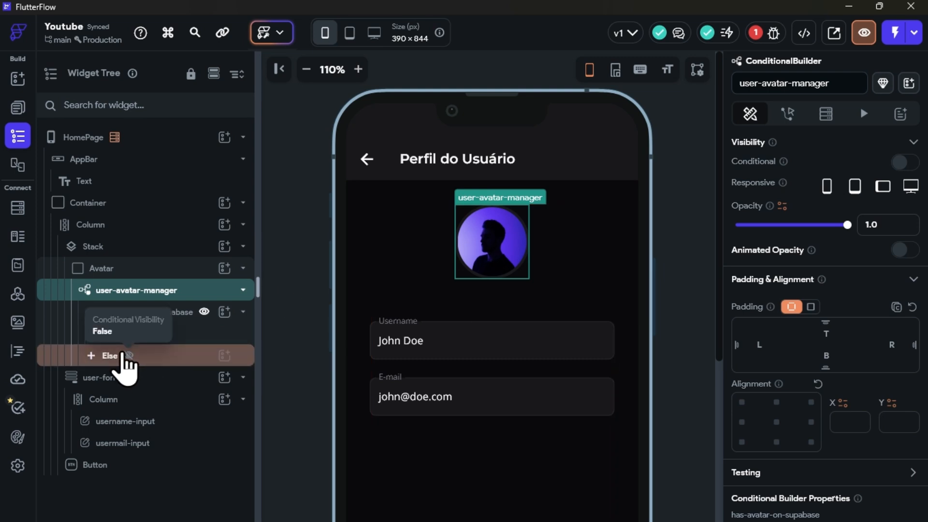
Show the Else branch of user-avatar-manager in the UI builder and rename it as without-avatar.
left_click(130, 312)
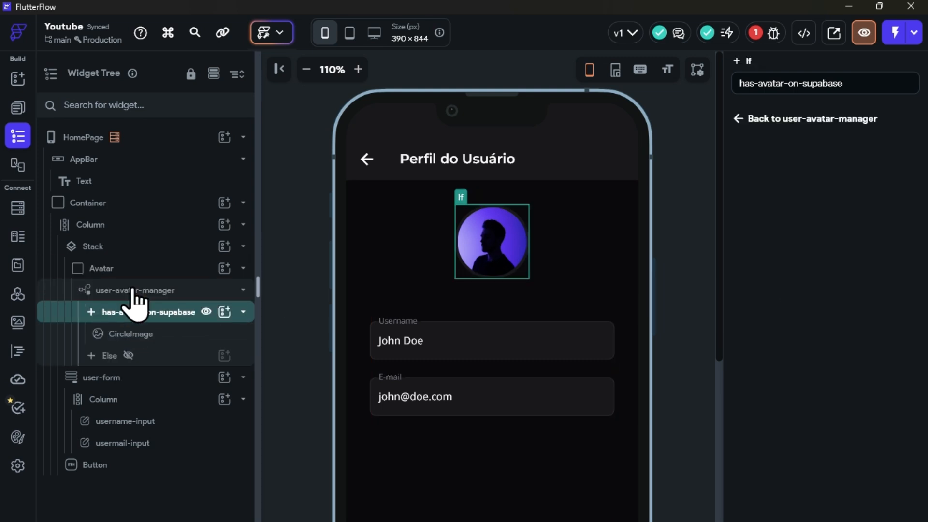
left_click(128, 292)
scroll(817, 368, "down", 5)
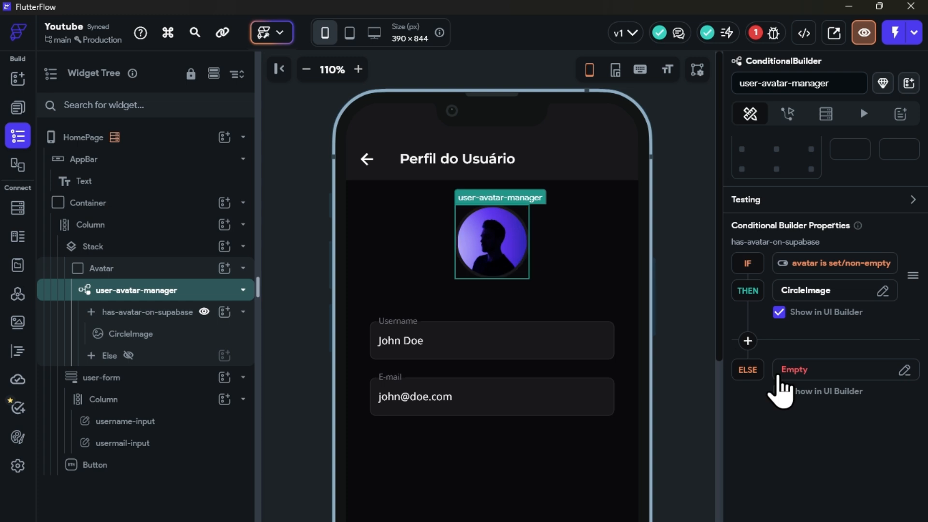
left_click(128, 355)
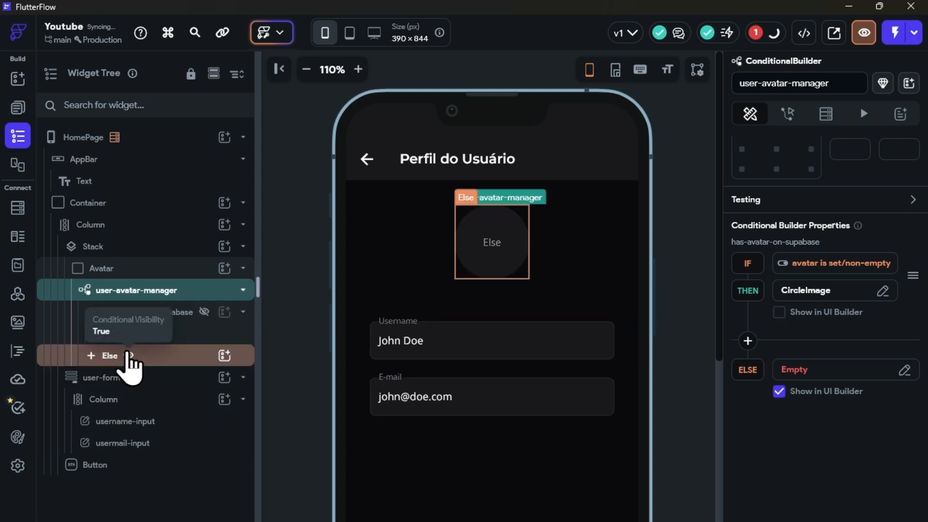
left_click(110, 358)
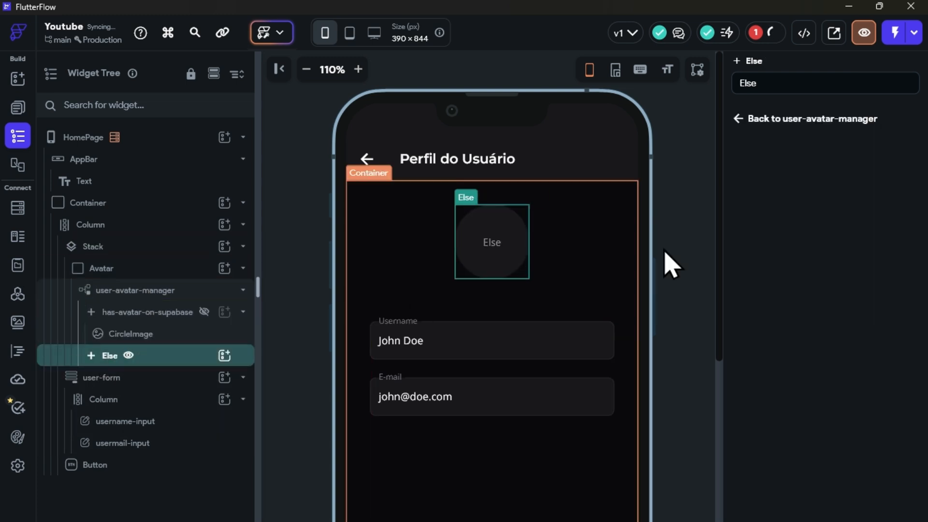
left_click(776, 84)
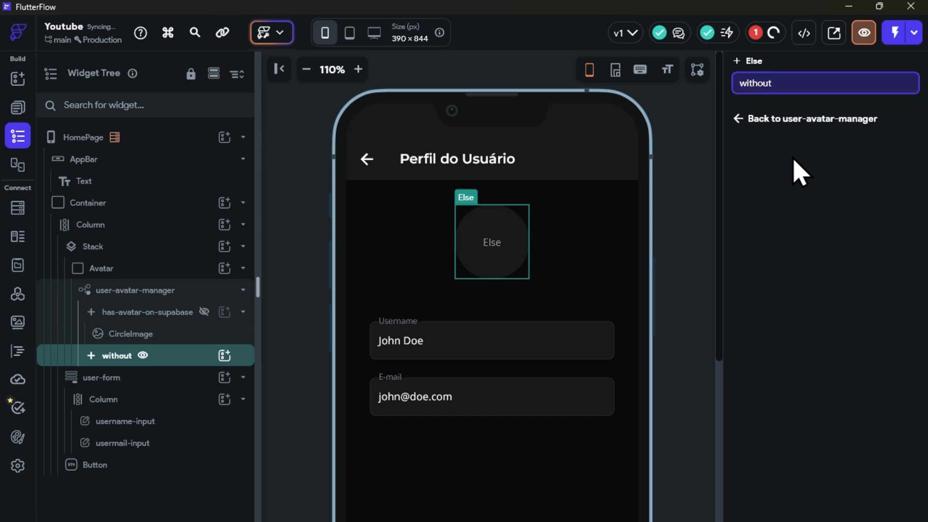
key("Return")
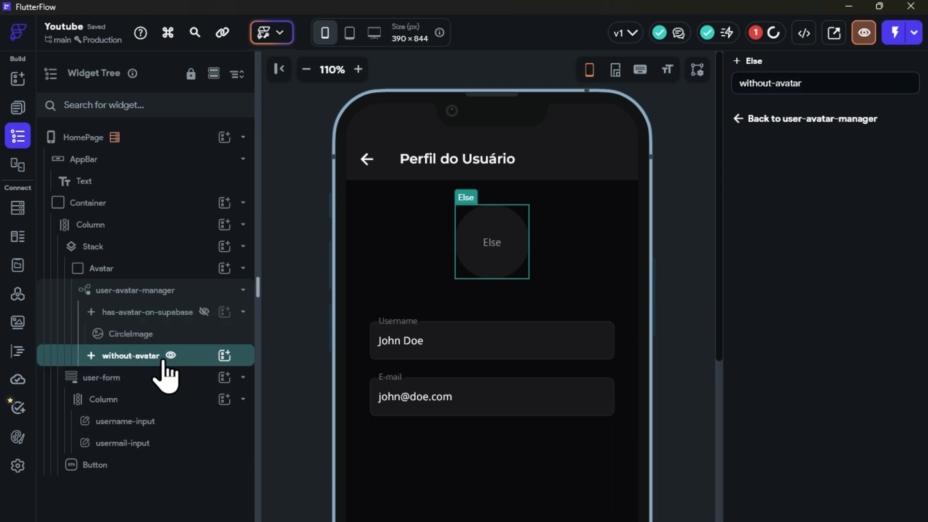
Add a Container inside the without-avatar branch and set its width and height to infinity.
left_click(224, 357)
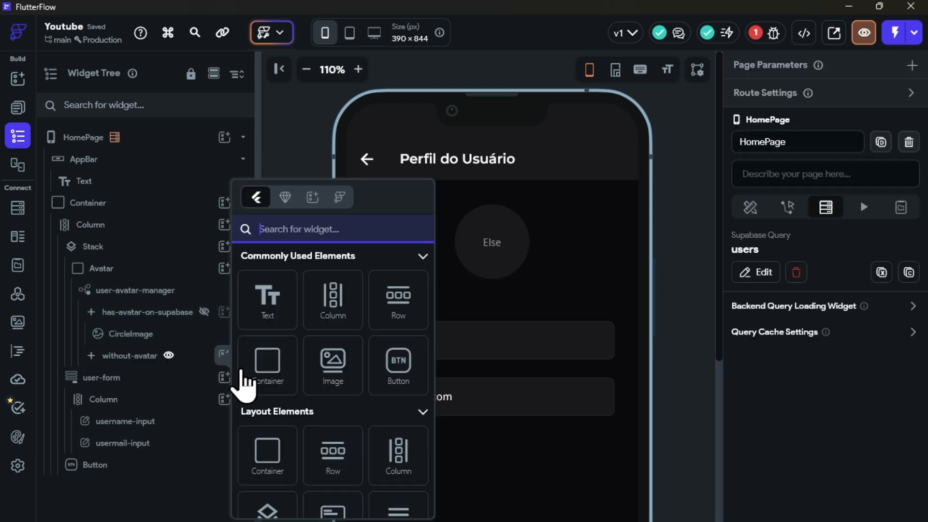
left_click(267, 363)
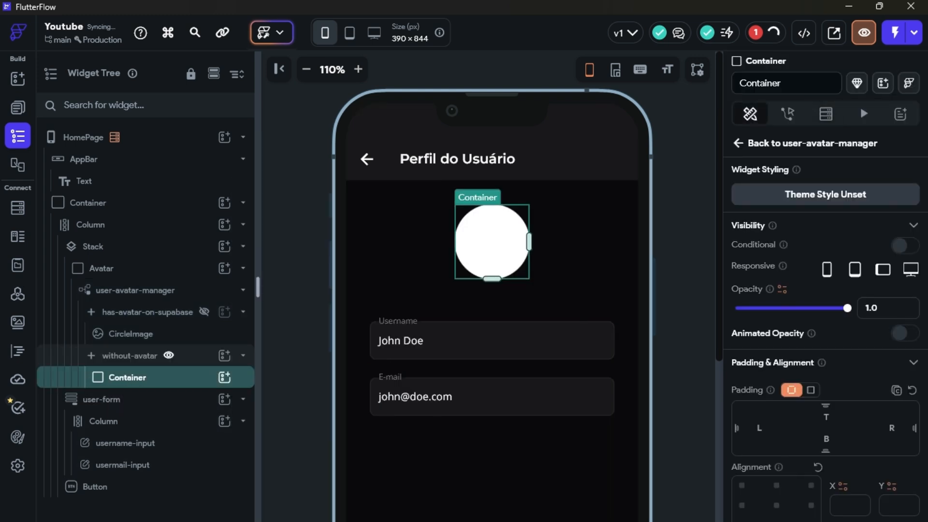
scroll(800, 348, "down", 5)
scroll(780, 365, "down", 1)
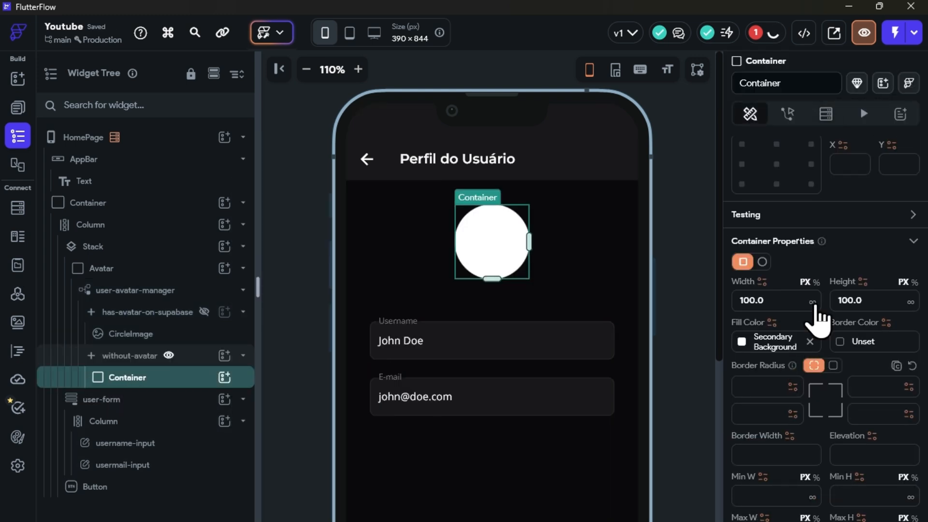
left_click(812, 302)
left_click(911, 302)
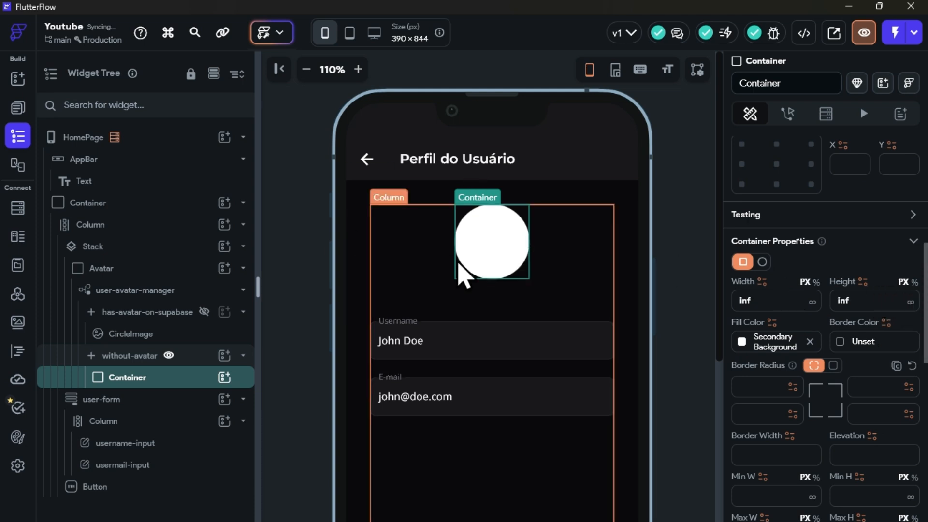
Replace the fill color of the without-avatar Container with the theme color zinc800.
left_click(810, 342)
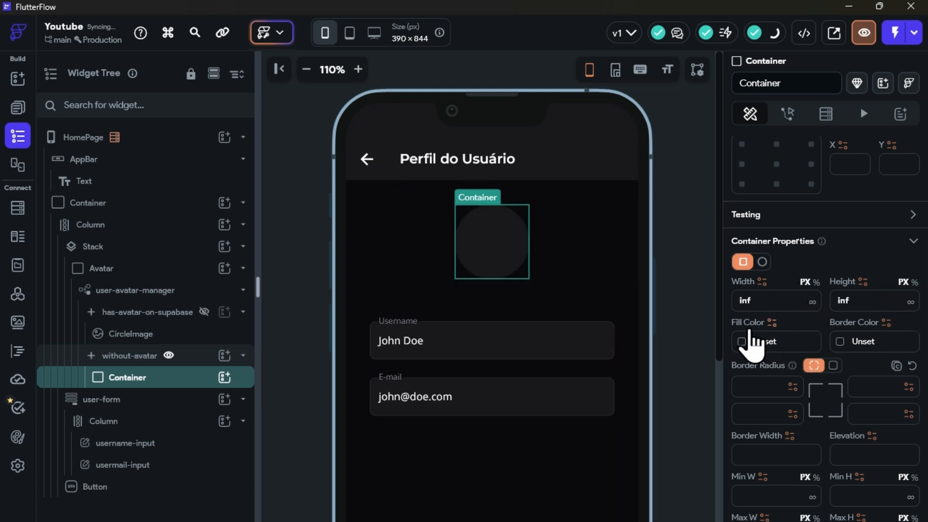
left_click(748, 342)
type("z")
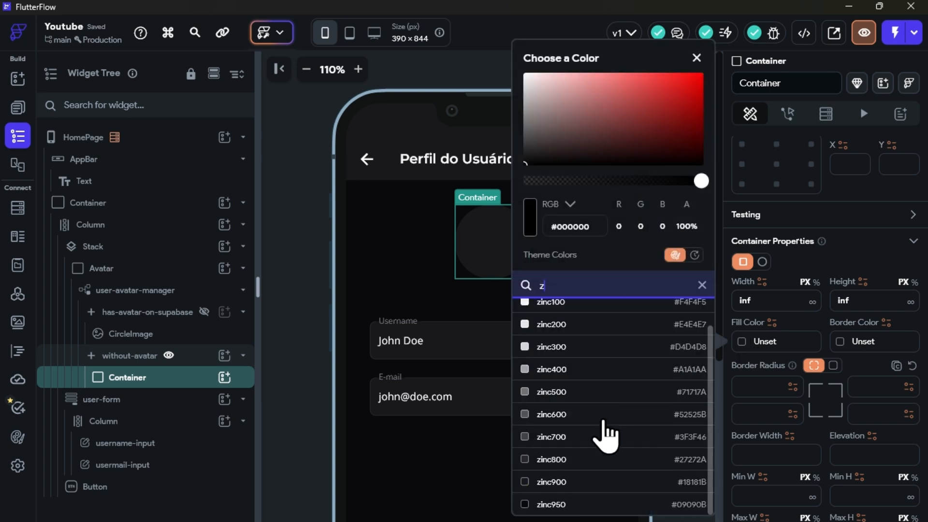
left_click(561, 460)
left_click(321, 290)
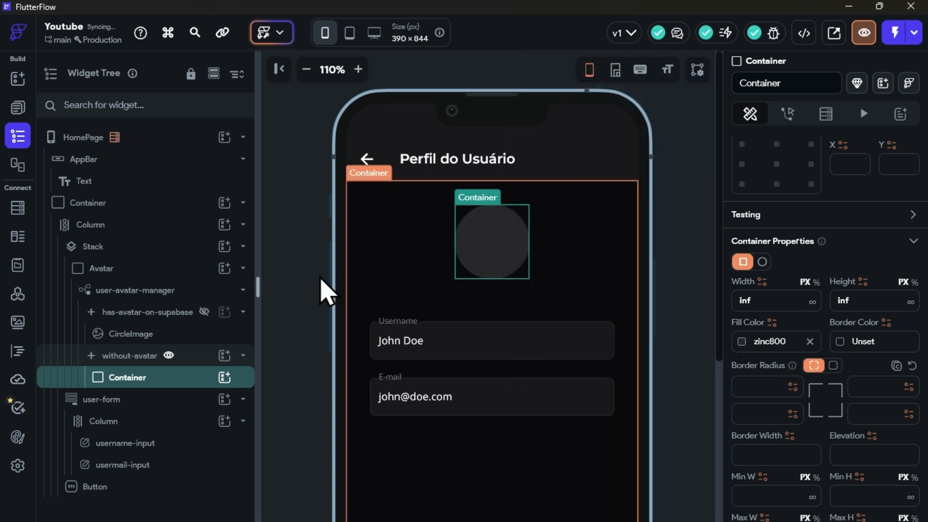
Show the has-avatar-on-supabase branch and reset the padding of its CircleImage.
left_click(145, 334)
left_click(204, 312)
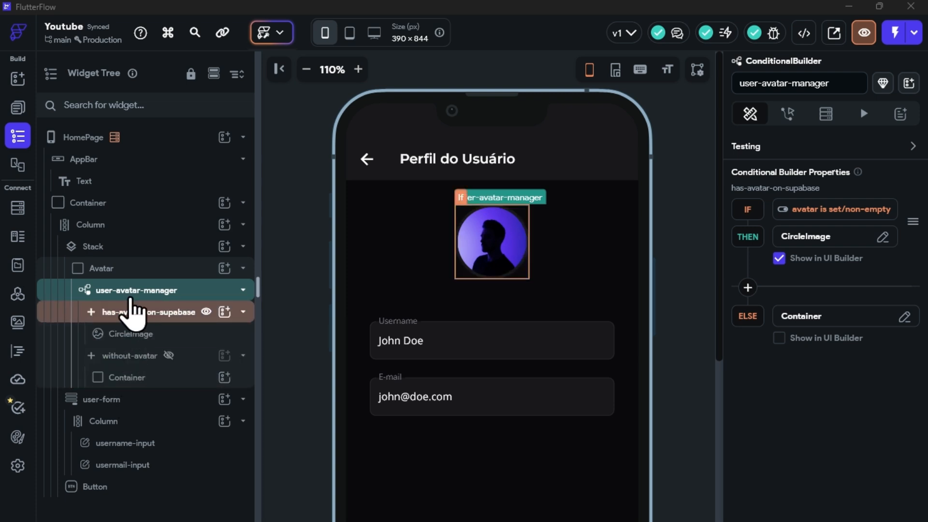
left_click(130, 332)
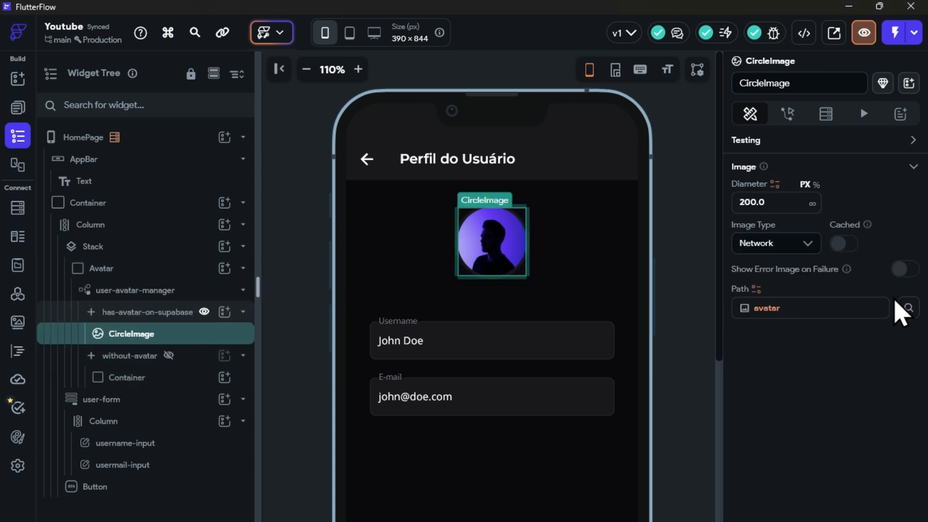
scroll(893, 263, "up", 2)
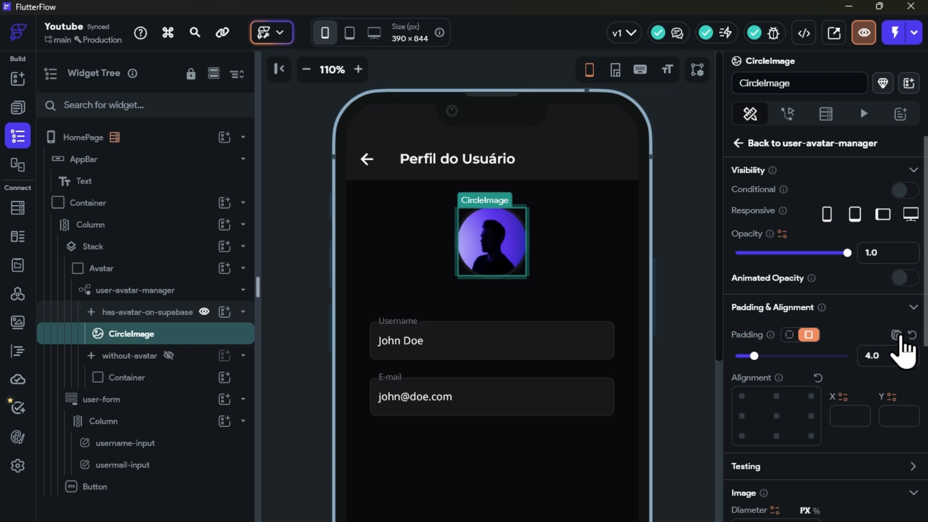
left_click(911, 335)
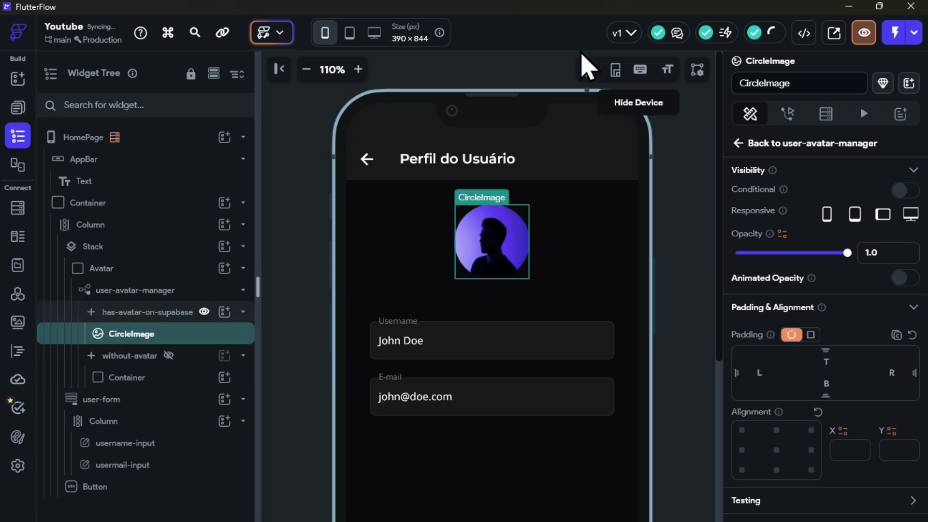
Set a uniform padding of 4 on all sides of user-avatar-manager.
left_click(116, 291)
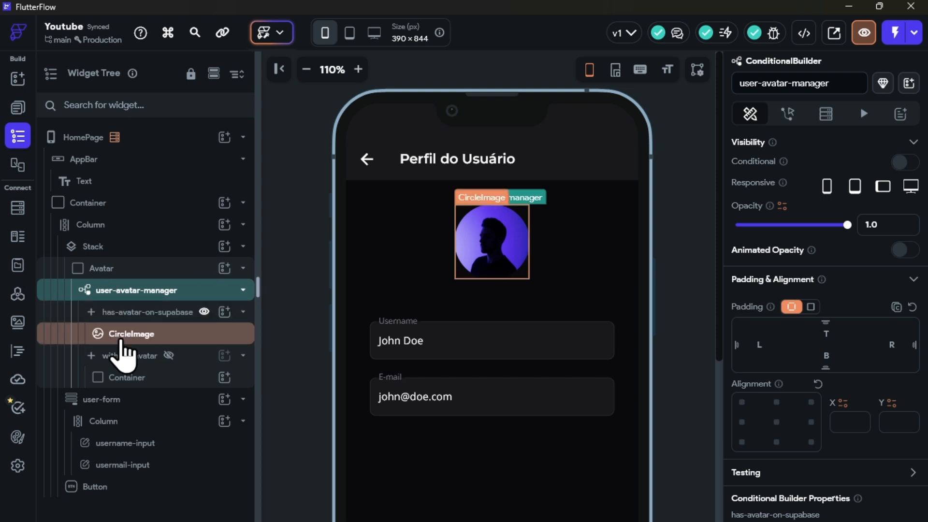
left_click(810, 308)
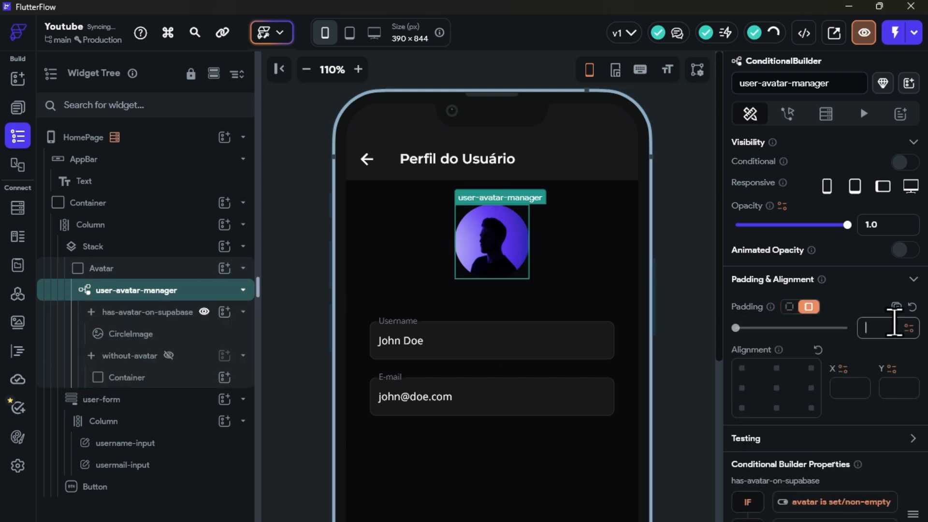
type("4")
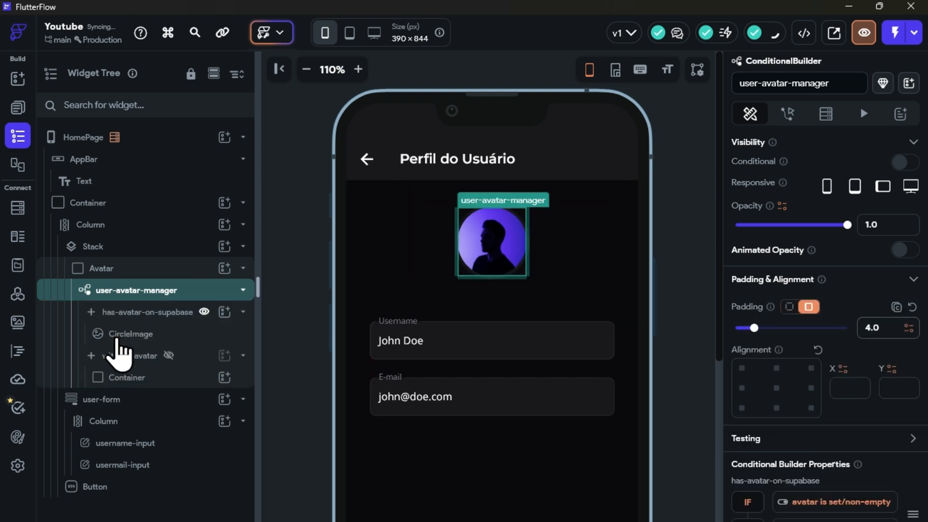
Show the without-avatar branch and set a uniform border radius of 100 on its Container.
left_click(116, 340)
left_click(168, 355)
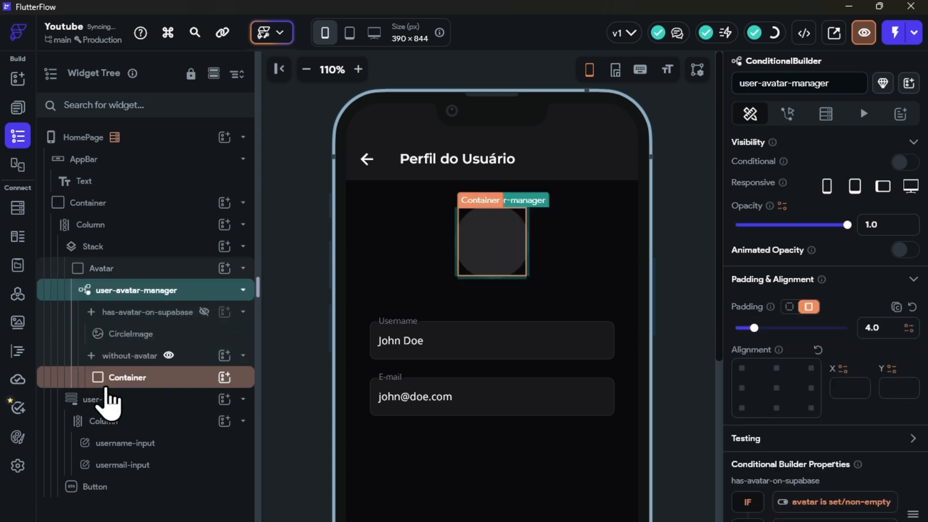
left_click(128, 378)
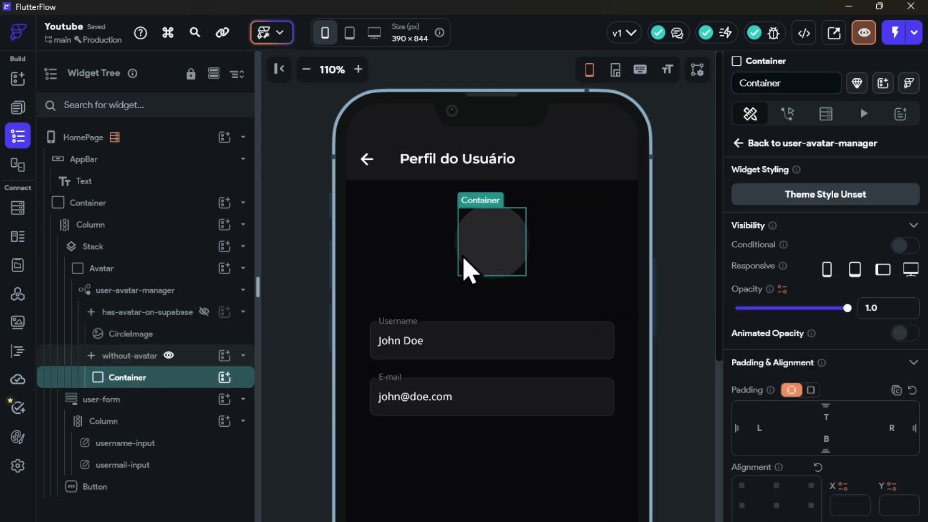
scroll(806, 387, "down", 3)
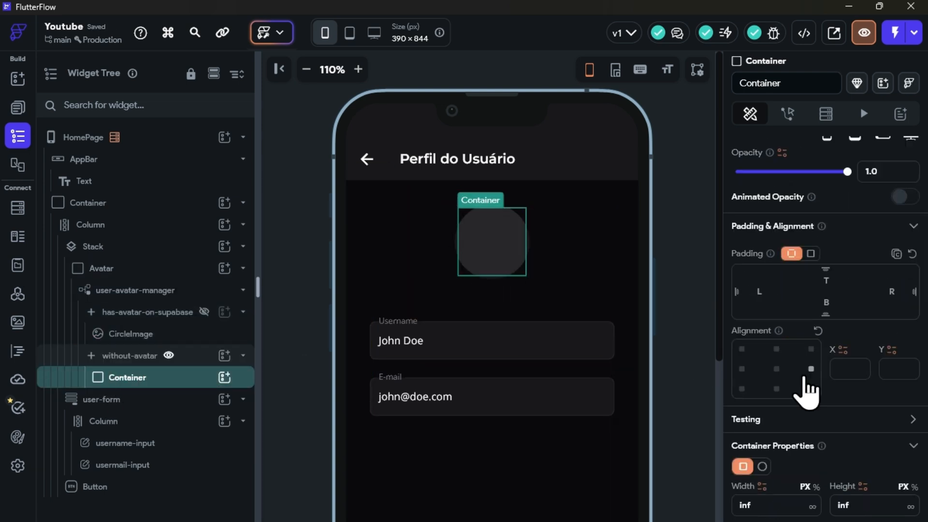
scroll(807, 391, "down", 3)
left_click(833, 433)
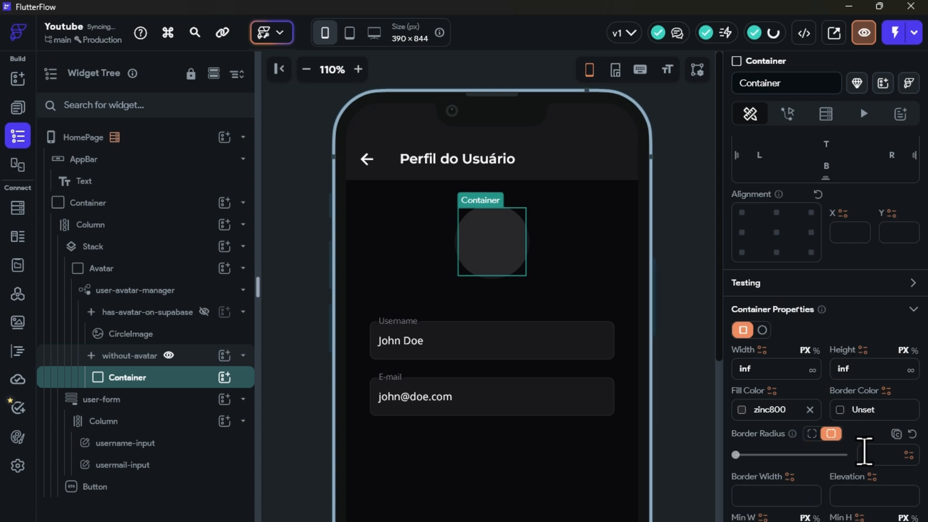
type("00")
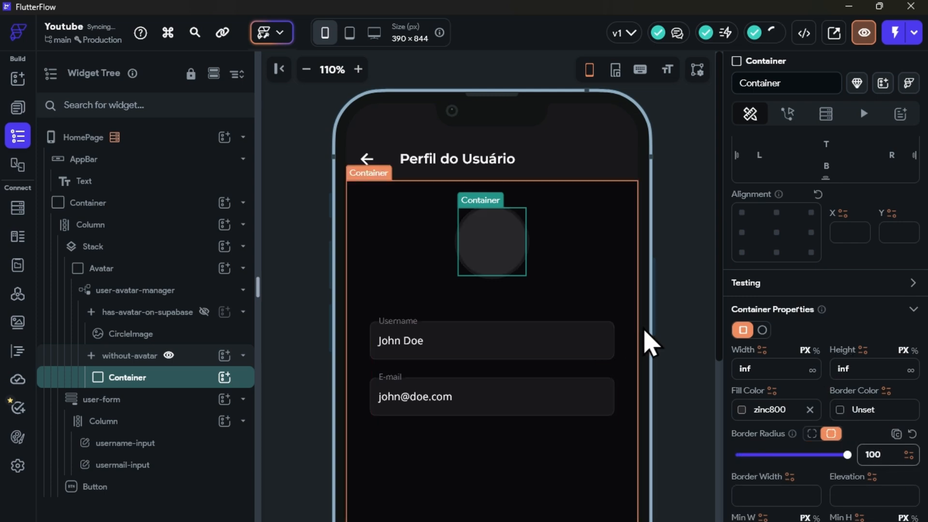
Add an Icon widget inside the Container of the without-avatar branch.
left_click(358, 70)
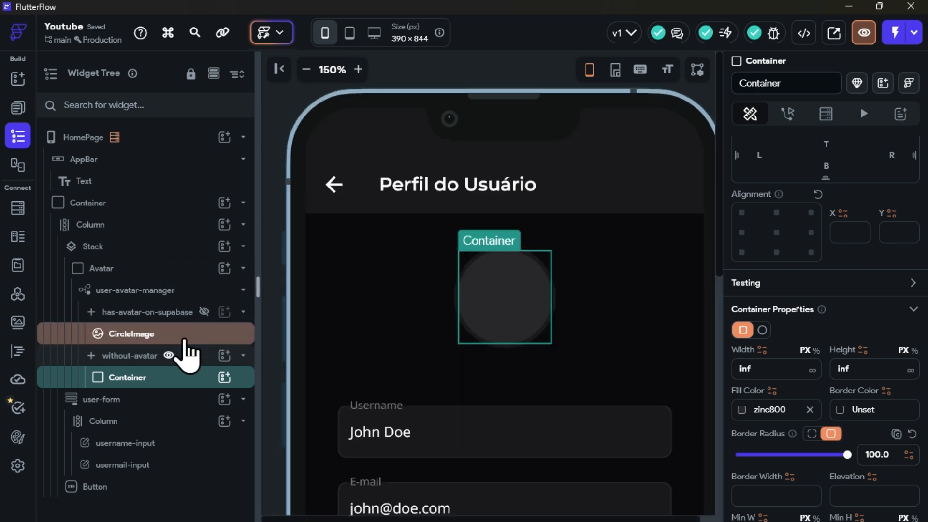
left_click(224, 377)
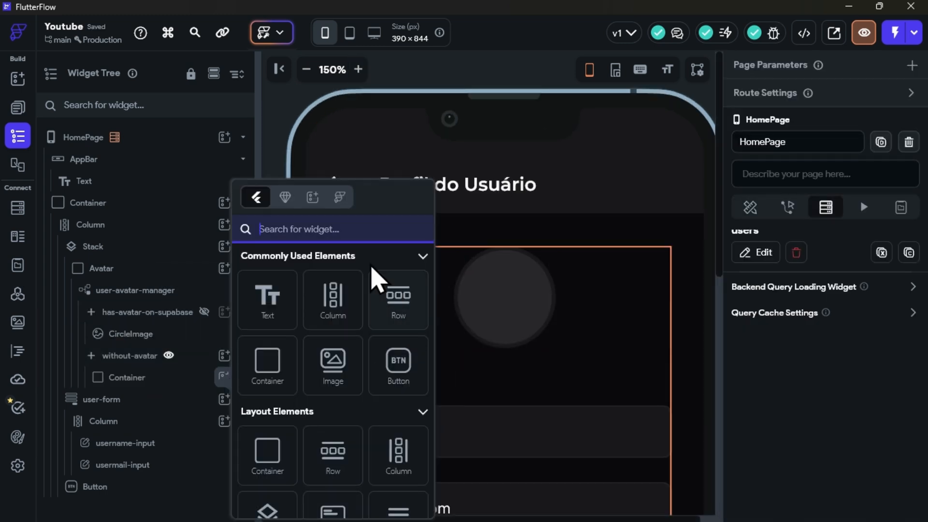
type("icon")
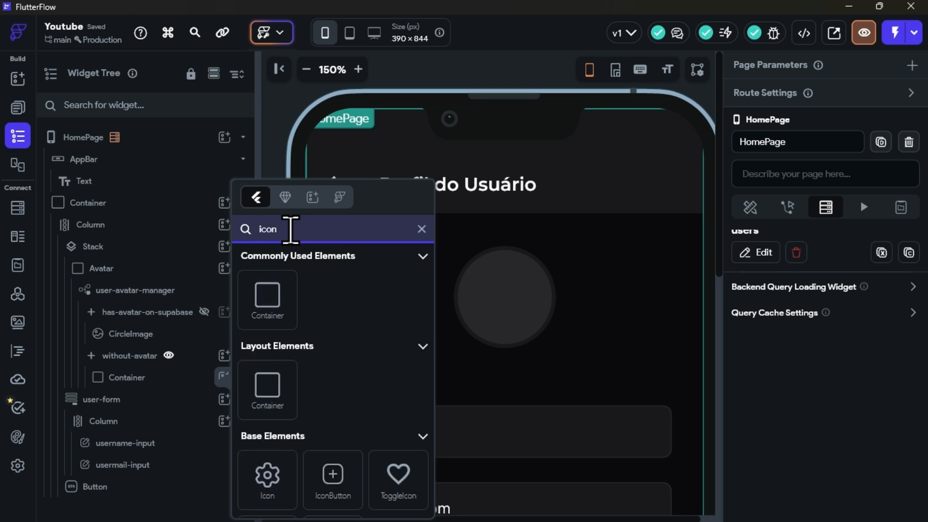
left_click(268, 478)
Change the placeholder icon to the Material Person icon and set its size to 60.
scroll(831, 353, "down", 5)
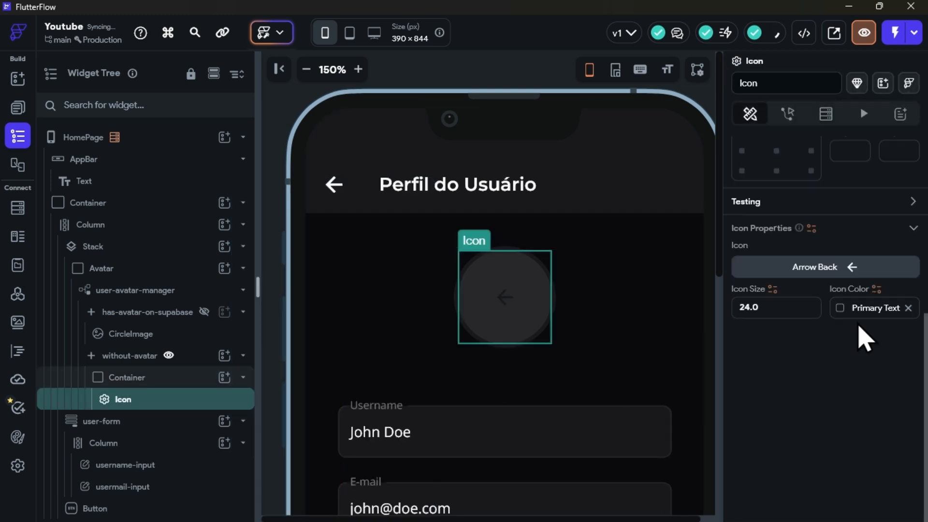
left_click(847, 265)
type("user")
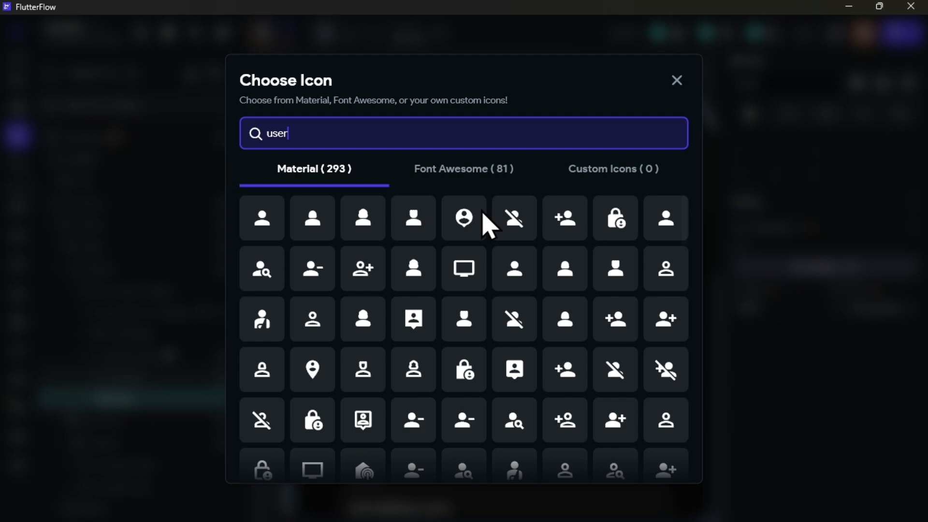
left_click(254, 233)
left_click(780, 307)
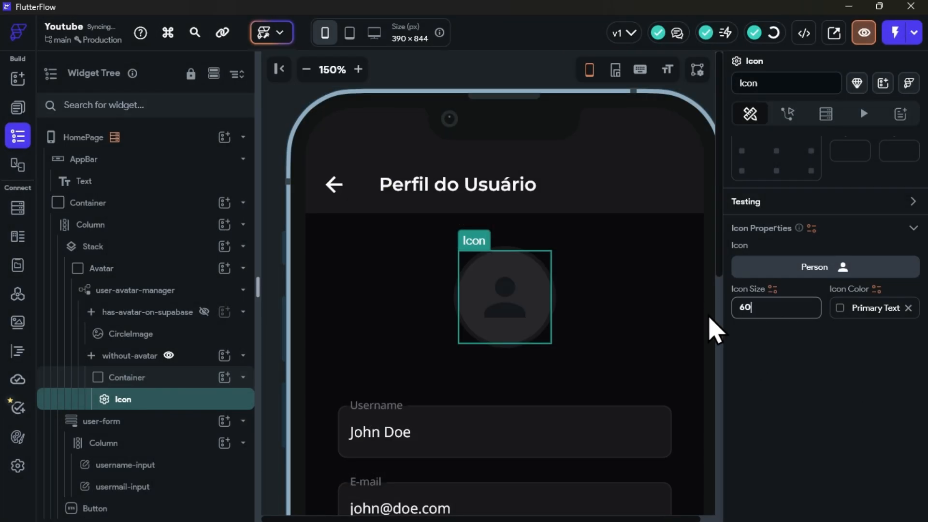
Set the Person icon's color to the theme color zinc500.
left_click(838, 309)
type("z")
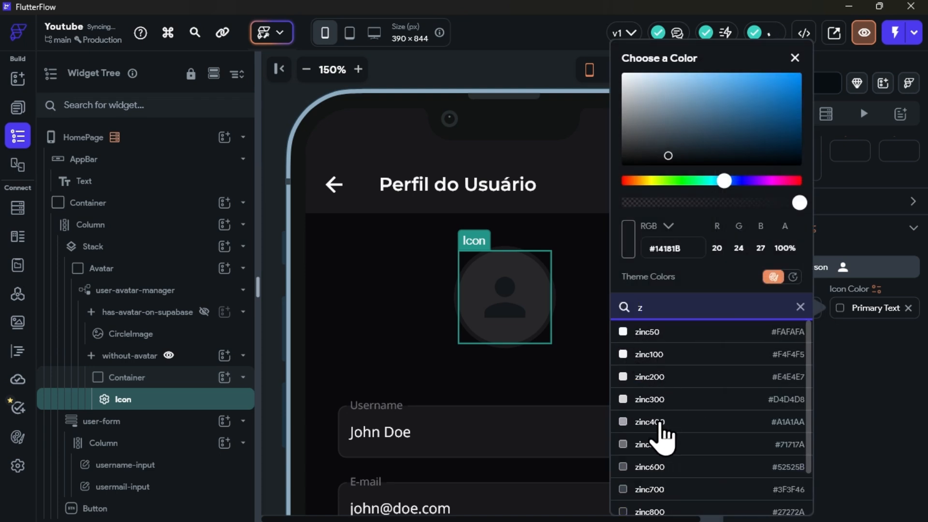
left_click(658, 444)
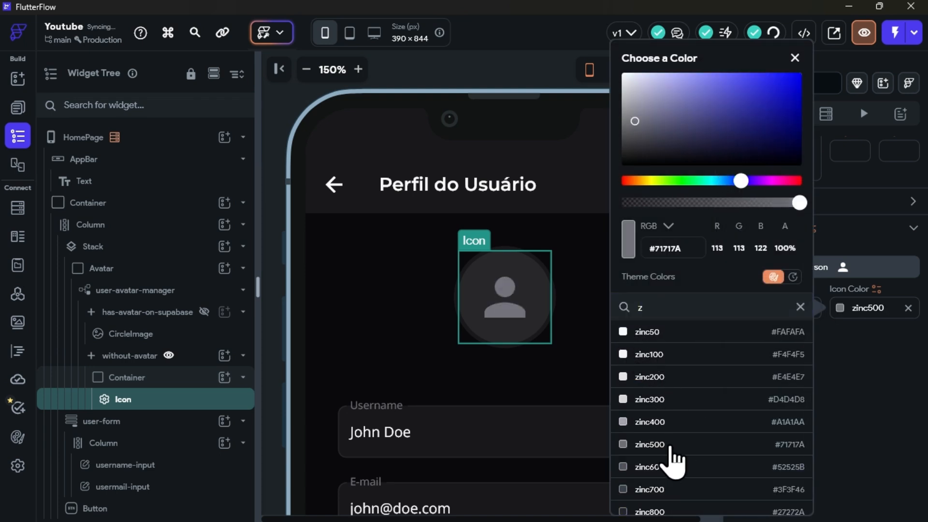
left_click(890, 413)
Deselect the icon and collapse user-avatar-manager and the Avatar container in the widget tree.
left_click(674, 206)
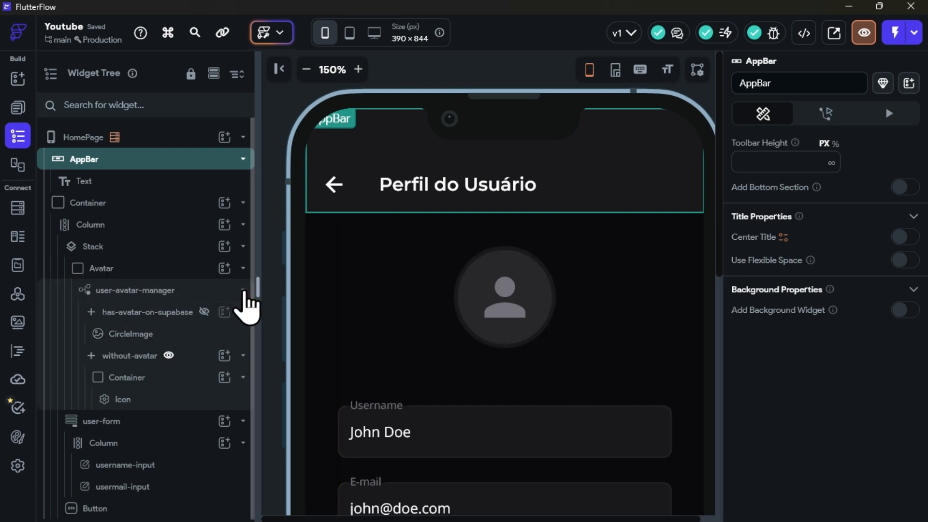
left_click(242, 290)
left_click(243, 269)
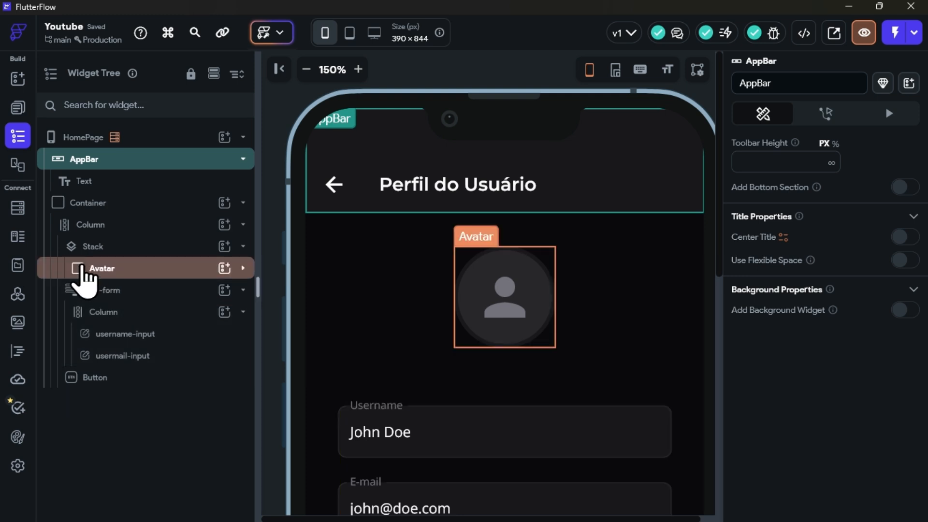
Add an IconButton widget to the Stack that holds the Avatar container.
left_click(92, 250)
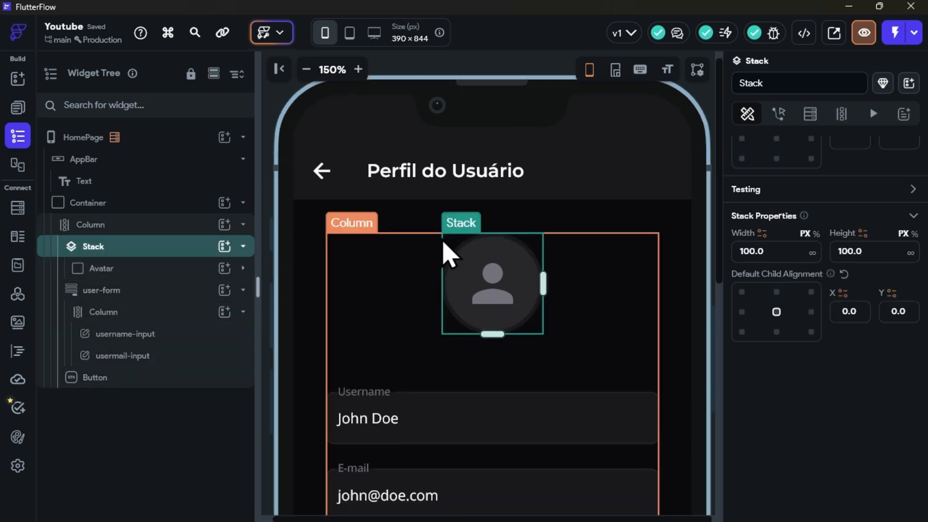
left_click(134, 267)
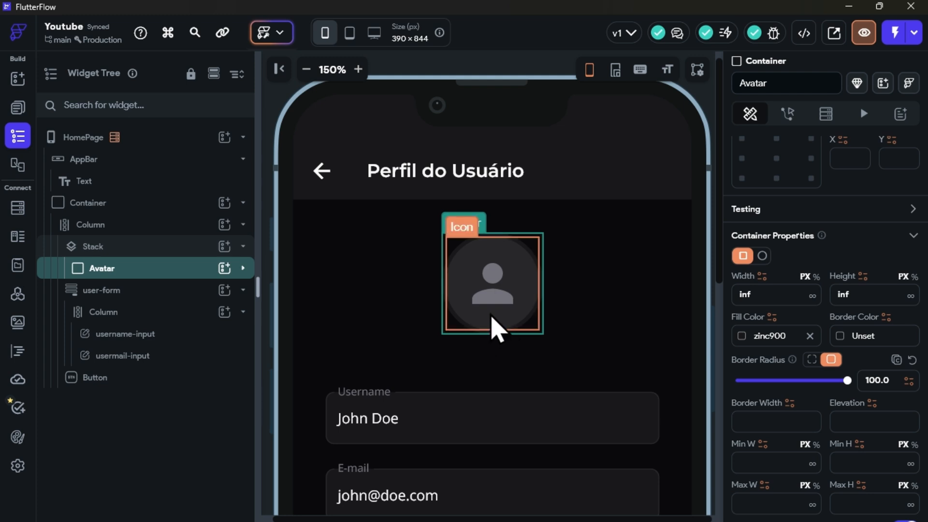
left_click(223, 246)
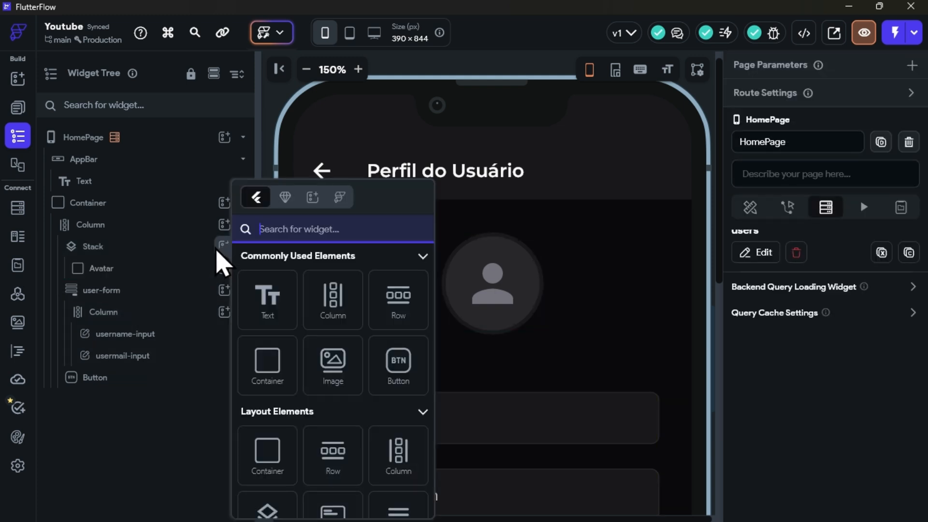
type("icon")
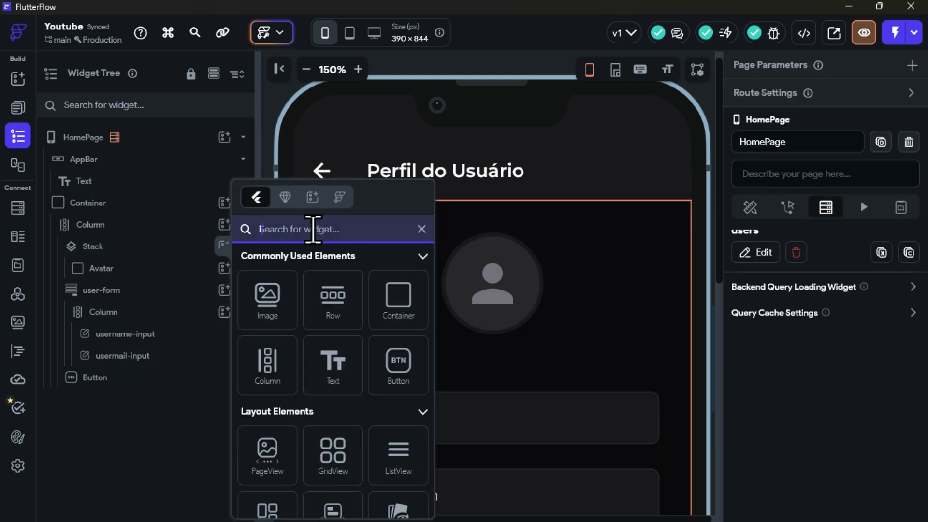
left_click(340, 483)
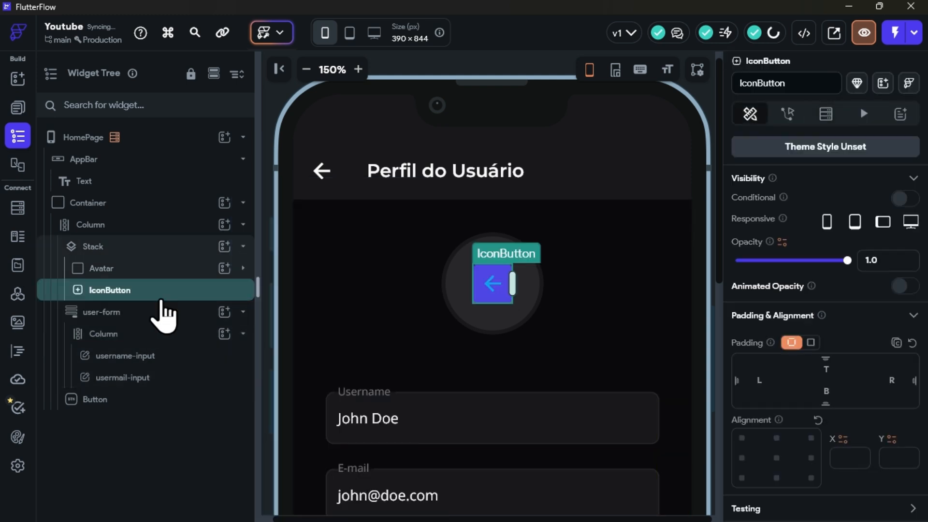
Align the IconButton to the bottom center of the Stack and set its Y alignment to 1.5.
left_click(73, 249)
scroll(814, 369, "down", 5)
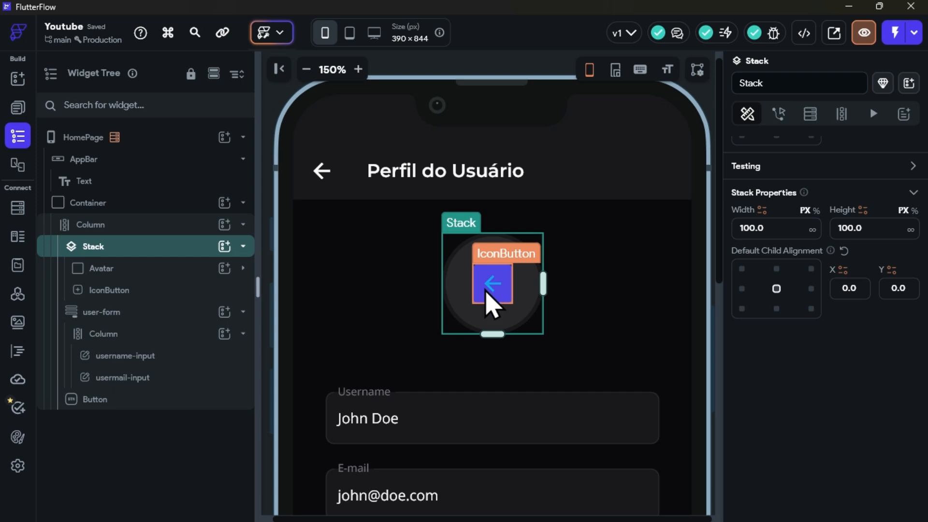
left_click(97, 292)
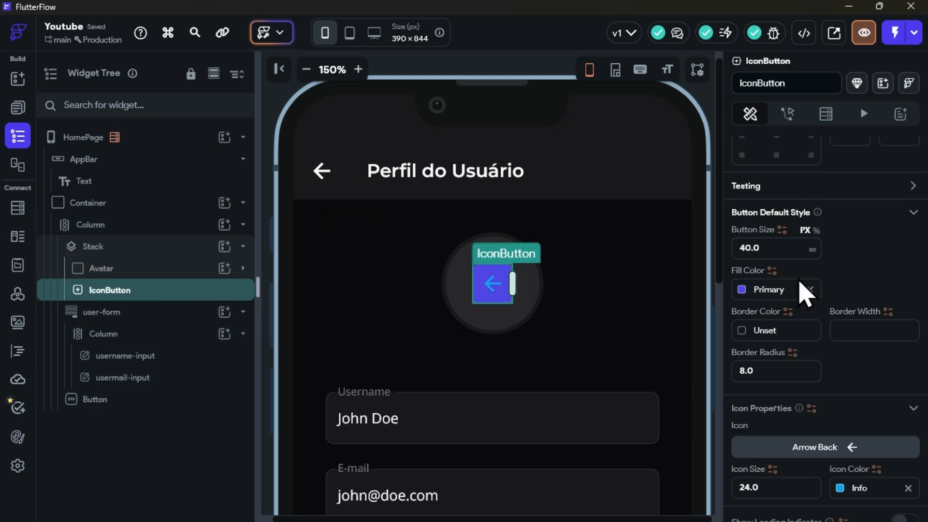
scroll(817, 310, "up", 4)
left_click(776, 359)
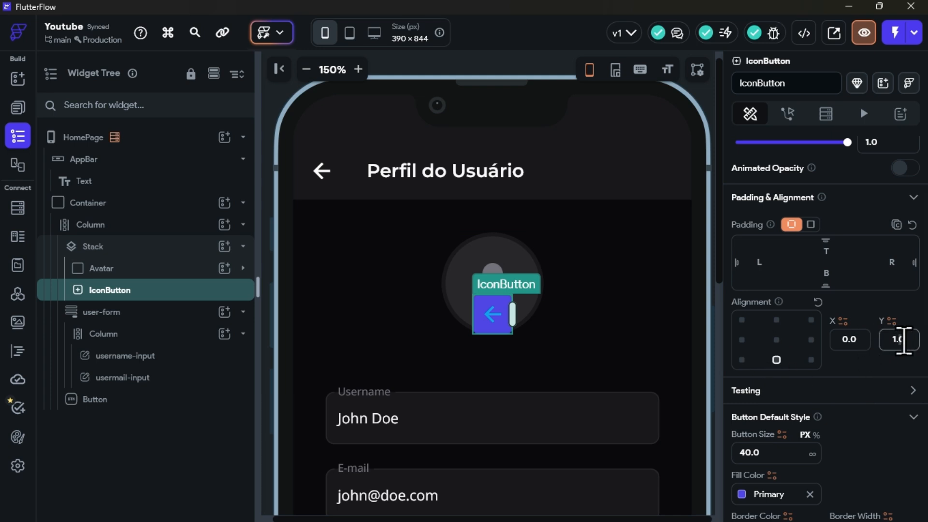
type("5")
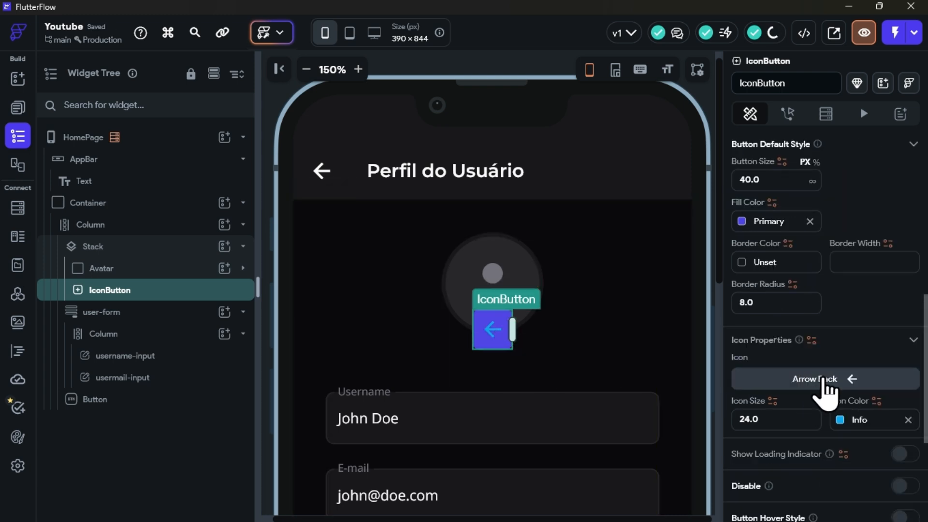
Change the IconButton's icon to the Material File Upload Outlined icon.
left_click(822, 379)
type("uplo")
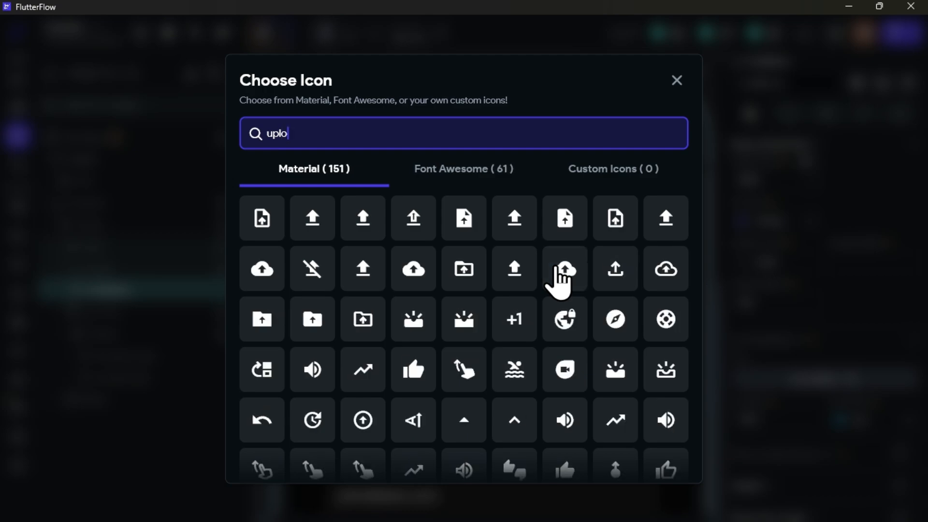
left_click(621, 277)
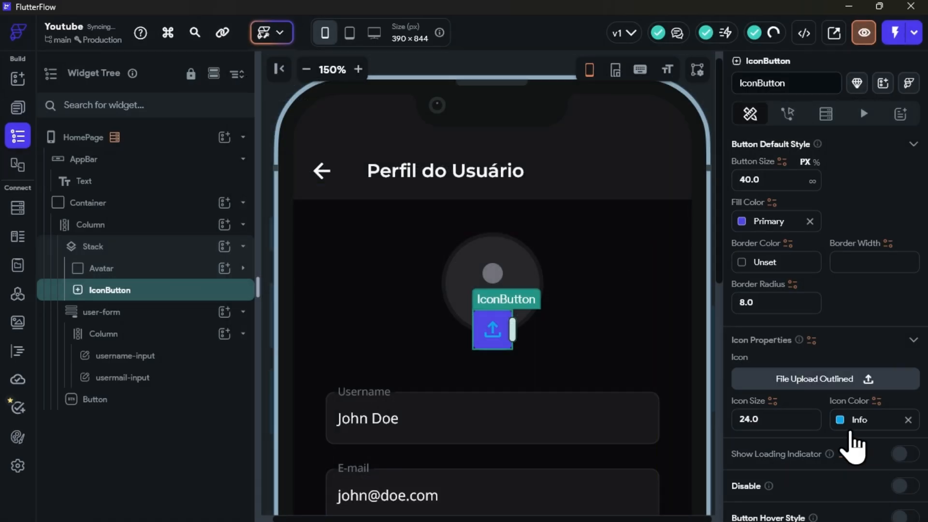
Set the IconButton's icon color to the theme color zinc100.
left_click(840, 418)
type("z")
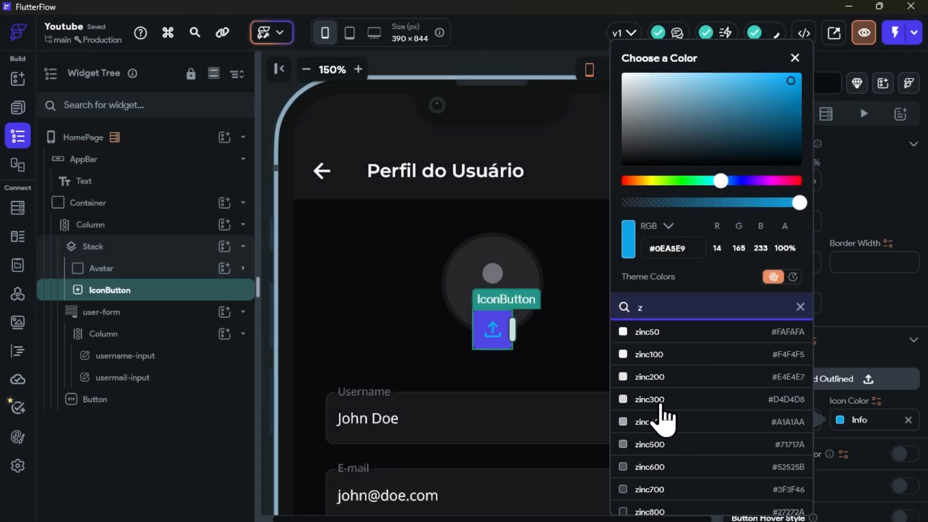
left_click(738, 408)
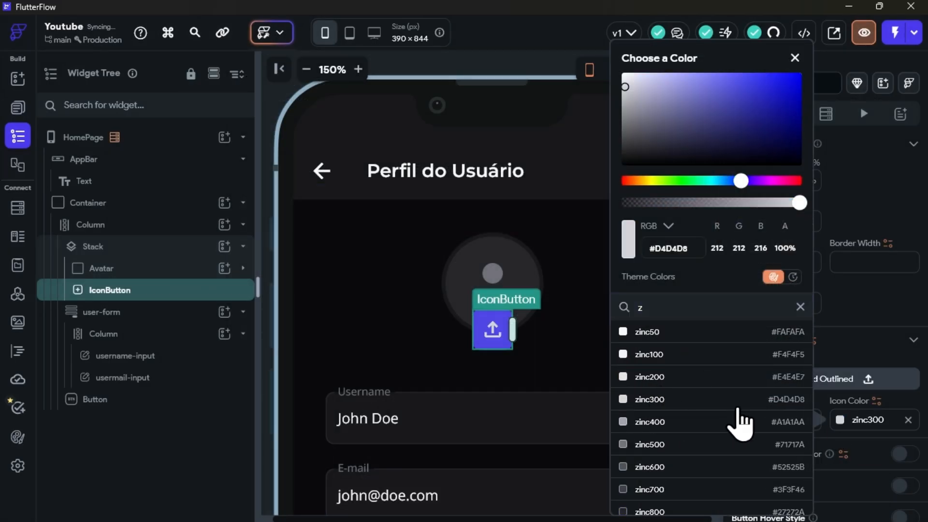
left_click(650, 355)
left_click(899, 402)
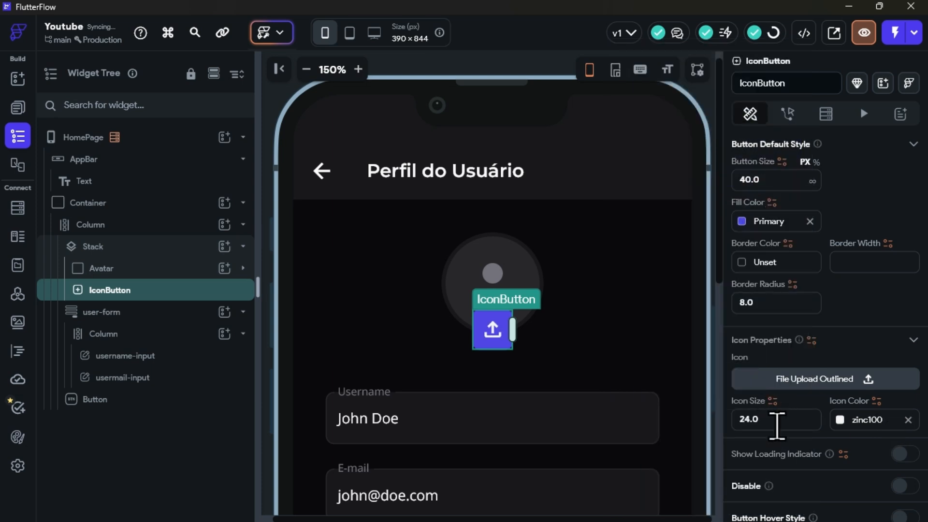
Set the IconButton's fill color to the theme color zinc900 and check the button on the canvas.
scroll(783, 314, "up", 1)
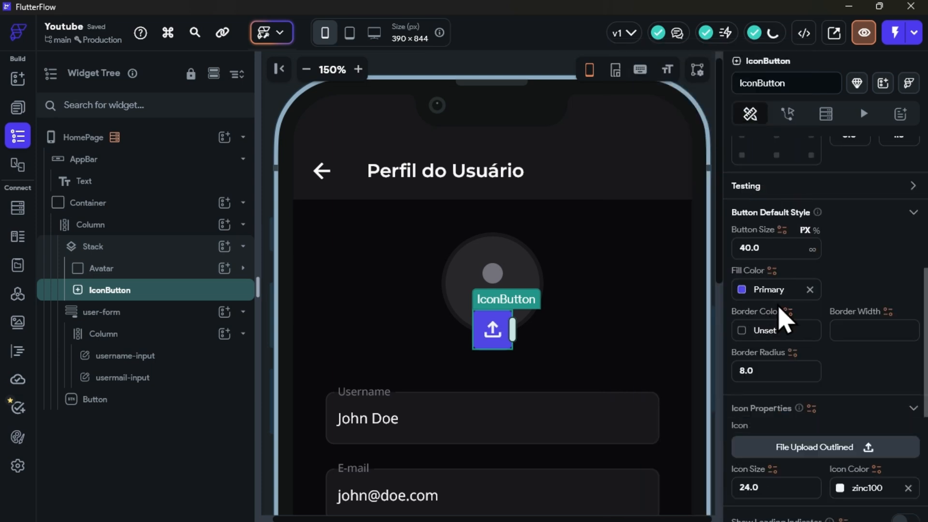
left_click(744, 293)
type("z")
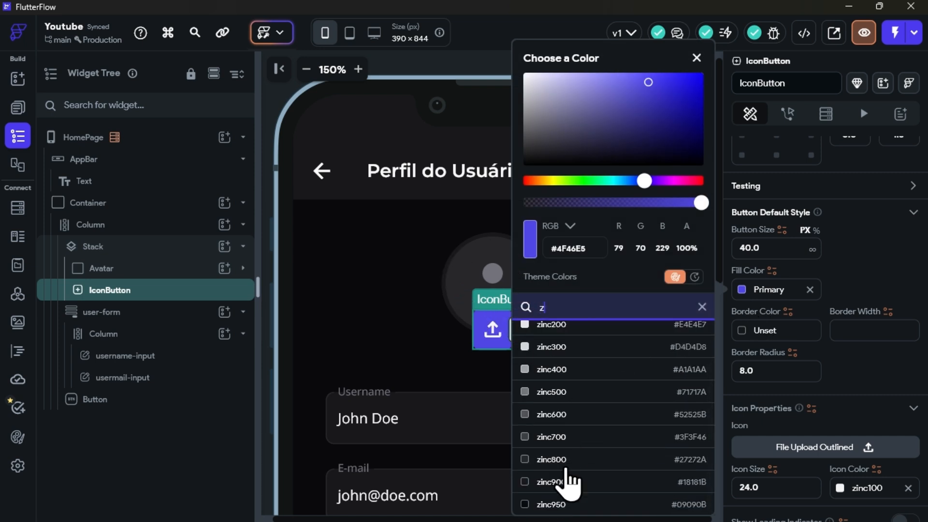
left_click(554, 483)
left_click(876, 283)
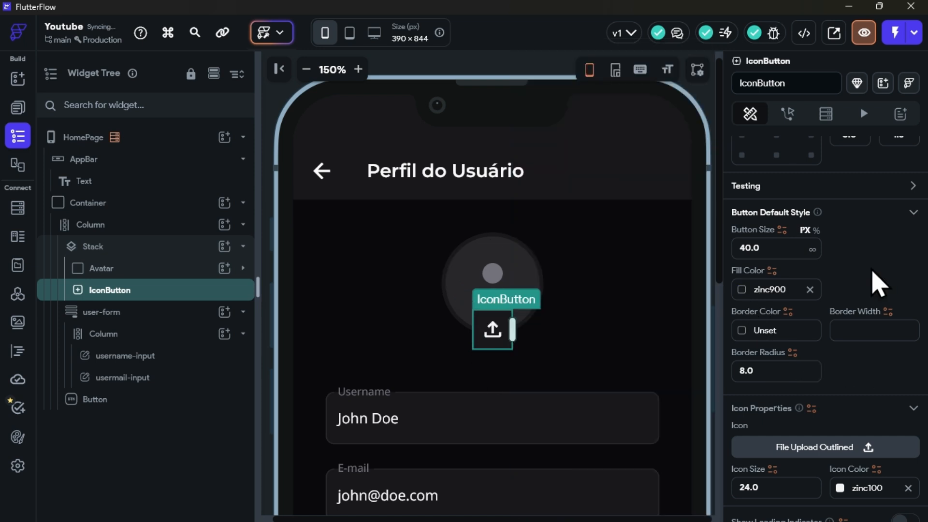
left_click(602, 311)
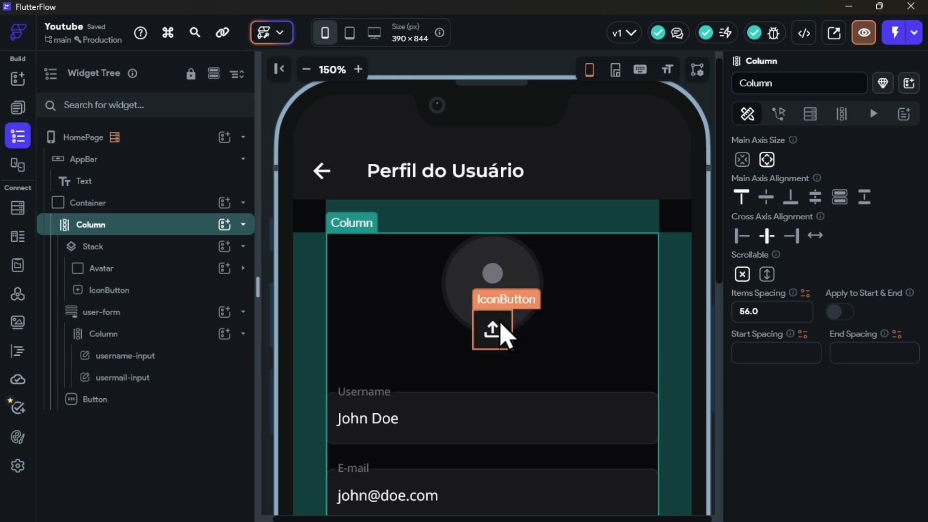
left_click(494, 329)
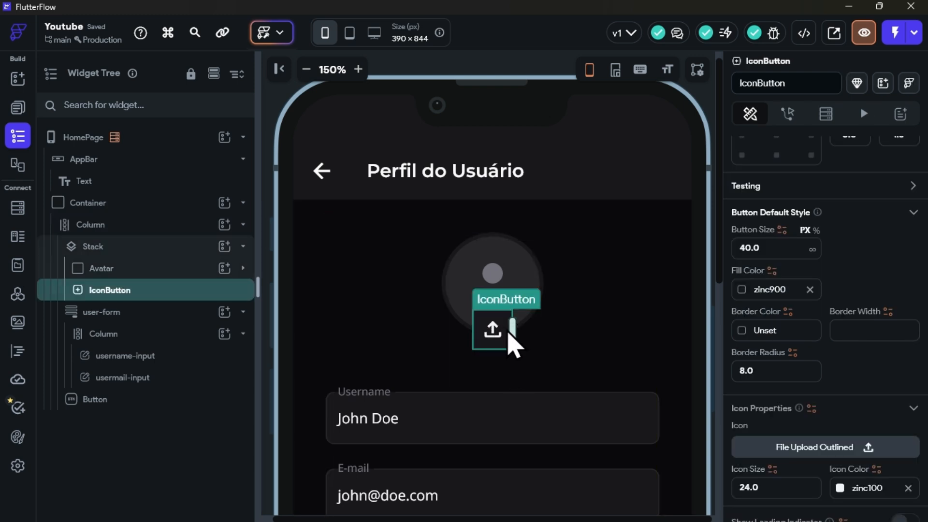
Expand the Avatar container and user-avatar-manager, preview the has-avatar-on-supabase branch with the upload button, and return to showing the without-avatar branch.
left_click(242, 269)
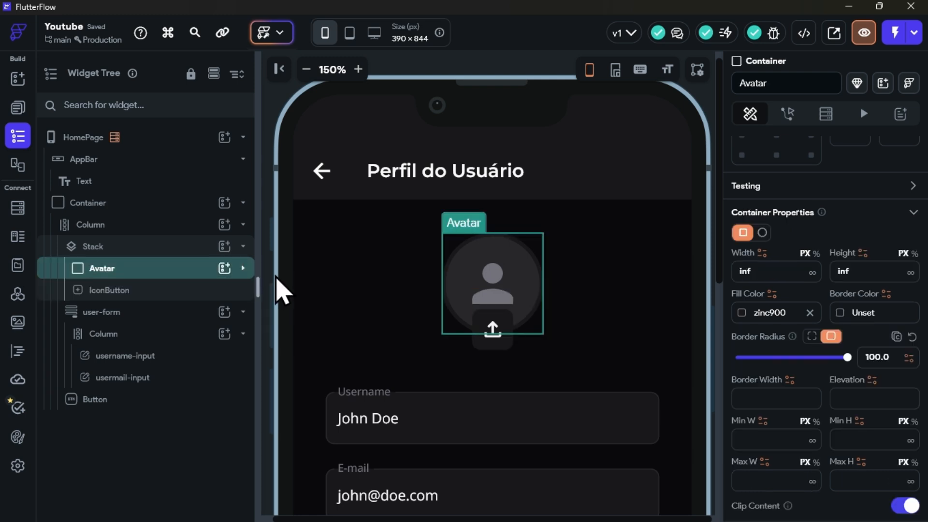
left_click(243, 268)
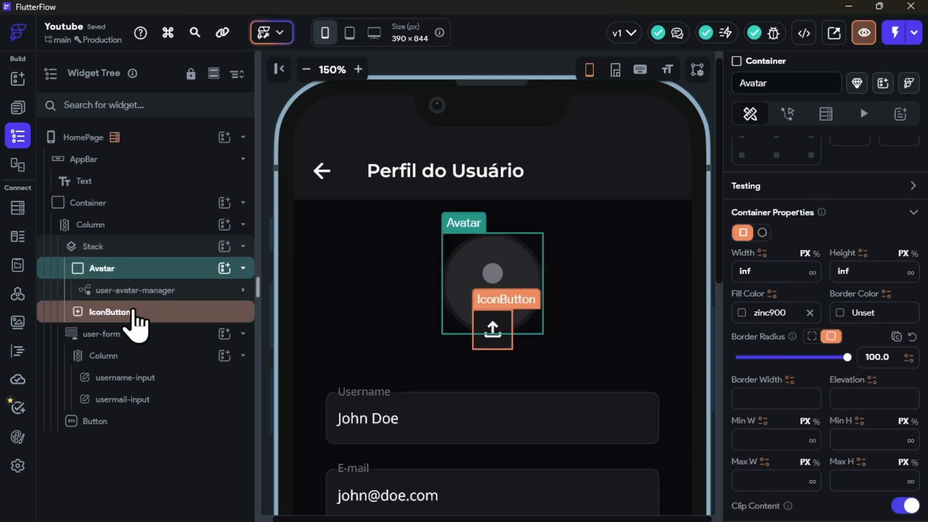
left_click(243, 290)
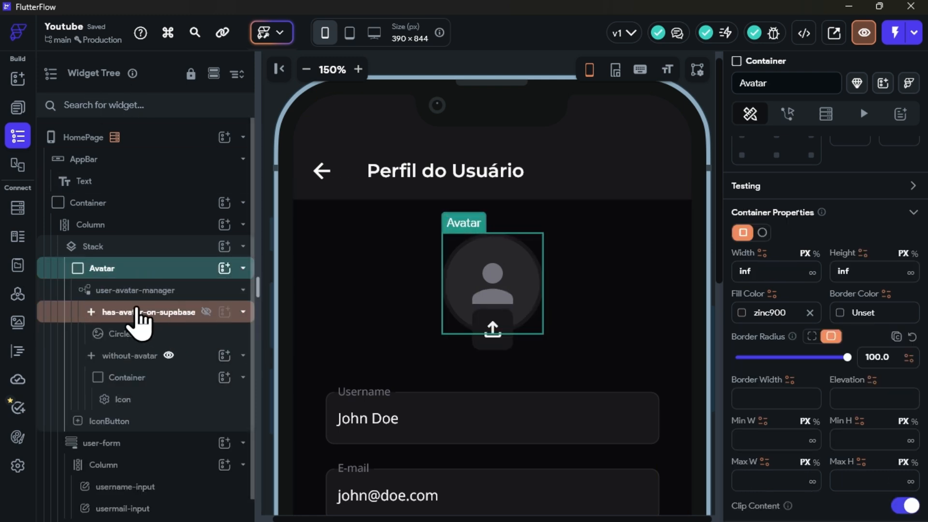
left_click(124, 334)
left_click(204, 312)
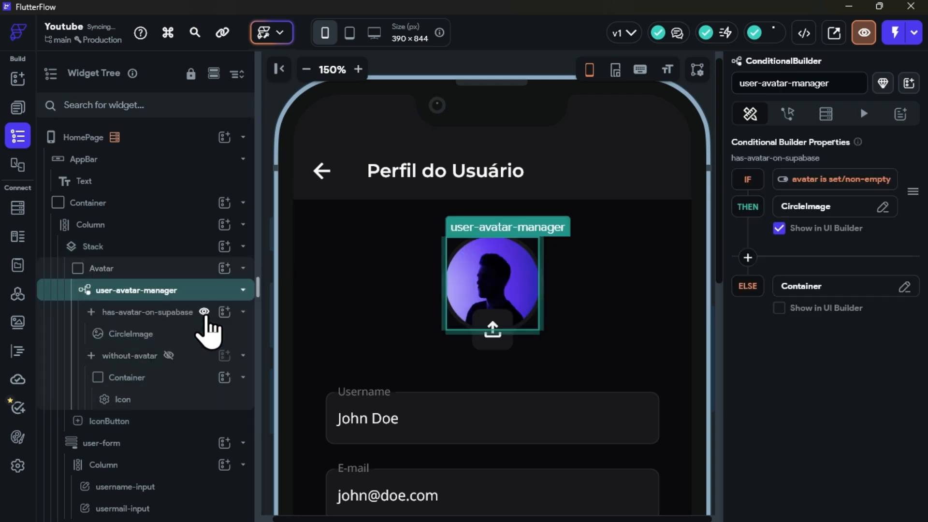
left_click(204, 312)
left_click(169, 355)
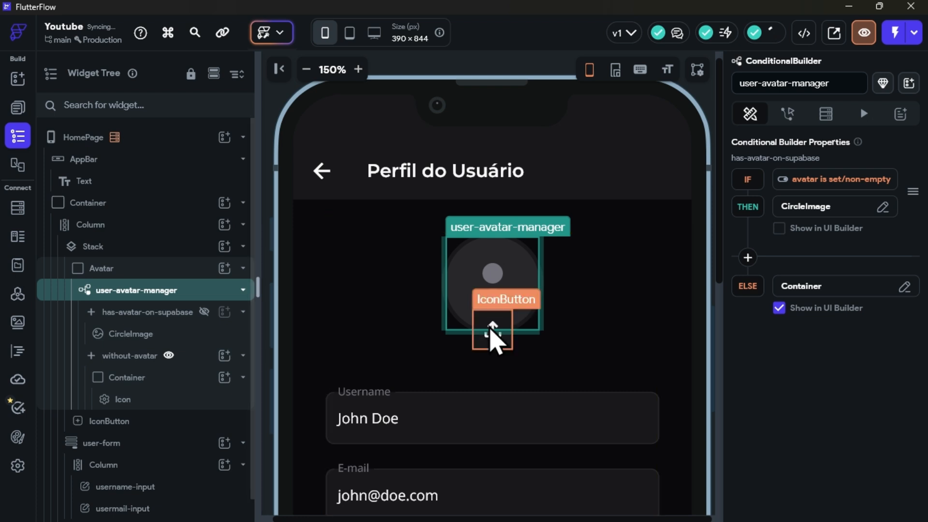
Open the Action Flow Editor for the upload IconButton and add an Upload/Save Media action on tap.
left_click(493, 335)
scroll(878, 279, "up", 5)
left_click(787, 114)
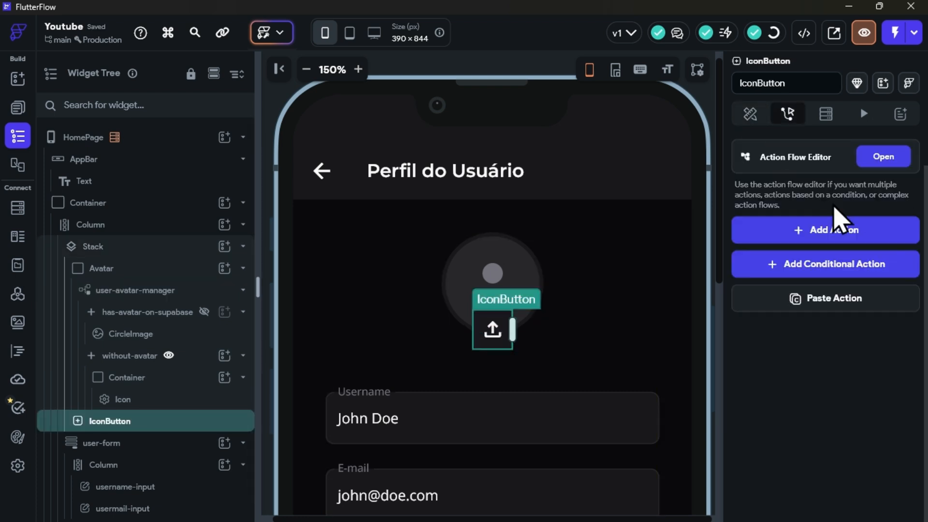
left_click(875, 158)
left_click(459, 261)
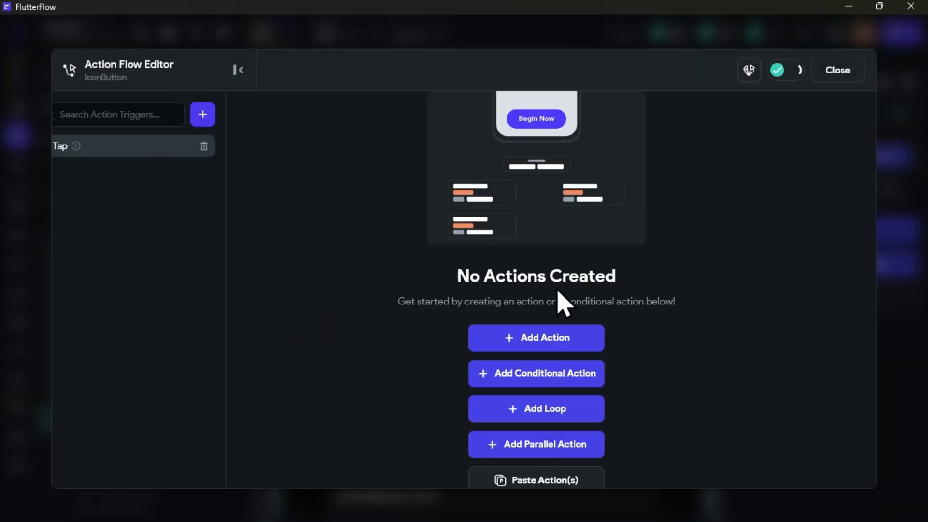
left_click(586, 342)
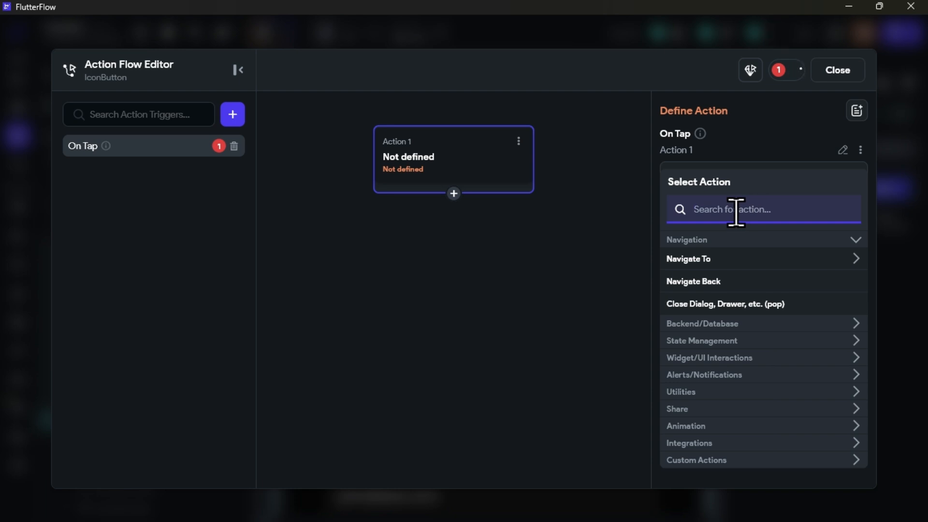
type("uplo")
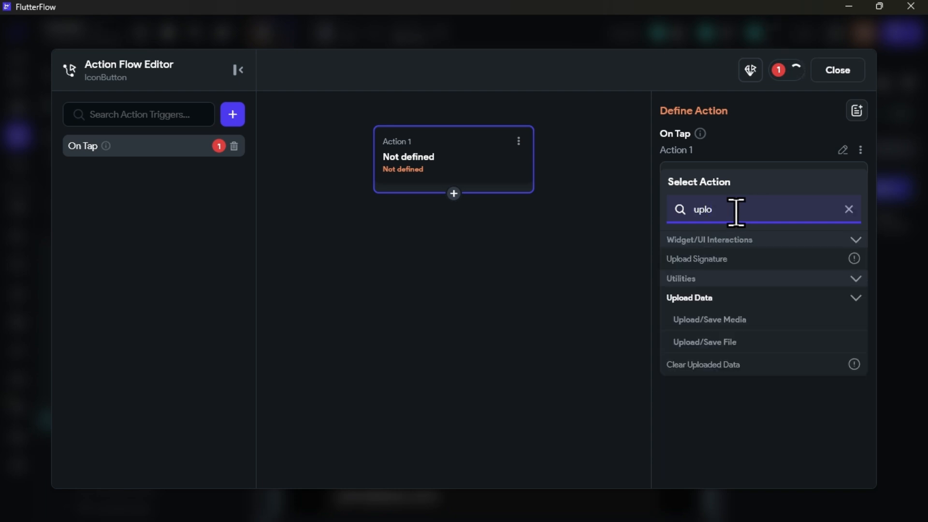
left_click(715, 319)
Set the media action's upload type to Local Upload (Widget State) and review its remaining options, including the upload name.
left_click(697, 214)
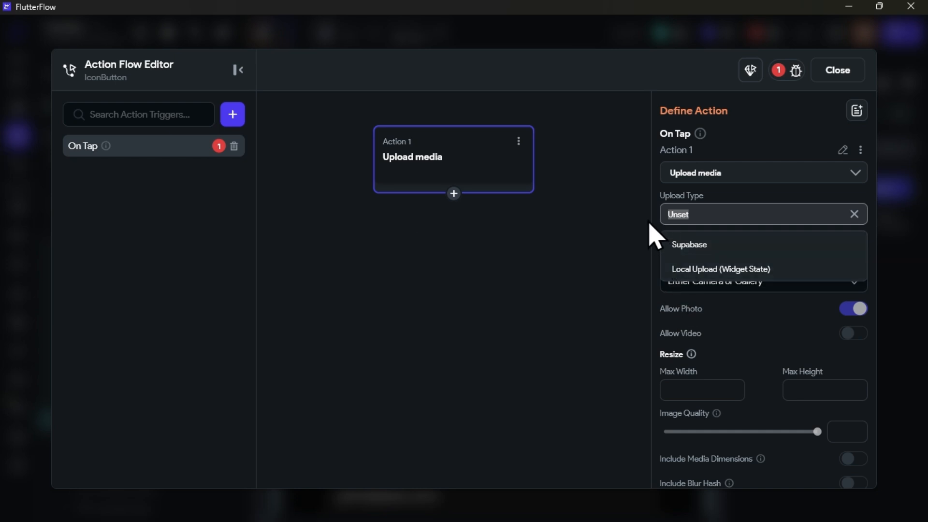
left_click(695, 273)
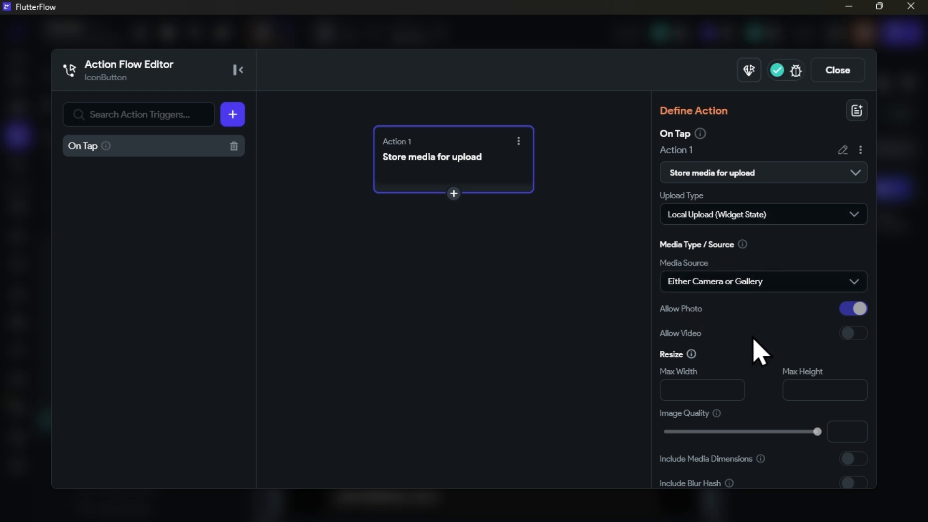
scroll(756, 348, "down", 7)
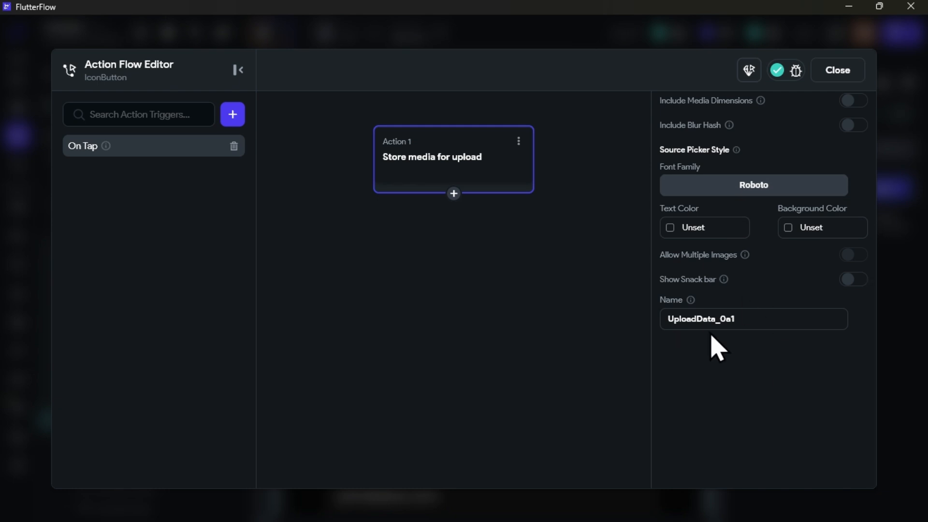
double_click(744, 319)
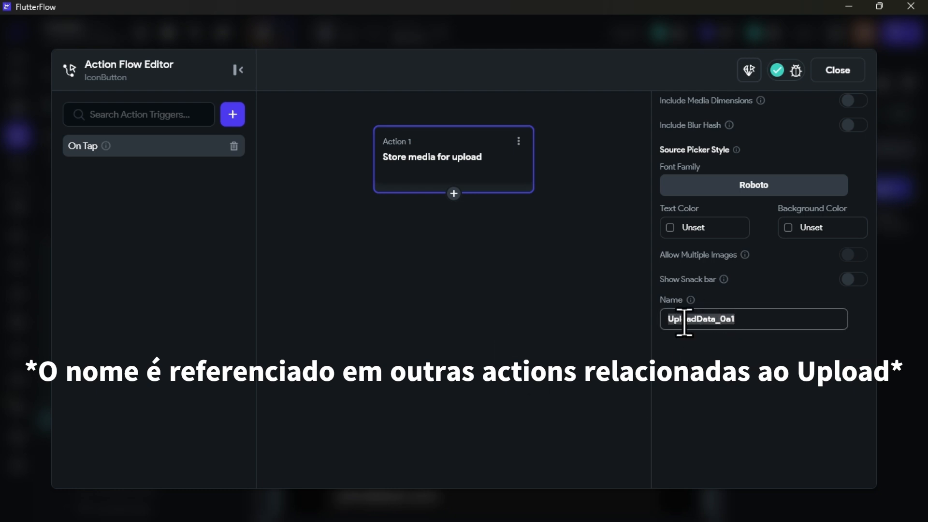
scroll(684, 321, "up", 3)
scroll(773, 232, "up", 5)
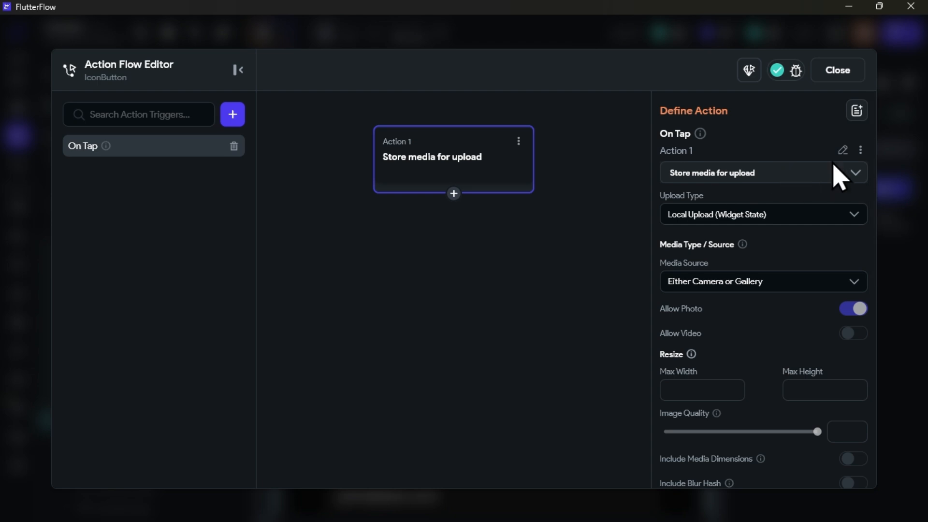
Rename the store media action as "Realiza o upload local".
left_click(843, 151)
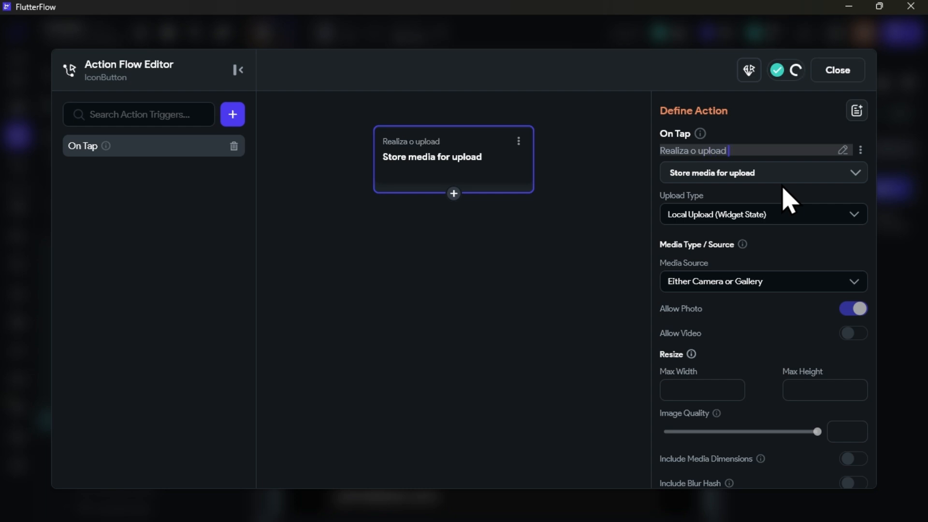
type("Realiza o upload local")
key("Return")
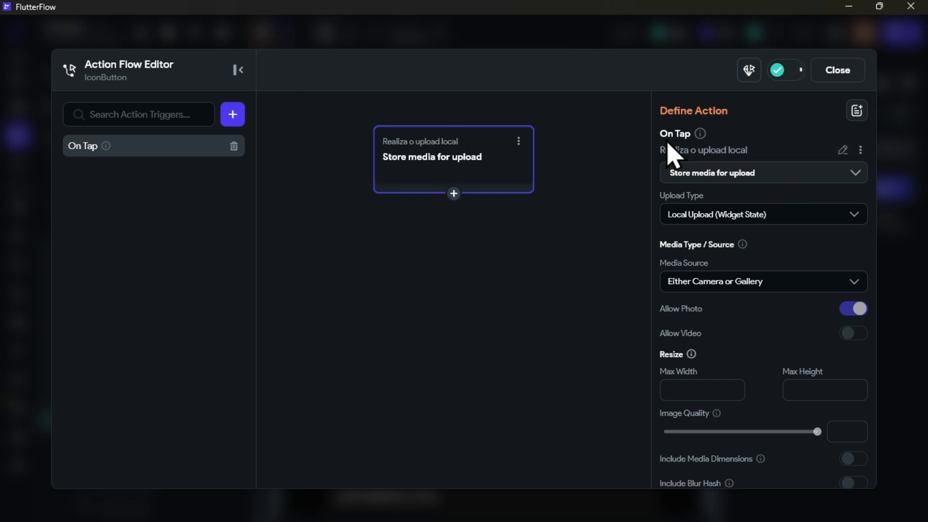
Close the upload button's Action Flow Editor and examine the profile page's username field, e-mail field and Salvar alterações button.
left_click(846, 73)
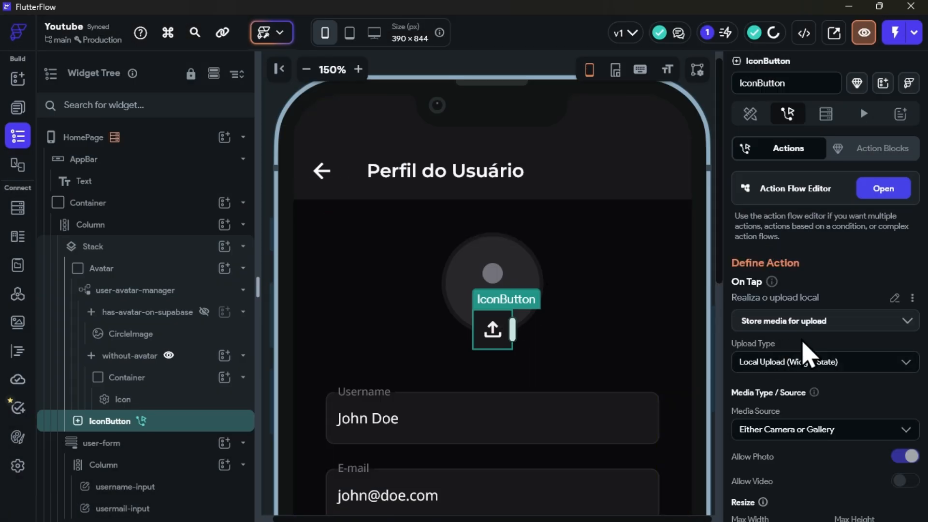
scroll(802, 348, "down", 5)
scroll(767, 326, "up", 4)
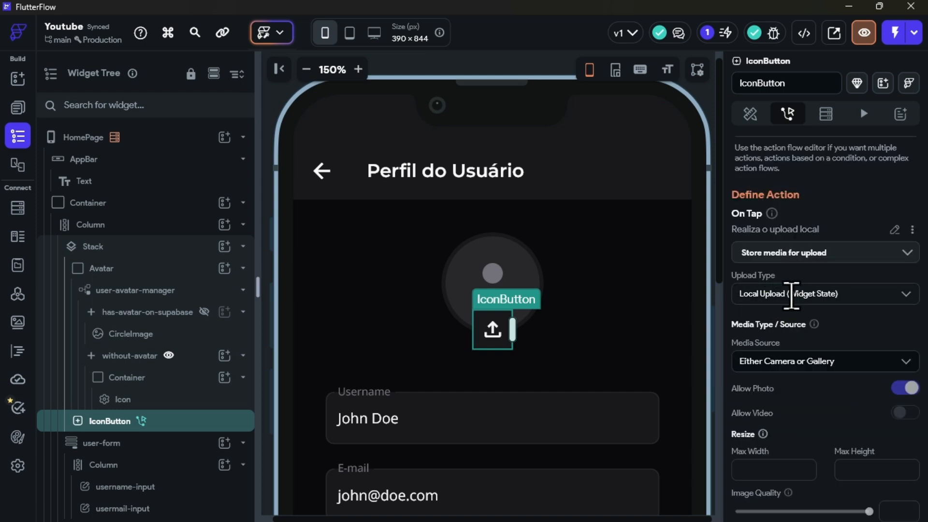
left_click(306, 69)
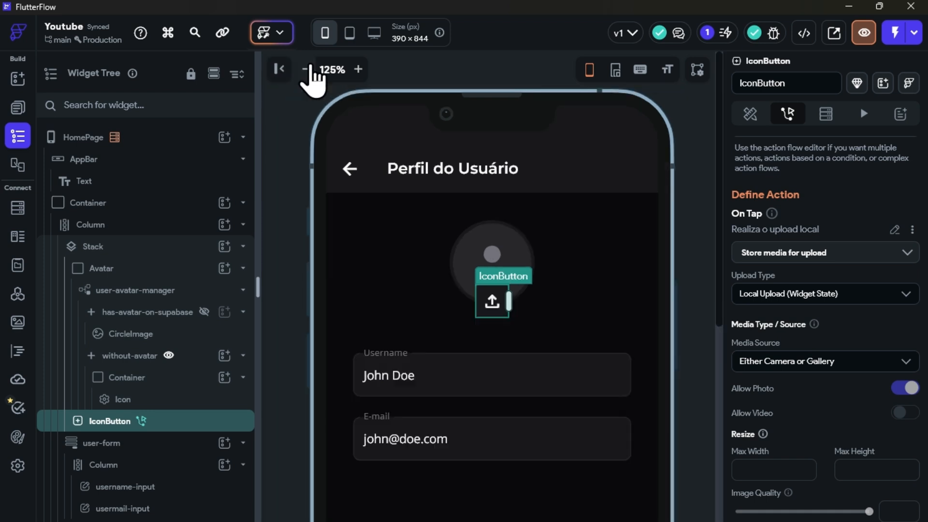
left_click(306, 69)
left_click(686, 211)
scroll(696, 186, "down", 2)
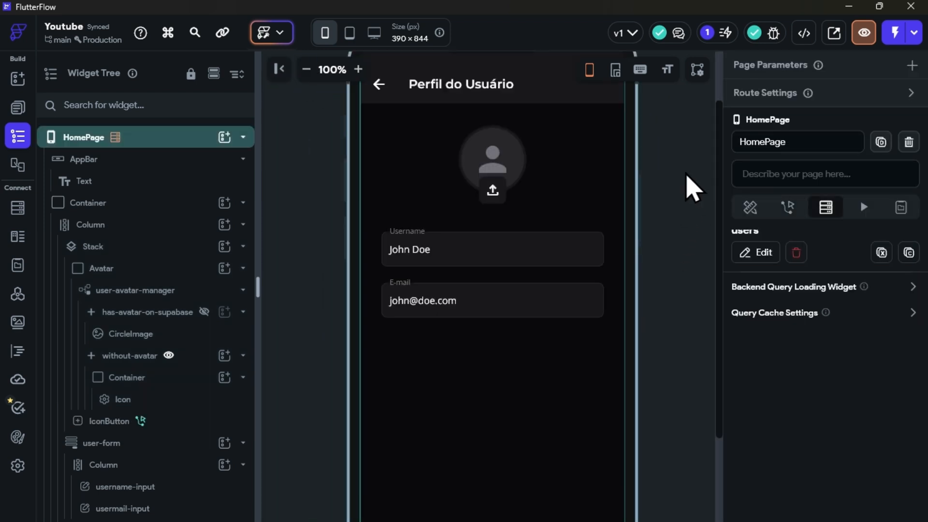
left_click(305, 70)
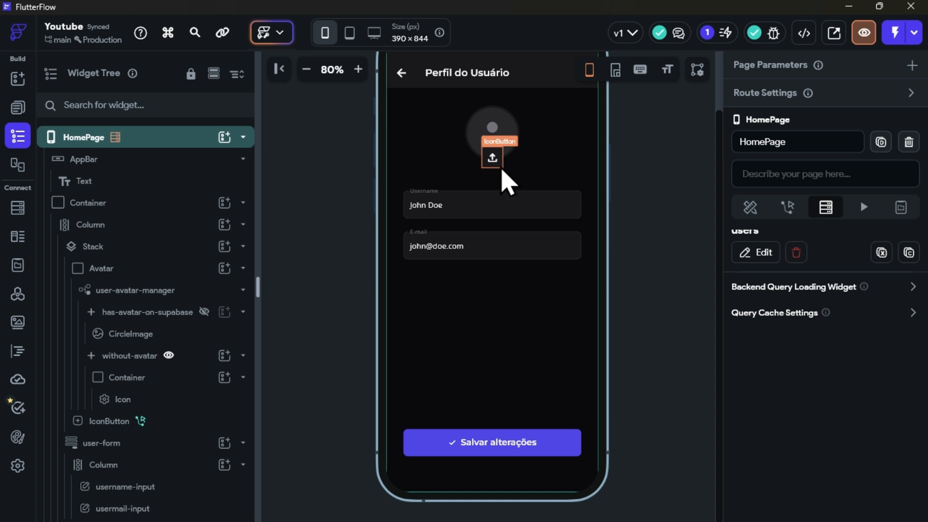
left_click(491, 450)
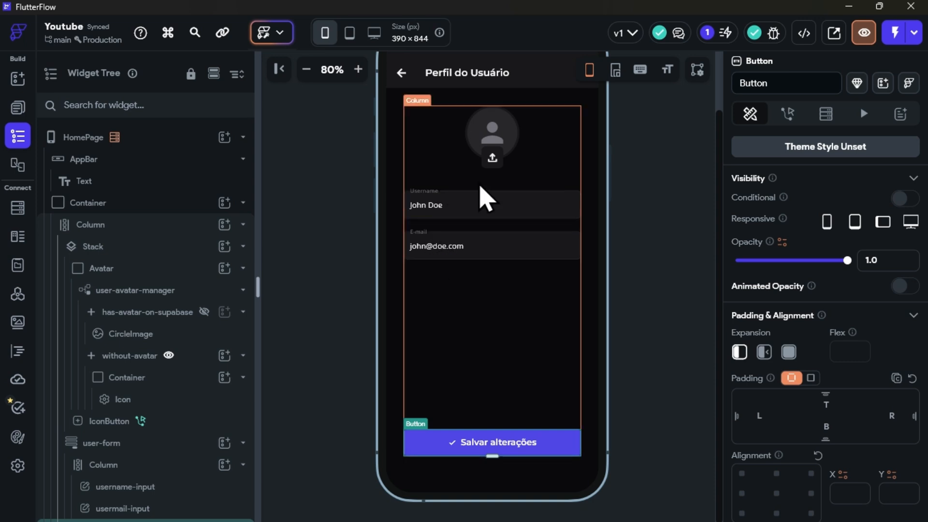
left_click(456, 246)
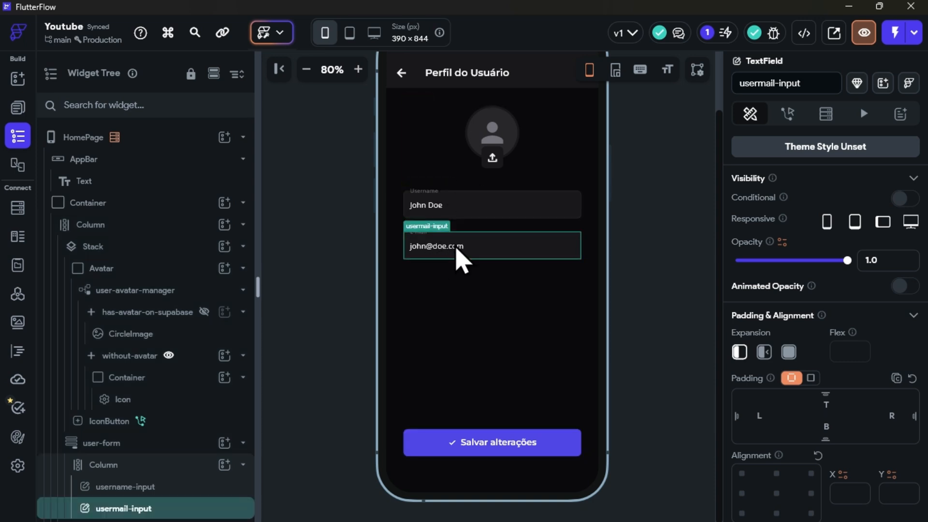
left_click(446, 209)
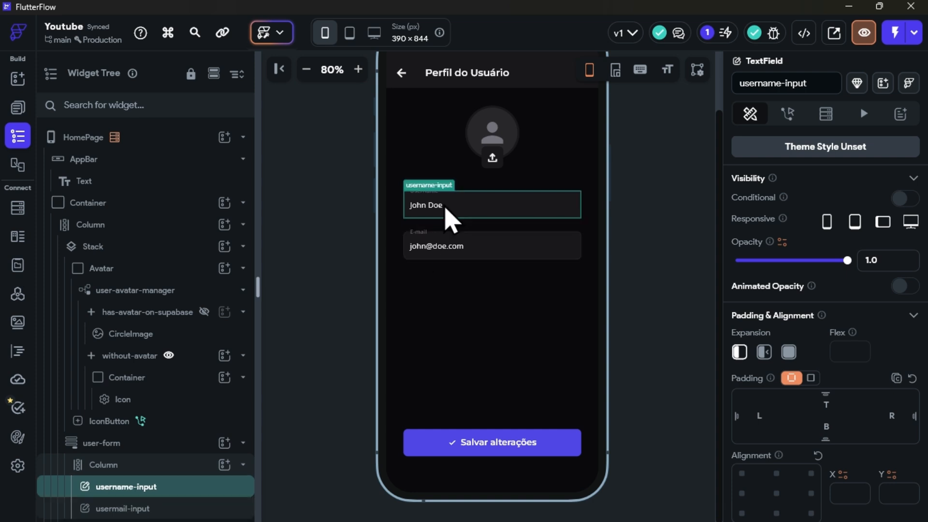
left_click(455, 257)
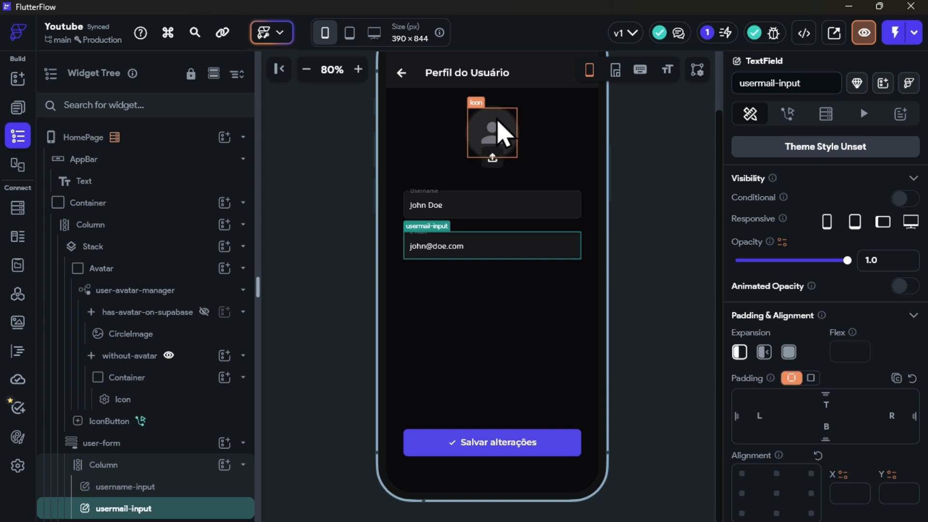
Enable the disable options for the Salvar alterações button and base them on a single condition.
left_click(498, 451)
scroll(806, 321, "down", 15)
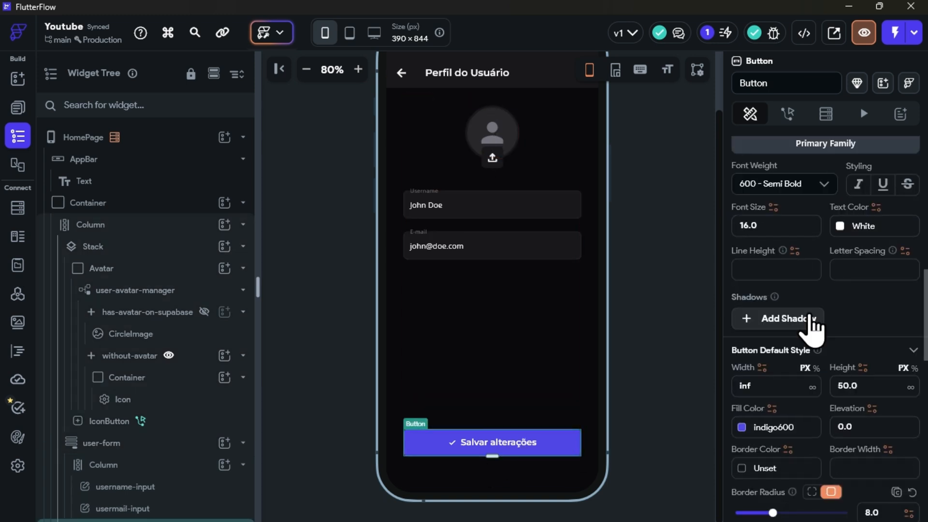
scroll(821, 312, "down", 4)
scroll(807, 290, "up", 3)
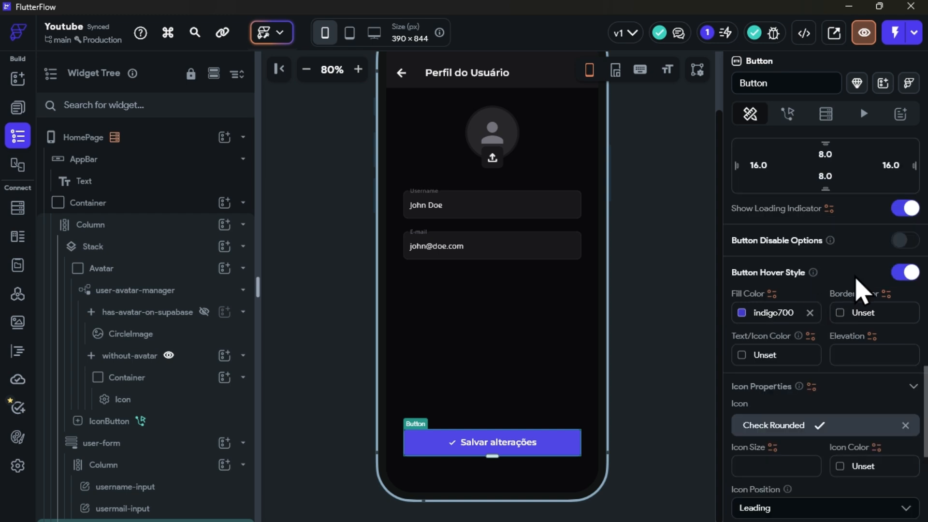
left_click(905, 241)
left_click(766, 270)
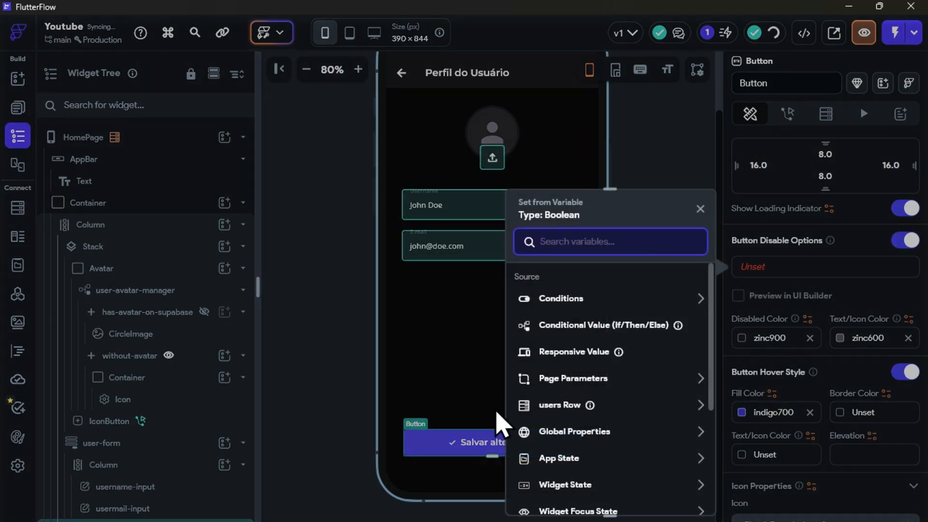
left_click(563, 299)
left_click(560, 343)
left_click(549, 319)
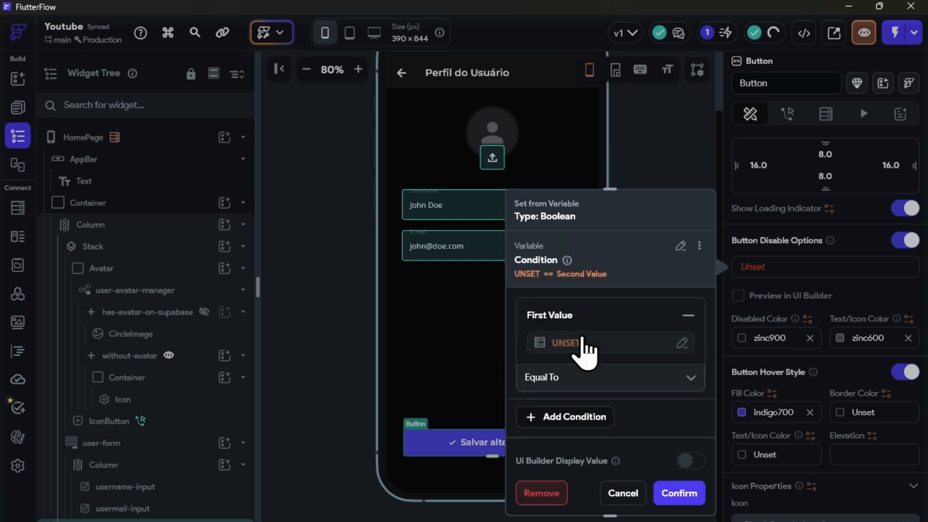
Set the button's disable condition to the widget state Uploaded Local File with the operator Is Not Set.
left_click(560, 345)
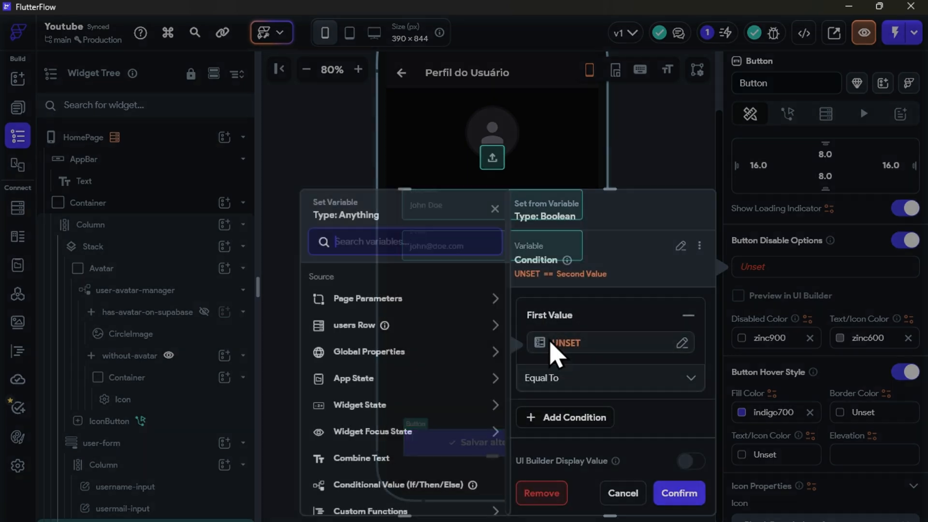
left_click(374, 408)
scroll(366, 437, "down", 2)
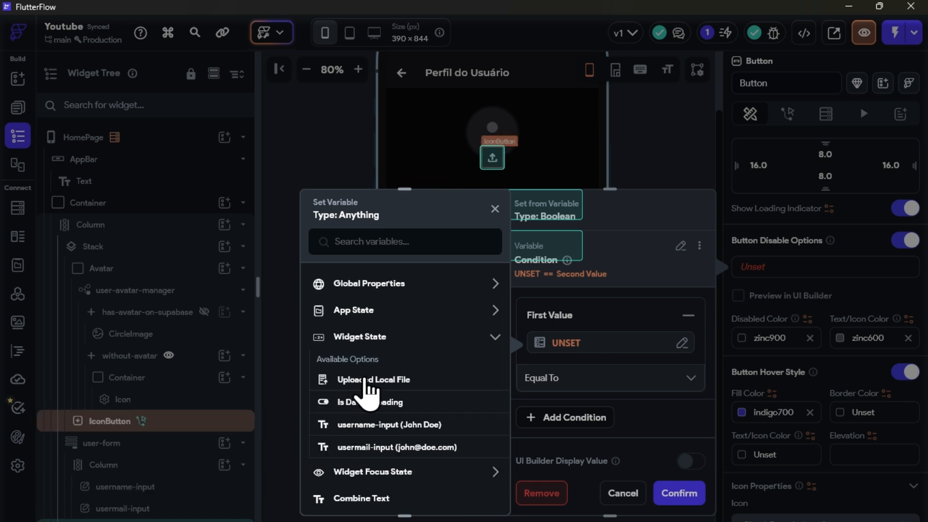
left_click(374, 380)
left_click(476, 493)
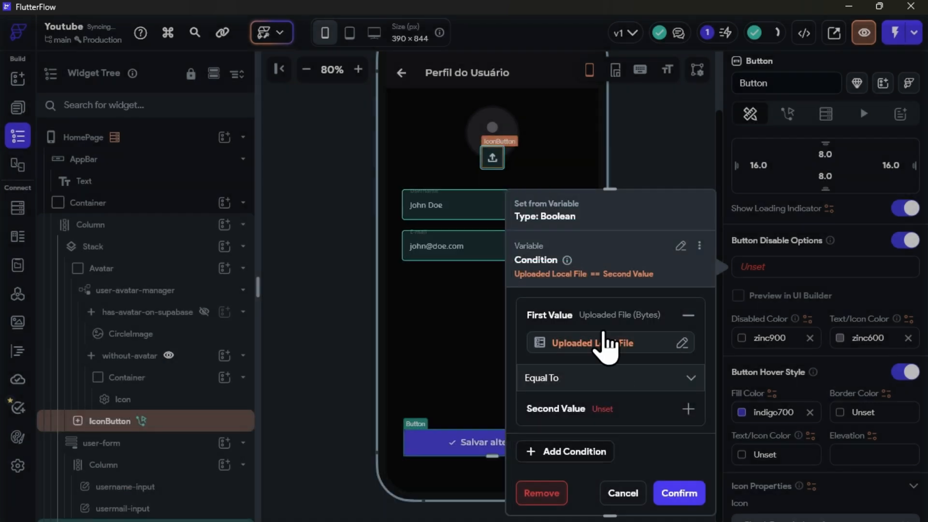
left_click(547, 377)
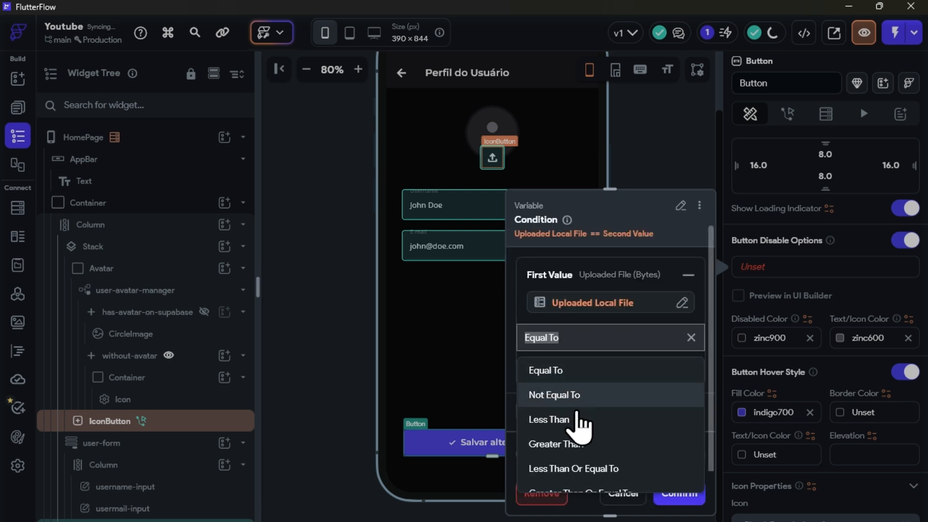
scroll(566, 464, "down", 3)
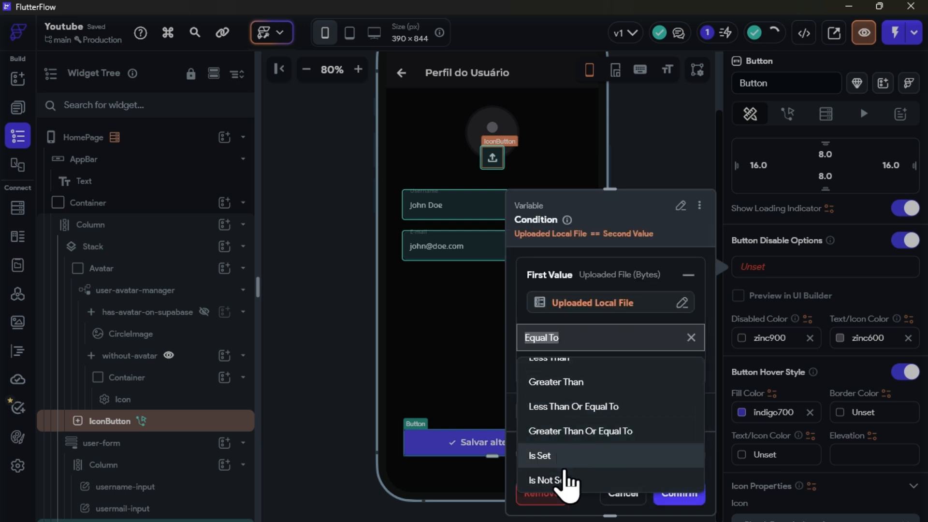
left_click(564, 481)
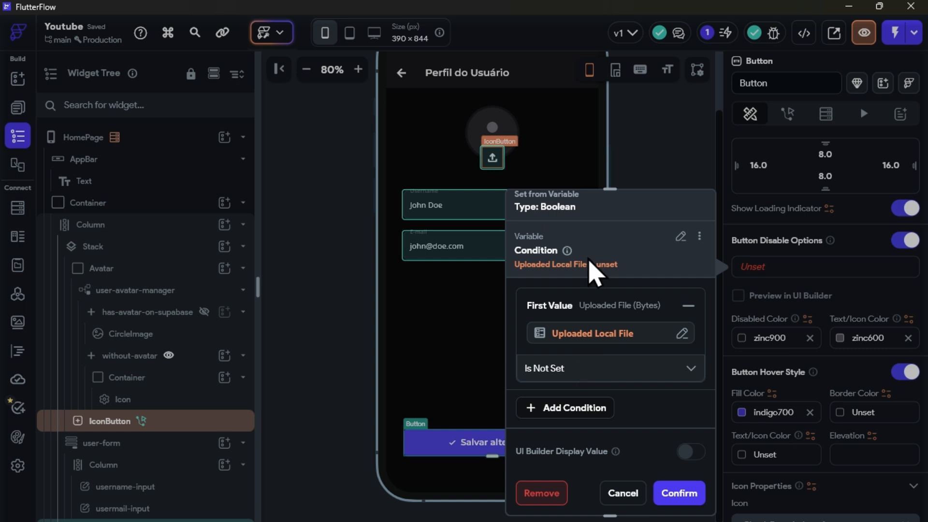
left_click(679, 493)
Preview the disabled style of the Salvar alterações button in the UI Builder and turn the preview off again.
left_click(738, 296)
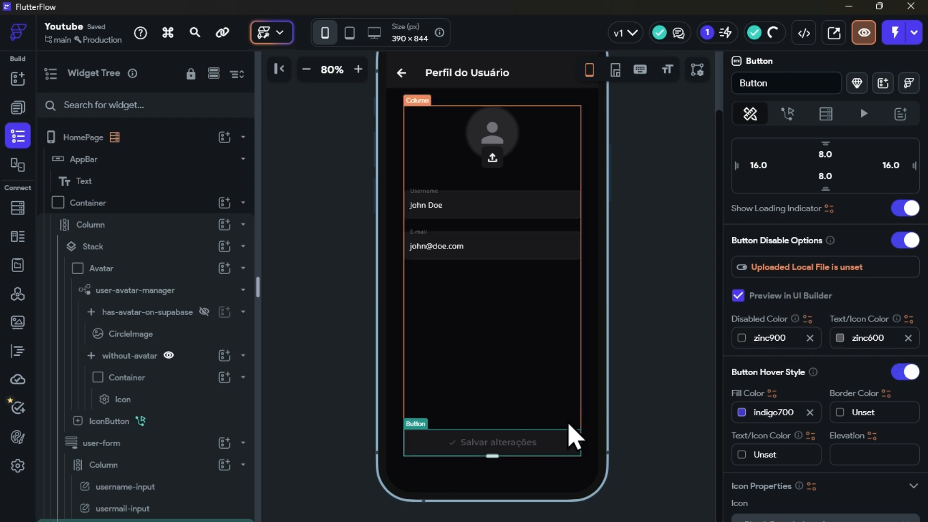
left_click(648, 374)
left_click(513, 449)
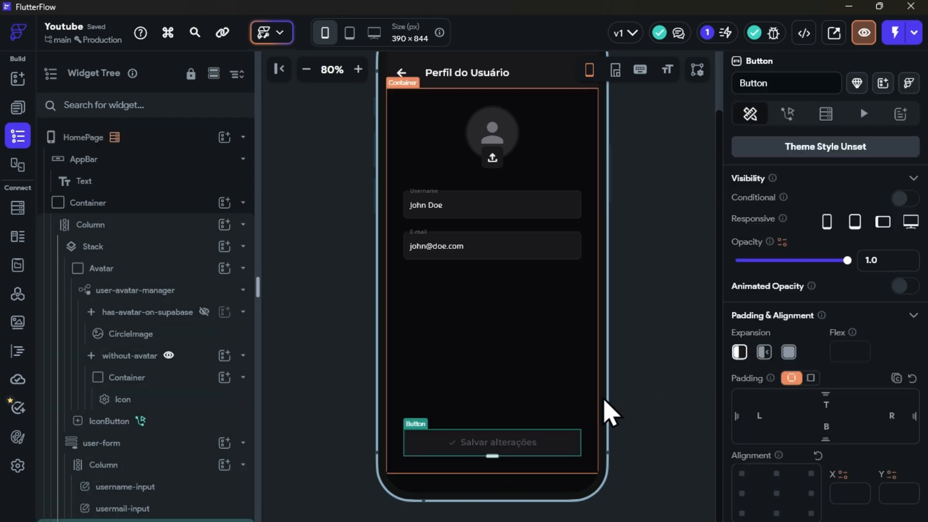
scroll(818, 355, "down", 10)
scroll(819, 358, "down", 3)
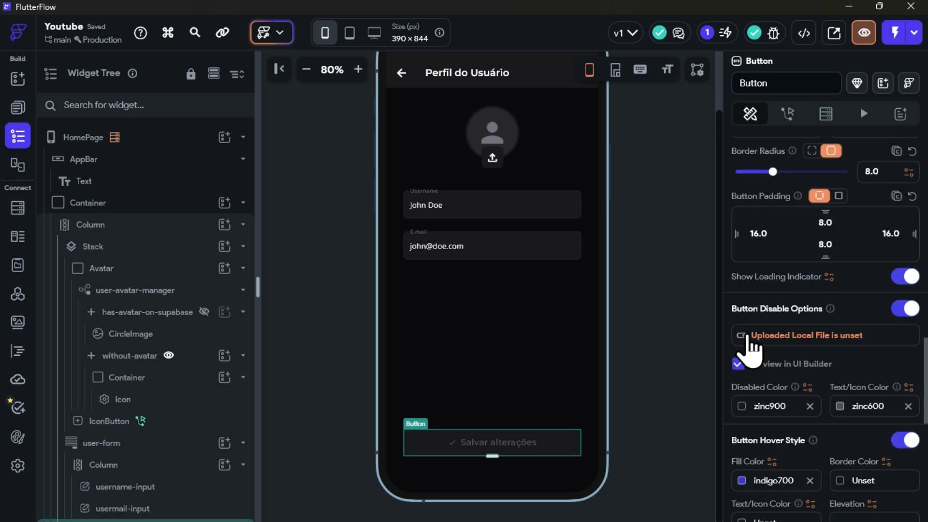
left_click(738, 363)
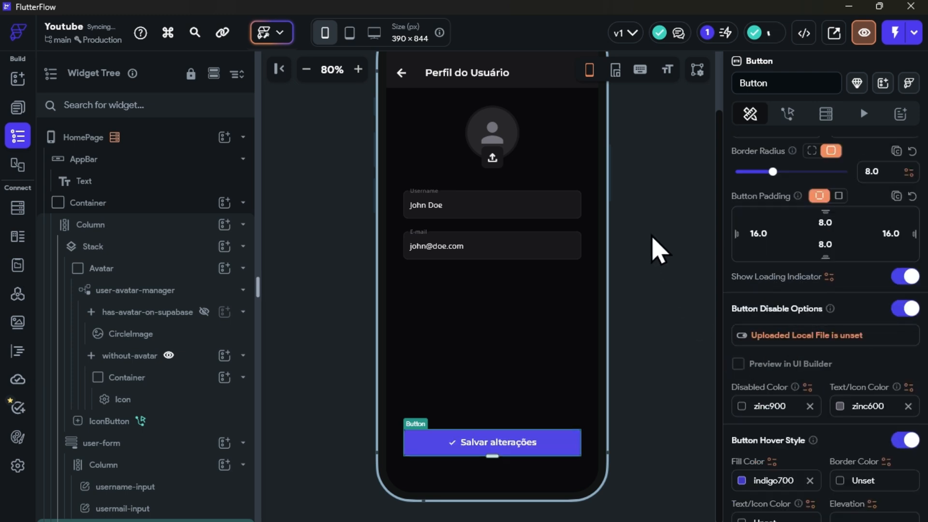
Add an Else If branch to the user-avatar-manager conditional builder.
left_click(648, 196)
scroll(589, 203, "up", 2)
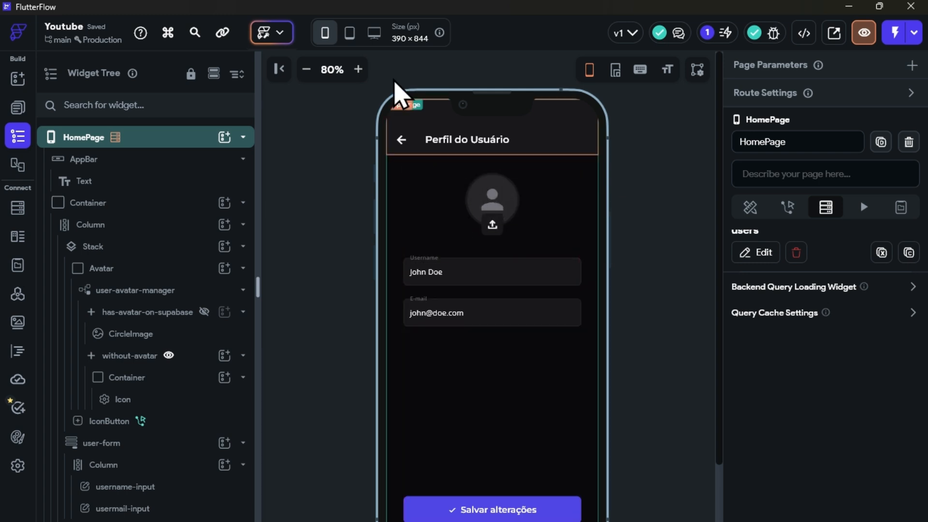
left_click(358, 69)
left_click(358, 69)
left_click(358, 69)
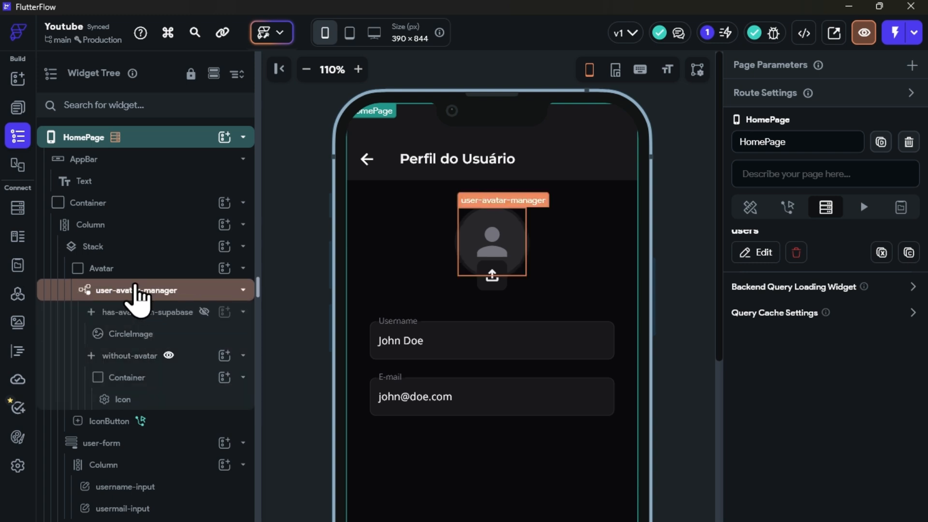
left_click(137, 291)
scroll(812, 331, "down", 4)
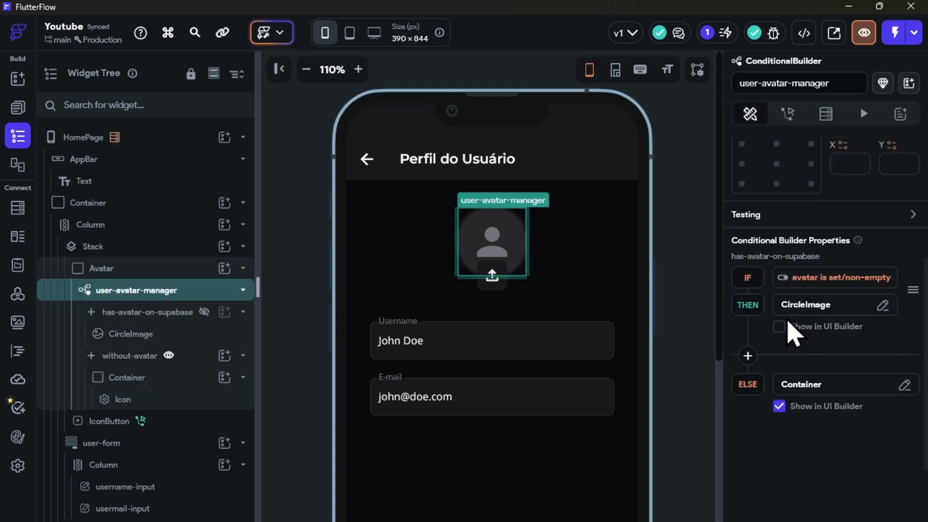
left_click(748, 356)
Set the Else If branch to a single condition checking that the widget state Uploaded Local File Is Set.
left_click(802, 379)
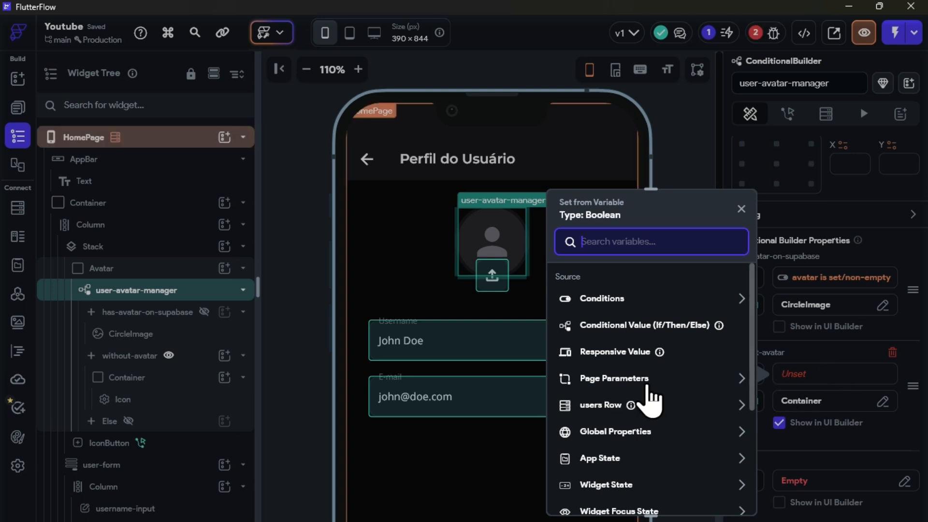
left_click(616, 302)
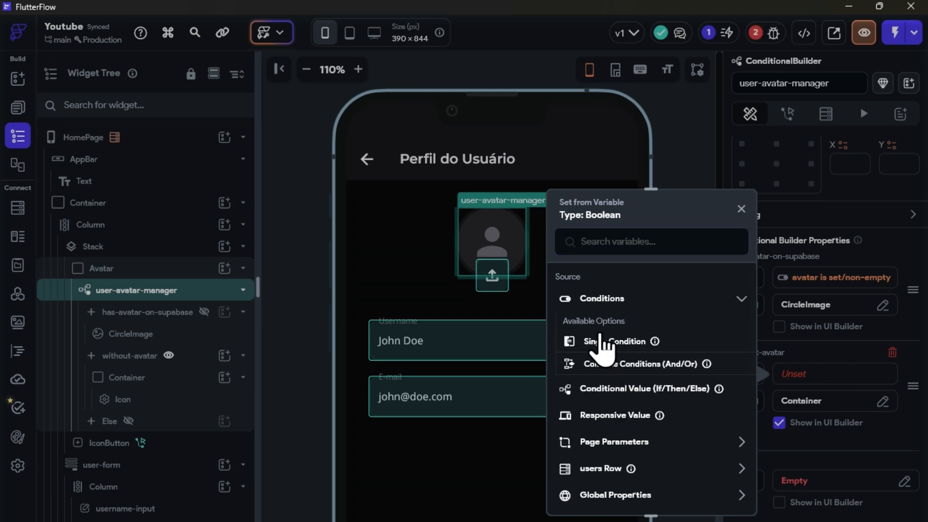
left_click(602, 341)
left_click(589, 315)
left_click(609, 351)
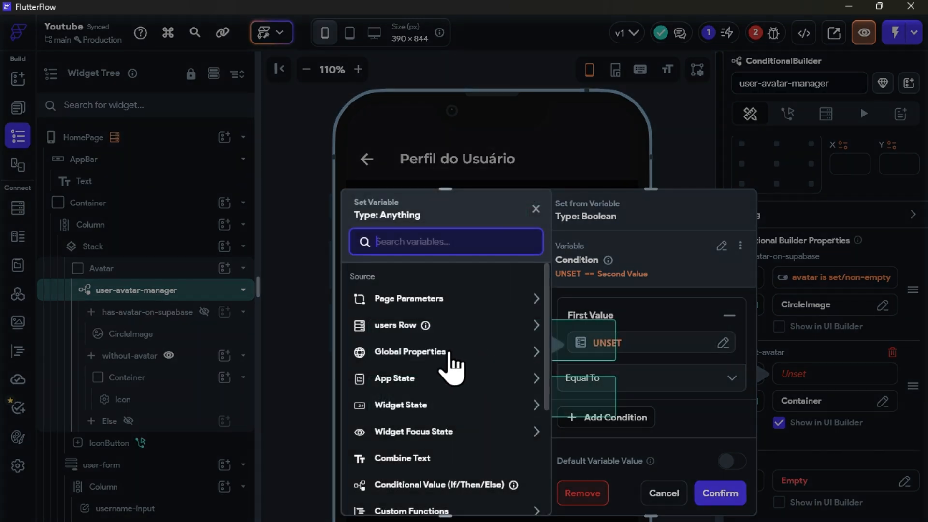
left_click(401, 409)
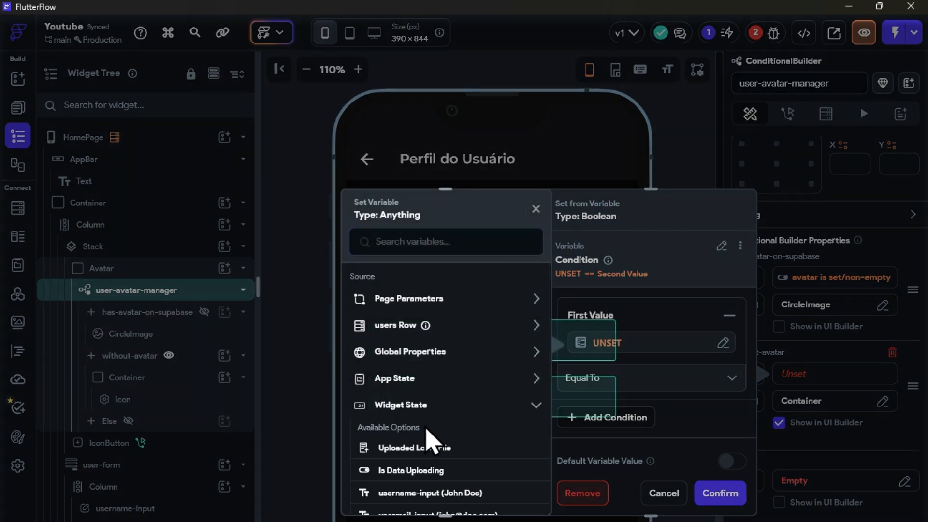
left_click(408, 450)
left_click(517, 493)
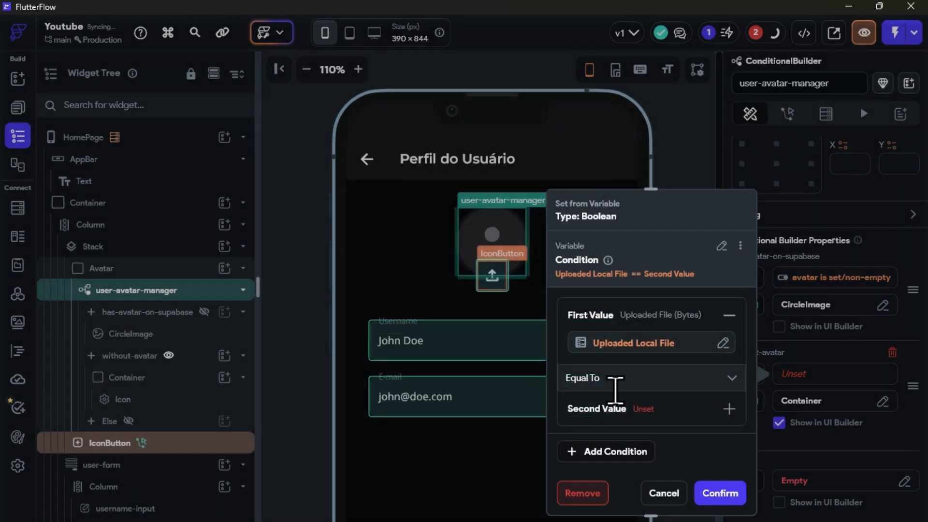
left_click(613, 380)
scroll(622, 449, "down", 3)
left_click(595, 456)
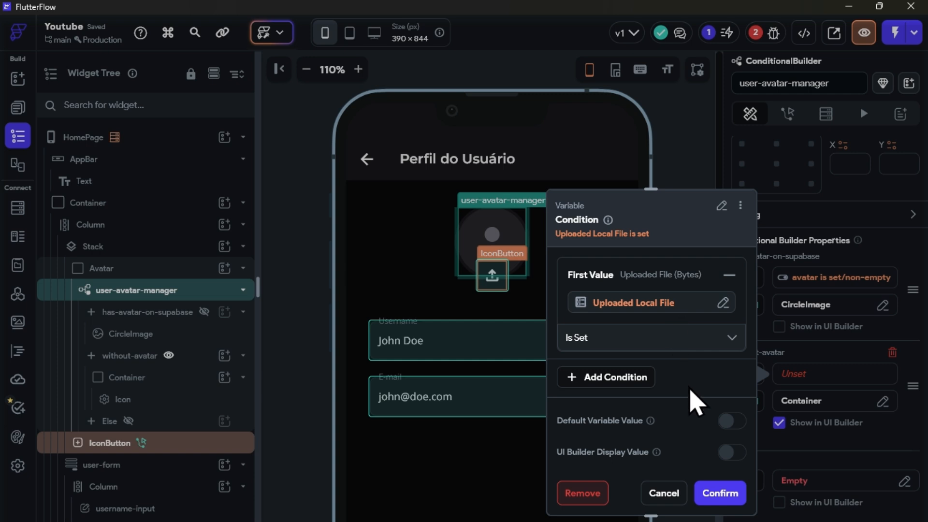
left_click(720, 493)
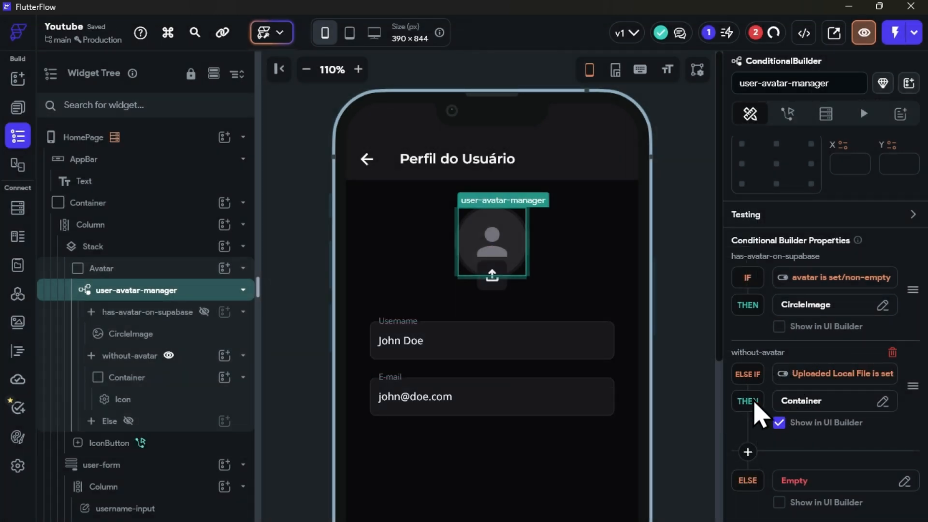
Move the placeholder icon Container from the without-avatar branch into the Else branch and show Else in the UI Builder.
scroll(760, 414, "down", 3)
scroll(763, 466, "up", 2)
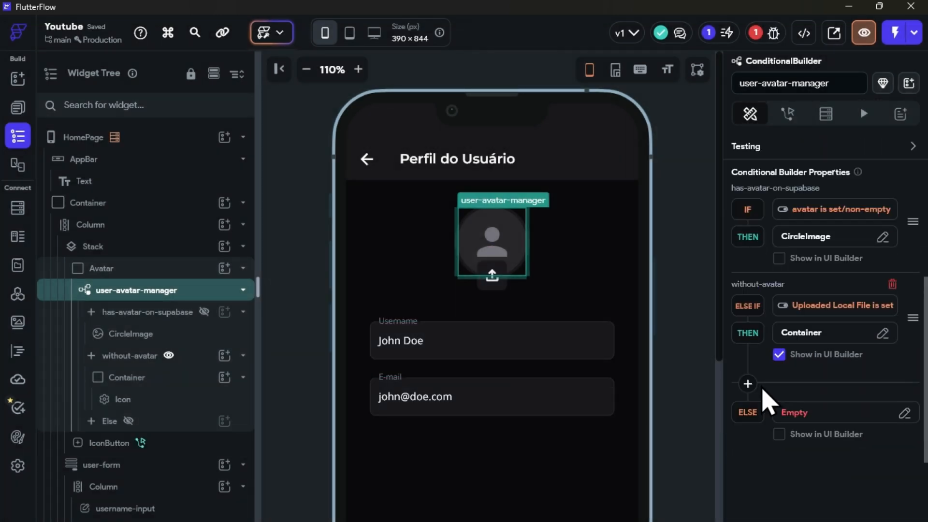
left_click(124, 356)
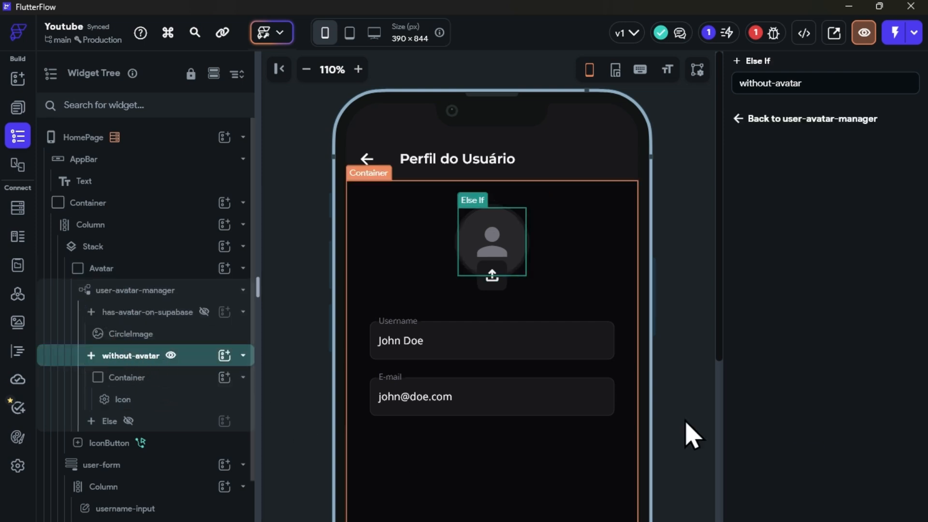
left_click(116, 291)
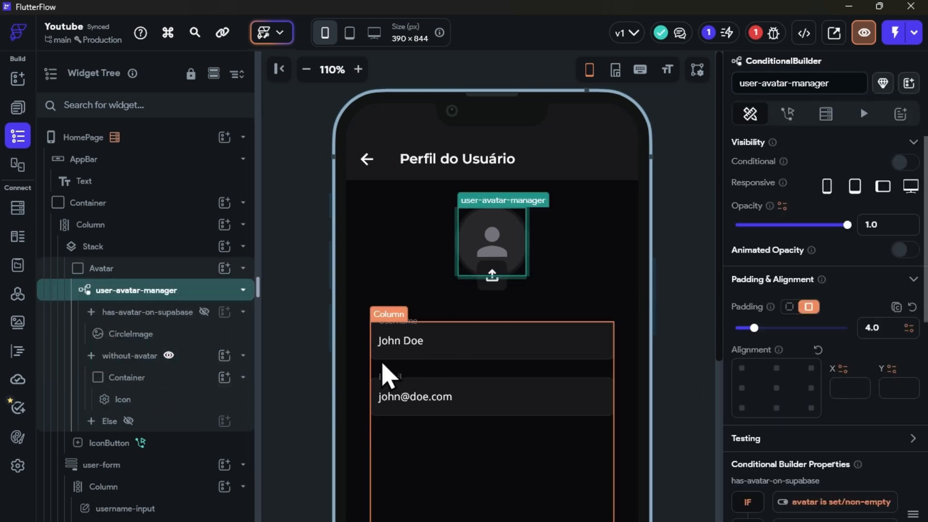
left_click(186, 378)
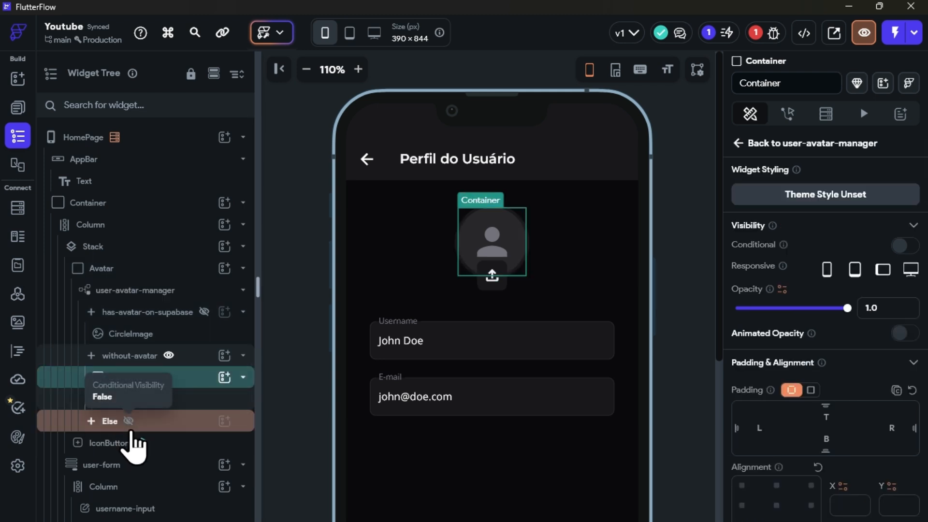
key("ctrl+x")
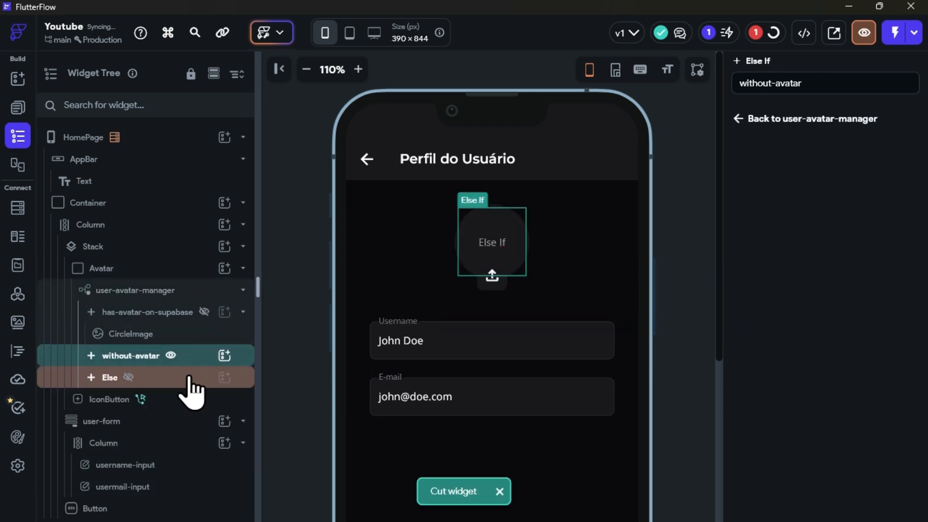
left_click(129, 378)
left_click(159, 382)
key("ctrl+v")
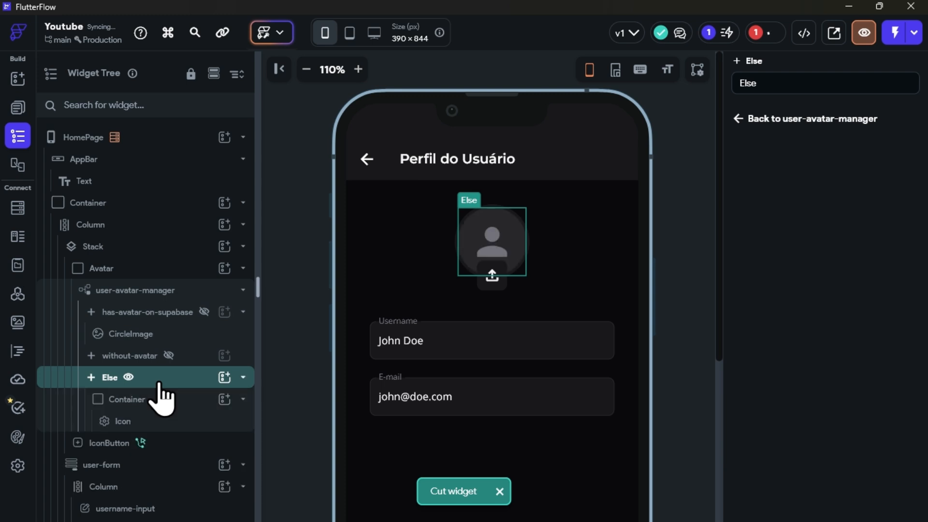
Rename the without-avatar Else If branch of user-avatar-manager as has-local-upload.
left_click(163, 358)
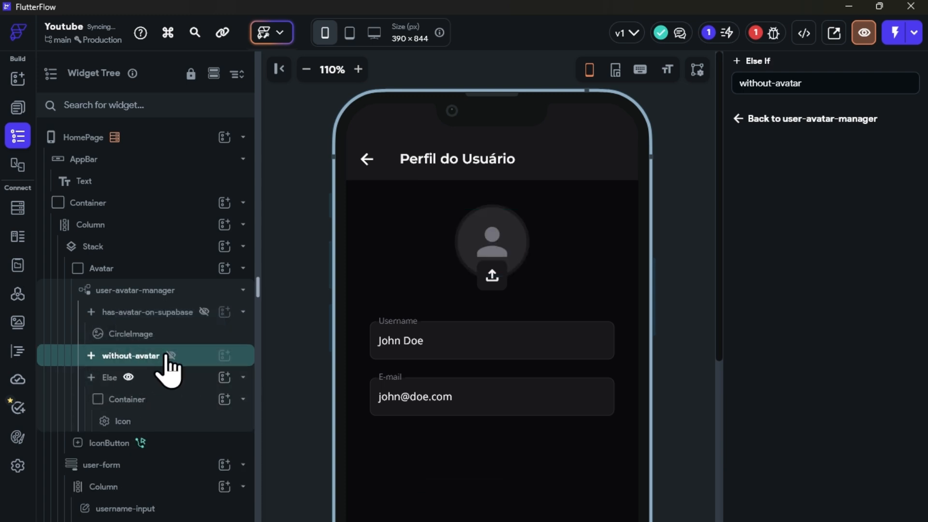
left_click(136, 290)
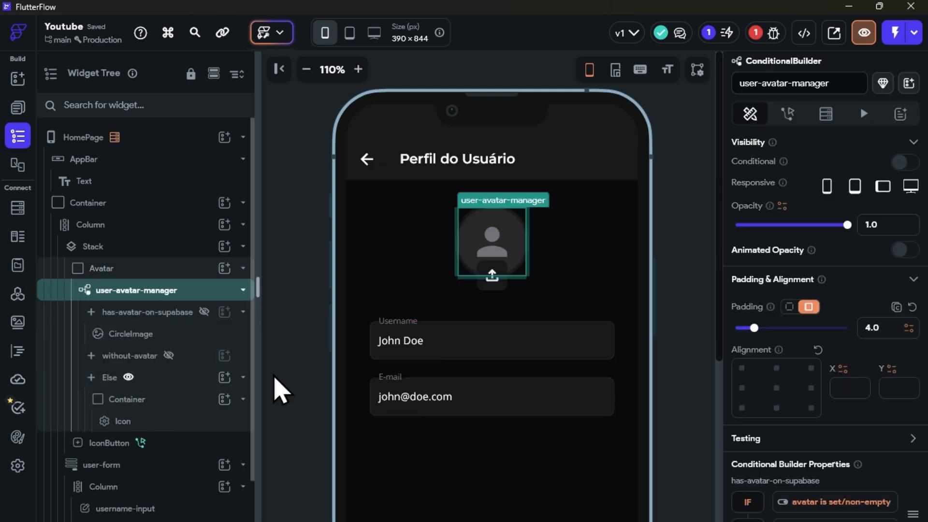
scroll(853, 426, "down", 6)
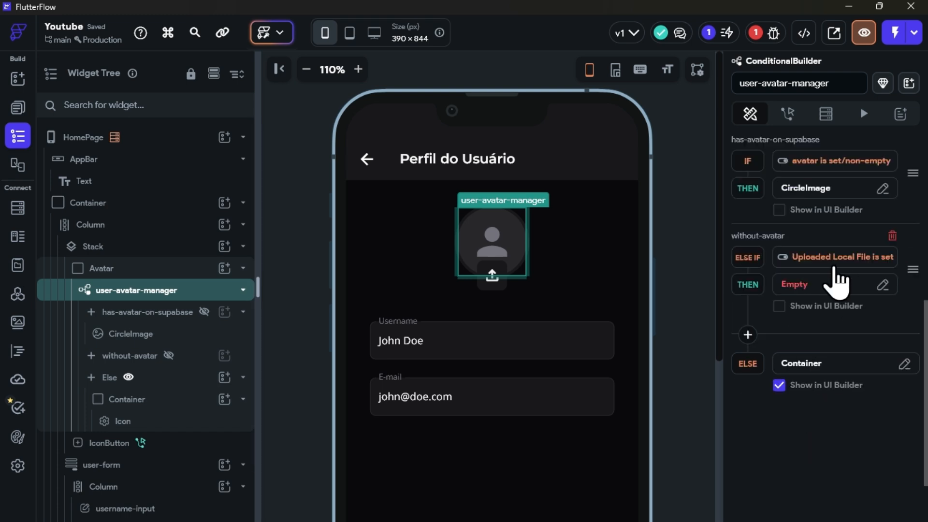
left_click(127, 360)
left_click_drag(819, 83, 723, 147)
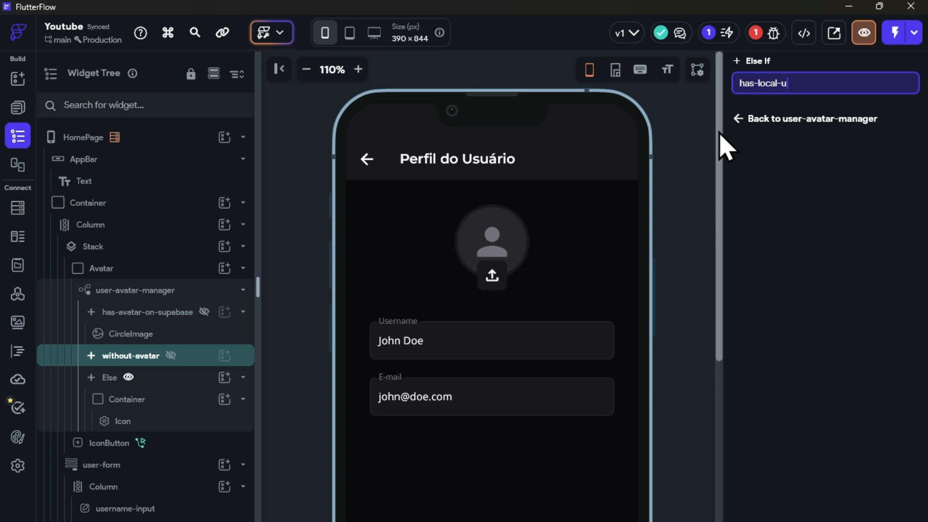
type("has-local-upload")
key("Return")
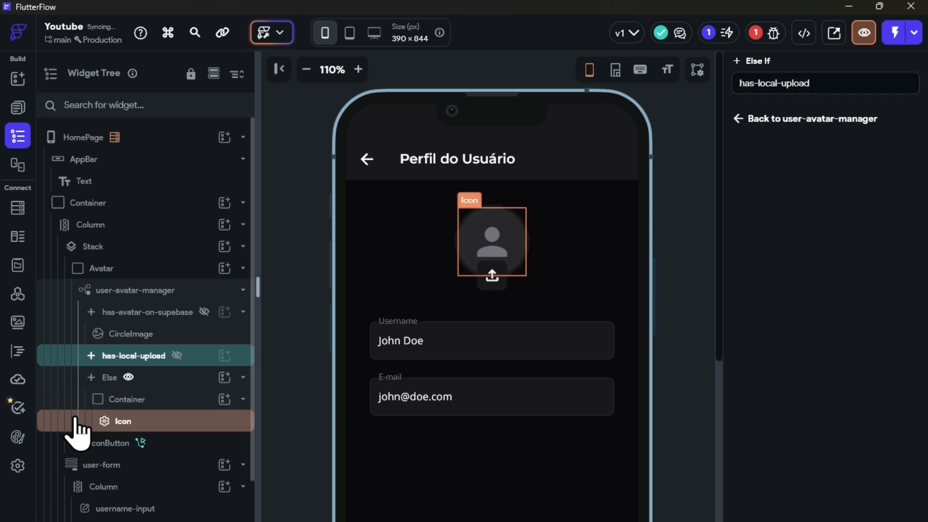
Rename the Else branch of user-avatar-manager as without-avatar.
left_click(140, 399)
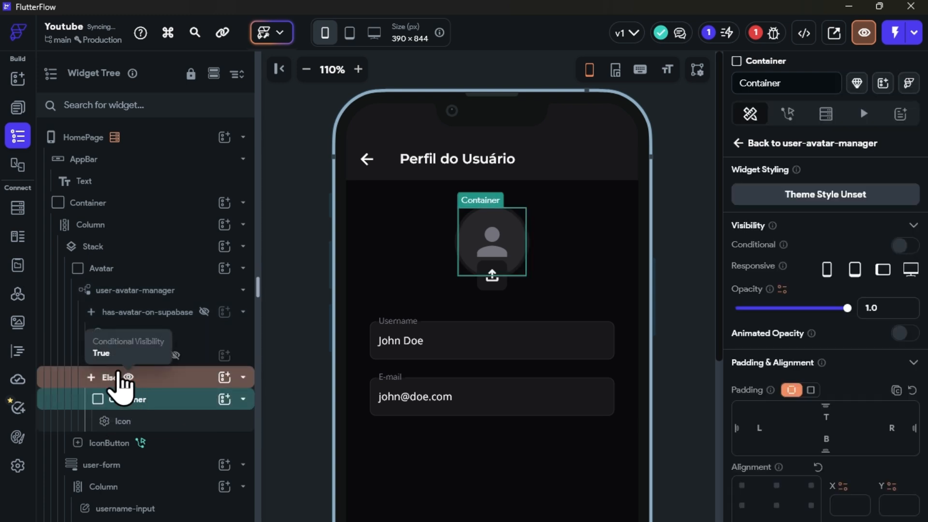
left_click(121, 377)
double_click(762, 83)
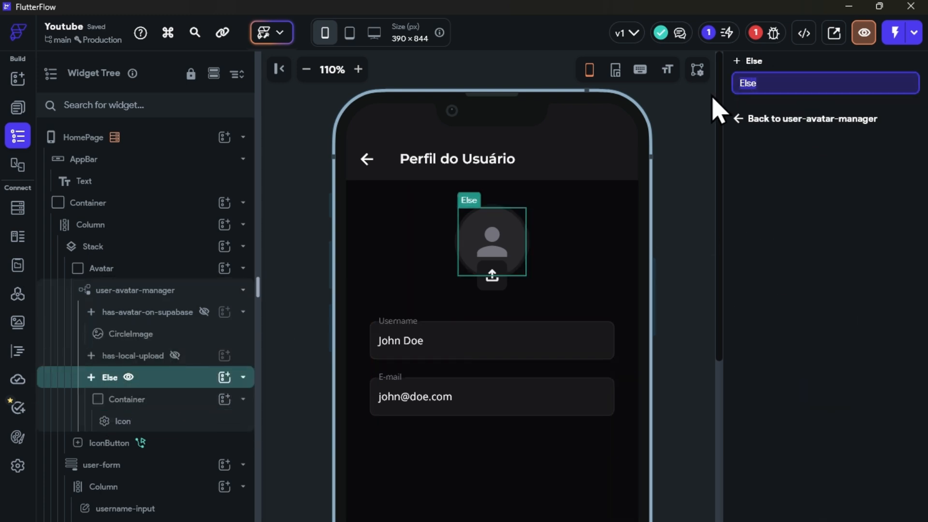
type("without-avatr")
key("Return")
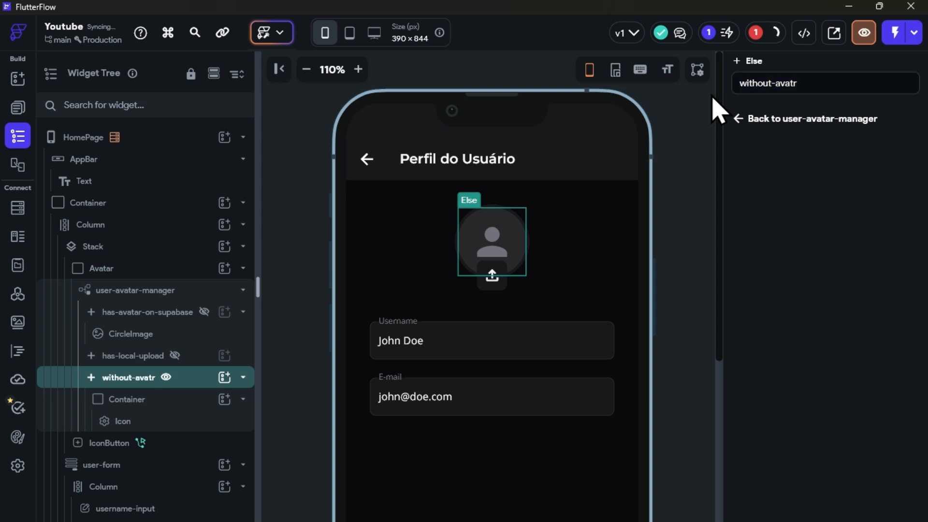
left_click(793, 86)
type("a")
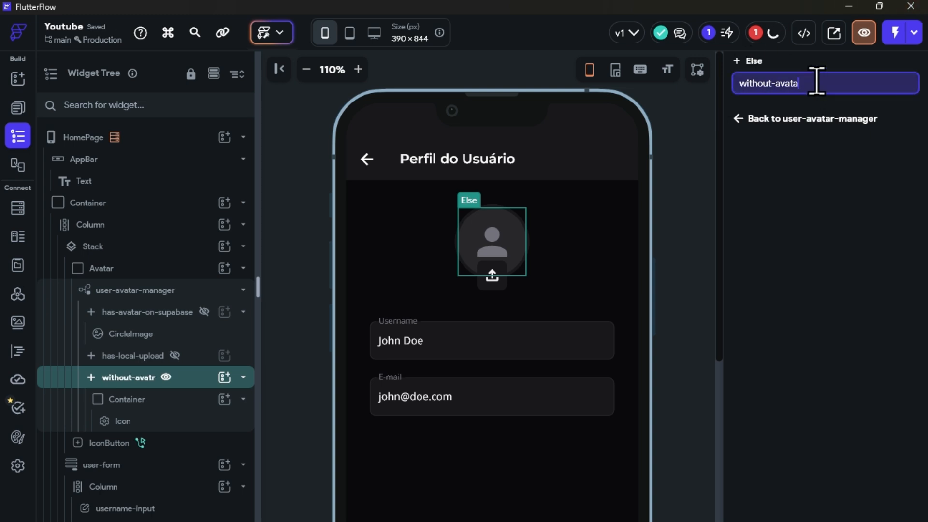
type("r")
key("Return")
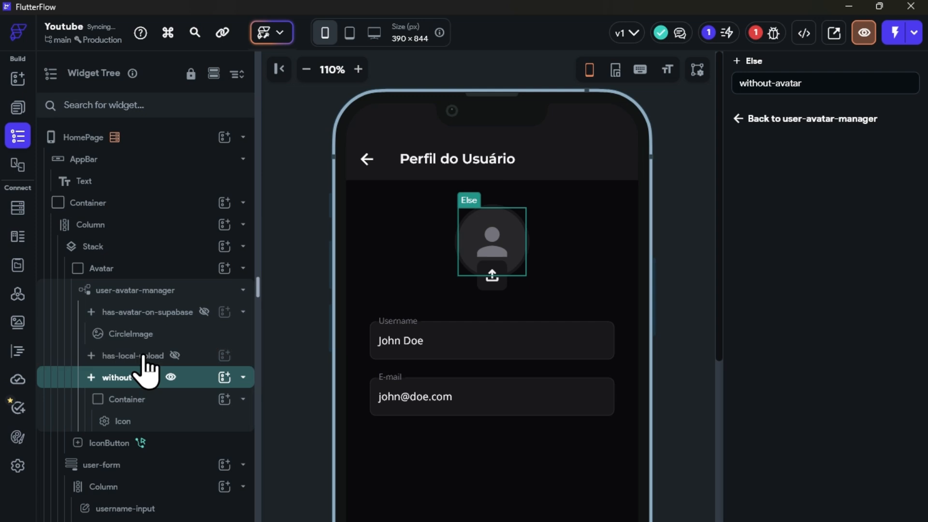
Show the has-local-upload branch in the builder and copy the CircleImage from has-avatar-on-supabase into it.
left_click(130, 357)
left_click(174, 355)
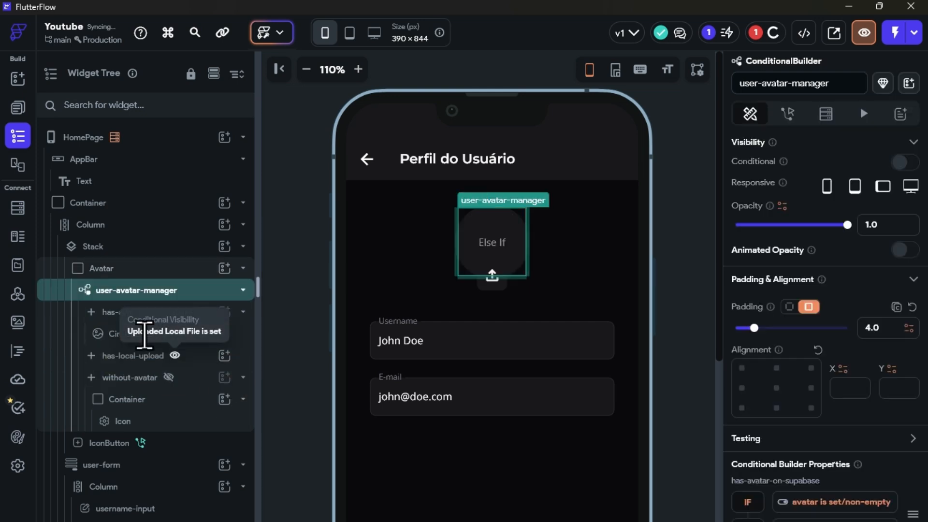
left_click(106, 333)
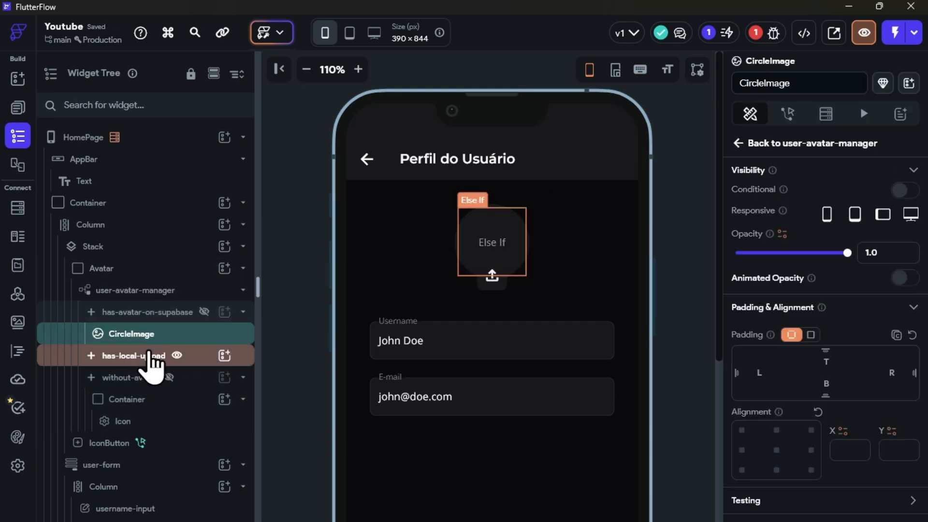
key("ctrl+c")
left_click(195, 356)
key("ctrl+v")
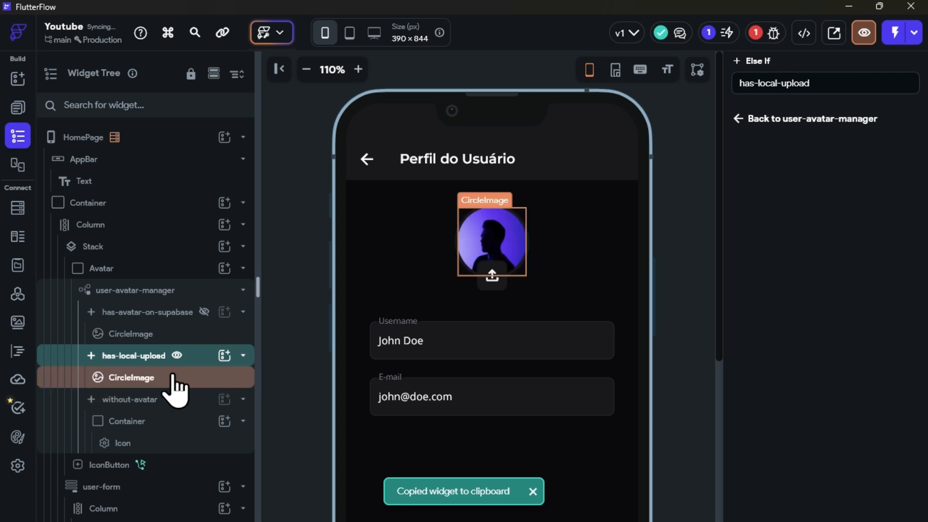
Remove the avatar path from the has-local-upload CircleImage and set its image type to Uploaded file.
left_click(176, 378)
scroll(833, 358, "down", 5)
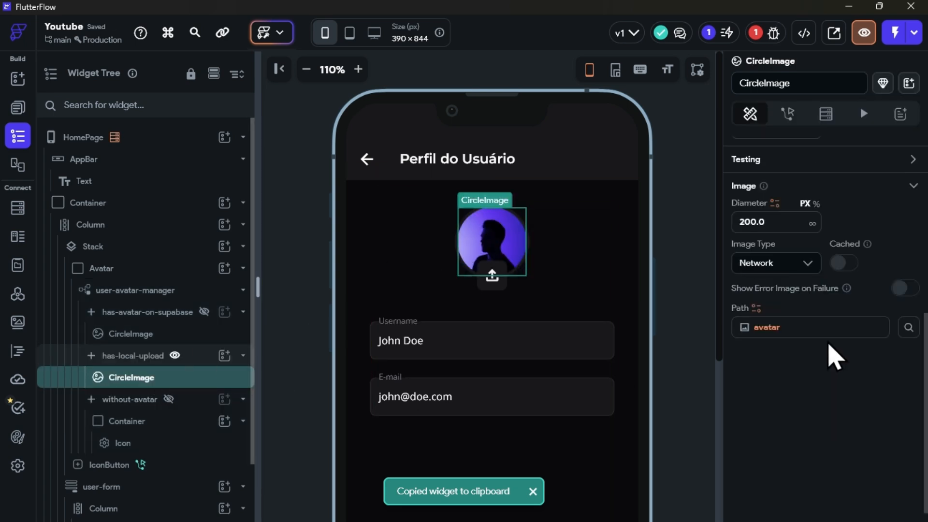
left_click(784, 330)
left_click(543, 498)
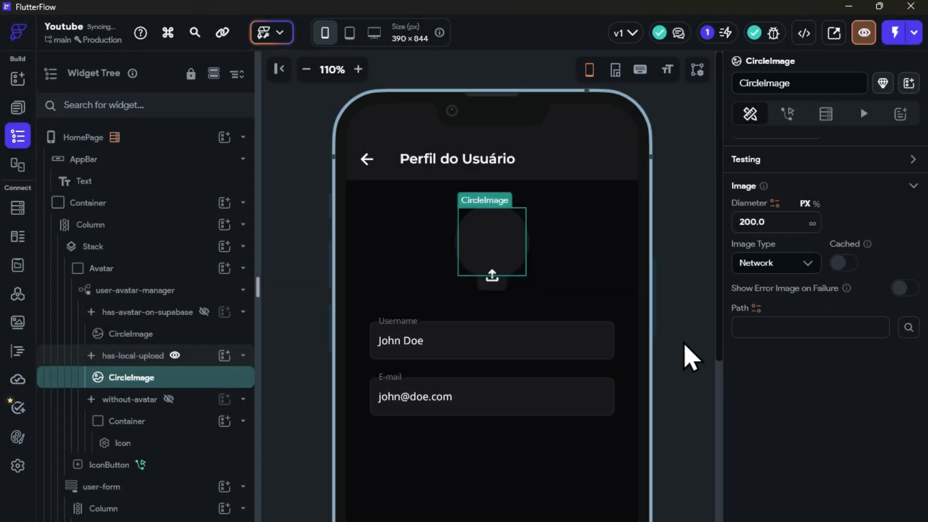
left_click(784, 330)
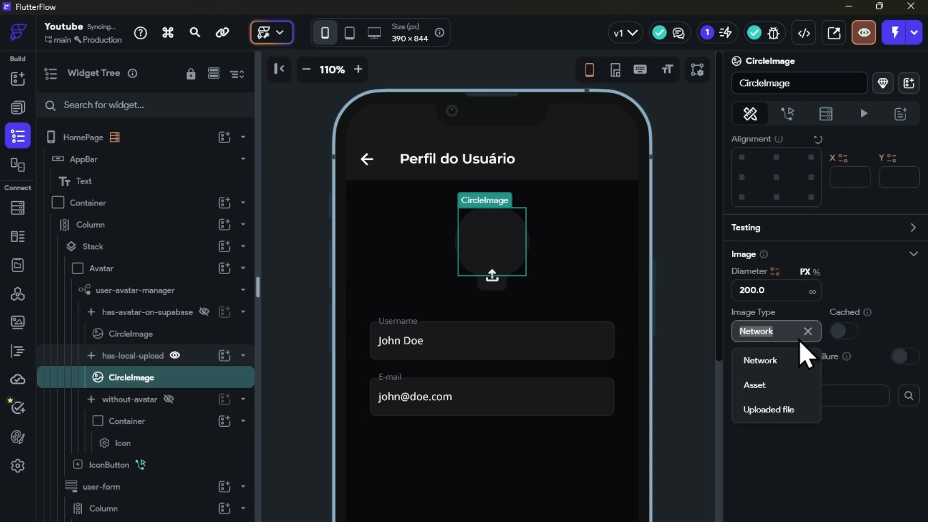
left_click(781, 410)
Bind the CircleImage's uploaded file to the Uploaded Local File widget state variable.
left_click(797, 374)
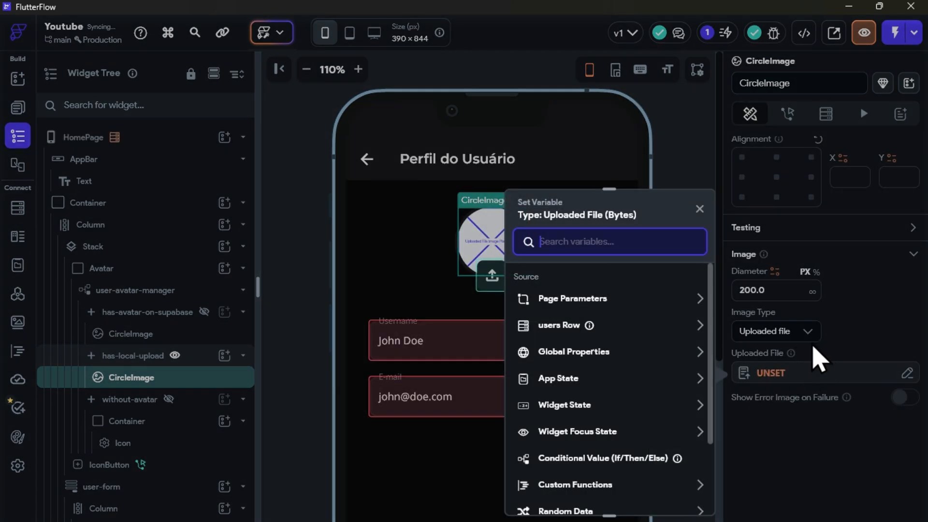
left_click(580, 409)
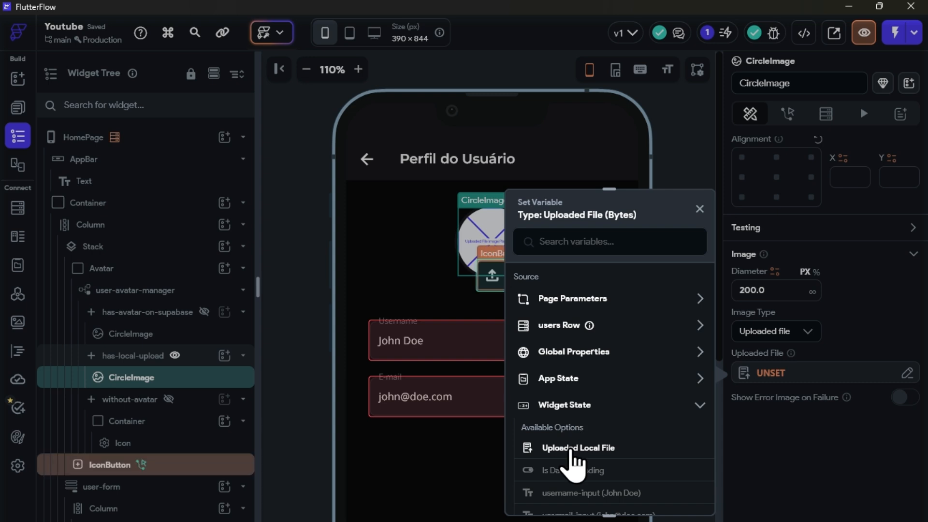
left_click(571, 447)
left_click(682, 493)
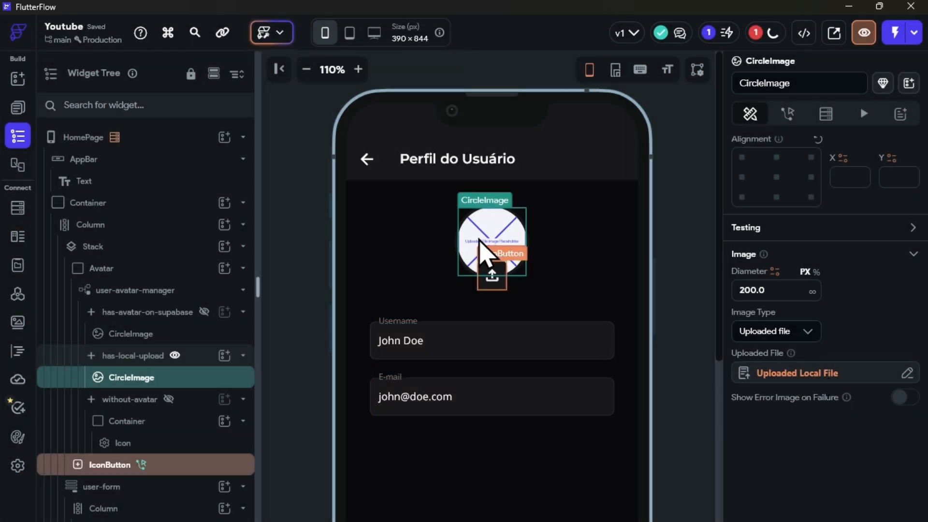
Preview the without-avatar, has-local-upload and has-avatar-on-supabase branches of user-avatar-manager one after another.
left_click(358, 69)
left_click(358, 69)
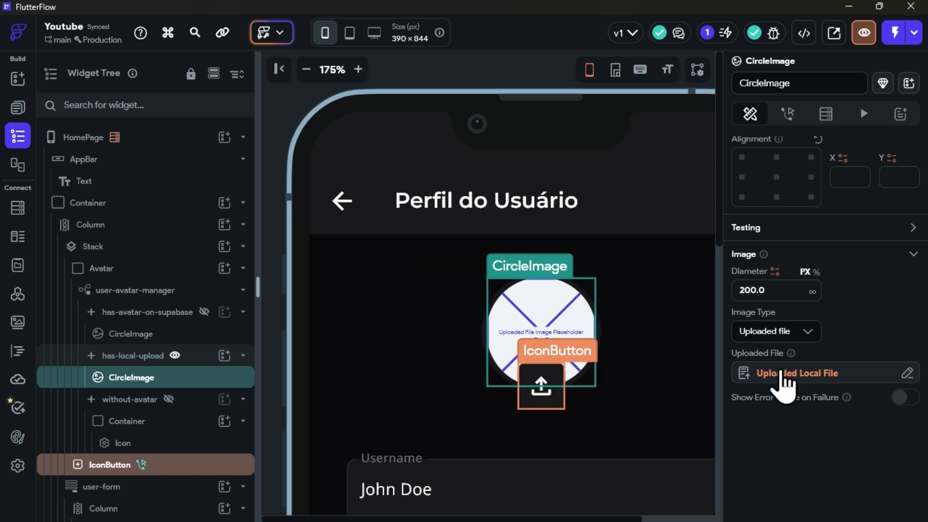
left_click(130, 291)
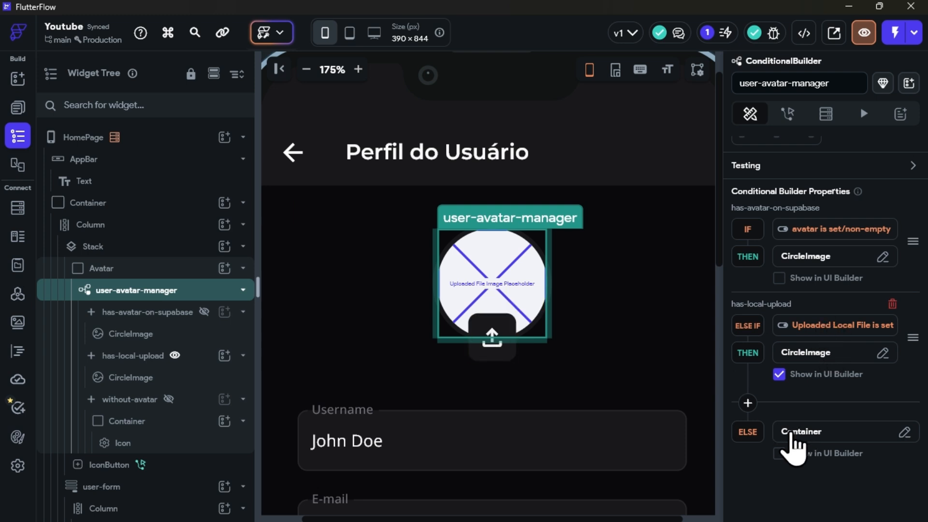
left_click(168, 399)
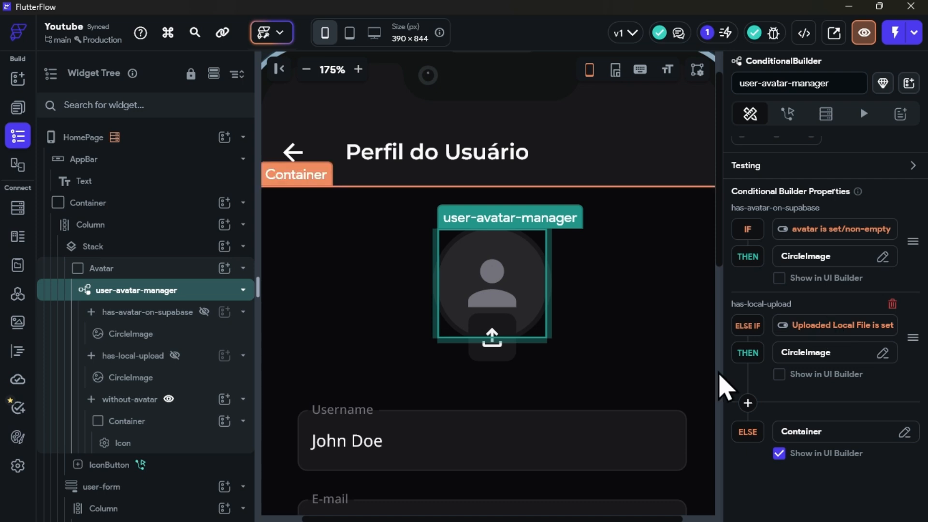
left_click(177, 356)
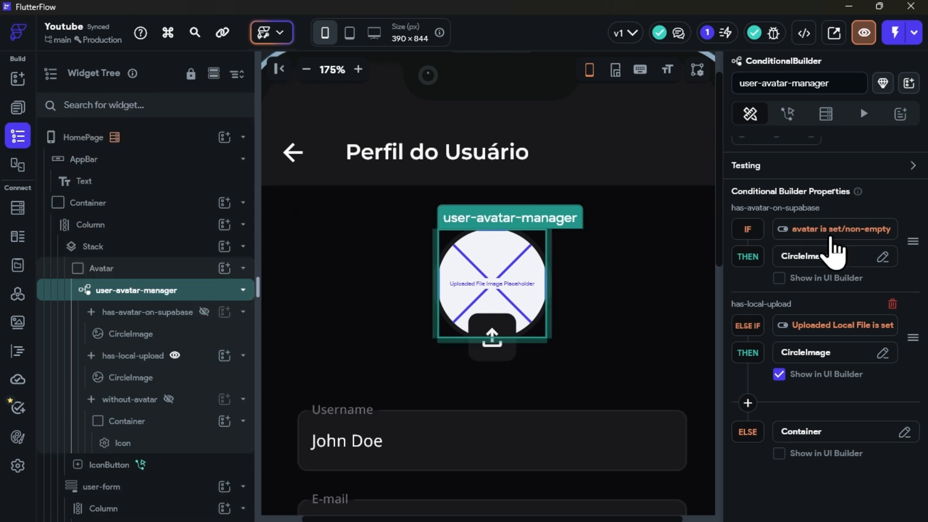
left_click(779, 278)
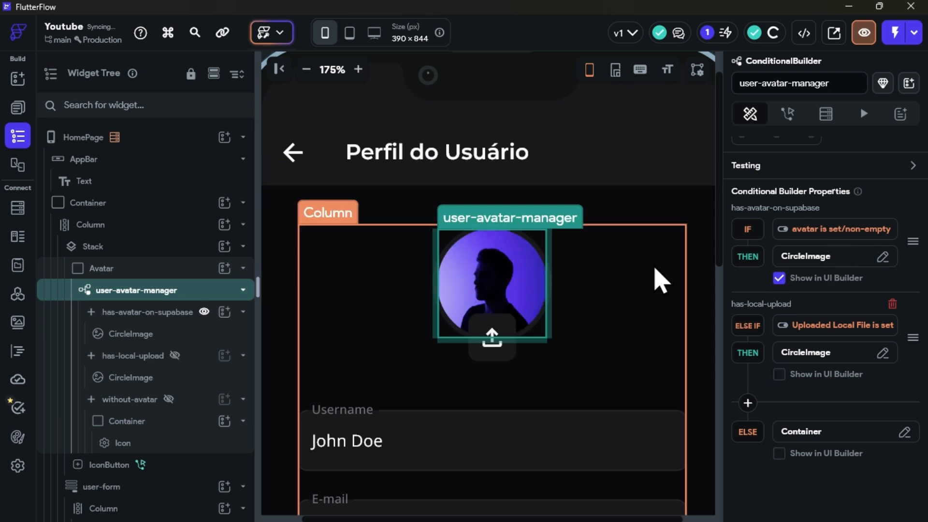
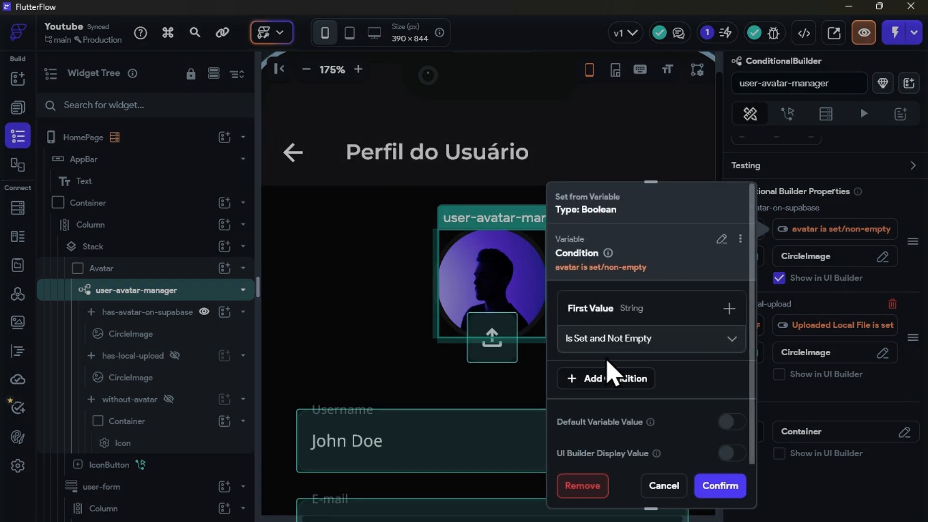
Add a second AND entry of type Condition to the has-avatar-on-supabase IF rule.
left_click(592, 378)
scroll(623, 379, "down", 3)
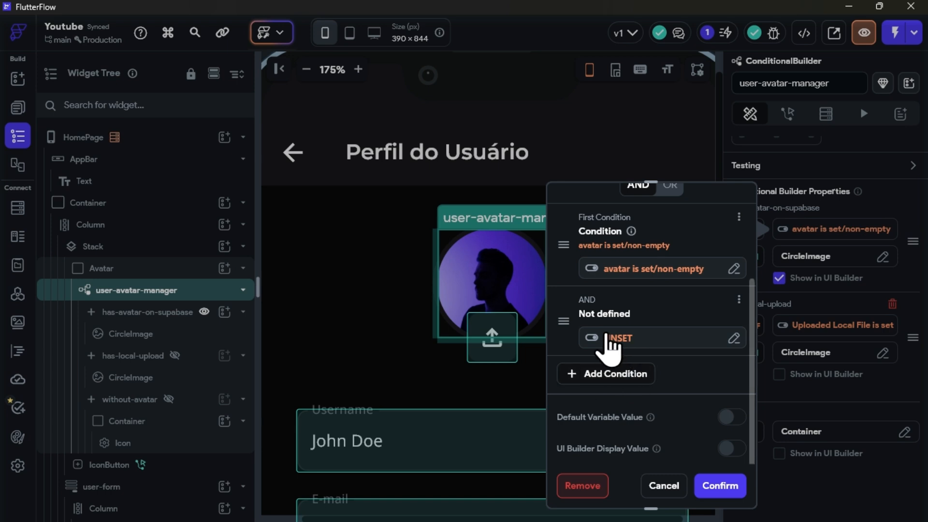
left_click(672, 338)
left_click(425, 298)
left_click(441, 335)
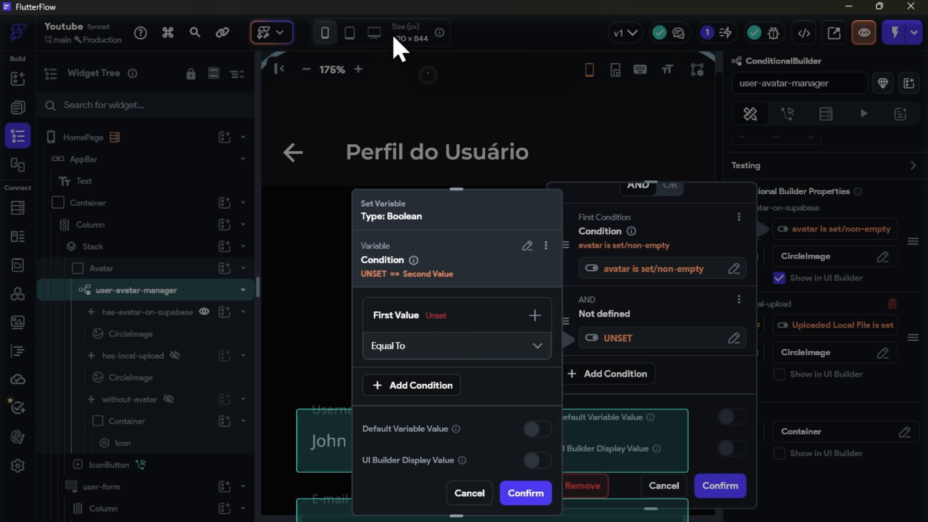
Set the new condition's first value to the Uploaded Local File widget state variable.
left_click(400, 324)
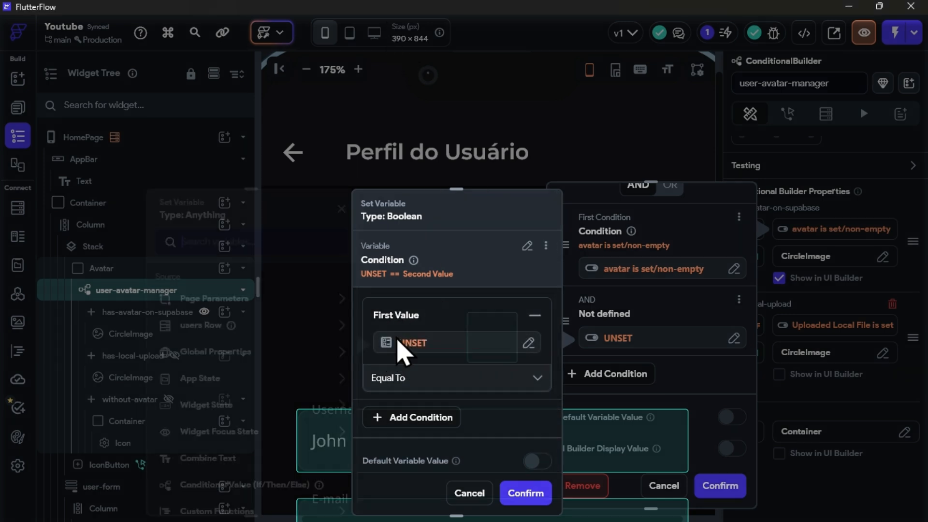
left_click(404, 342)
left_click(227, 406)
left_click(225, 448)
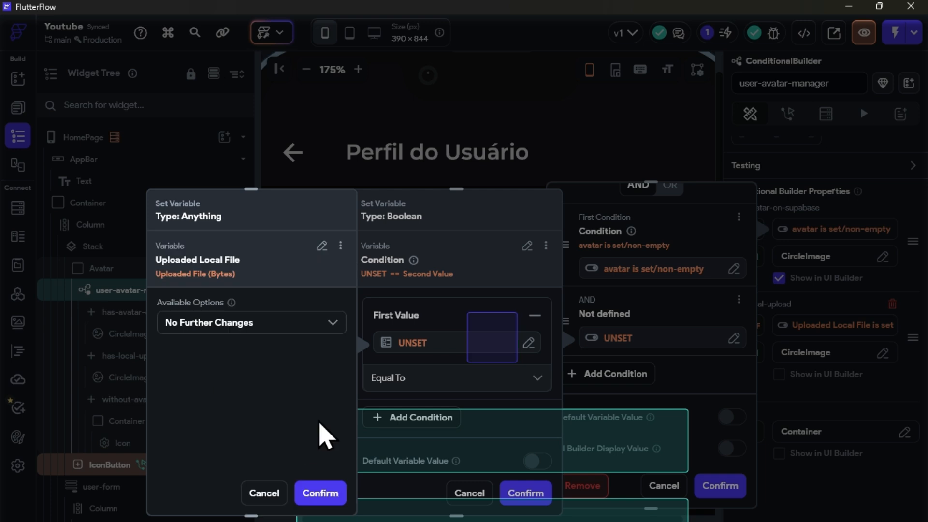
left_click(319, 493)
Set the new condition's operator to Is Not Set and save the has-avatar-on-supabase rule with both conditions.
left_click(400, 379)
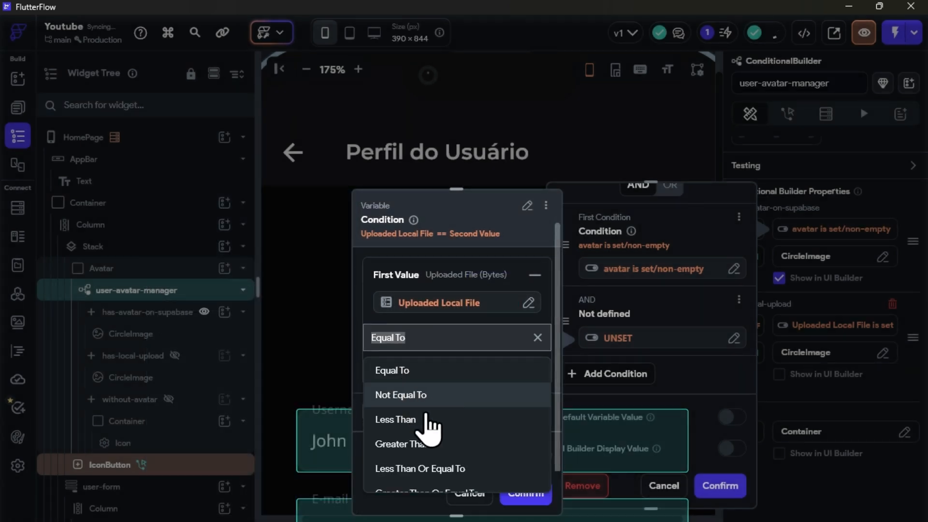
scroll(416, 455, "down", 3)
left_click(409, 481)
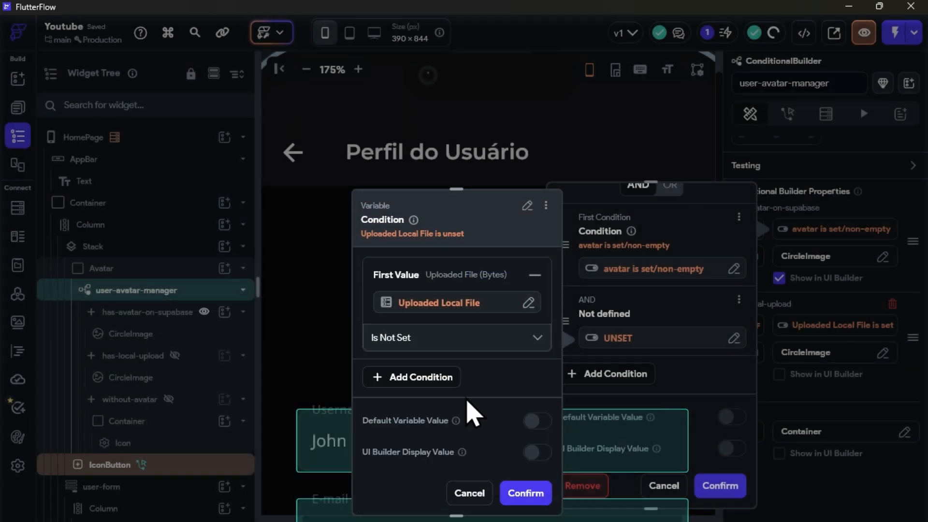
left_click(524, 493)
scroll(701, 290, "up", 3)
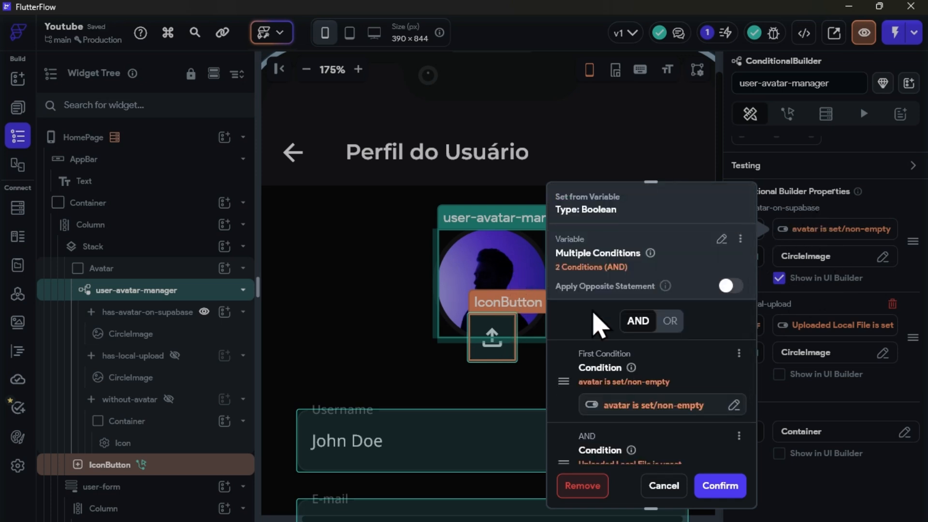
scroll(642, 355, "down", 3)
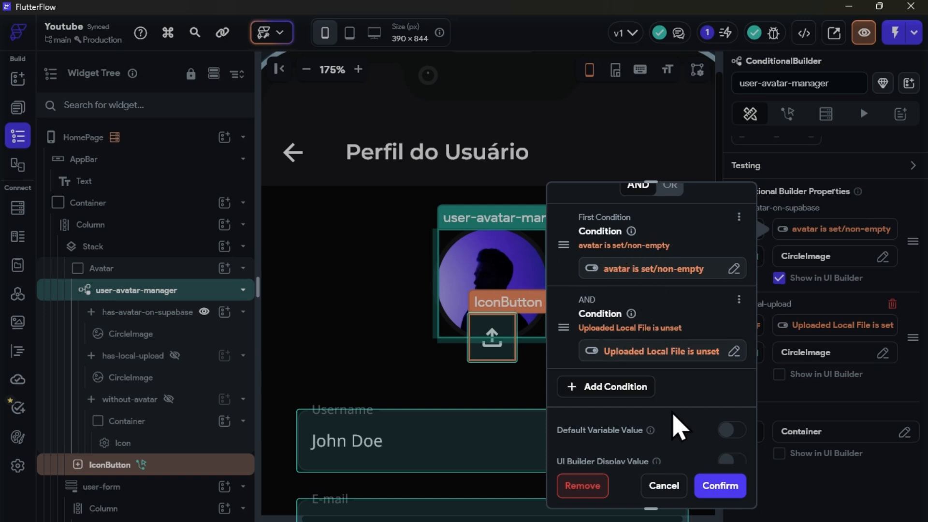
left_click(712, 483)
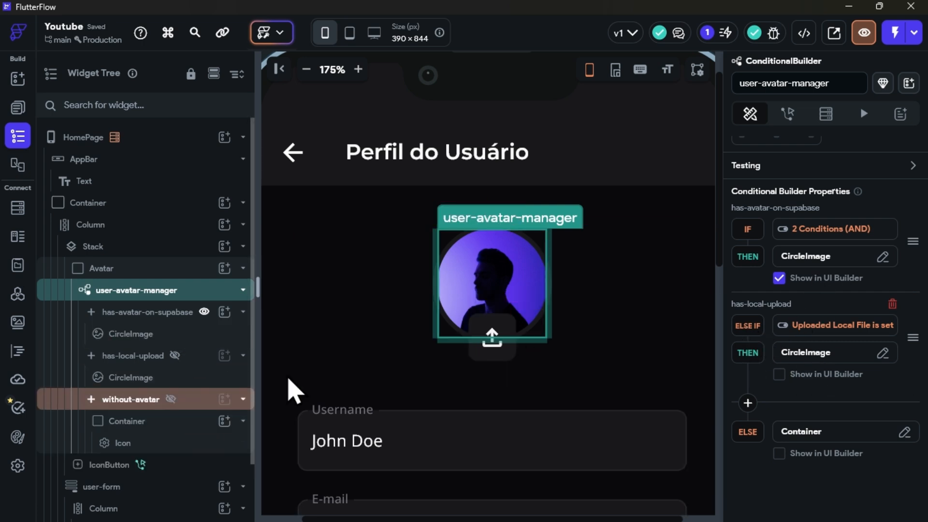
Preview the has-local-upload branch and open its CircleImage properties.
left_click(175, 355)
left_click(806, 353)
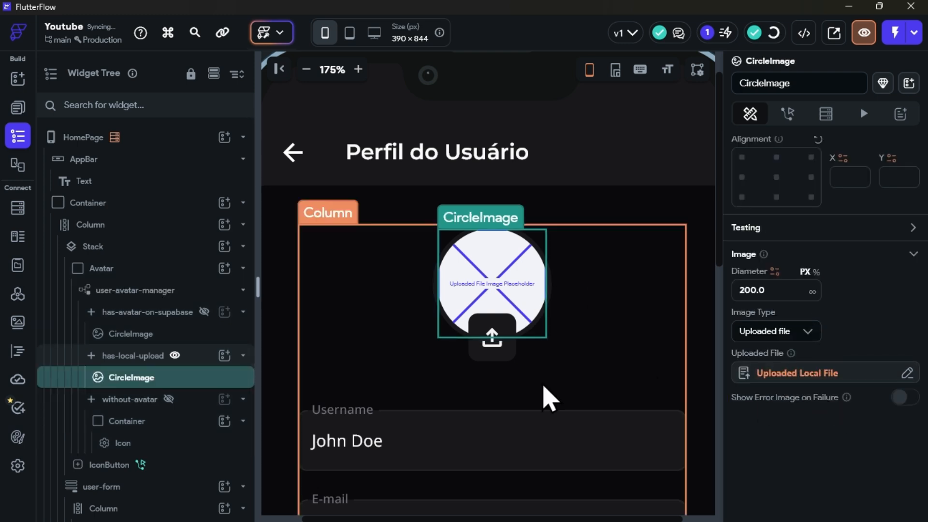
Preview the without-avatar branch with its upload button, and show the has-local-upload branch again.
left_click(169, 399)
left_click(498, 353)
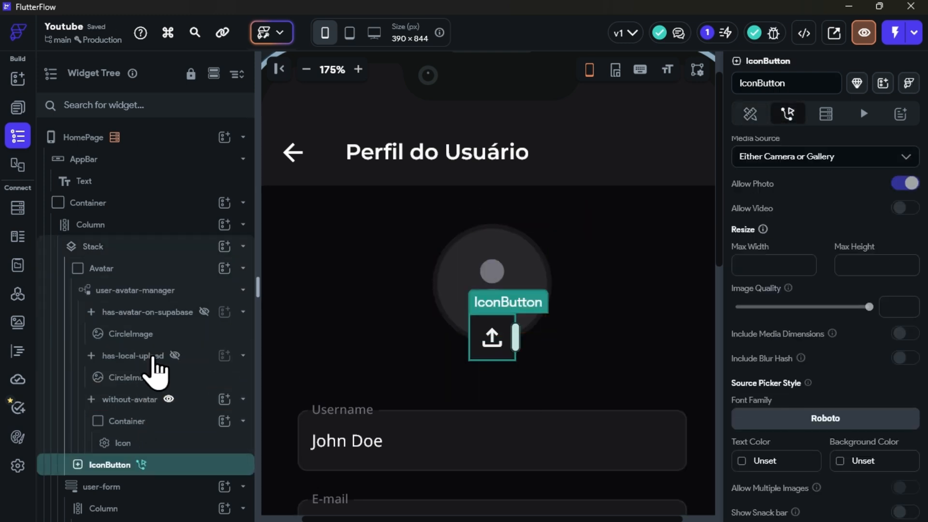
left_click(164, 361)
left_click(175, 356)
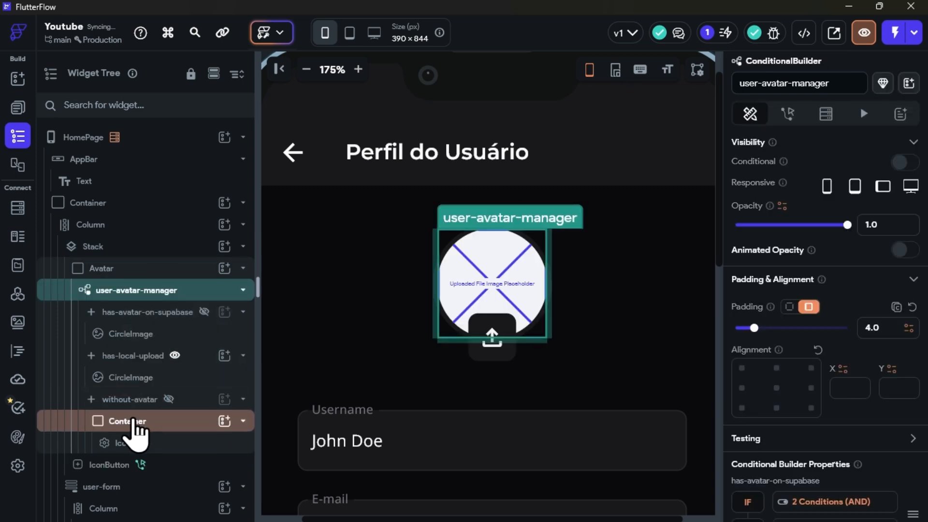
Review the IconButton's upload action and the user-avatar-manager branches, leaving user-avatar-manager collapsed in the widget tree.
left_click(243, 290)
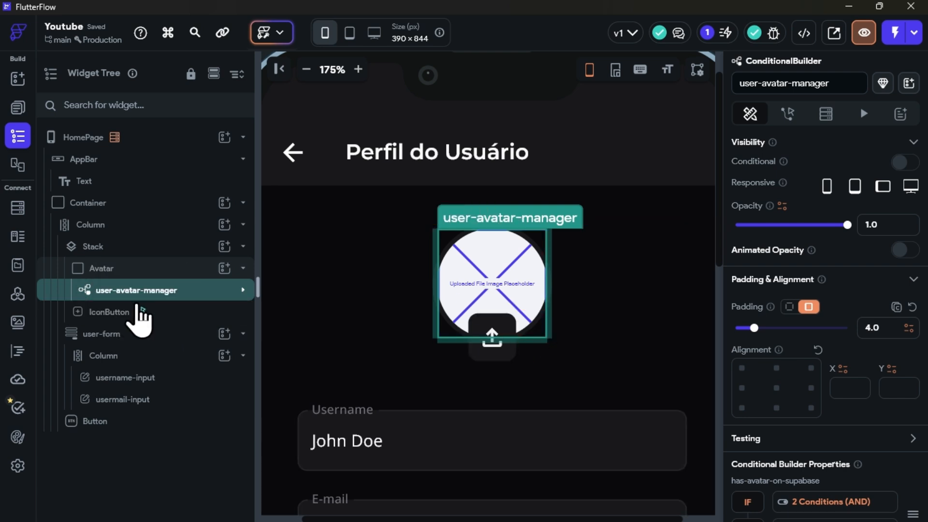
left_click(111, 312)
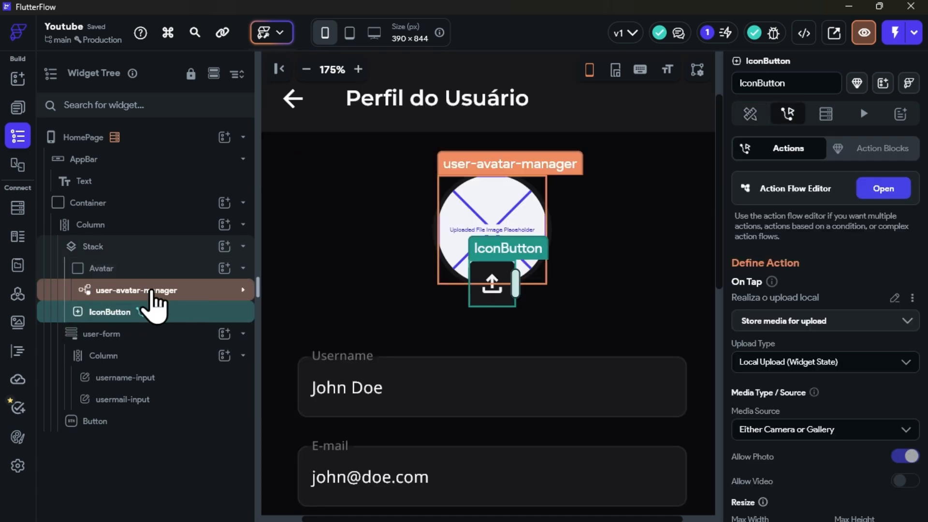
left_click(242, 291)
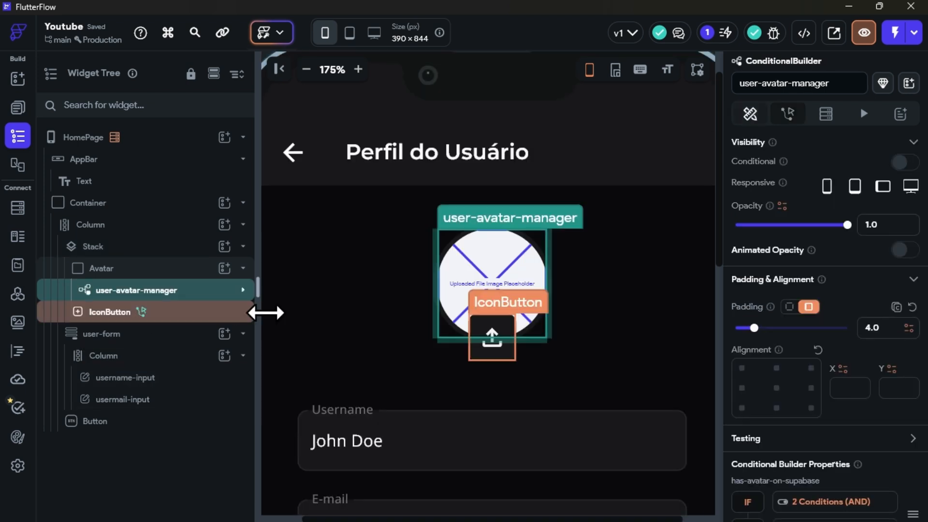
left_click(242, 290)
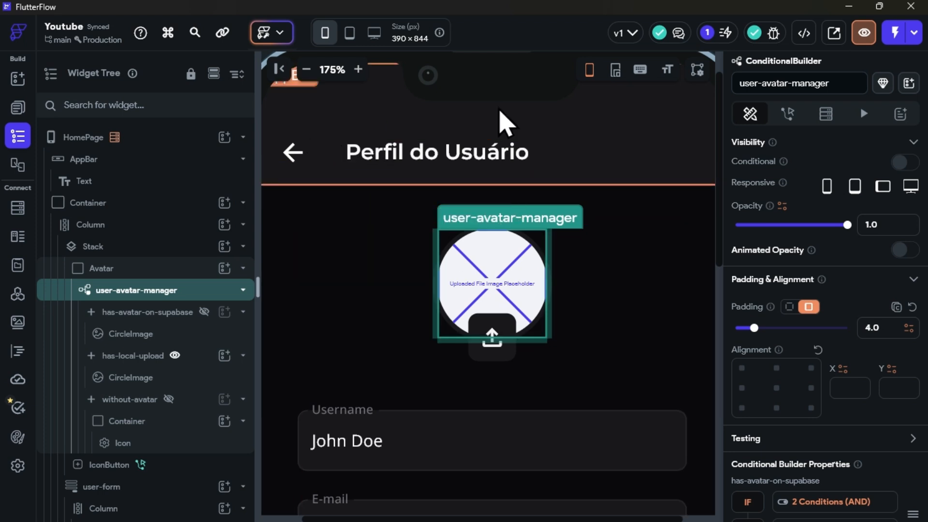
left_click(243, 312)
left_click(243, 290)
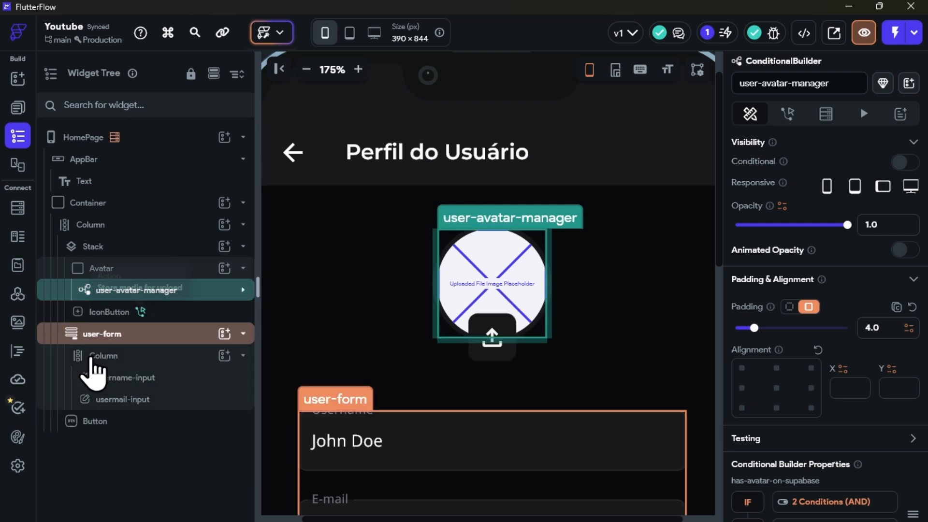
Try to replace the avatar's upload IconButton with another widget.
left_click(103, 315)
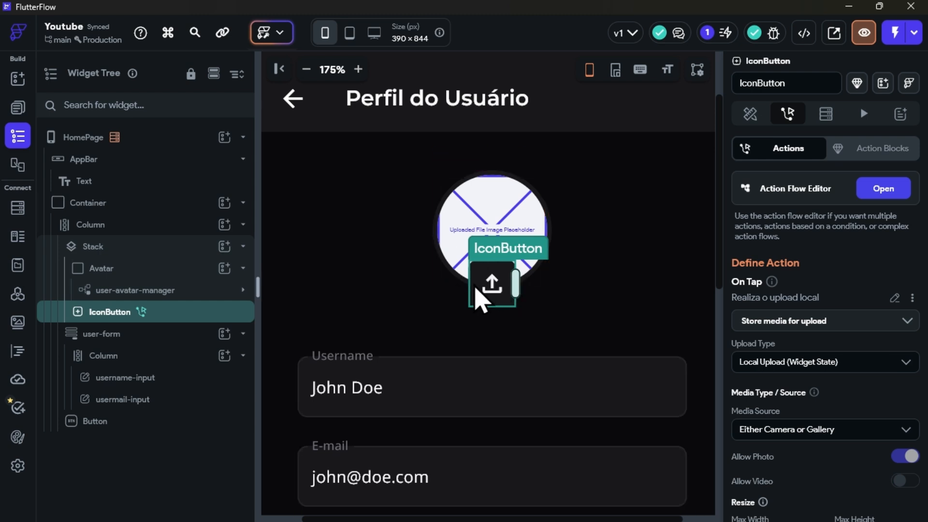
right_click(103, 311)
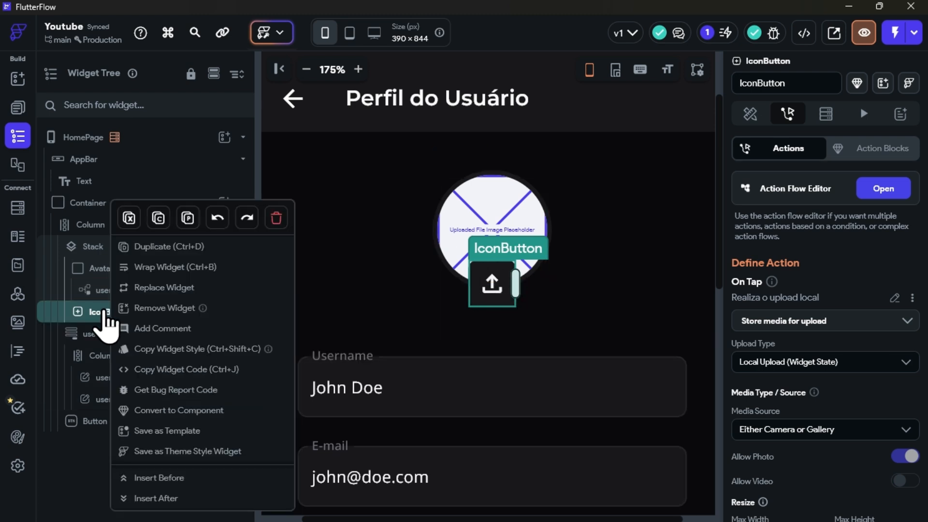
left_click(160, 288)
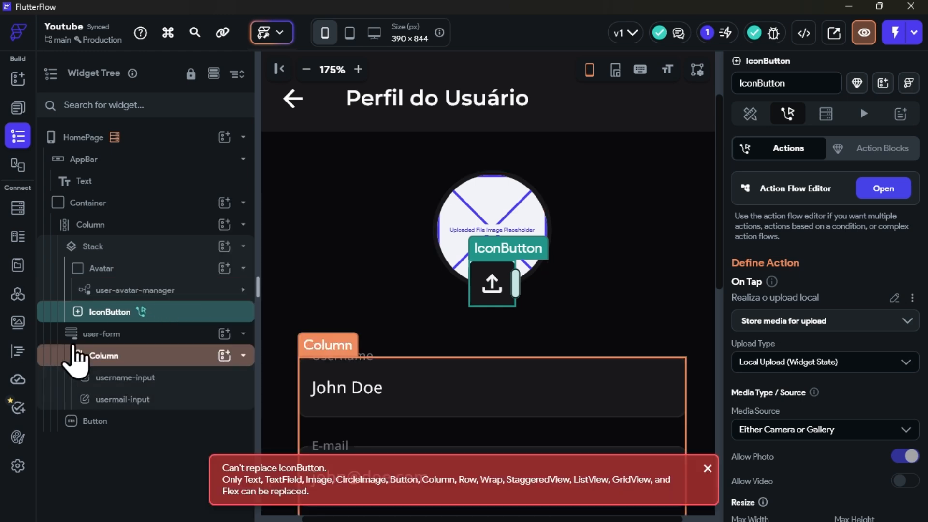
Wrap the avatar's upload IconButton in a ConditionalBuilder named upload-action-manager.
right_click(95, 312)
left_click(157, 266)
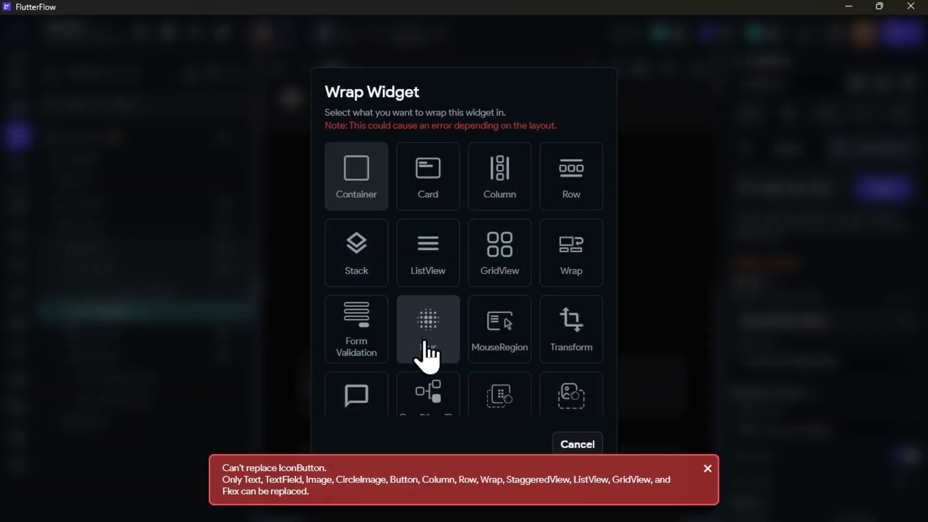
left_click(431, 394)
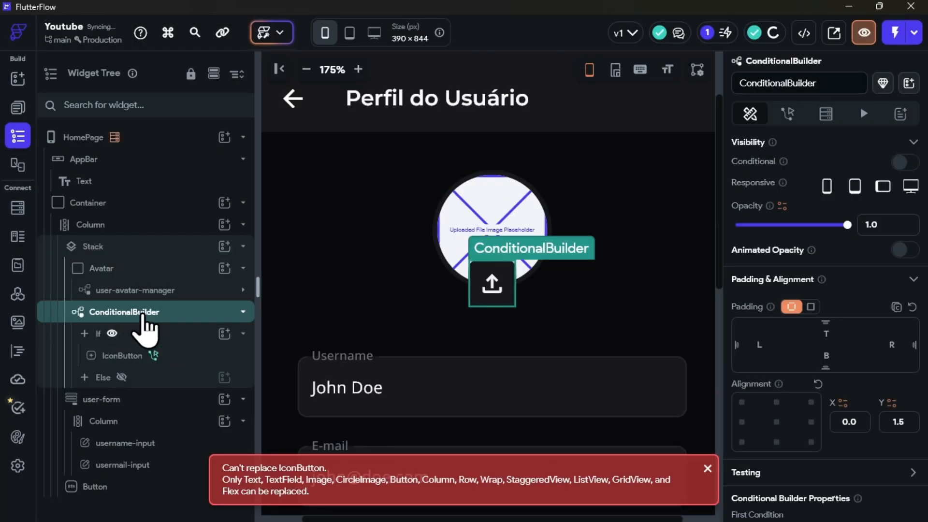
left_click(833, 83)
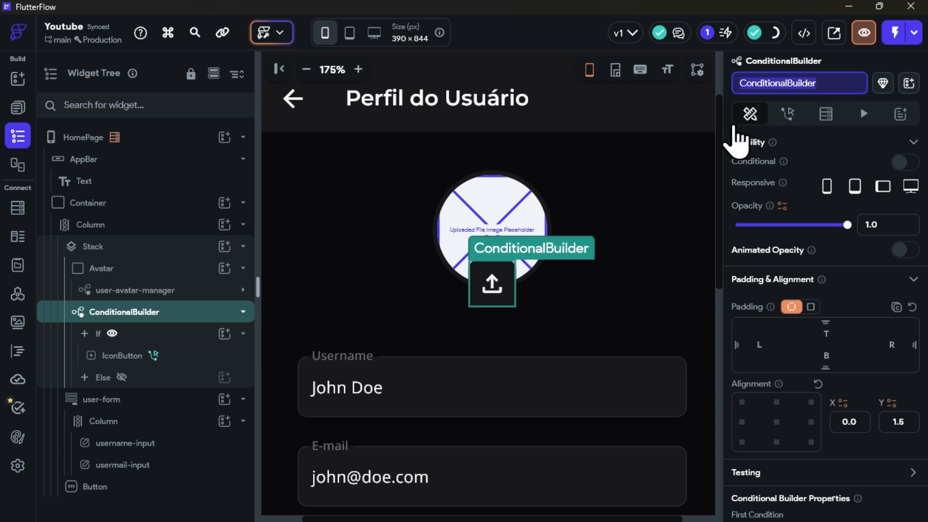
type("upo")
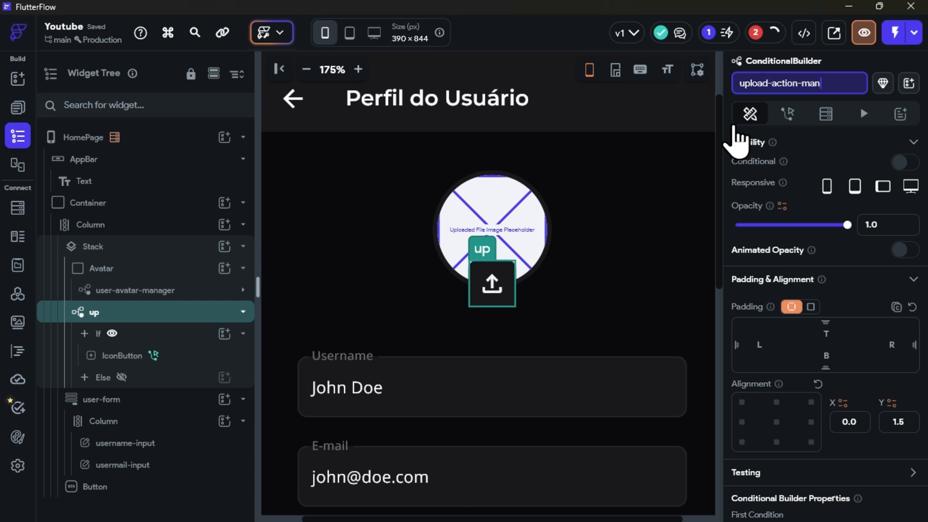
type("er")
key("Return")
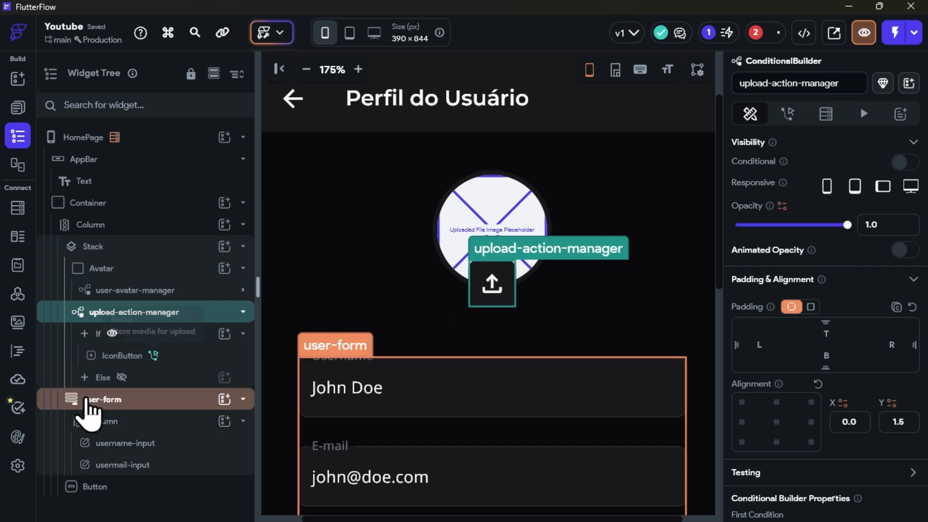
Give the upload-action-manager IF rule a single condition whose first value is the Uploaded Local File widget state variable.
scroll(797, 330, "down", 5)
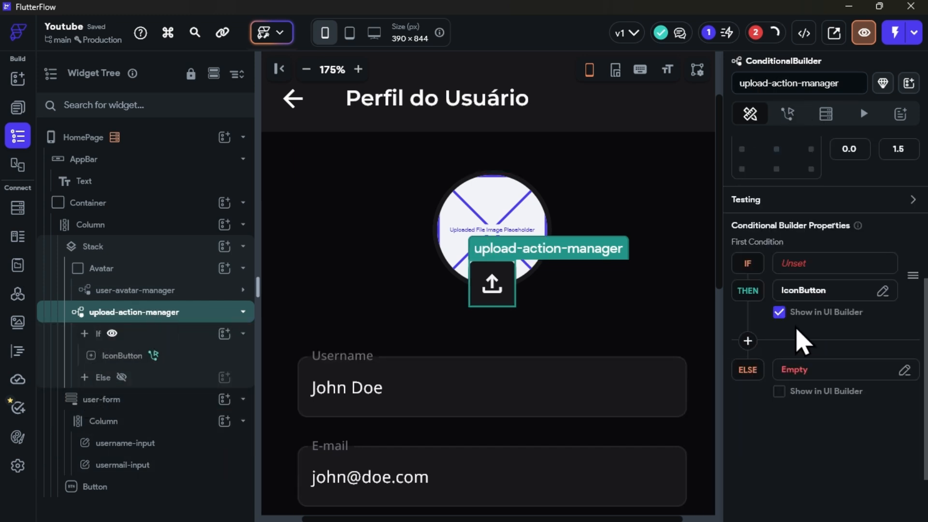
left_click(800, 264)
left_click(611, 299)
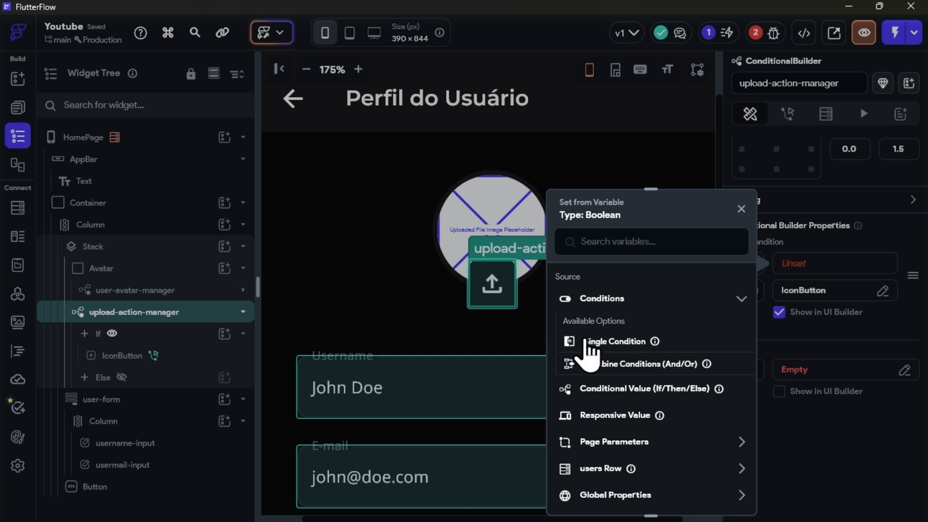
left_click(599, 343)
left_click(600, 319)
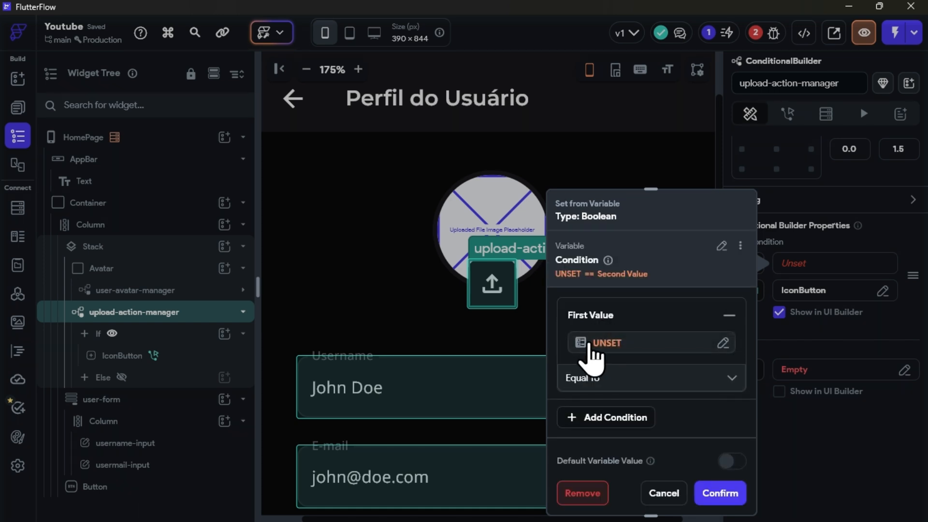
left_click(591, 343)
left_click(364, 405)
left_click(413, 448)
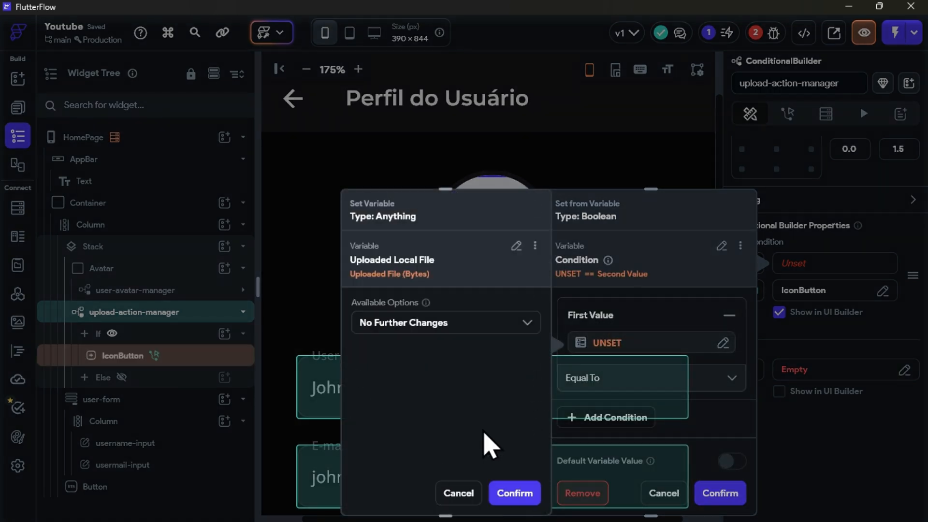
left_click(513, 493)
Set the upload-action-manager condition's operator to Is Not Set and save the rule.
left_click(600, 377)
scroll(614, 401, "down", 2)
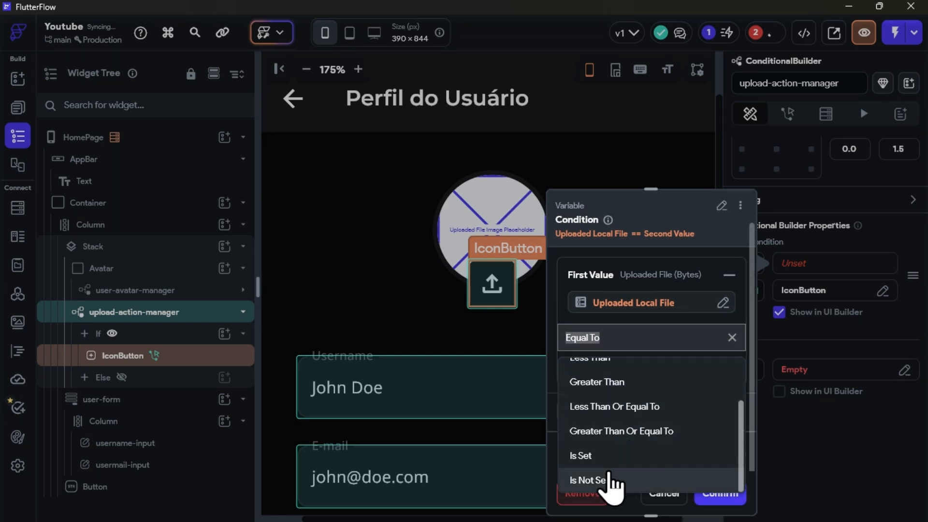
left_click(611, 481)
left_click(721, 498)
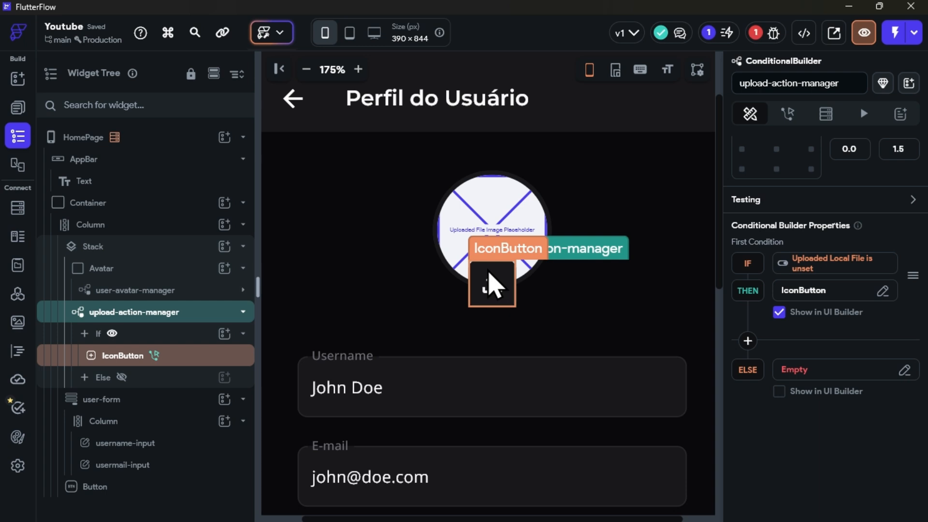
Rename the upload-action-manager's If branch as upload-action and its Else branch as clear-upload-action.
left_click(103, 333)
left_click_drag(798, 86, 719, 92)
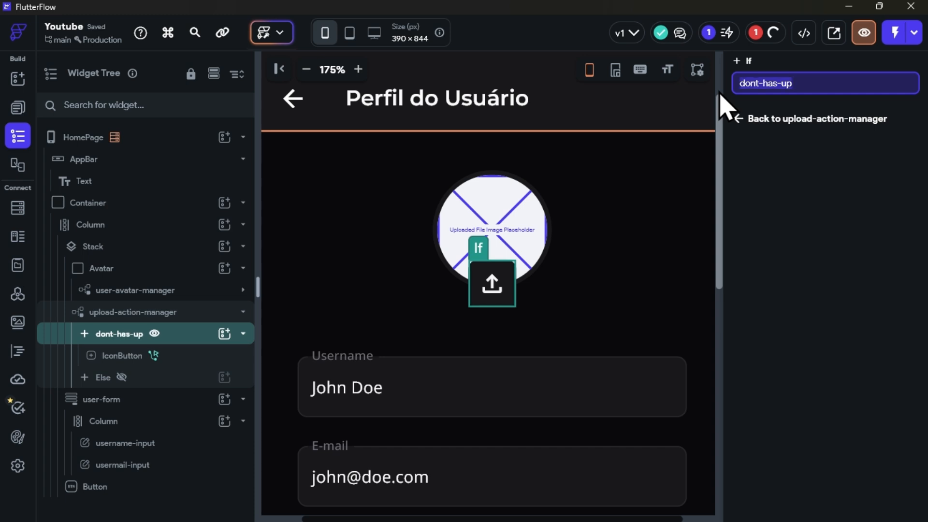
type("upload-action")
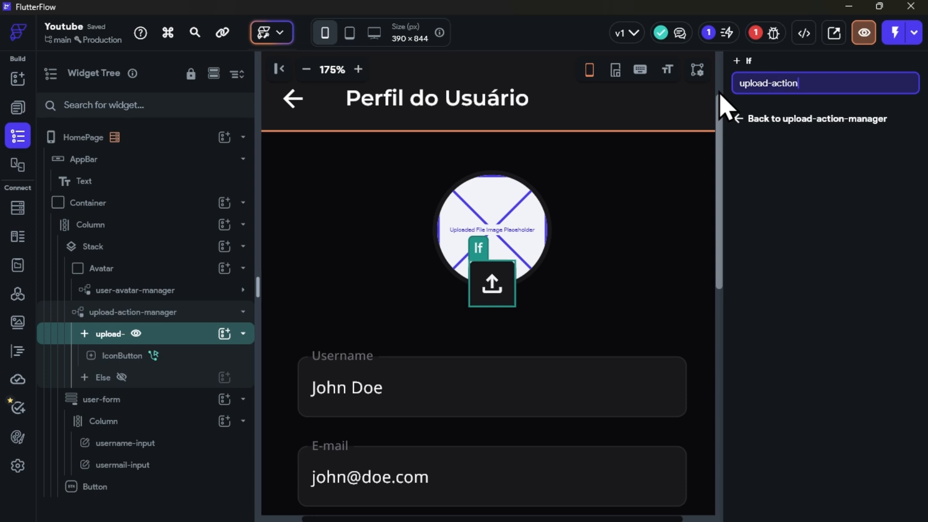
key("Return")
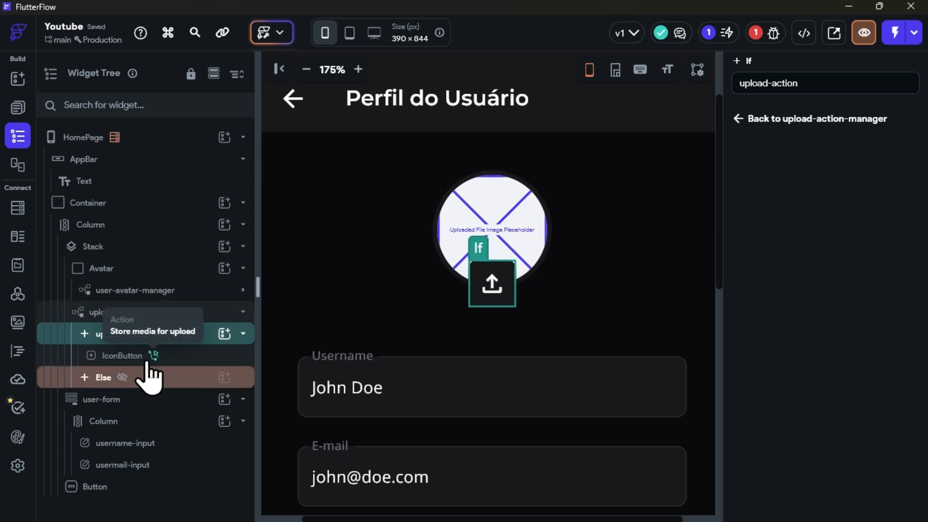
left_click(97, 379)
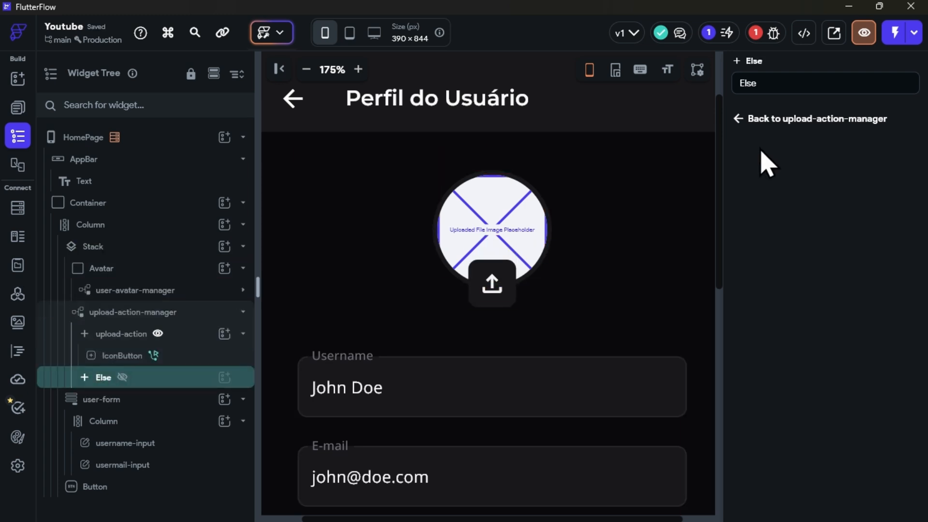
left_click(756, 86)
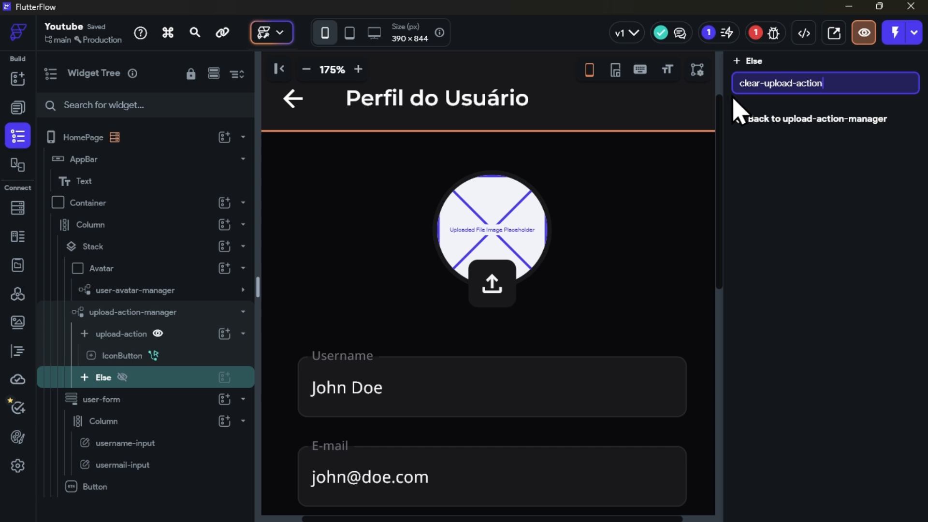
key("Return")
Copy the IconButton from upload-action, show the clear-upload-action branch and paste the copy into it.
left_click(121, 358)
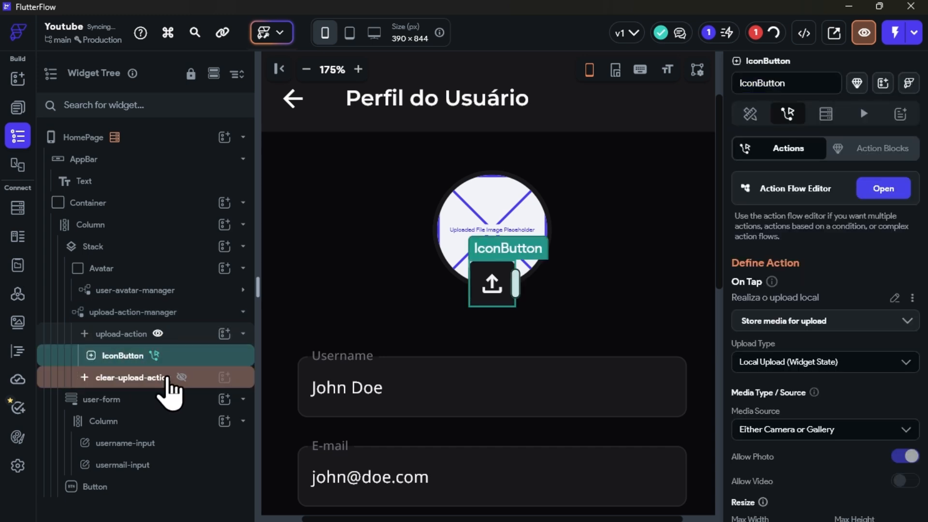
key("ctrl+c")
left_click(182, 377)
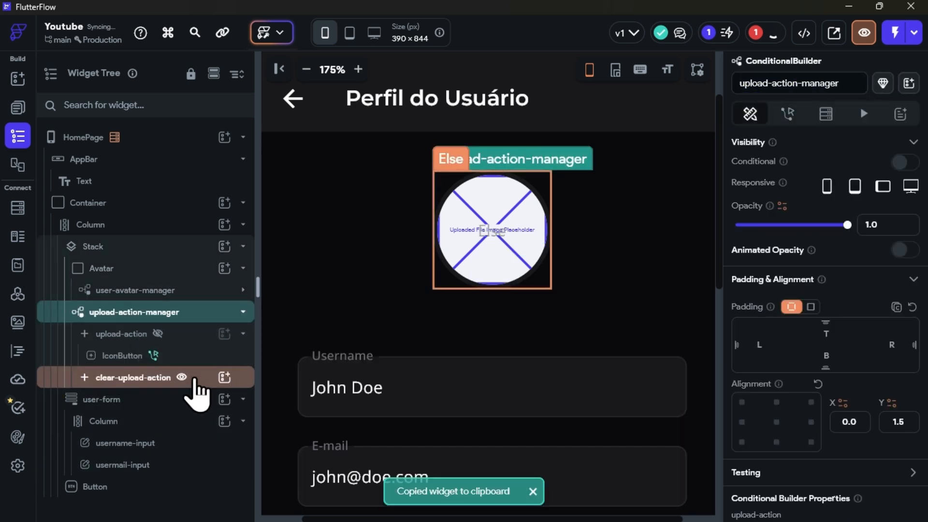
left_click(207, 382)
key("ctrl+v")
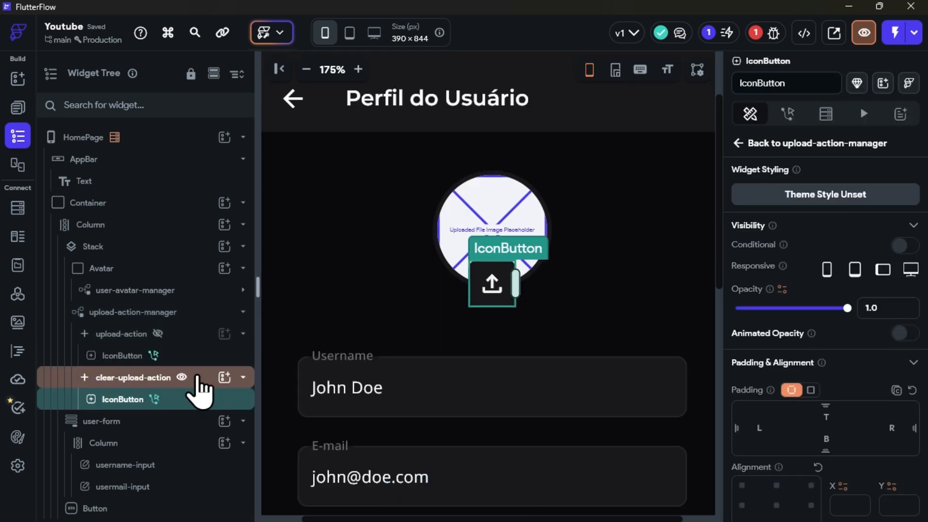
Change the icon of the clear-upload-action IconButton to Close Rounded, found by searching for "close".
scroll(839, 346, "down", 8)
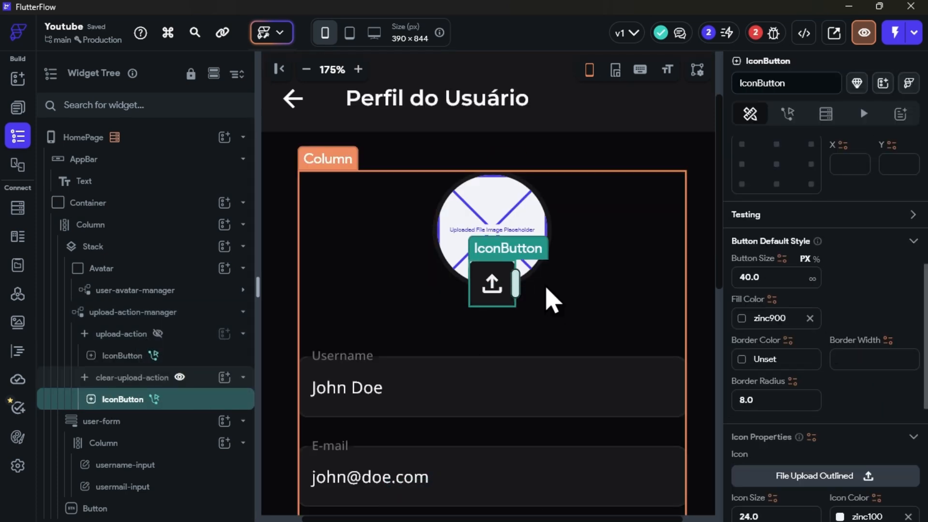
scroll(816, 383, "down", 5)
left_click(815, 207)
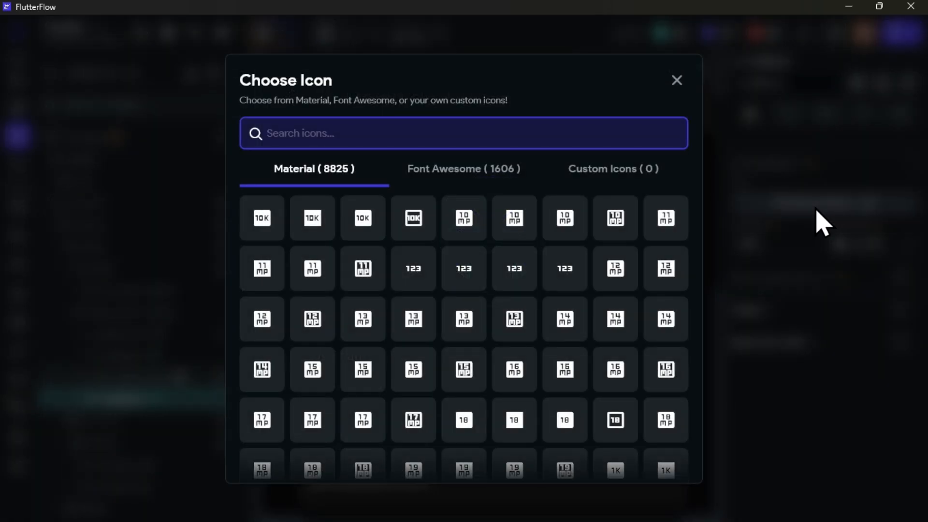
type("times")
key("BackSpace")
key("BackSpace")
key("BackSpace")
key("BackSpace")
key("BackSpace")
type("c")
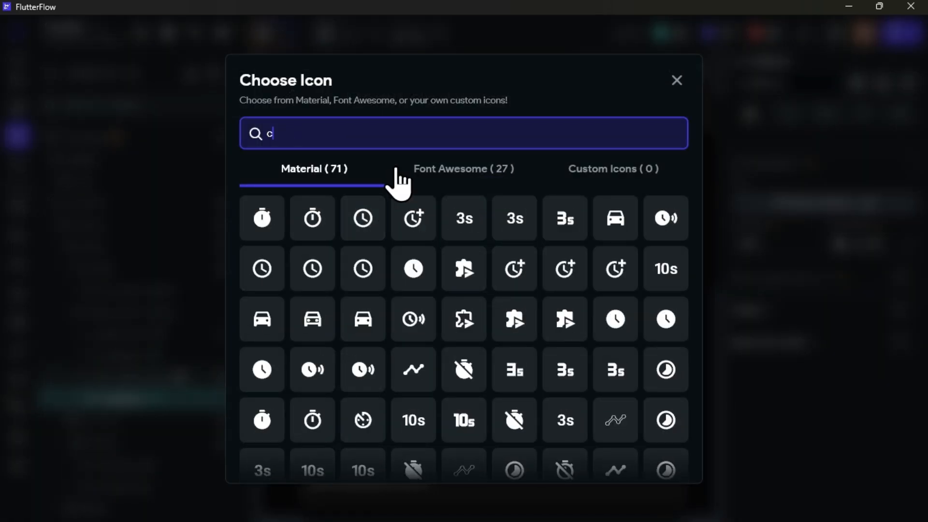
type("lose")
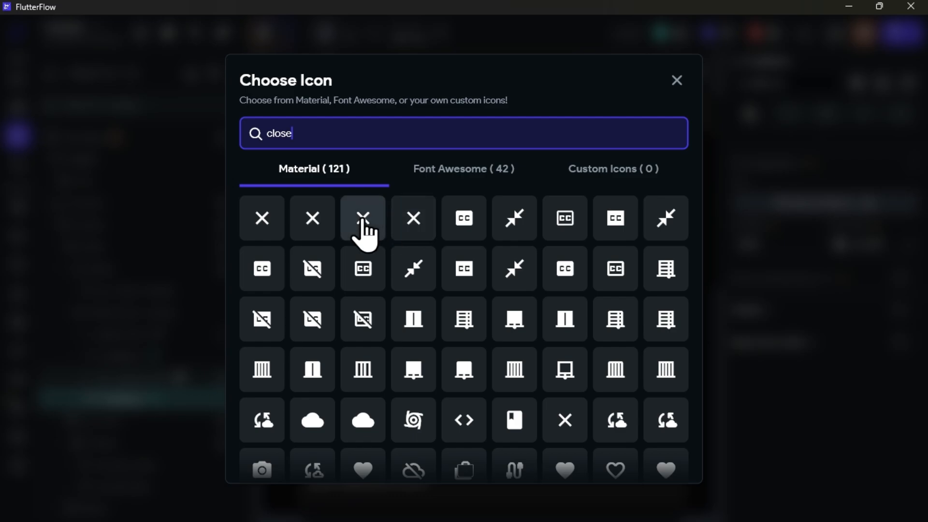
left_click(364, 236)
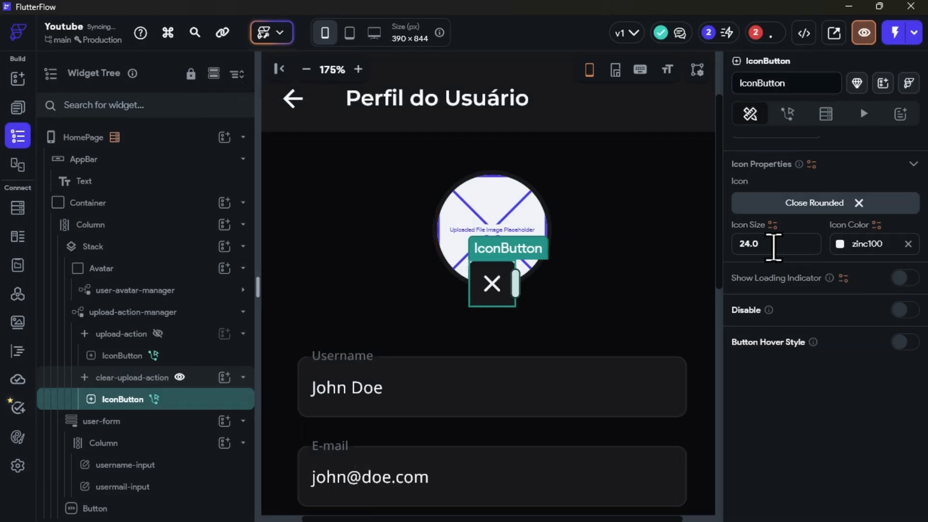
Set the fill color of the clear-upload-action IconButton to the theme color Error, found by searching for "err".
left_click(840, 245)
left_click(841, 244)
scroll(812, 261, "up", 4)
left_click(741, 251)
type("err")
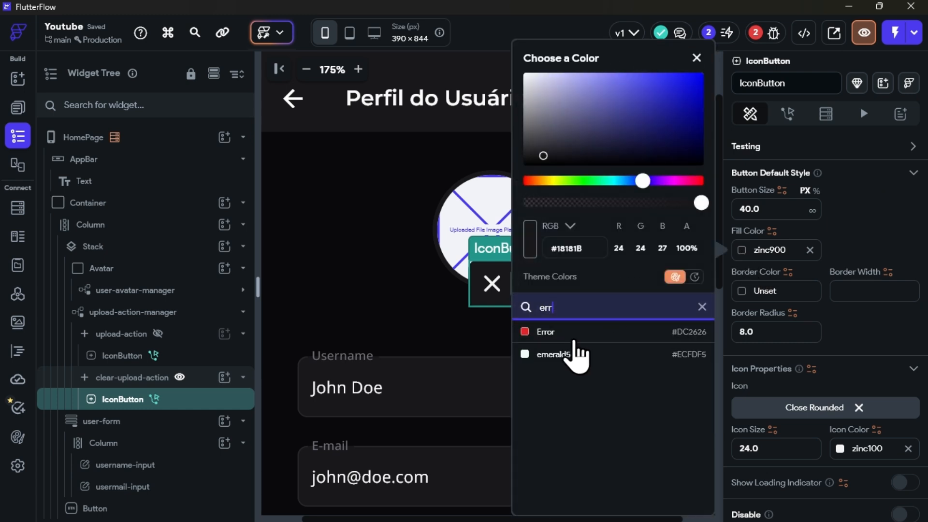
left_click(556, 331)
left_click(534, 285)
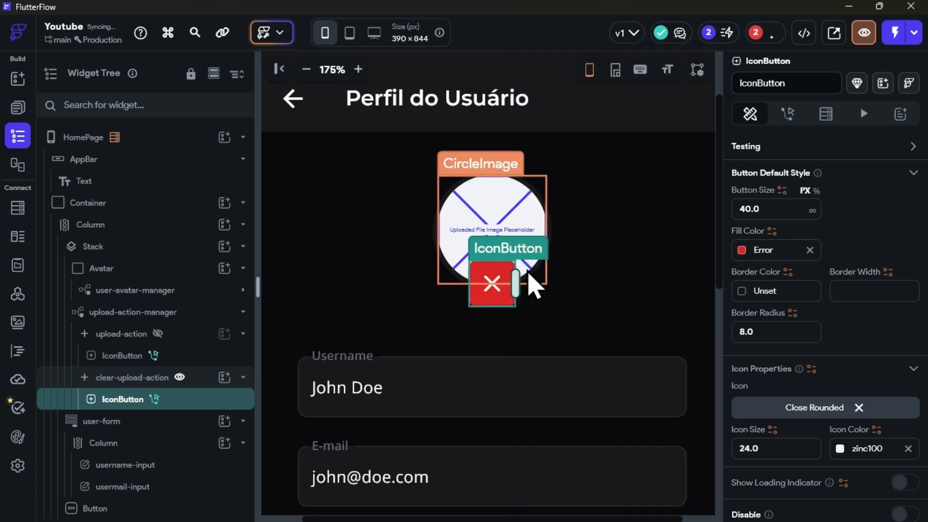
left_click(627, 270)
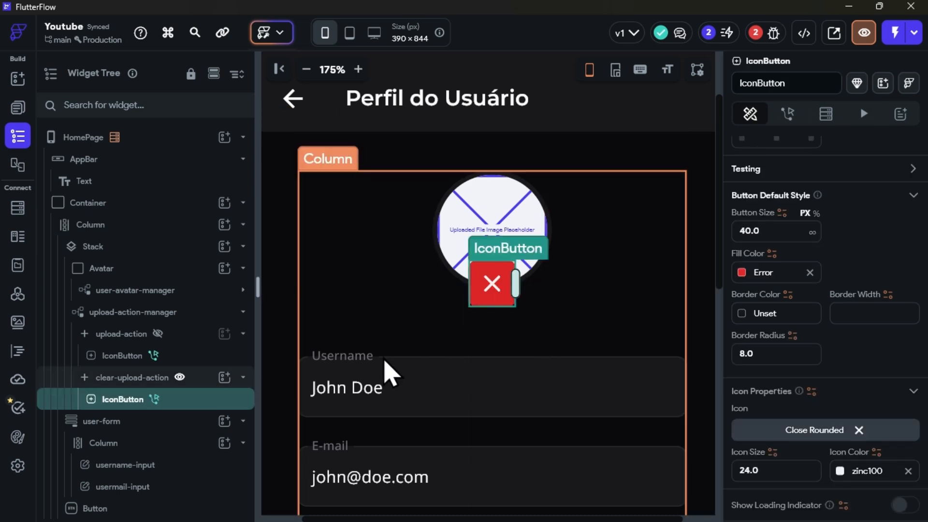
Delete the copied Store media for upload action from the clear-upload-action IconButton's On Tap flow.
left_click(787, 114)
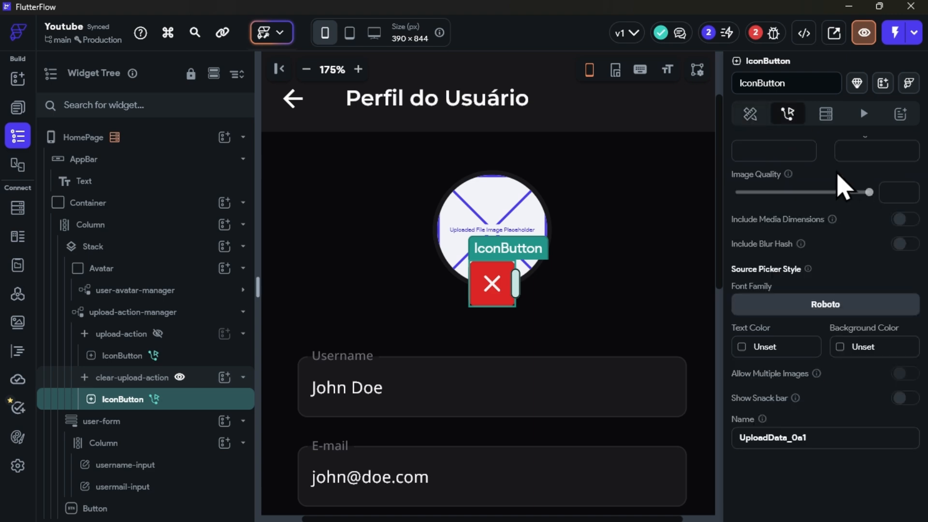
scroll(826, 285, "up", 5)
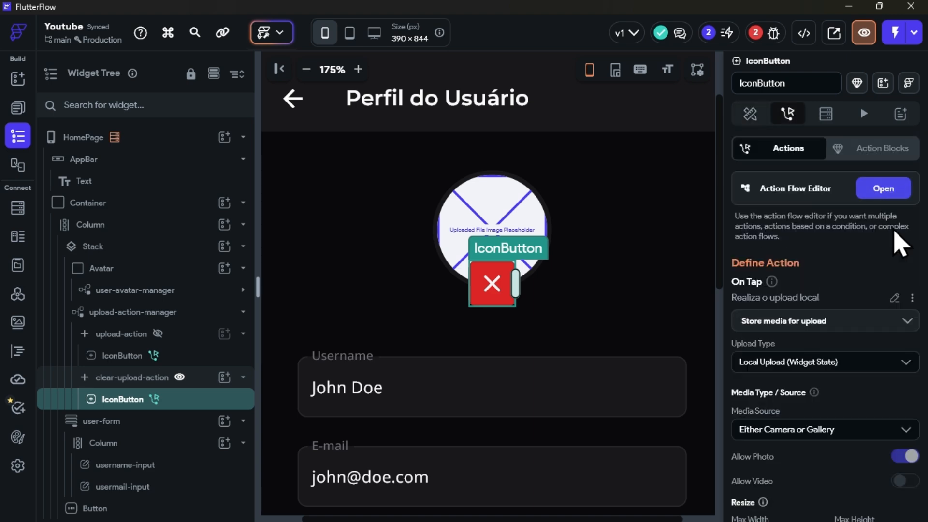
left_click(884, 190)
left_click(519, 140)
left_click(438, 248)
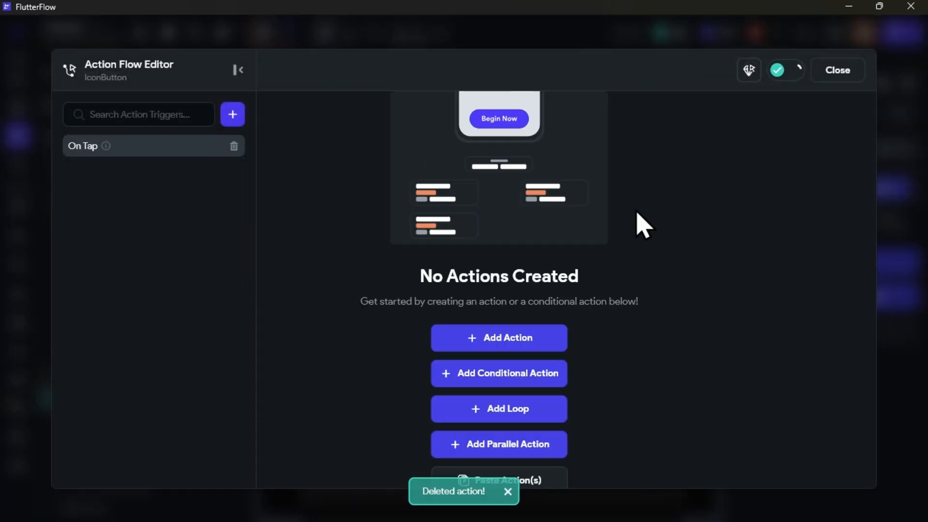
Add a new On Tap action to the clear-upload-action IconButton, search the action list for "clear", and close the flow editor without choosing one.
left_click(580, 338)
left_click(715, 202)
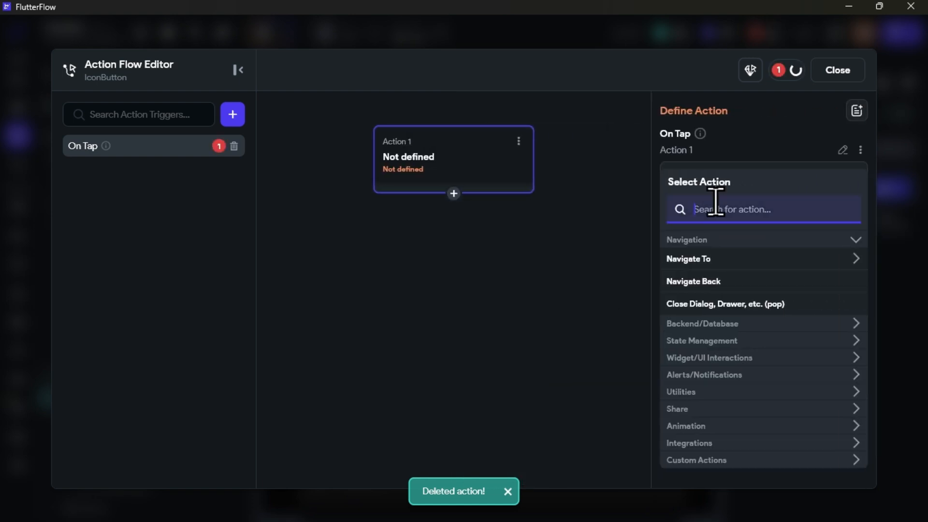
type("clear")
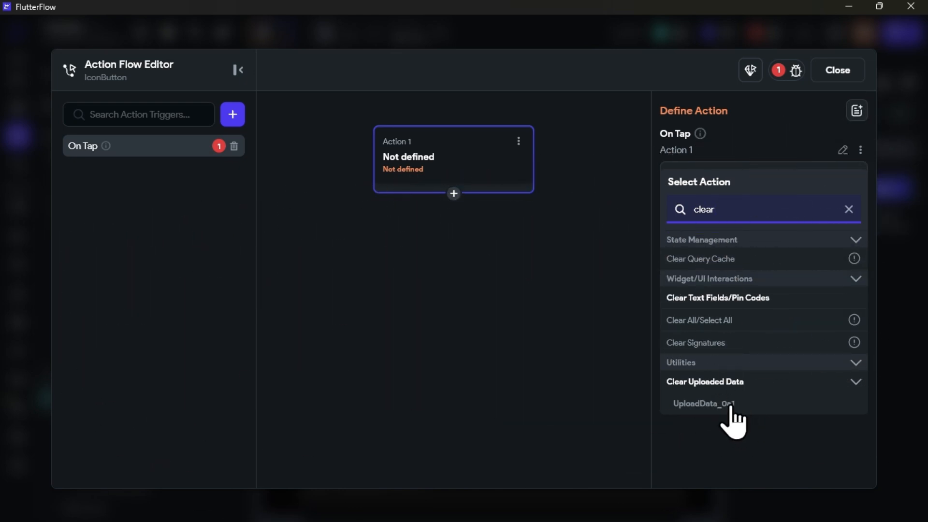
left_click(837, 71)
Rename the uploaded data of the upload-action IconButton's Store media for upload action as avatarLocalUpload.
left_click(121, 356)
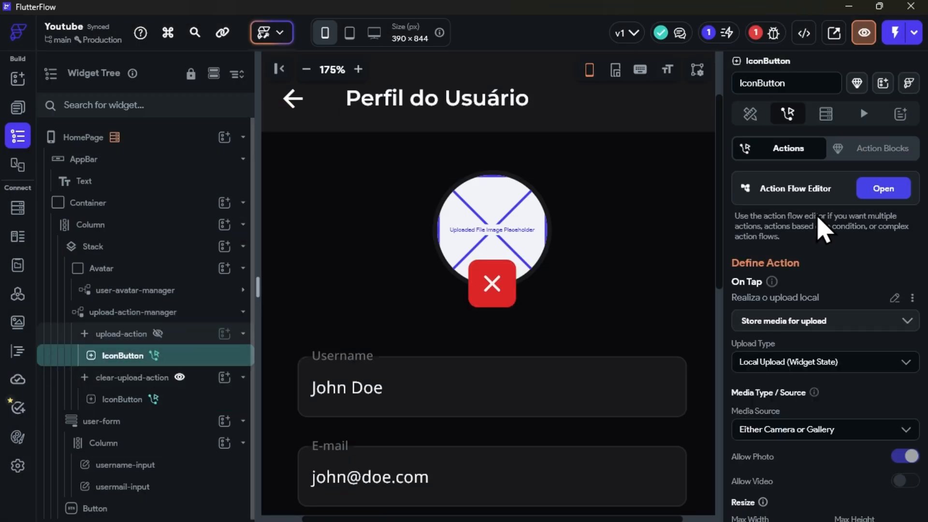
left_click(883, 189)
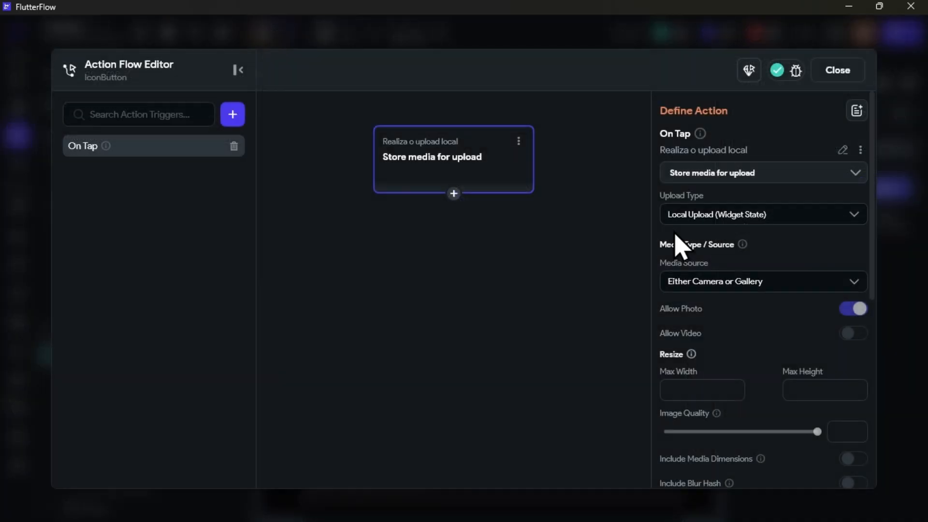
scroll(745, 278, "down", 7)
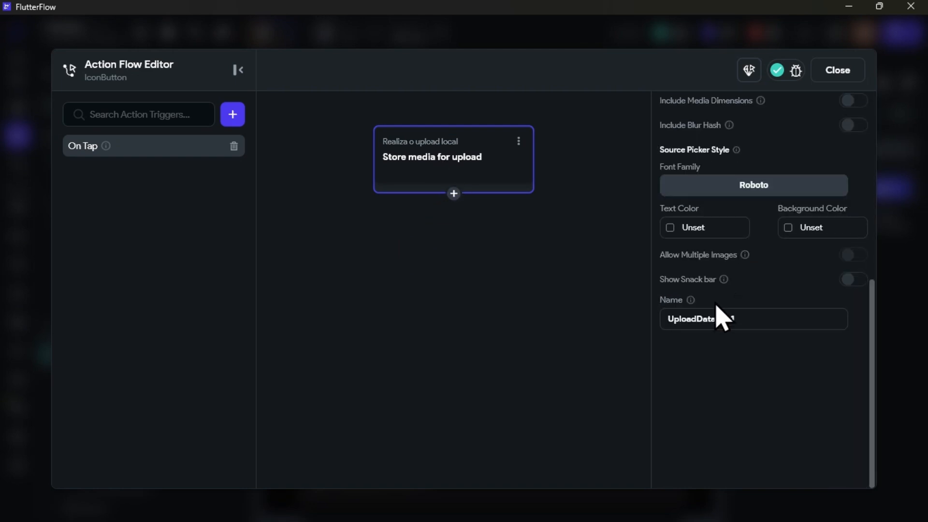
double_click(755, 318)
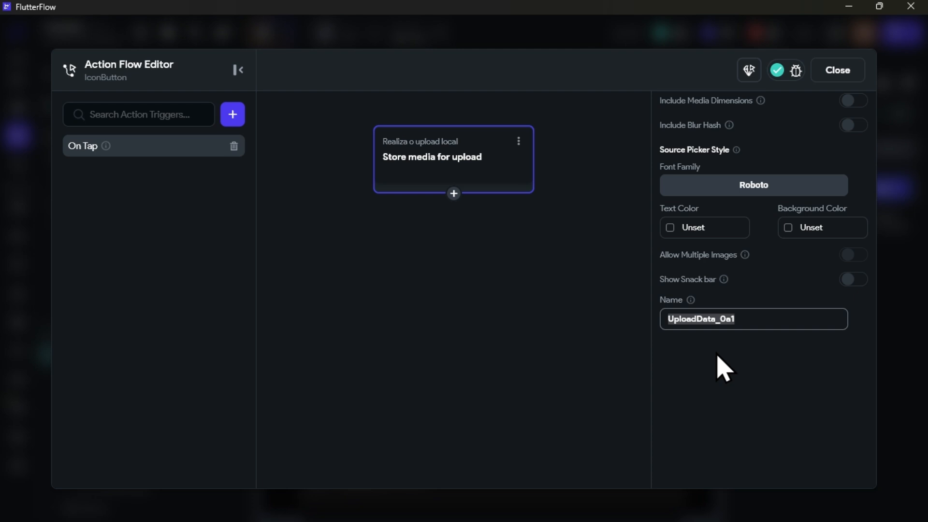
type("avatarLocalUpload")
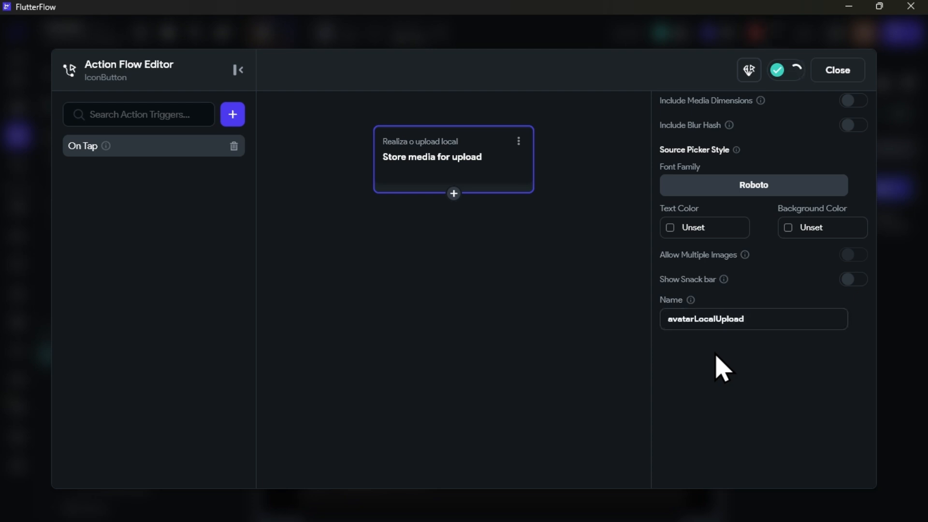
left_click(837, 71)
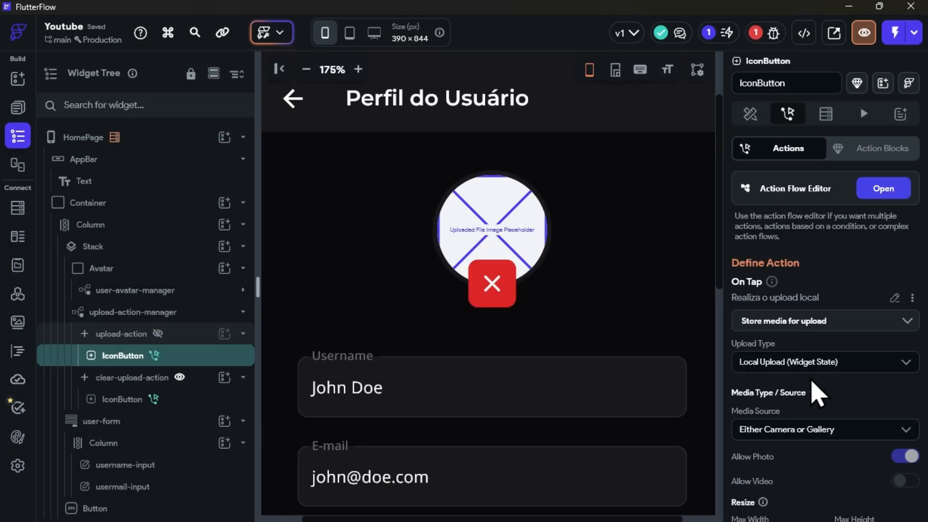
scroll(817, 394, "down", 10)
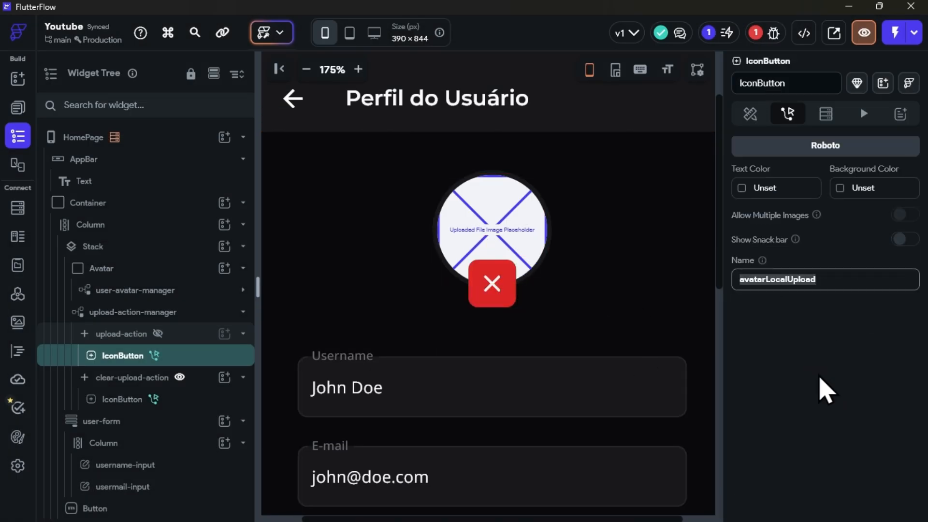
Define the clear-upload-action IconButton's On Tap action as Clear Uploaded Data for avatarLocalUpload.
left_click(492, 285)
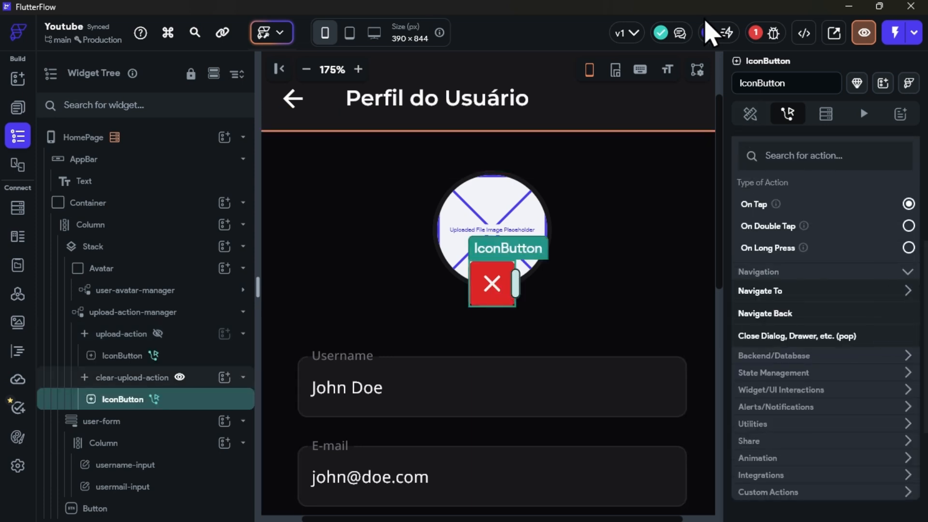
left_click(860, 192)
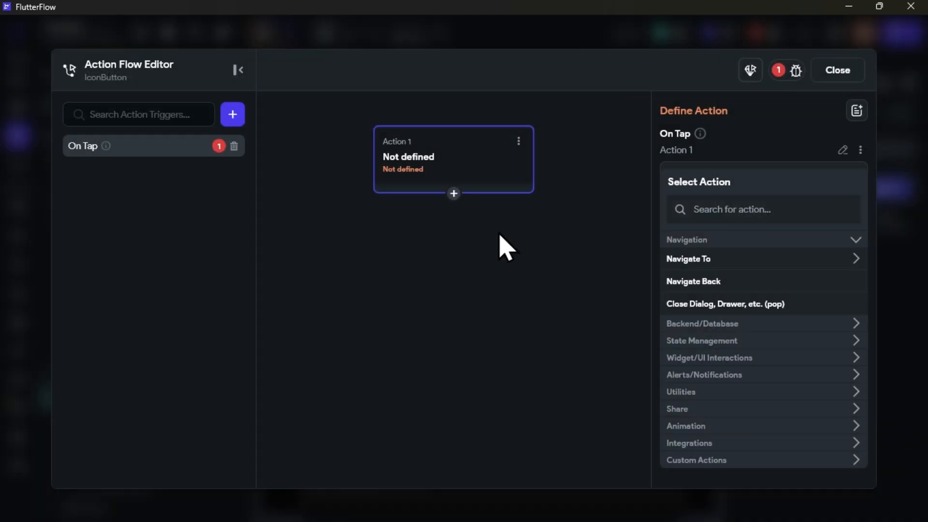
left_click(721, 202)
type("clear")
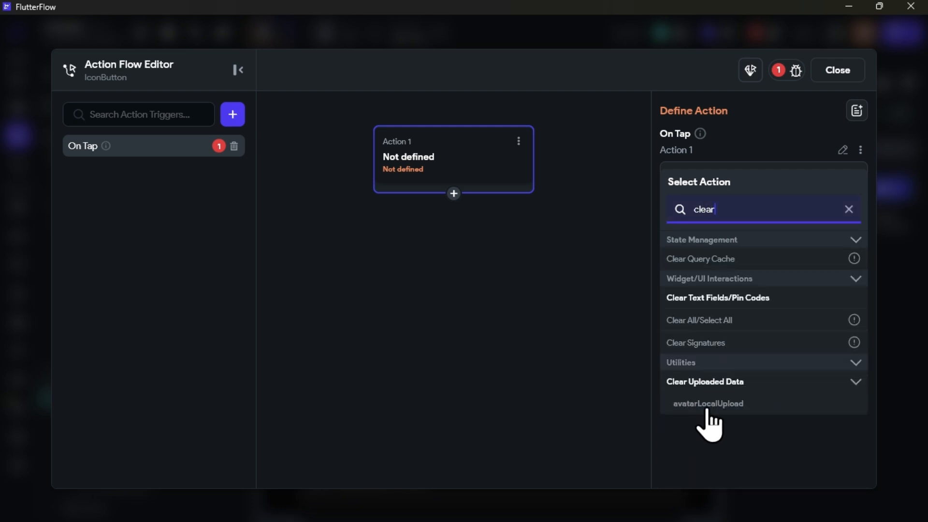
left_click(713, 410)
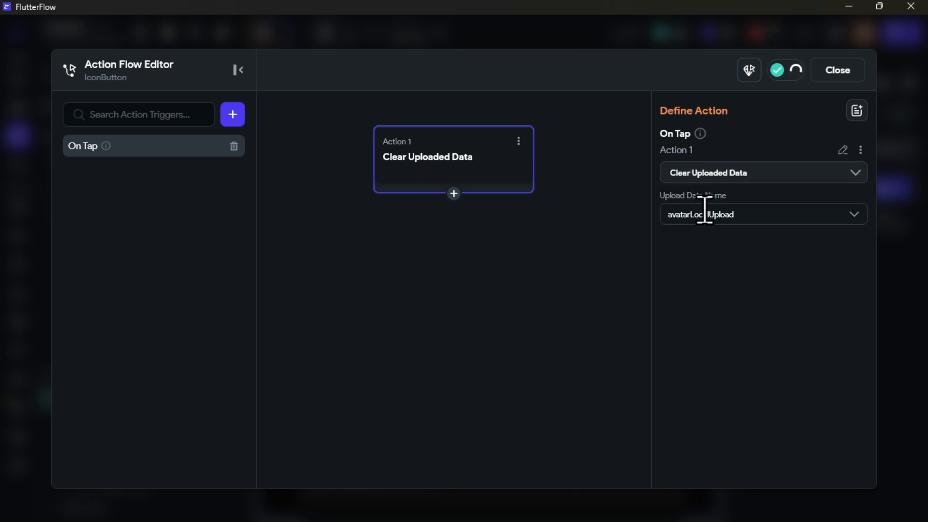
left_click(829, 73)
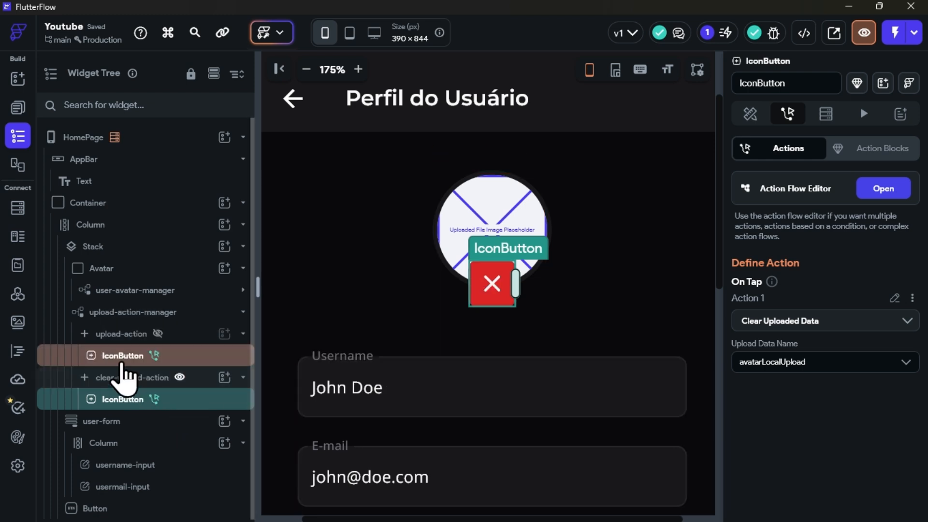
Collapse the upload-action-manager and Avatar branches in the widget tree.
left_click(120, 313)
left_click(242, 312)
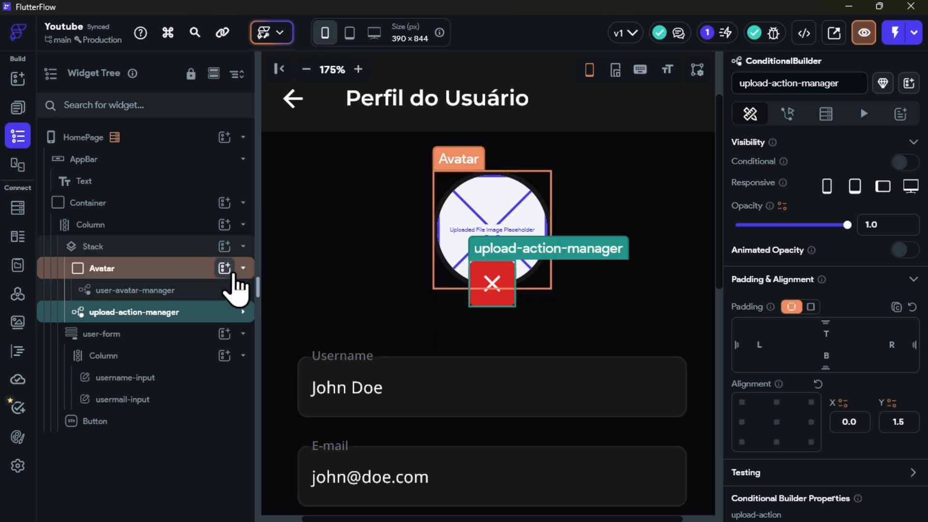
scroll(244, 283, "down", 1)
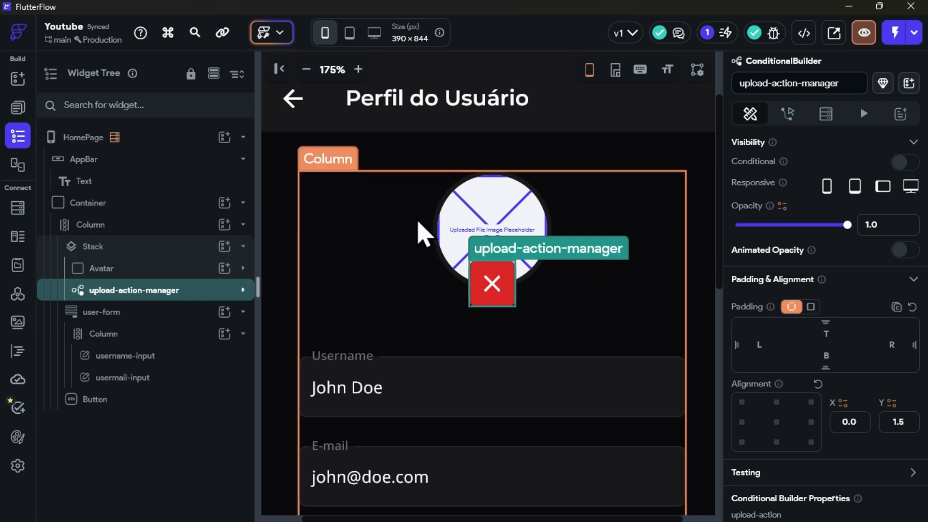
Examine the whole profile page layout, from the header and avatar down to the Salvar alterações button.
left_click(306, 69)
left_click(306, 69)
left_click(306, 69)
scroll(563, 207, "down", 5)
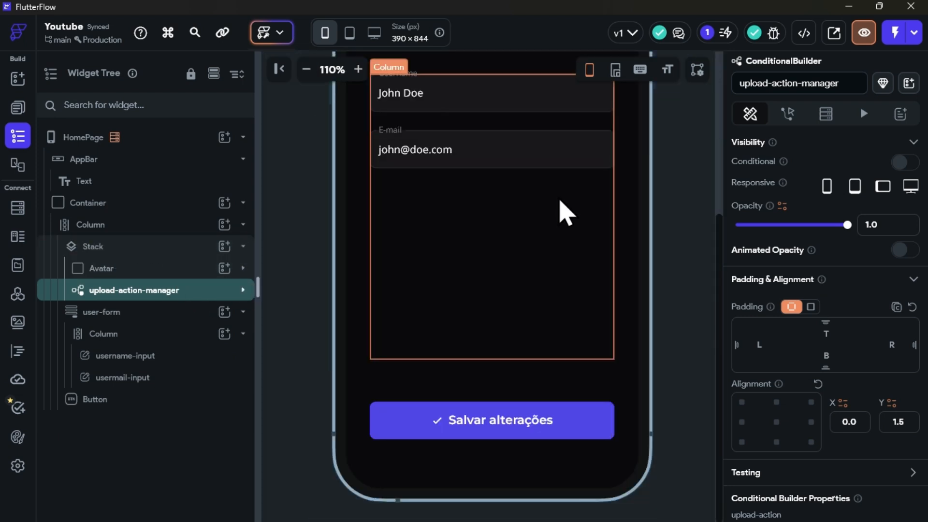
scroll(563, 215, "up", 5)
left_click(673, 159)
scroll(522, 223, "down", 5)
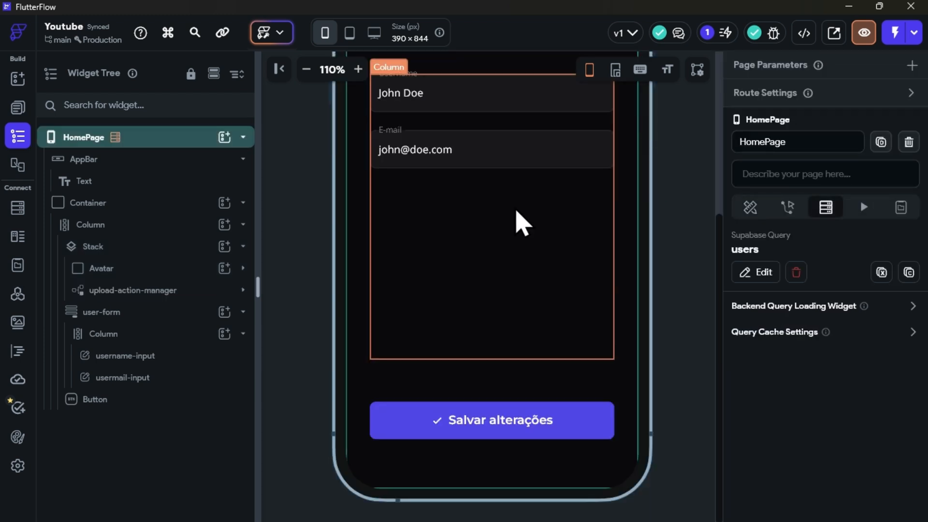
scroll(480, 213, "up", 5)
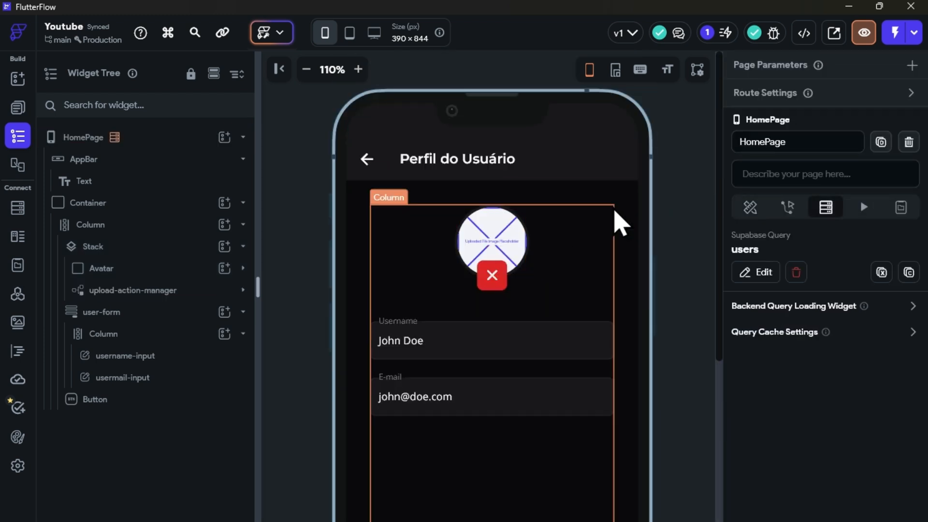
Launch Test Mode in the browser, check the user record's avatar field in Supabase, and return to the running app.
left_click(894, 35)
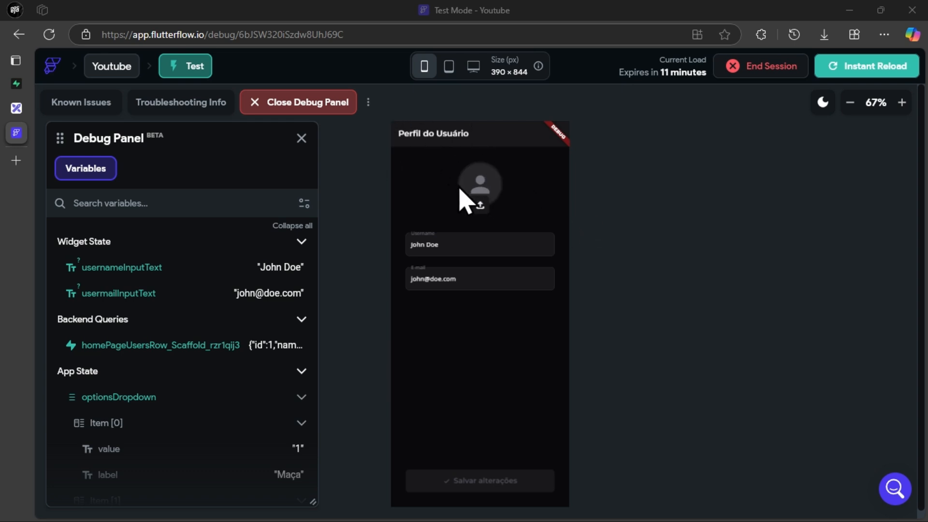
left_click(16, 83)
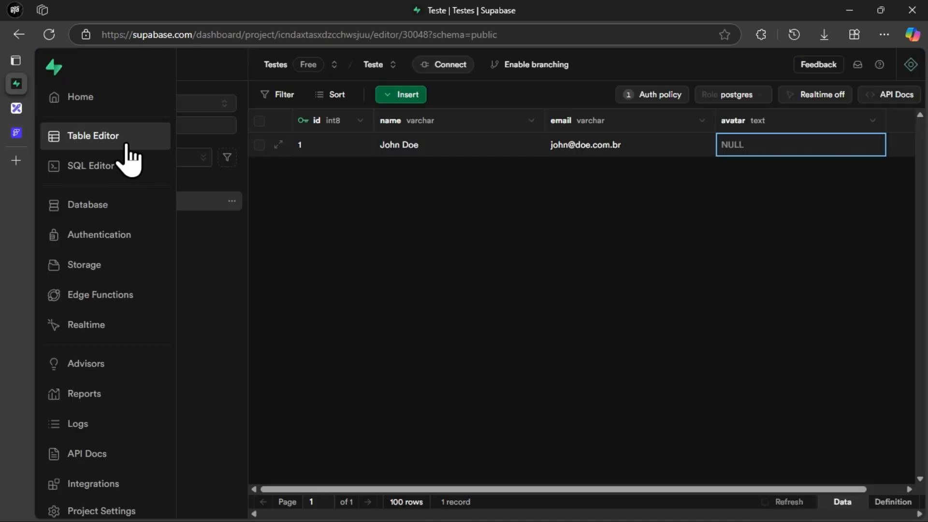
left_click(16, 133)
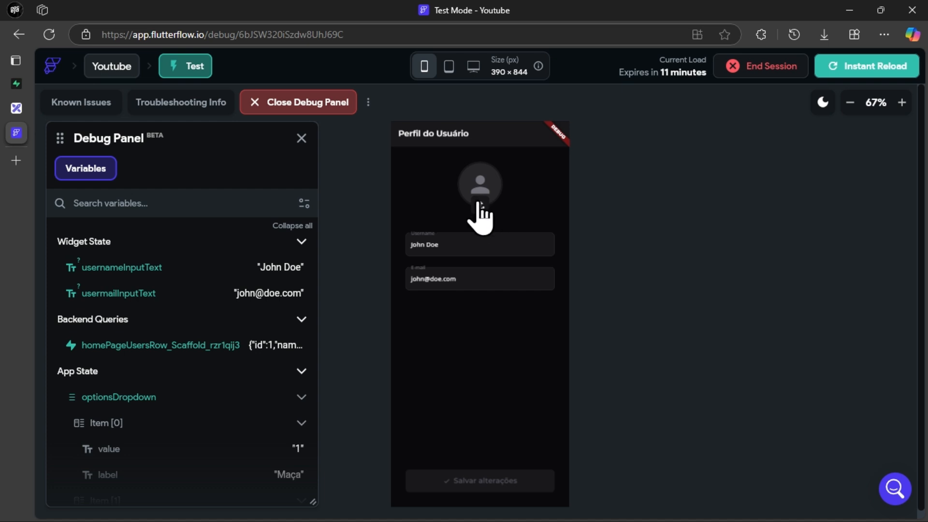
Upload the user-upload image from the Downloads folder as the profile avatar, using Gallery as the source.
left_click(480, 205)
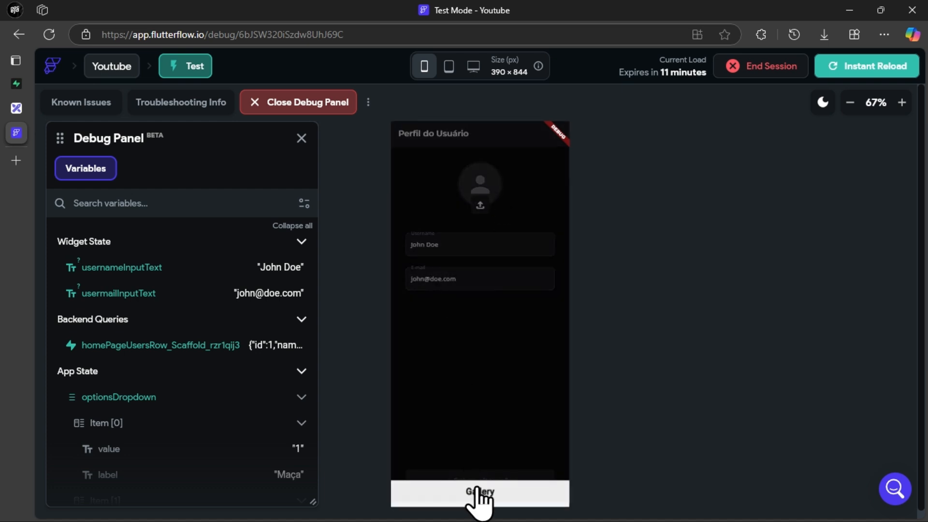
left_click(480, 493)
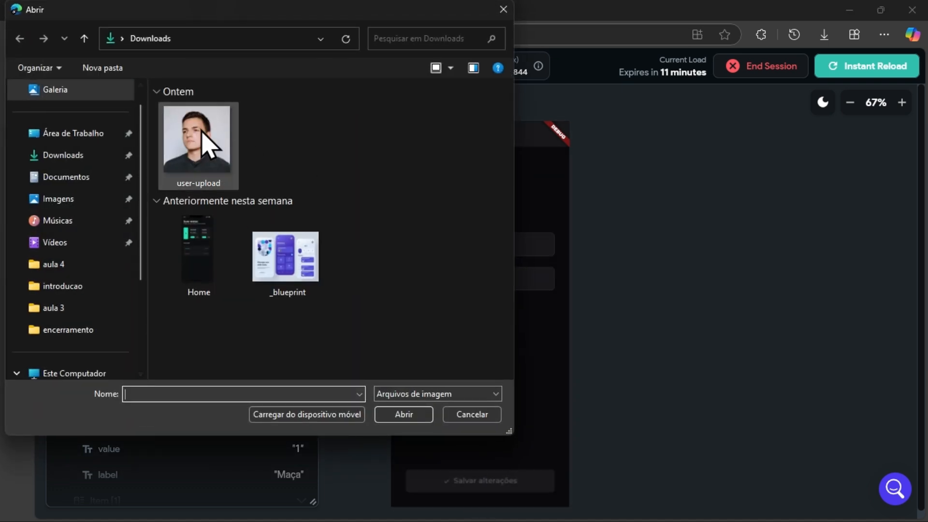
left_click(199, 141)
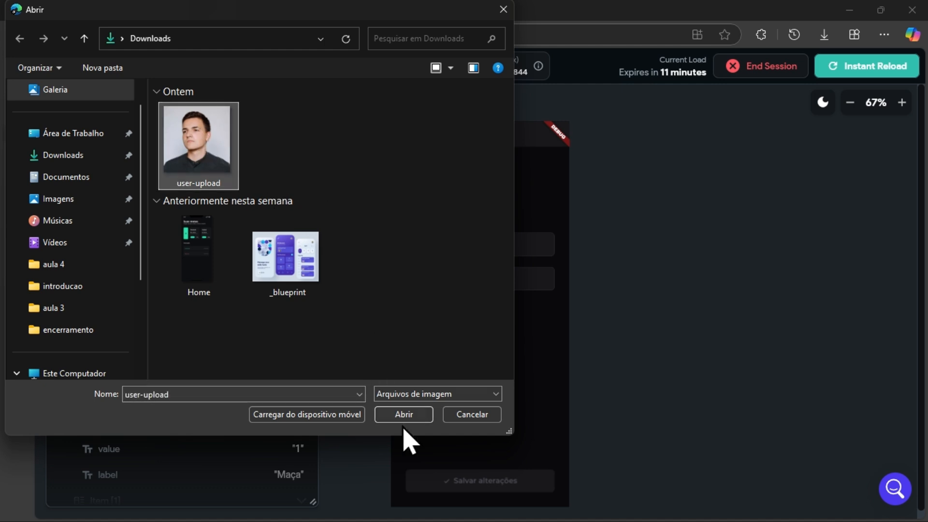
left_click(419, 425)
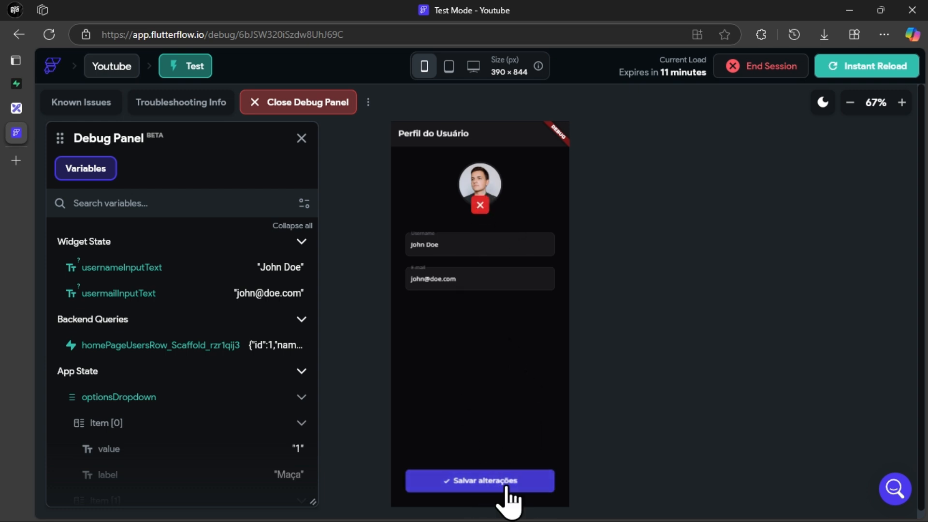
Clear the avatar in the running app and upload the user-upload image from Downloads again through Gallery.
left_click(480, 205)
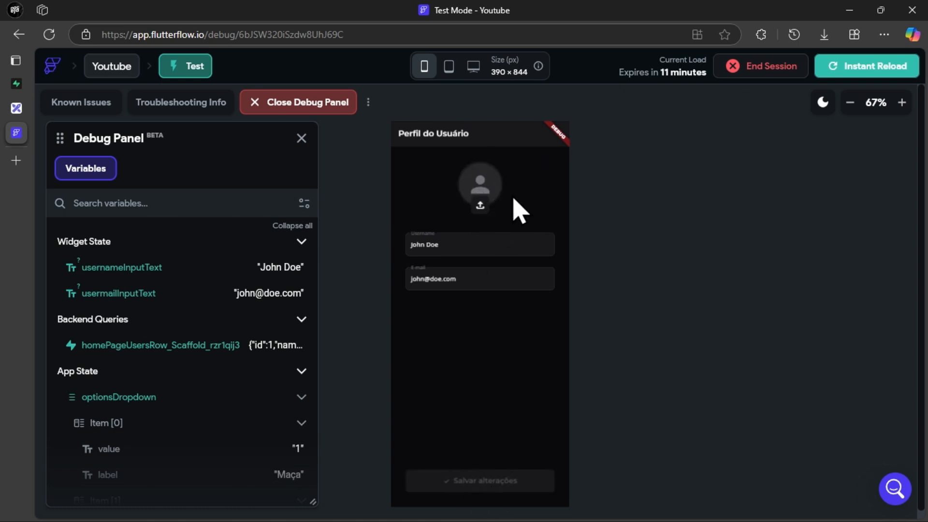
left_click(485, 204)
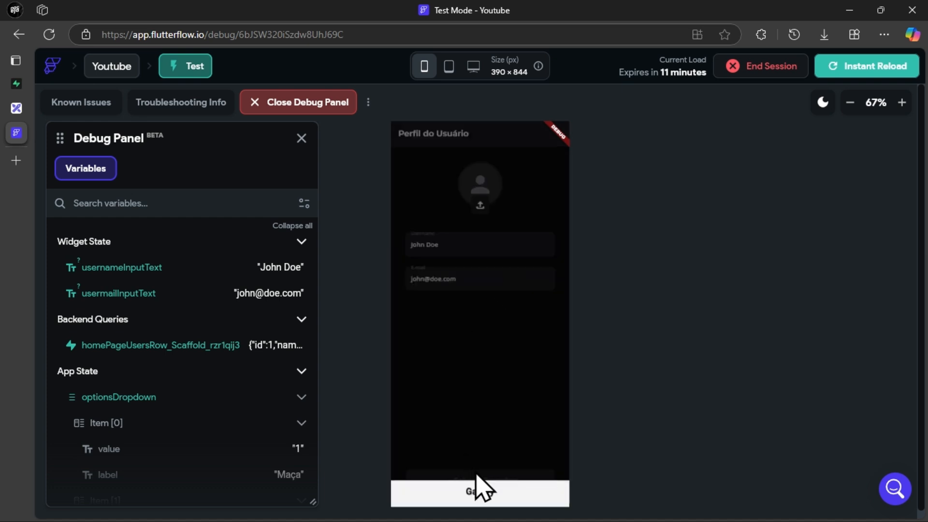
left_click(196, 142)
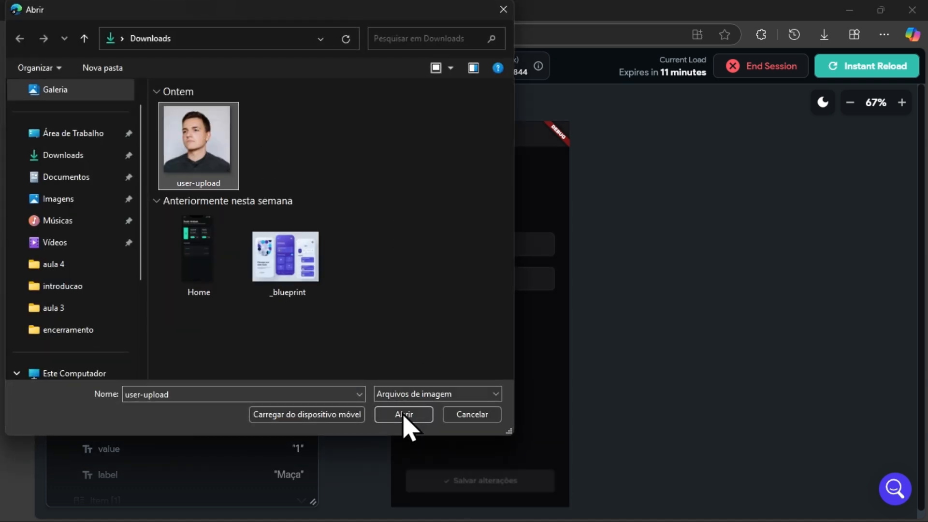
left_click(403, 414)
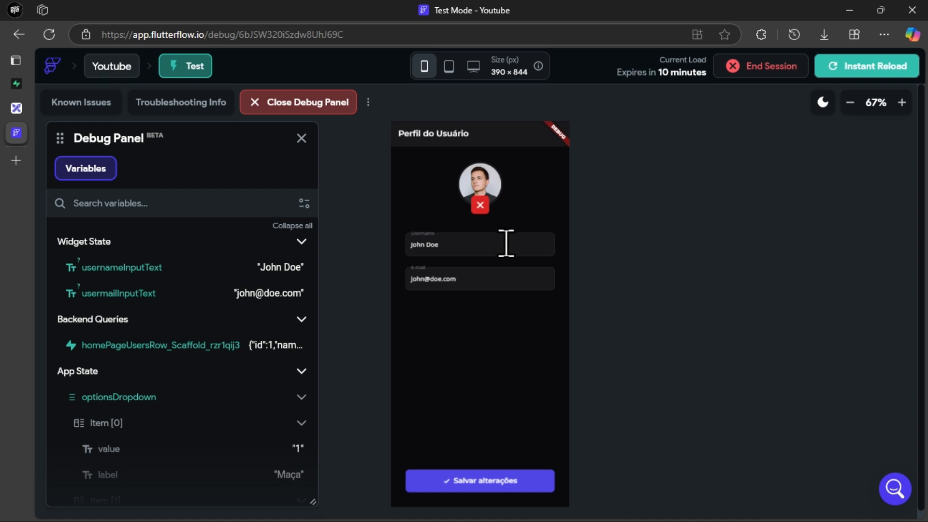
Switch to the FlutterFlow editor and add an On Tap trigger to the Salvar alterações button's action flow.
key("super")
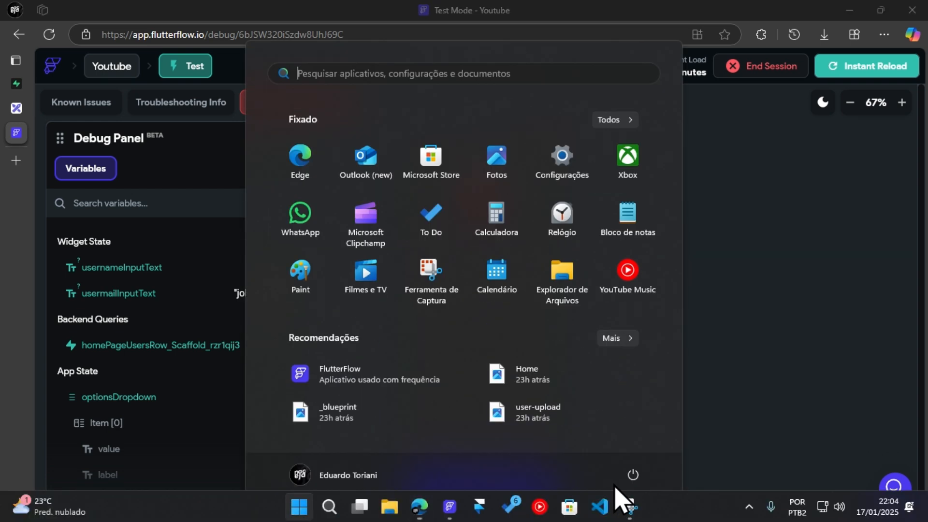
left_click(446, 504)
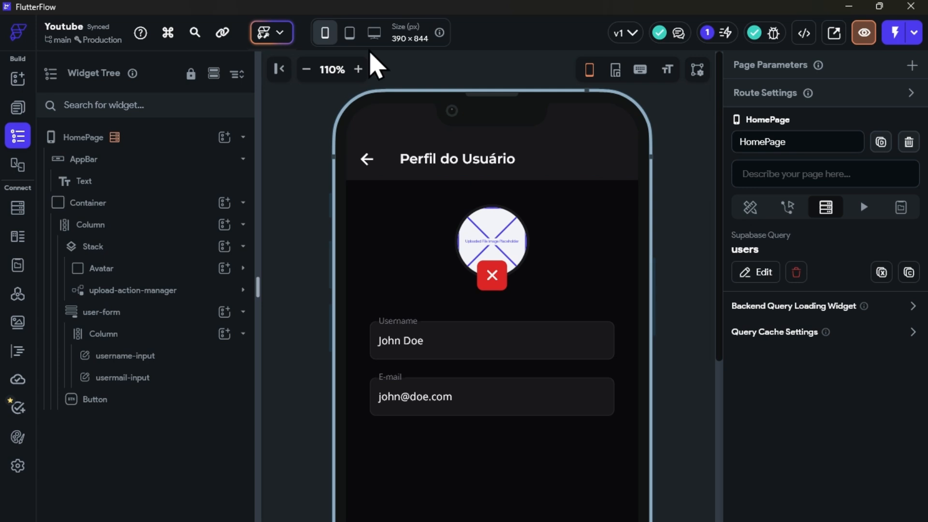
left_click(305, 69)
left_click(306, 69)
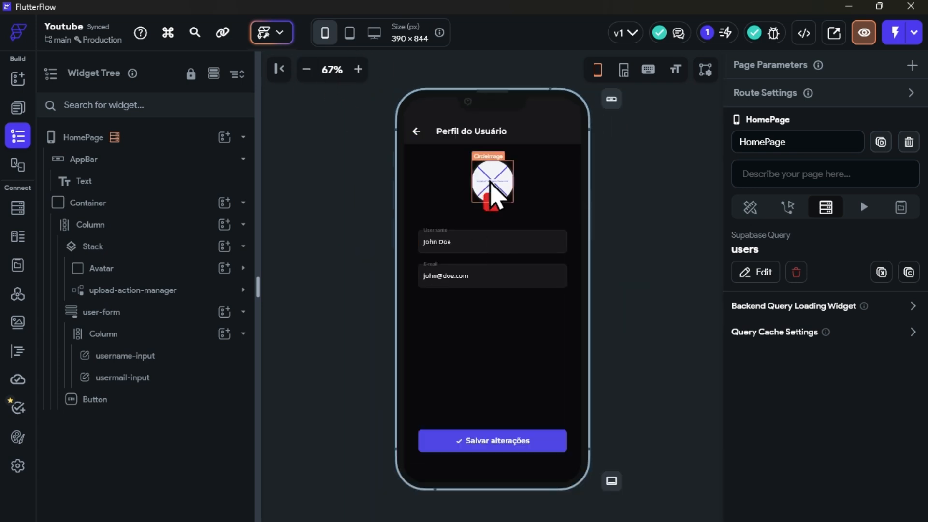
left_click(496, 447)
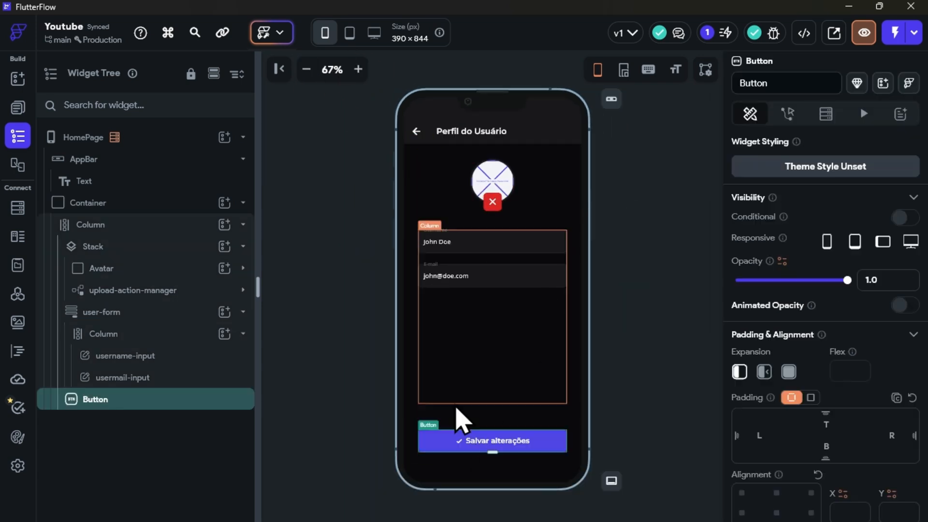
left_click(788, 114)
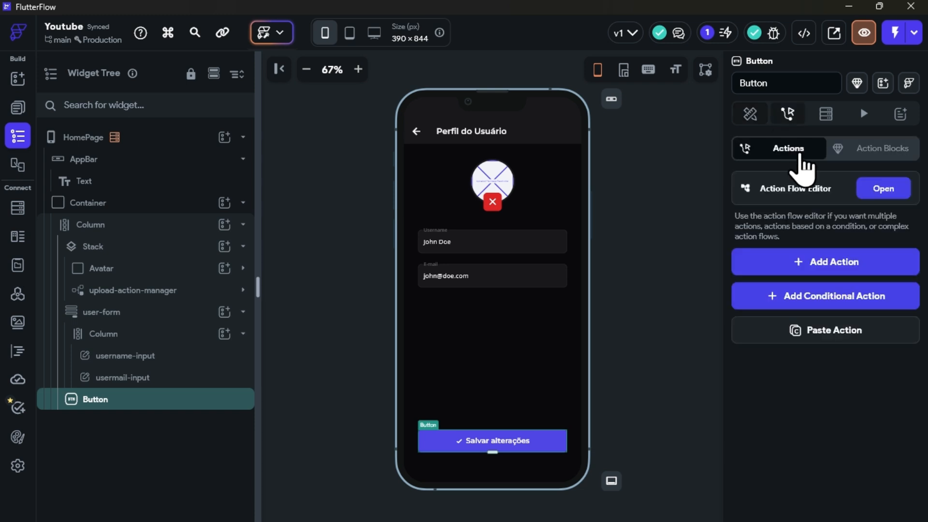
left_click(888, 193)
left_click(403, 255)
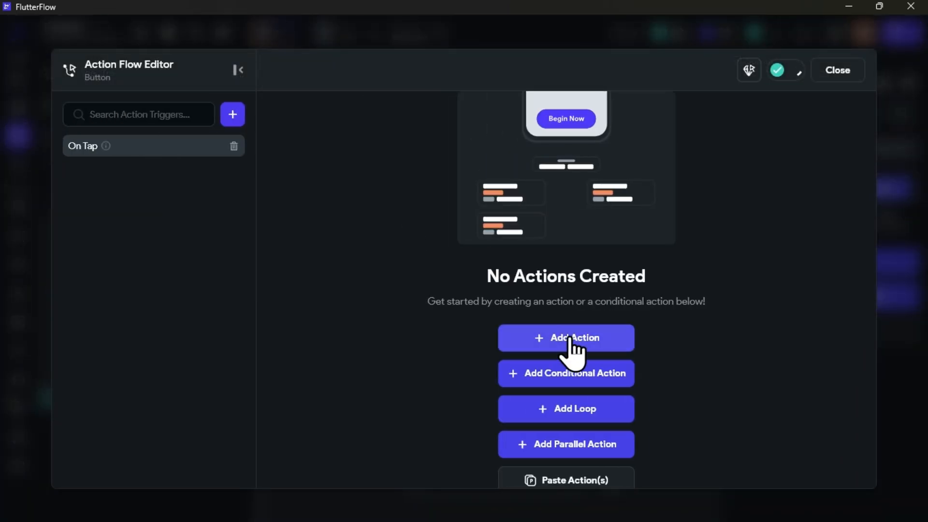
scroll(575, 338, "down", 2)
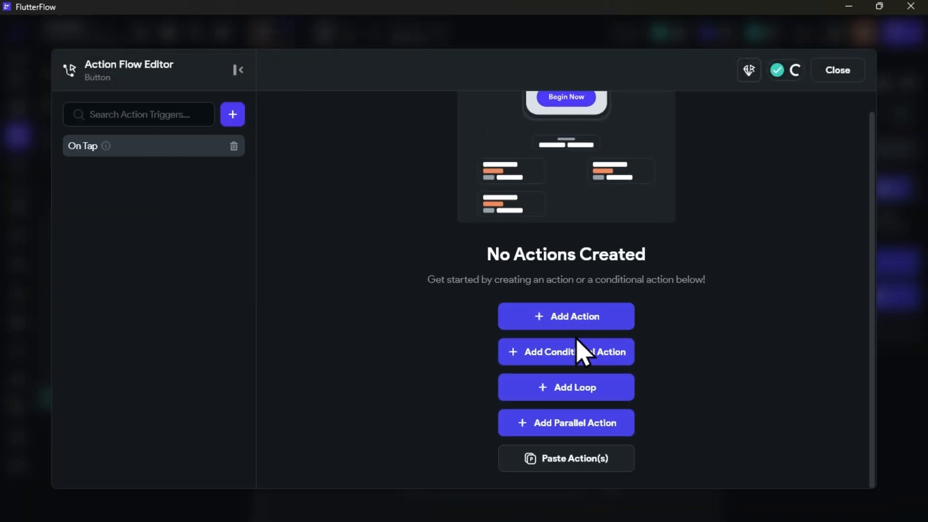
scroll(569, 392, "up", 2)
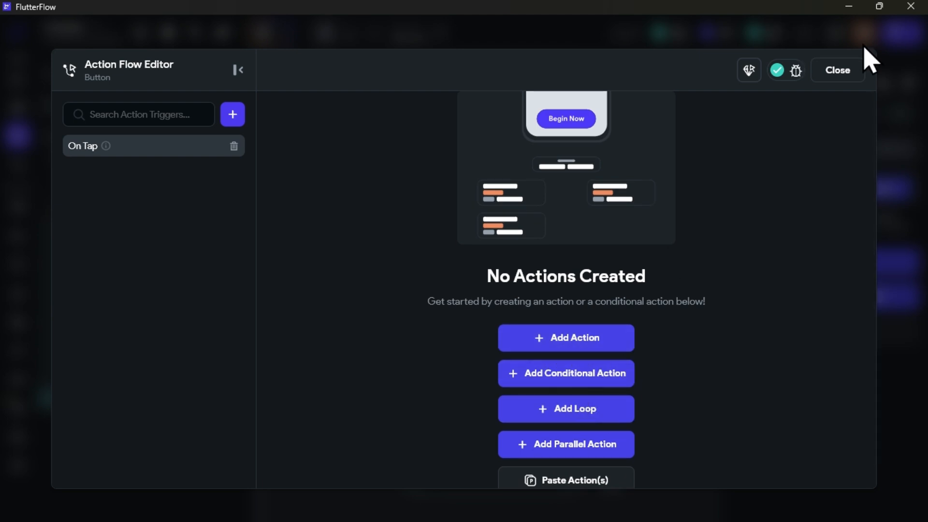
left_click(837, 70)
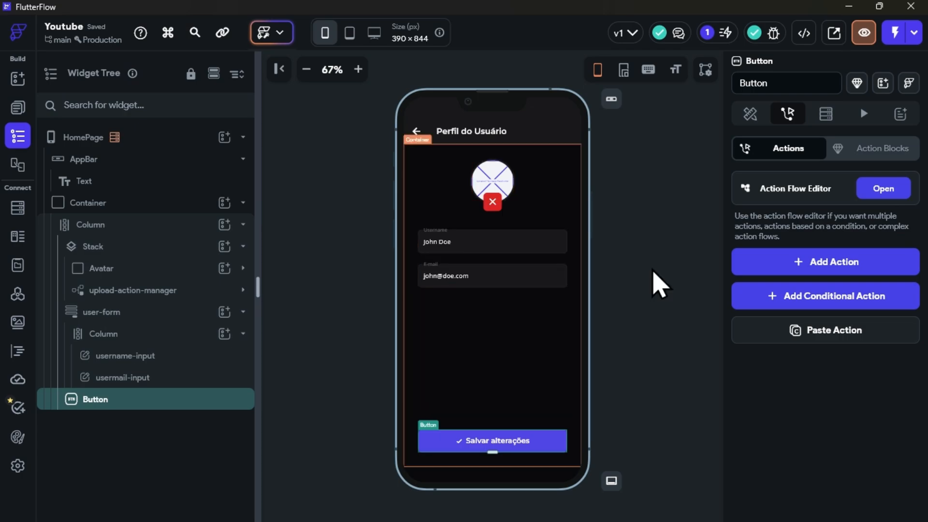
left_click(883, 190)
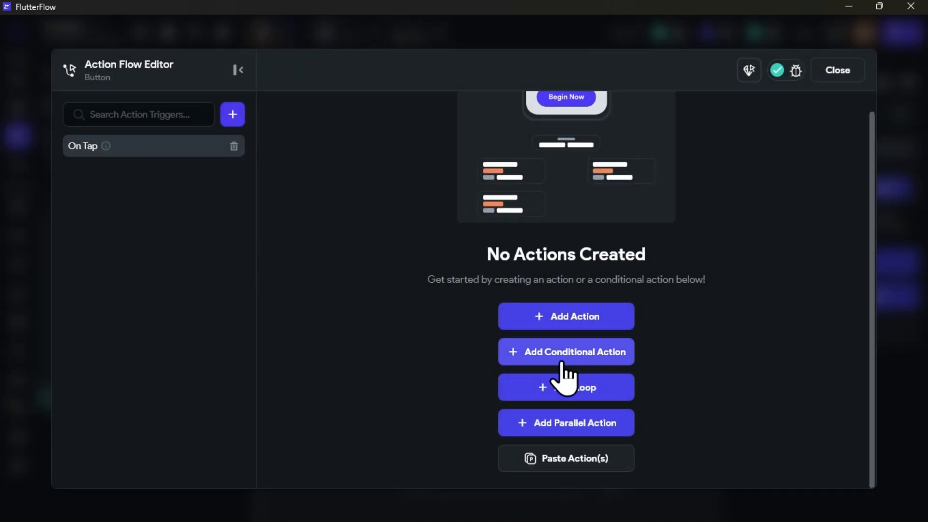
left_click(837, 73)
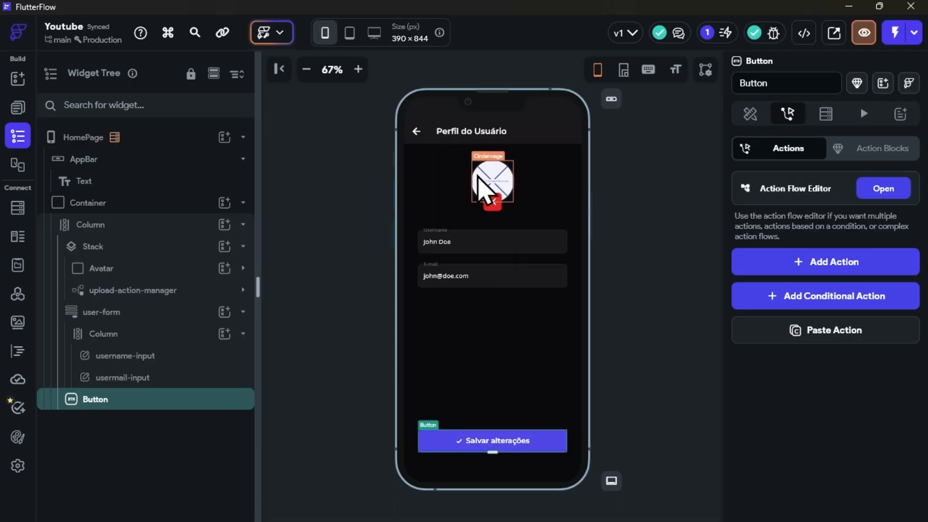
Check the username-input and usermail-input fields, and reopen the Salvar alterações button's action flow.
left_click(450, 248)
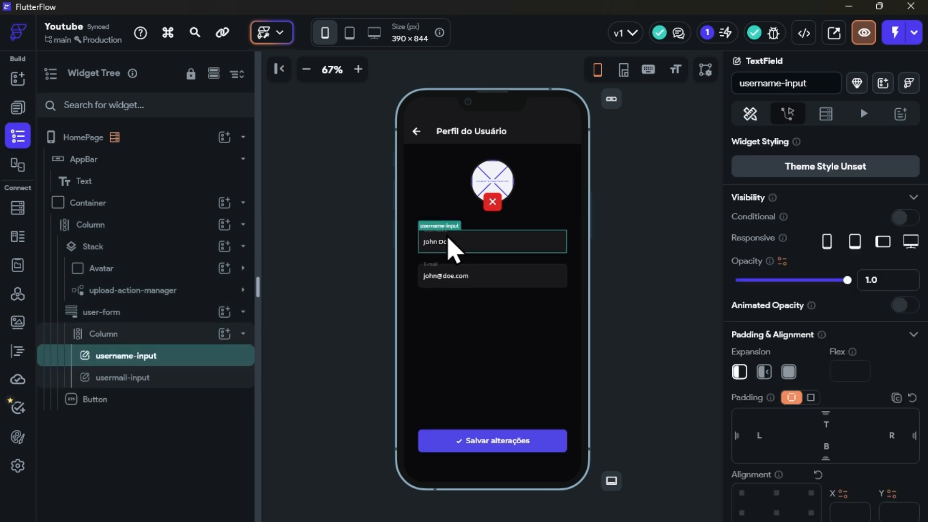
left_click(456, 284)
left_click(449, 248)
left_click(452, 278)
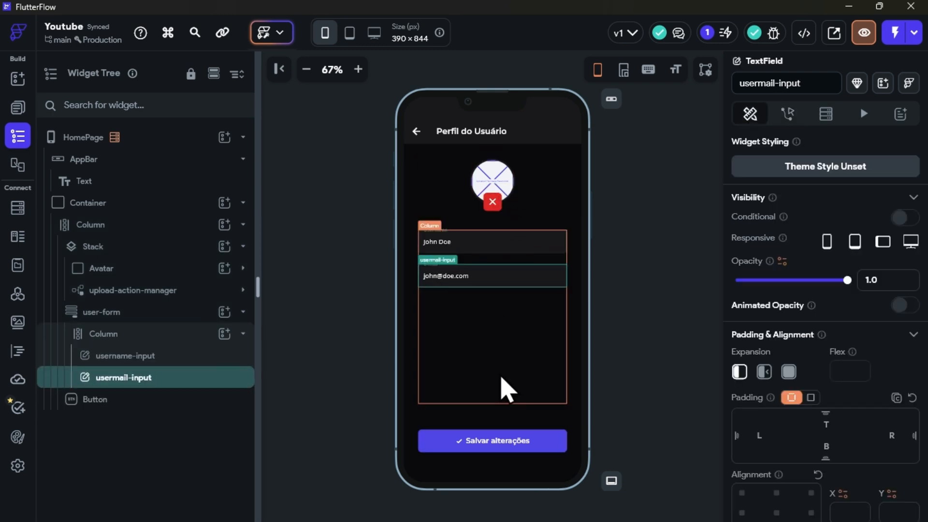
left_click(505, 444)
left_click(880, 194)
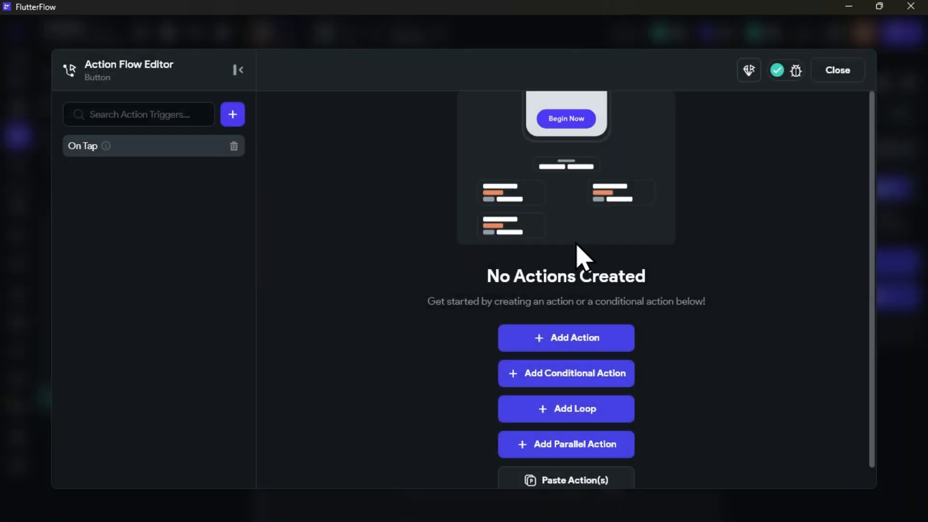
left_click(573, 319)
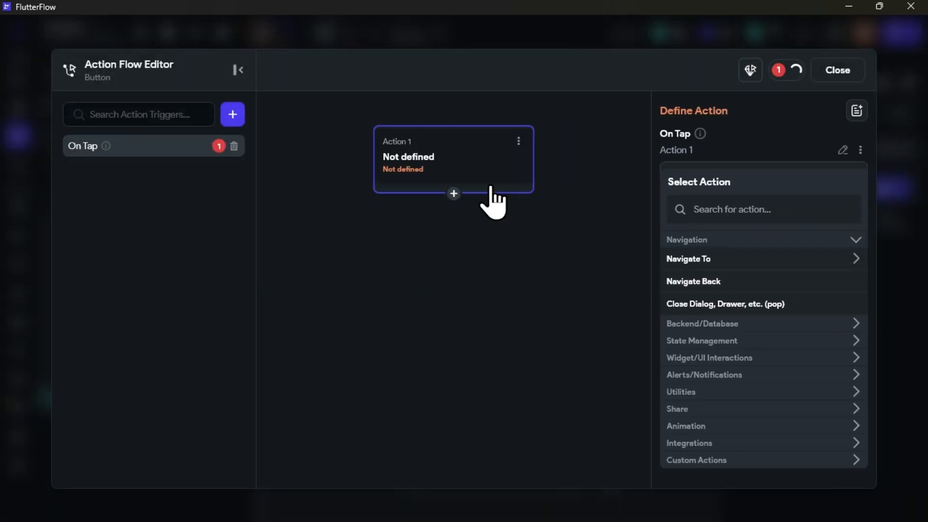
left_click(455, 194)
left_click(519, 141)
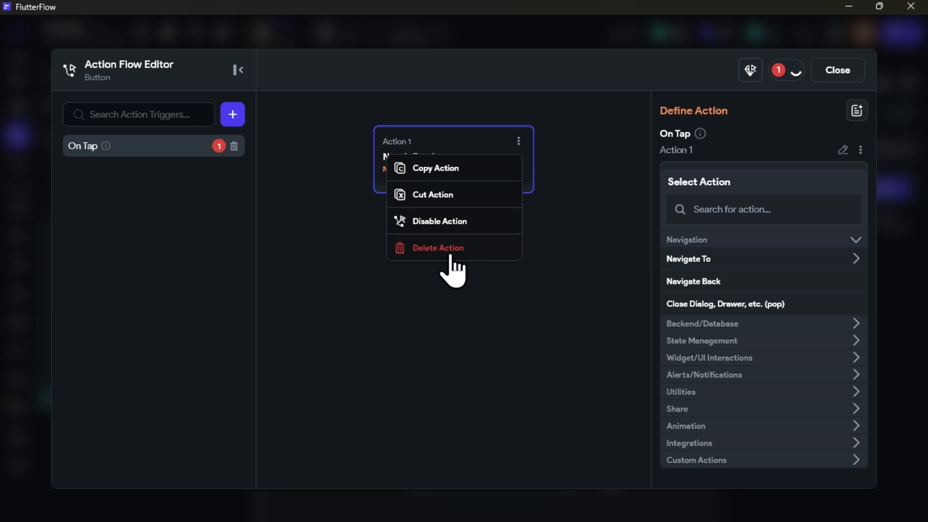
left_click(447, 249)
Add a conditional action using a Single Condition, with the widget state's Uploaded Local File as the first value.
left_click(556, 355)
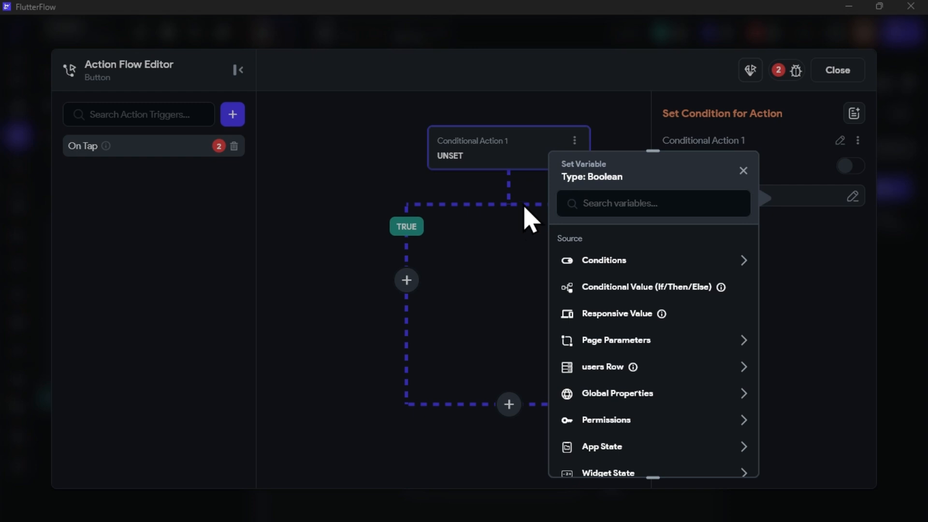
left_click(612, 261)
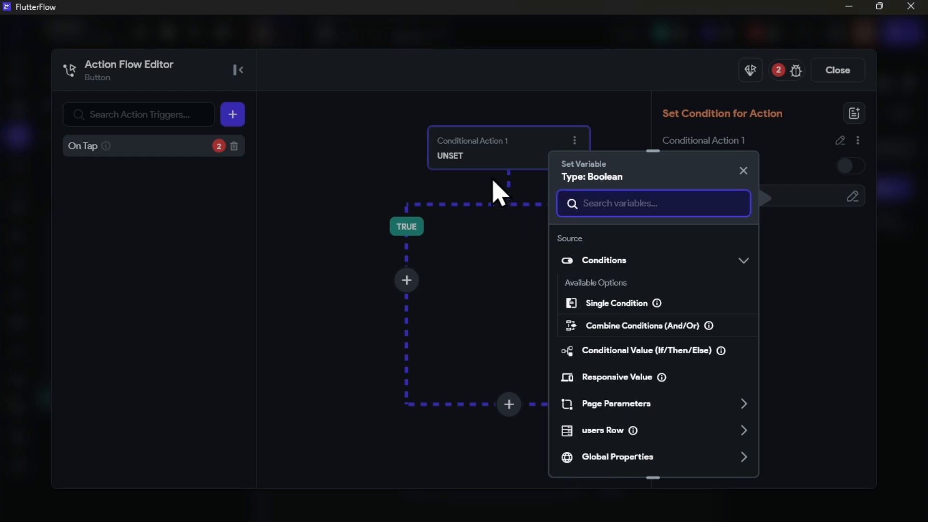
left_click(614, 305)
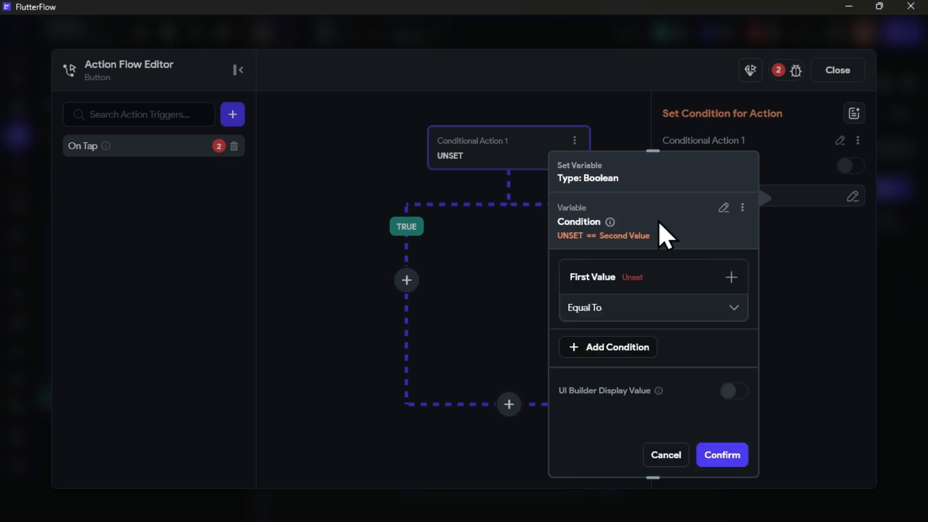
left_click(607, 290)
left_click(594, 306)
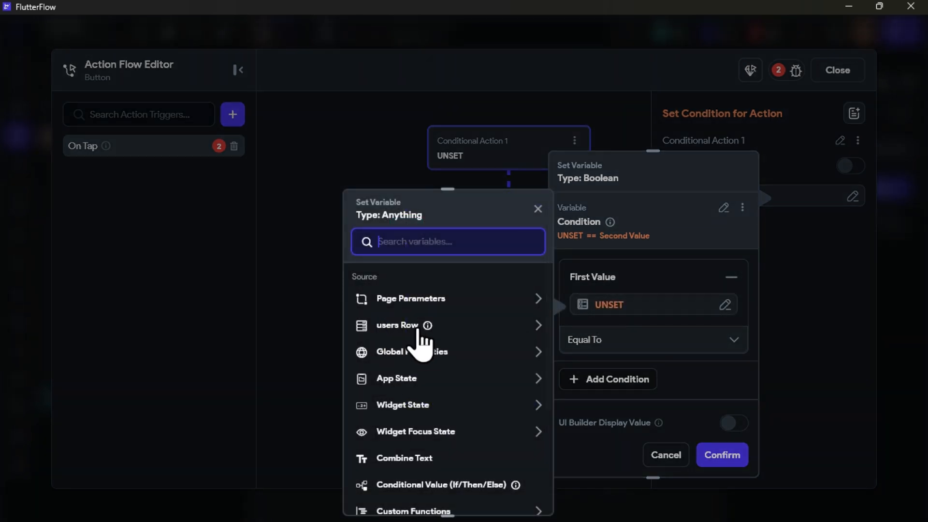
left_click(405, 407)
left_click(409, 449)
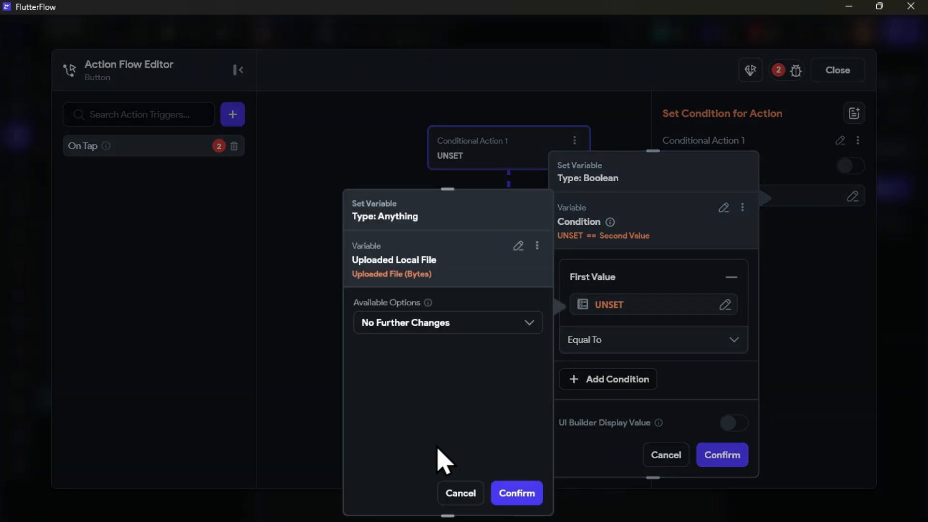
left_click(516, 493)
Set the condition's comparison to Is Set and confirm it.
left_click(623, 333)
scroll(616, 411, "down", 3)
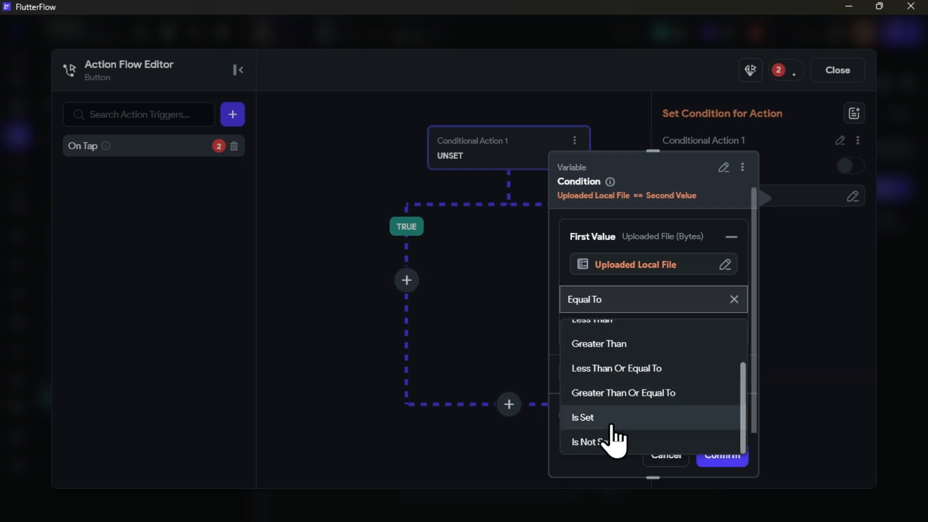
left_click(616, 417)
left_click(722, 455)
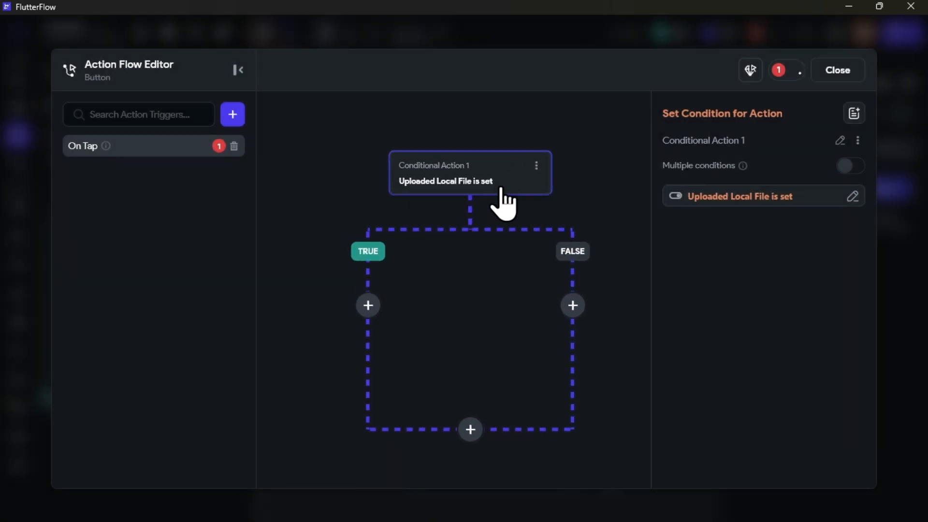
Rename the button's conditional action "Has update avatar upload".
left_click(843, 73)
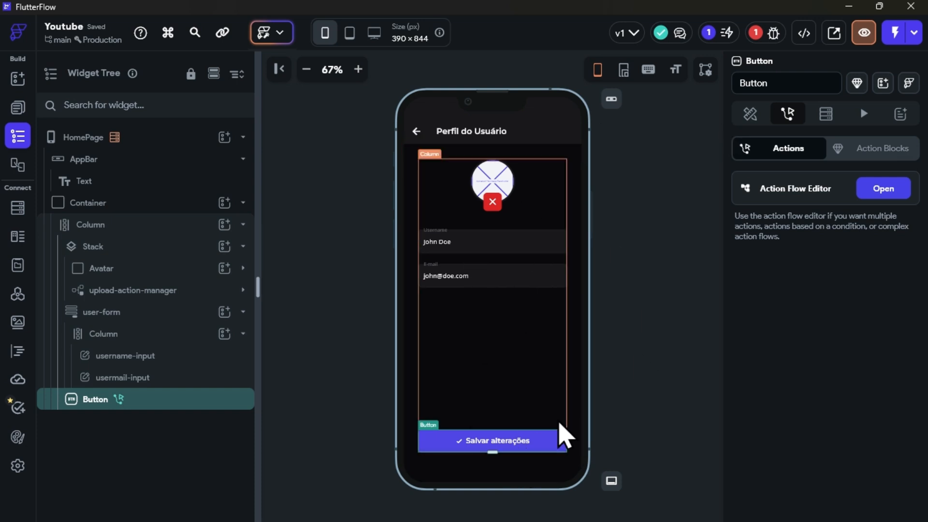
left_click(890, 191)
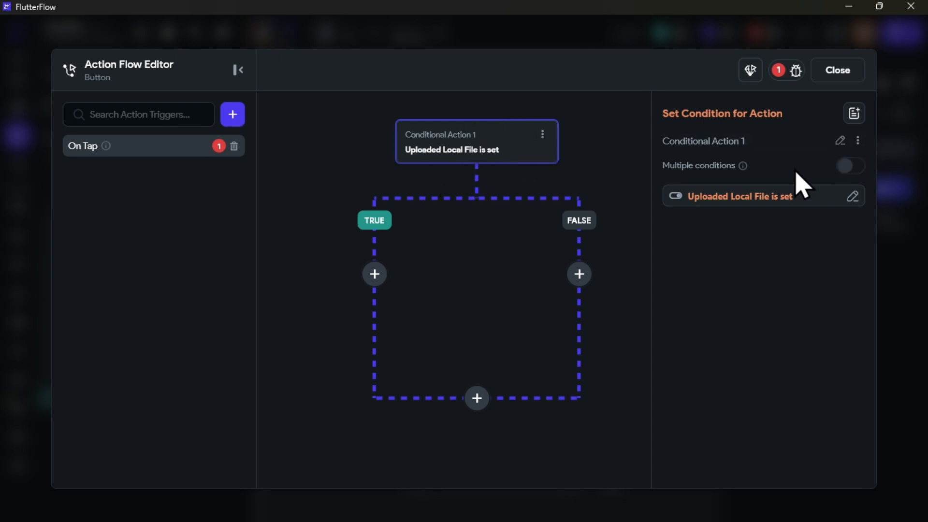
left_click(840, 140)
type("Has update avatar up")
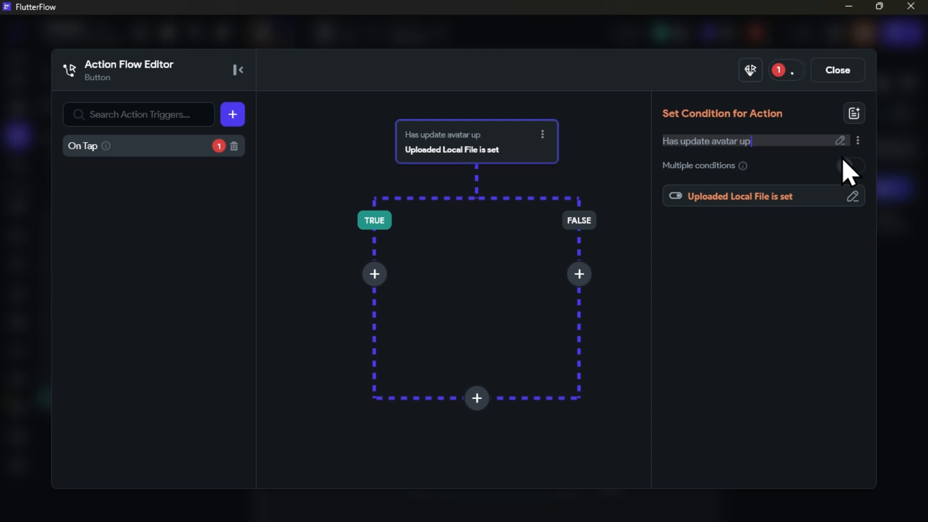
type("d")
key("Return")
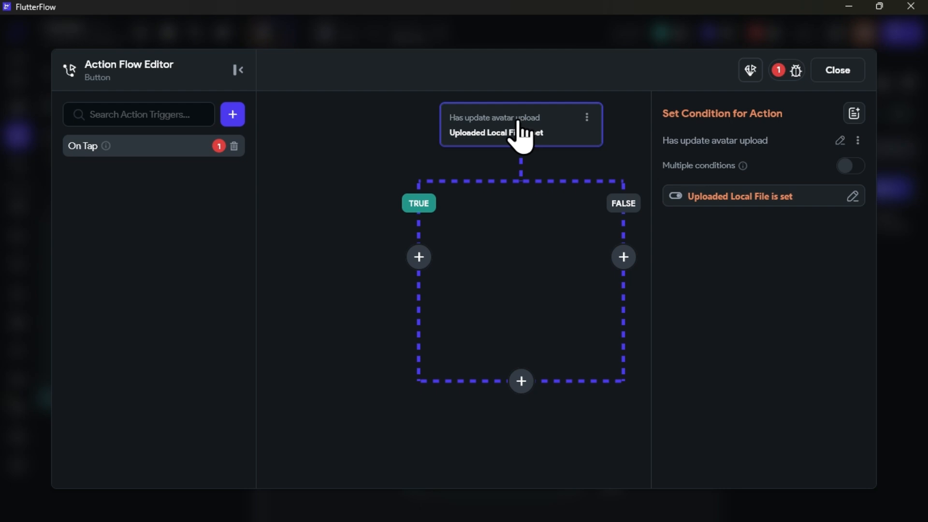
Add an Upload/Save Media action to the TRUE branch and set its upload type to Supabase.
left_click(419, 258)
left_click(422, 288)
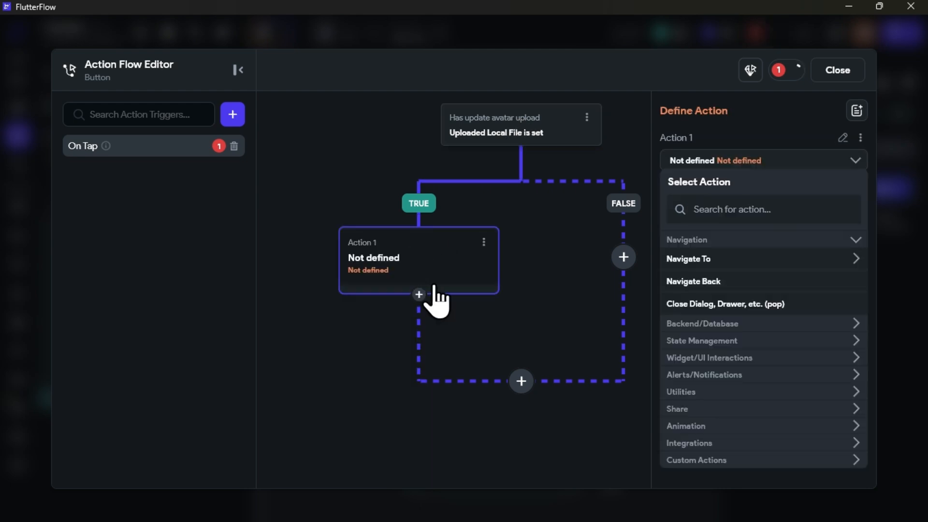
type("upload")
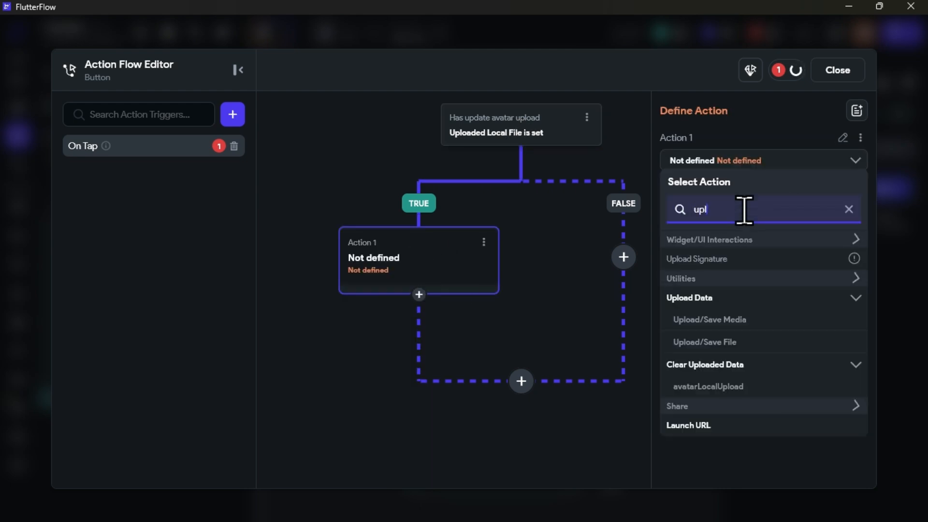
left_click(724, 319)
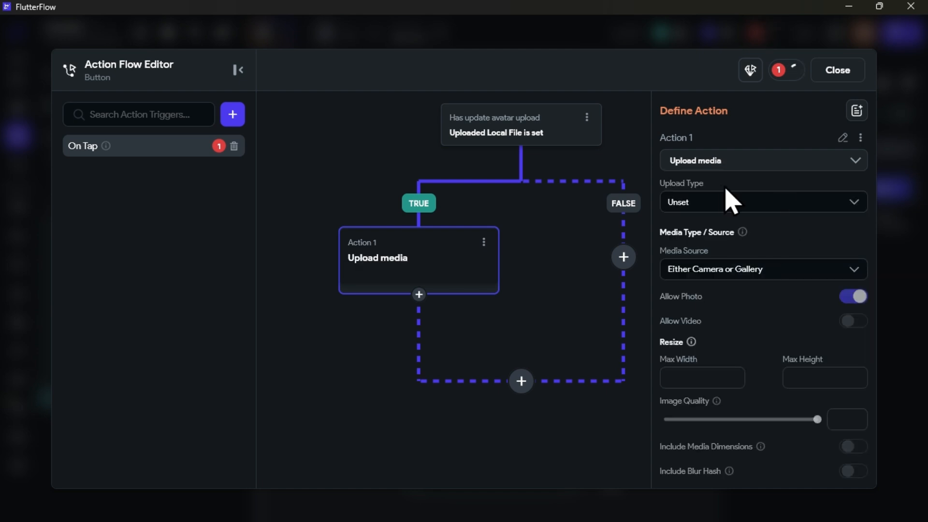
left_click(729, 201)
left_click(696, 234)
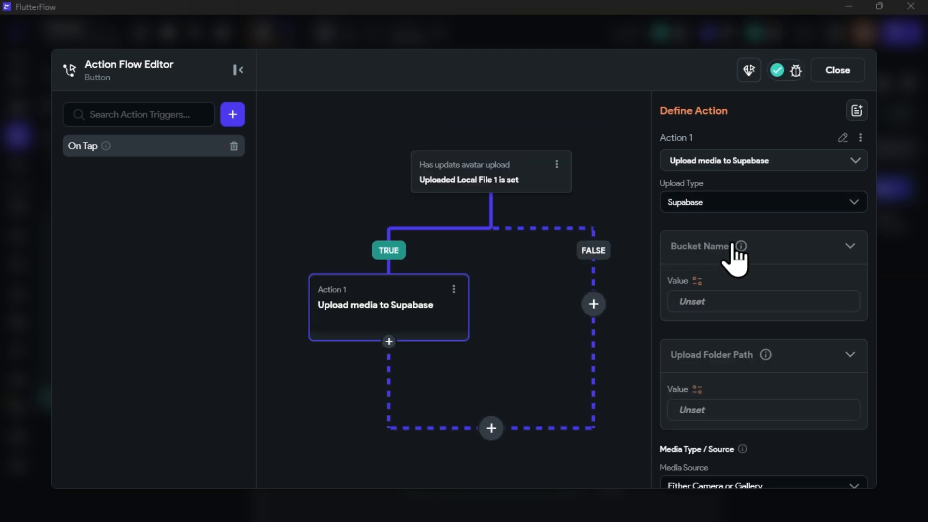
Switch to Supabase in the browser and open the public users bucket in Storage.
scroll(735, 253, "down", 3)
scroll(706, 265, "up", 3)
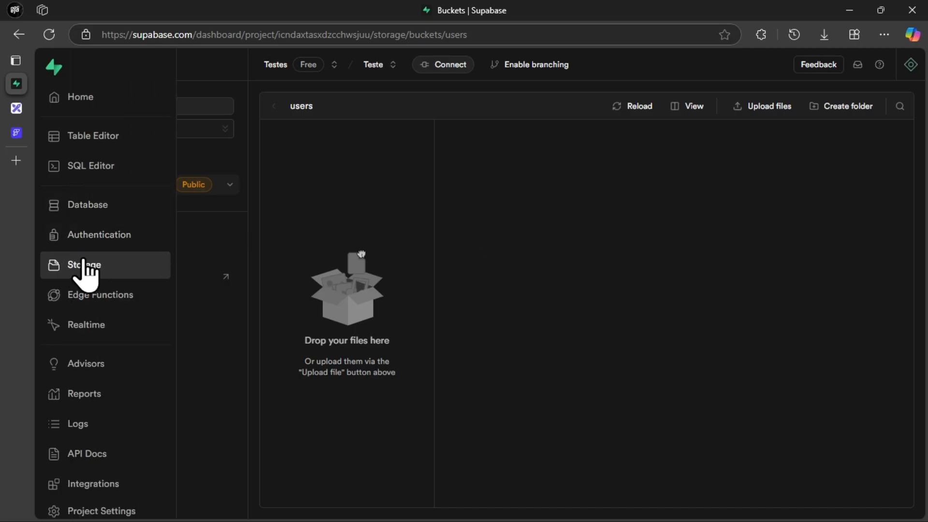
left_click(83, 267)
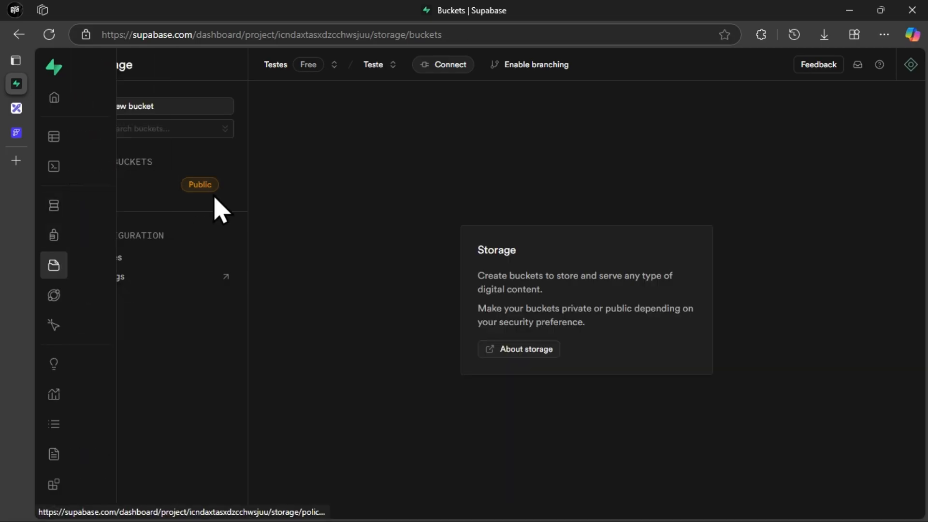
left_click(139, 185)
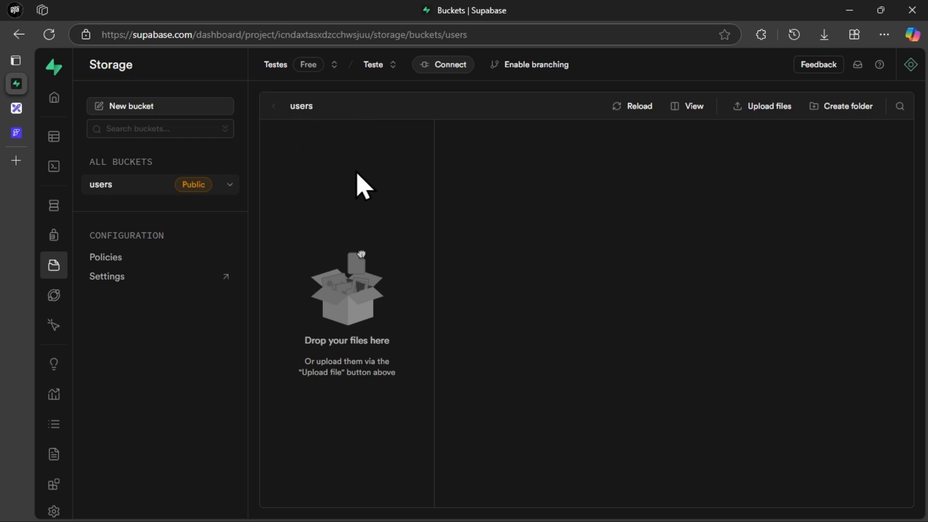
Create a folder named "avatar" inside the users bucket and open it.
left_click(841, 107)
type("avatar")
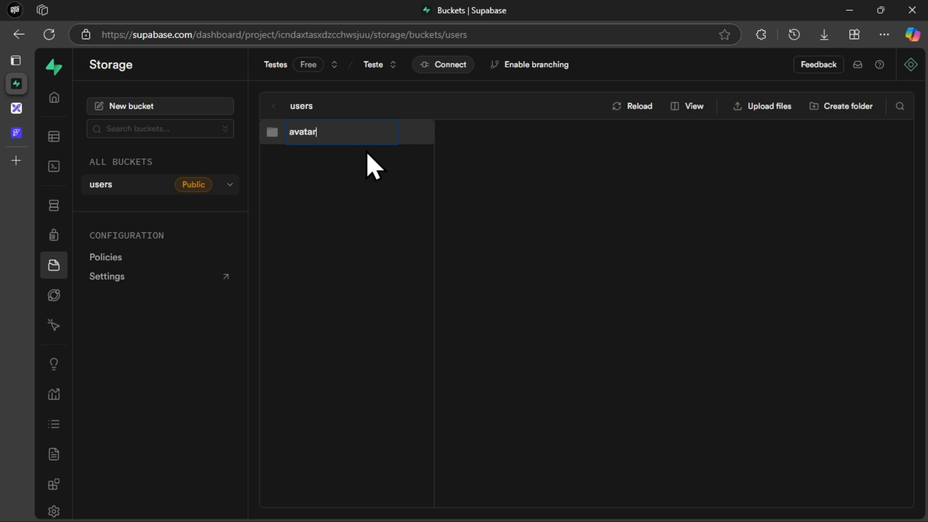
key("Return")
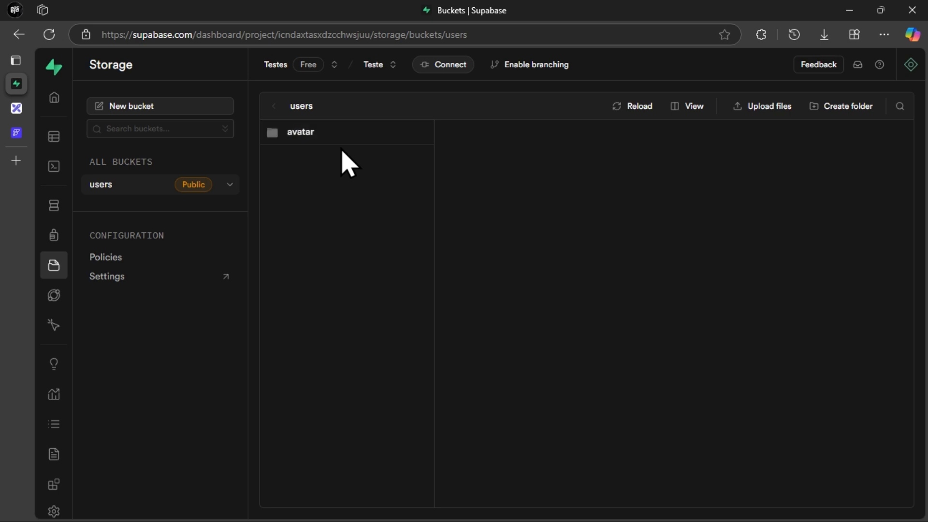
left_click(380, 138)
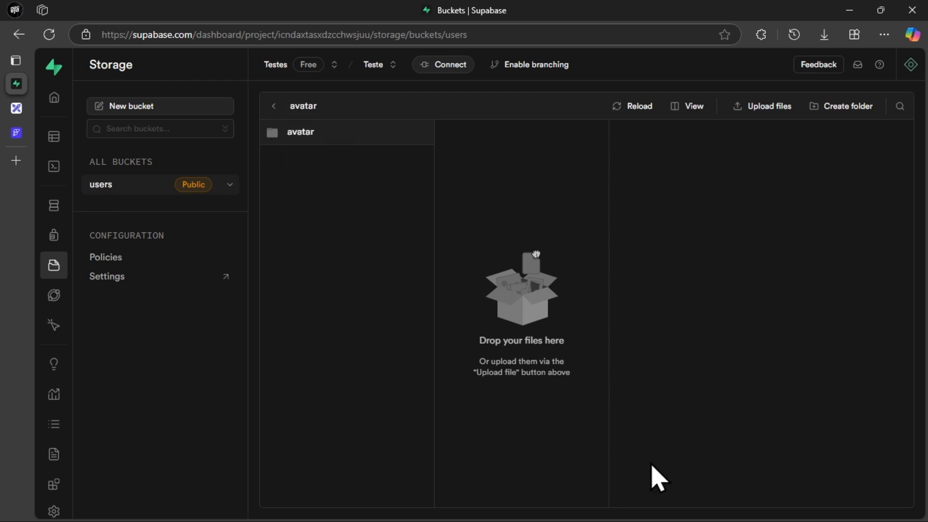
Switch back to FlutterFlow and set the Supabase upload's bucket name to "users" and its upload folder path to "avatar".
key("alt+Tab")
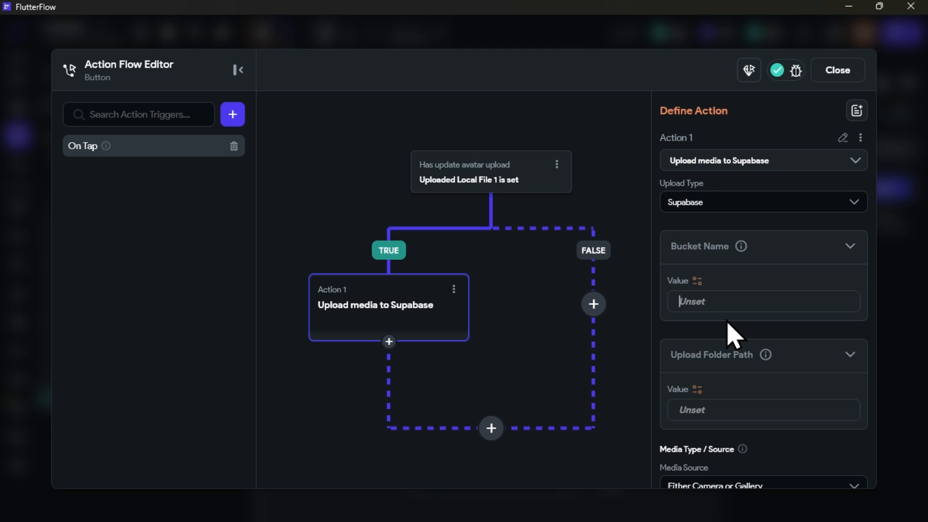
scroll(729, 333, "down", 2)
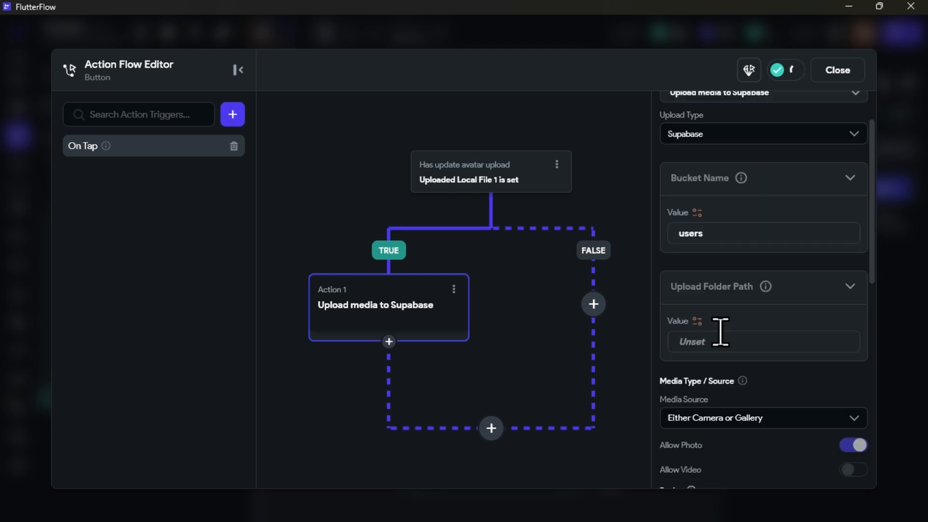
left_click(738, 341)
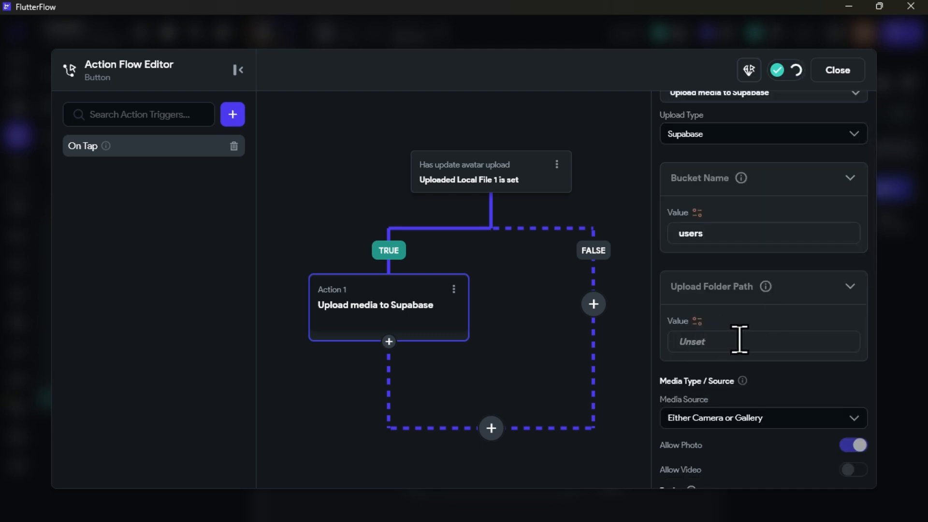
scroll(740, 342, "down", 4)
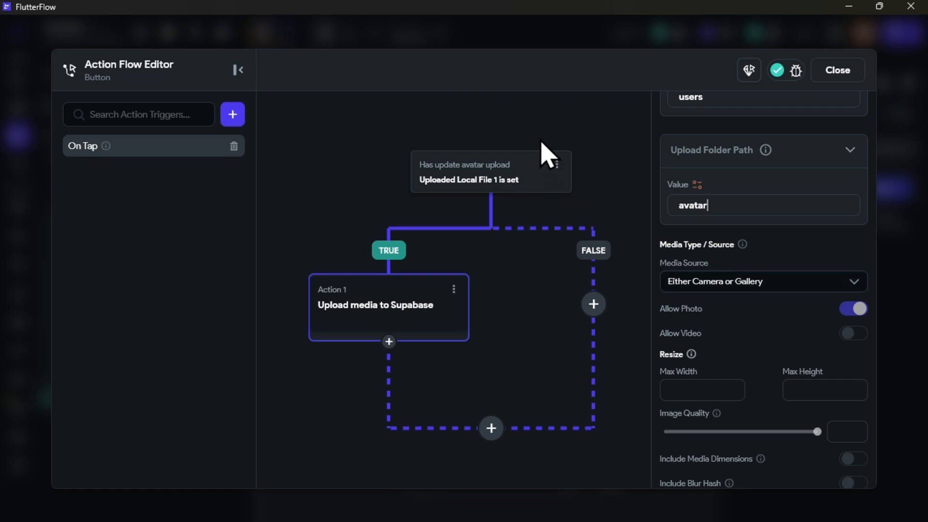
Set the media source to Uploaded Media and the file to upload to the widget state's Uploaded Local File 1.
left_click(716, 272)
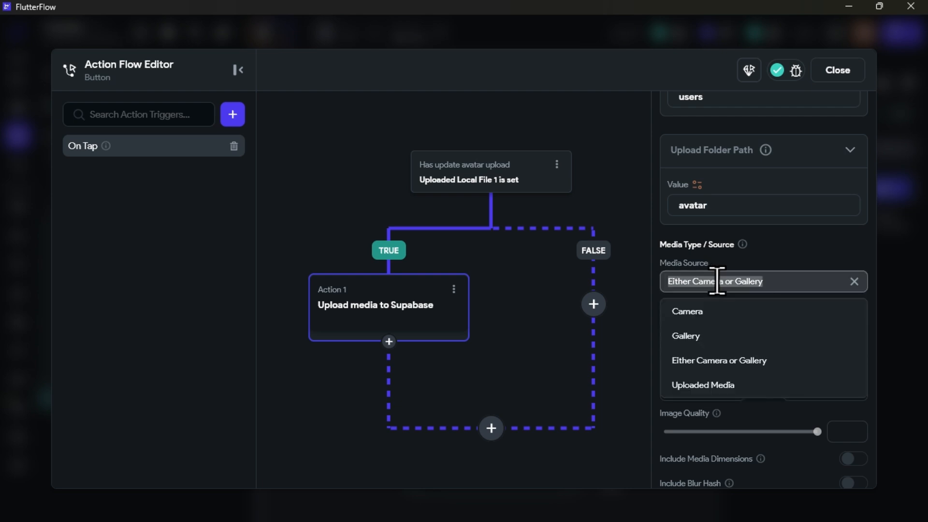
left_click(708, 387)
left_click(700, 373)
scroll(518, 338, "down", 2)
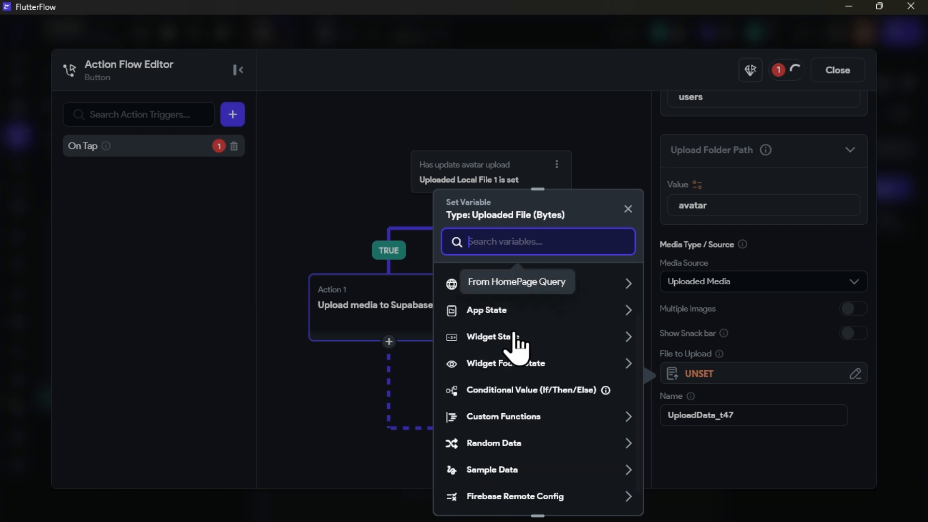
left_click(511, 340)
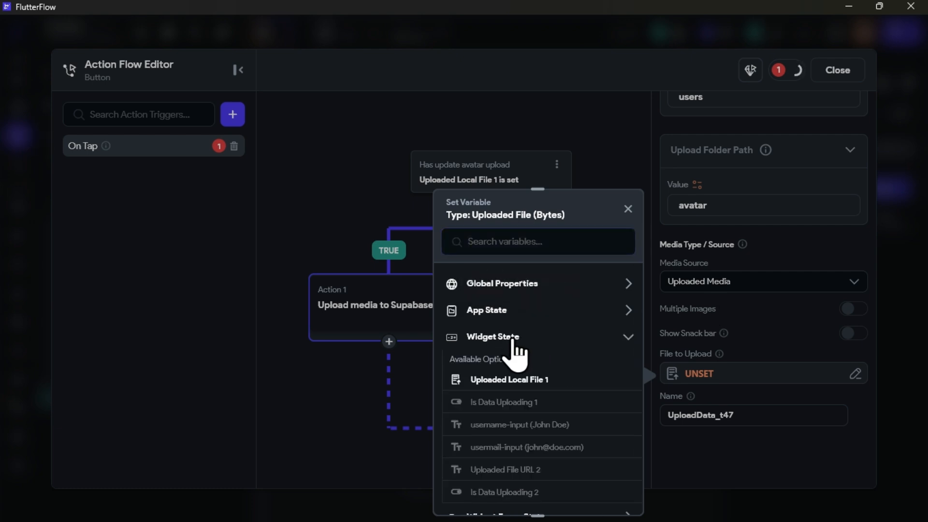
left_click(497, 381)
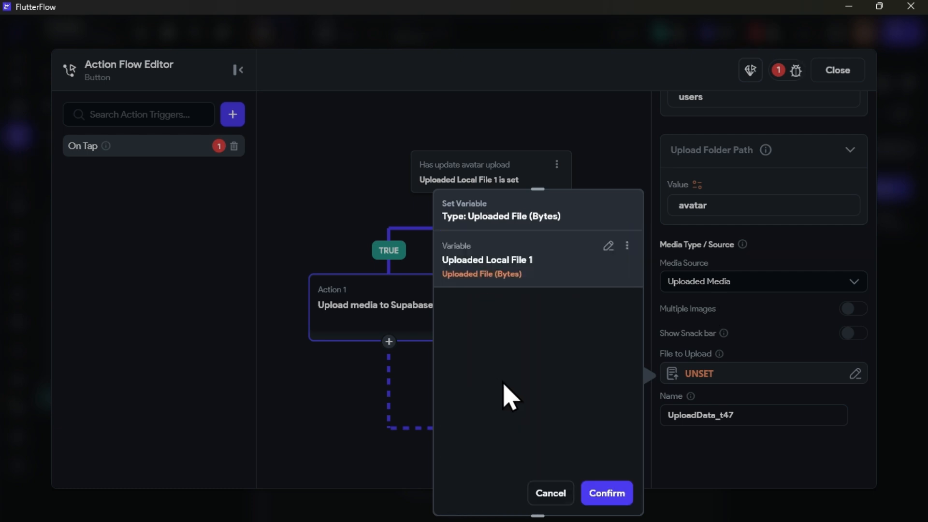
left_click(607, 493)
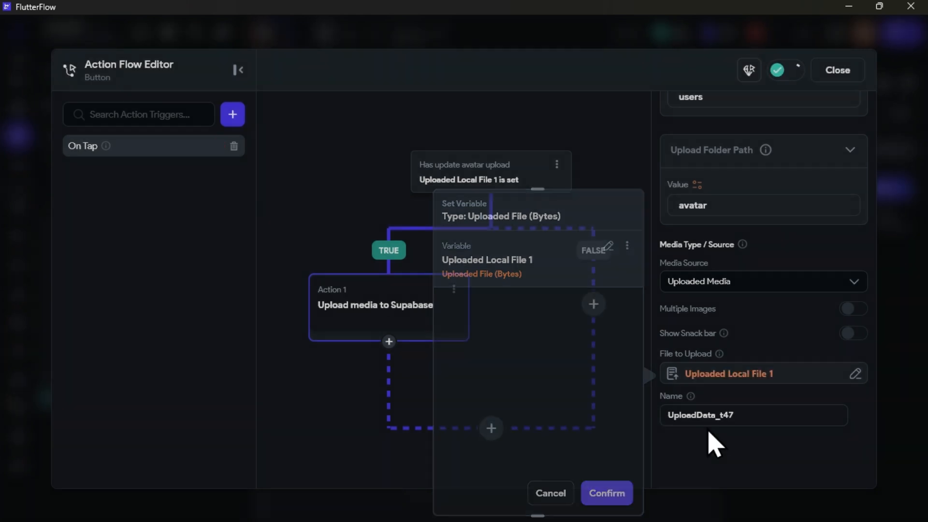
Rename the Supabase upload's data variable "avatarSupabaseUpload".
left_click_drag(766, 410, 604, 421)
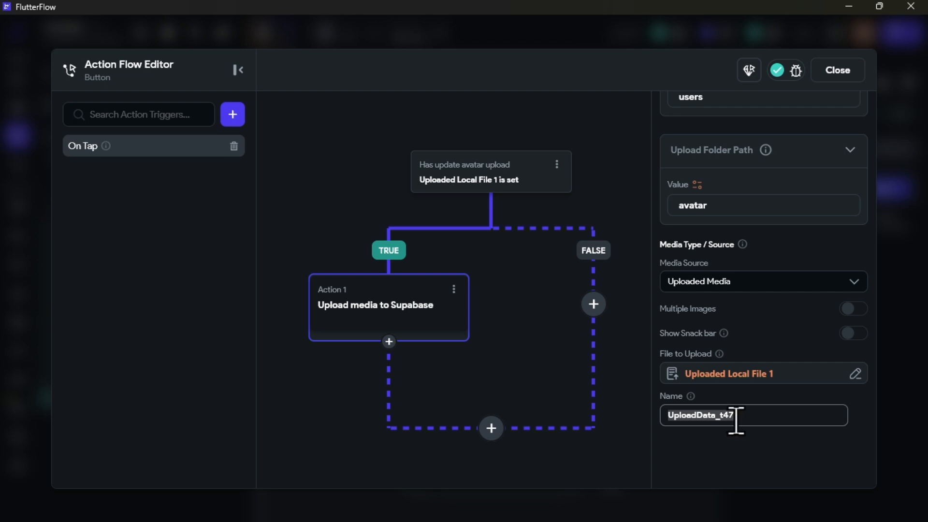
type("avatarSupabaseUpload")
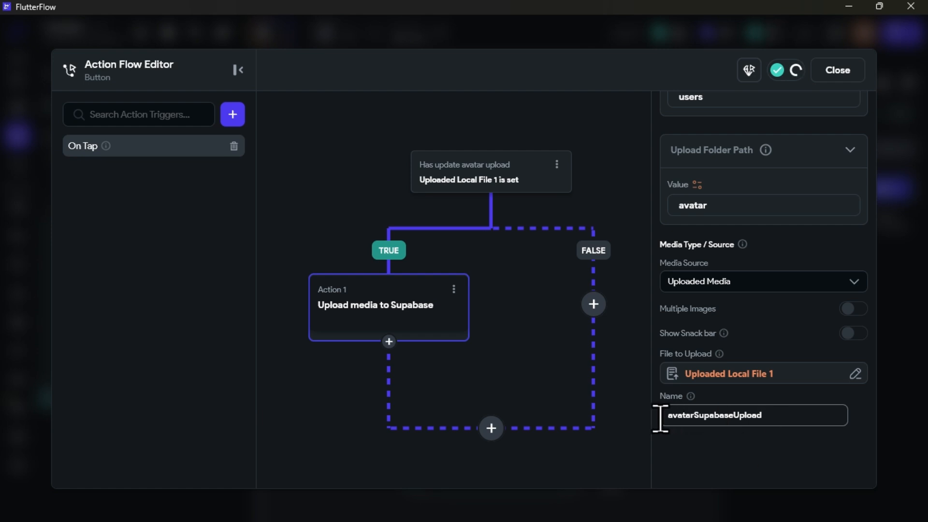
left_click_drag(660, 419, 818, 419)
left_click(774, 470)
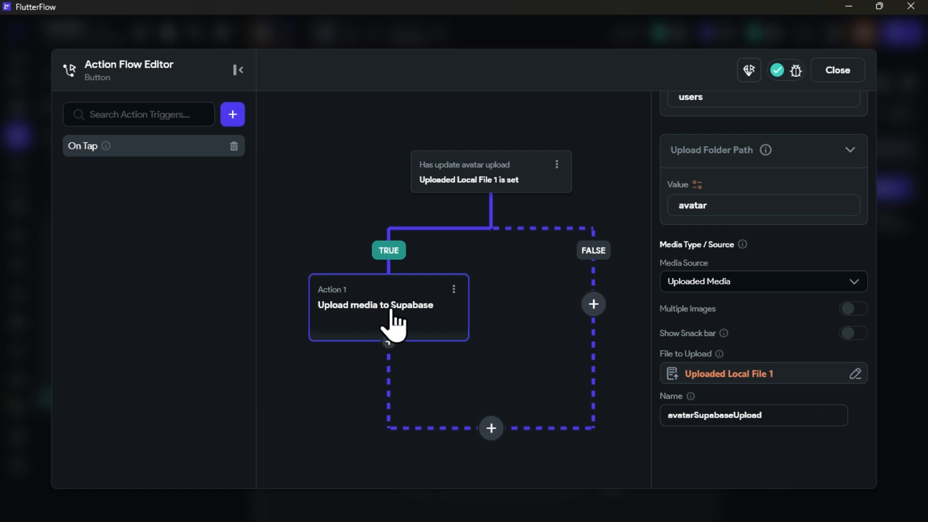
Switch to the browser and look at the Excalidraw diagram's stored Supabase avatar and the FlutterFlow test page.
key("alt+Tab")
key("alt+Tab")
mouse_move(68, 181)
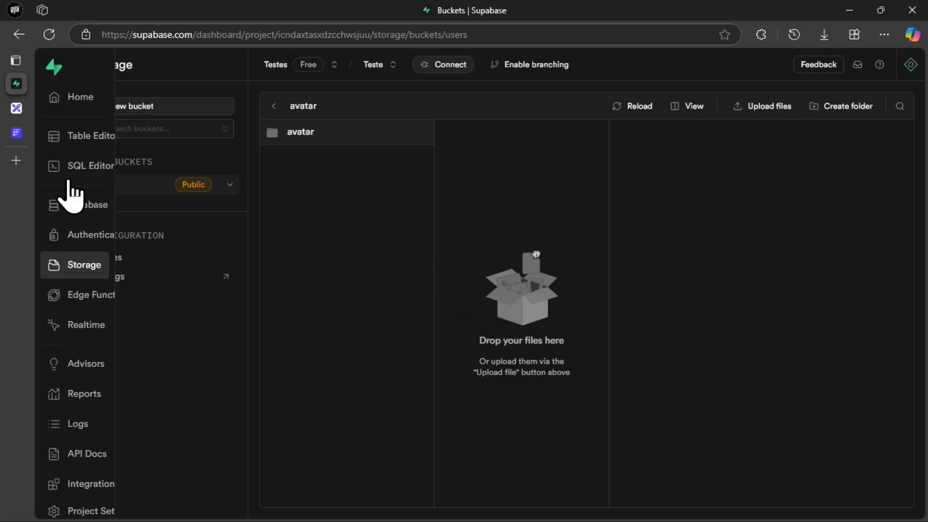
left_click(16, 108)
mouse_move(344, 245)
left_mouse_down()
mouse_move(593, 233)
mouse_move(570, 224)
mouse_move(352, 224)
mouse_move(338, 232)
left_mouse_up()
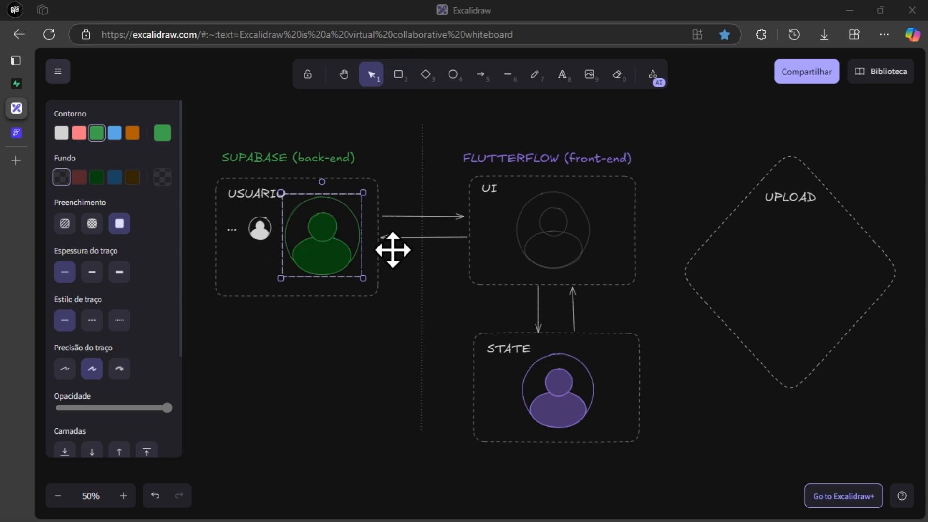
left_click(16, 132)
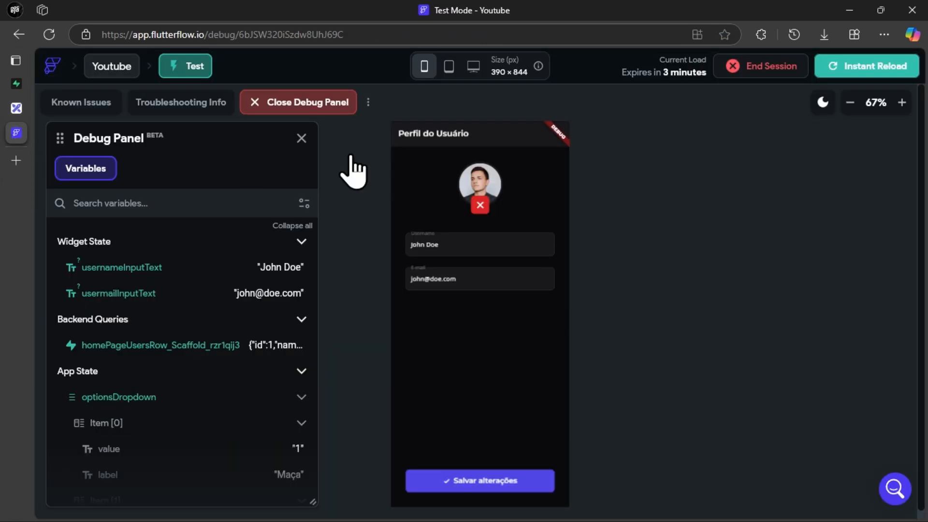
Turn off the browser's vertical tabs and return to the Supabase page.
left_click(16, 61)
left_click(29, 81)
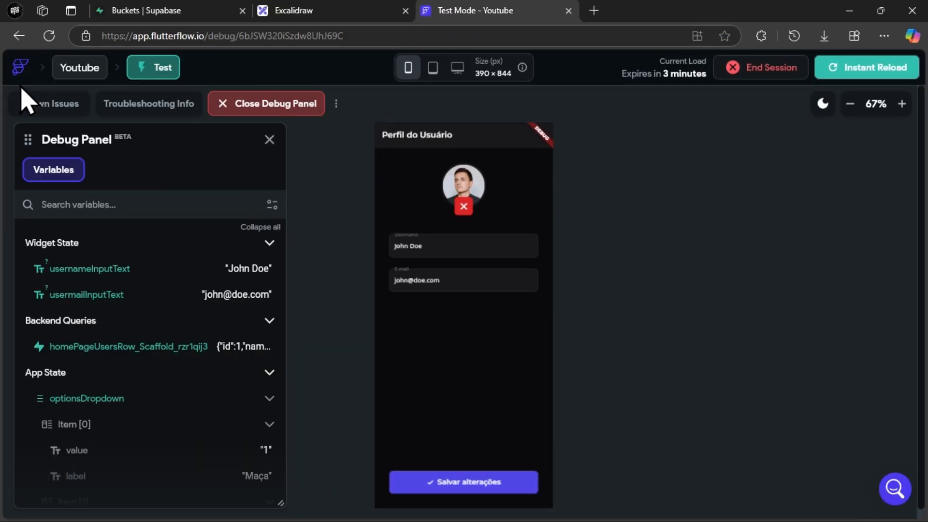
left_click(290, 11)
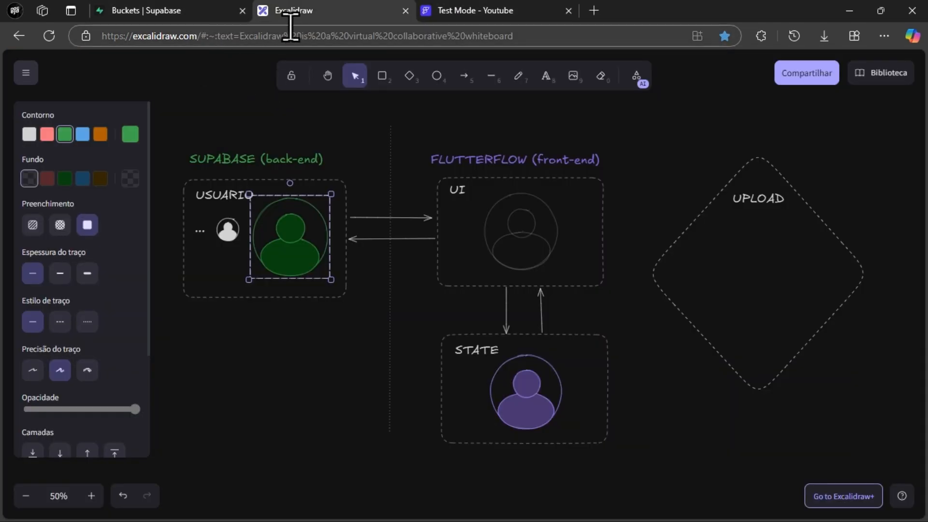
left_click_drag(292, 14, 261, 12)
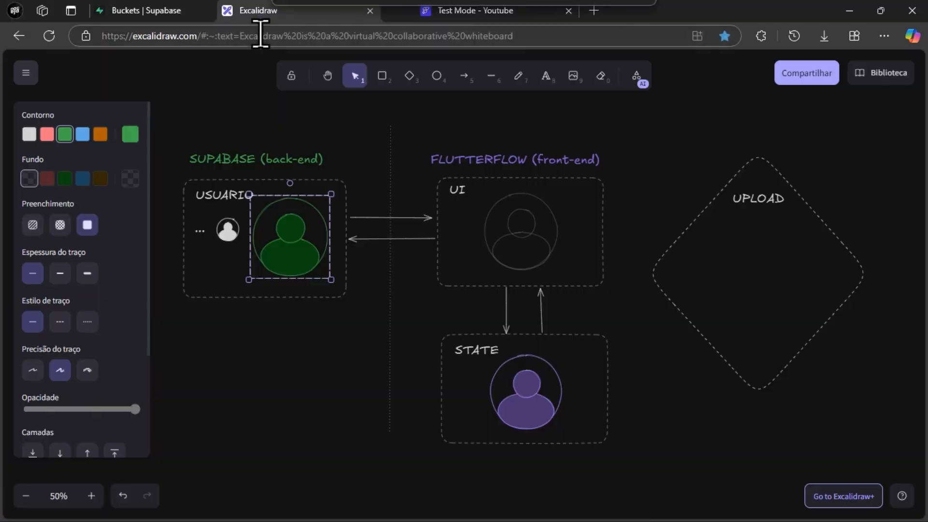
left_click(203, 15)
Open the users table in Supabase's Table Editor to examine its avatar column.
mouse_move(21, 145)
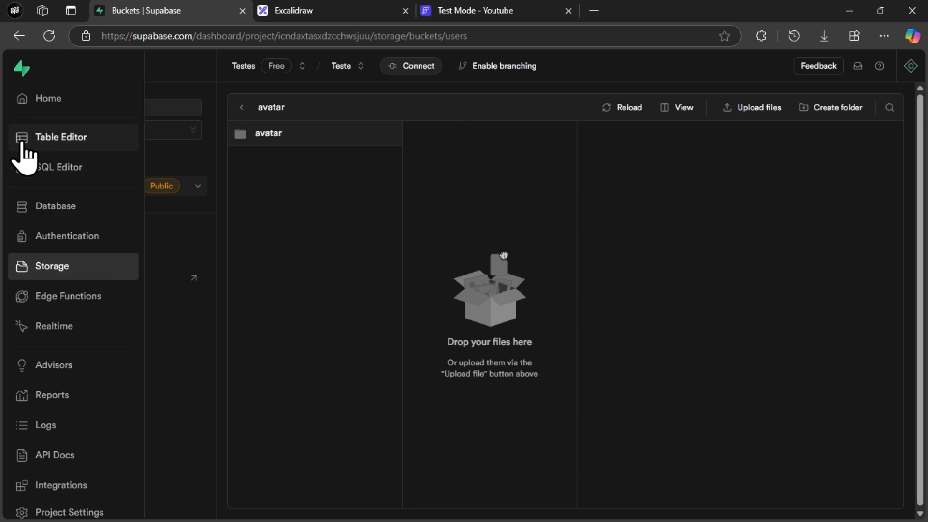
left_click(29, 166)
left_click(55, 138)
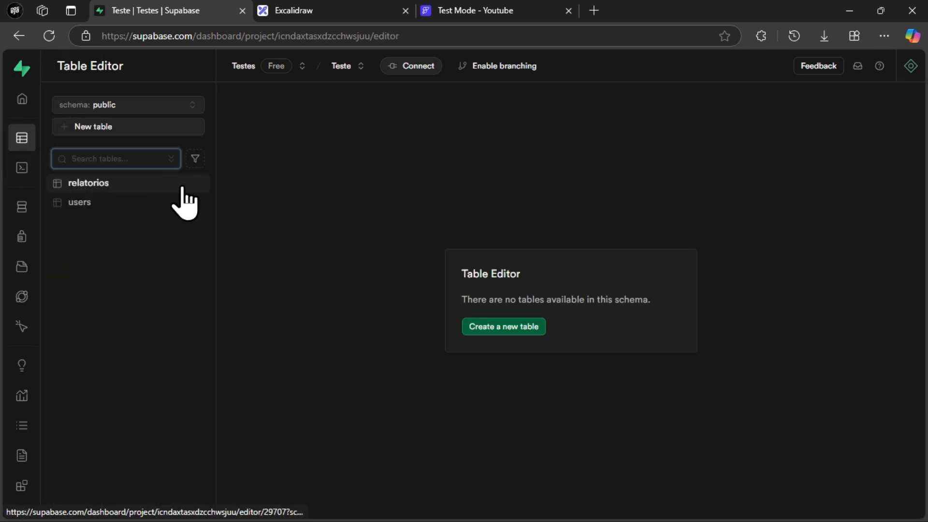
left_click(120, 202)
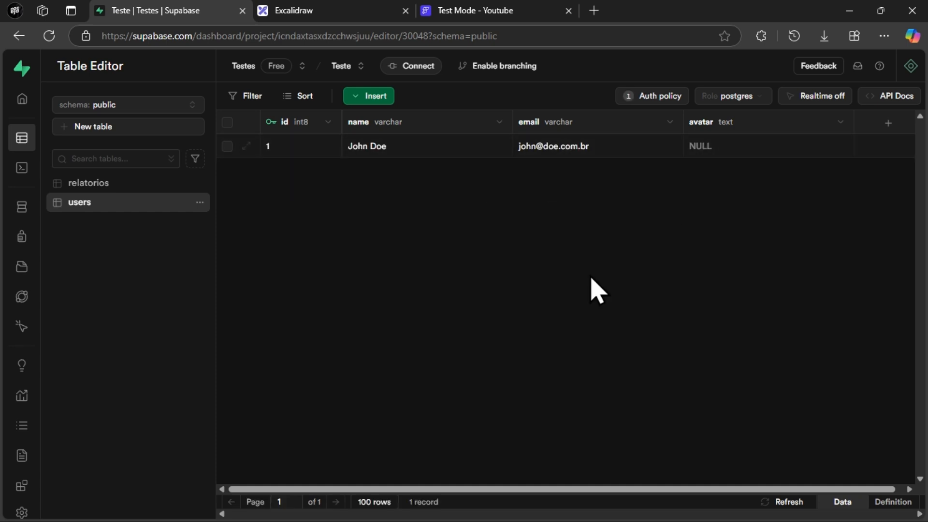
Switch back to the FlutterFlow action editor and add a Supabase Update Row(s) action for the users table after the media upload.
key("ctrl+Tab")
key("ctrl+Tab")
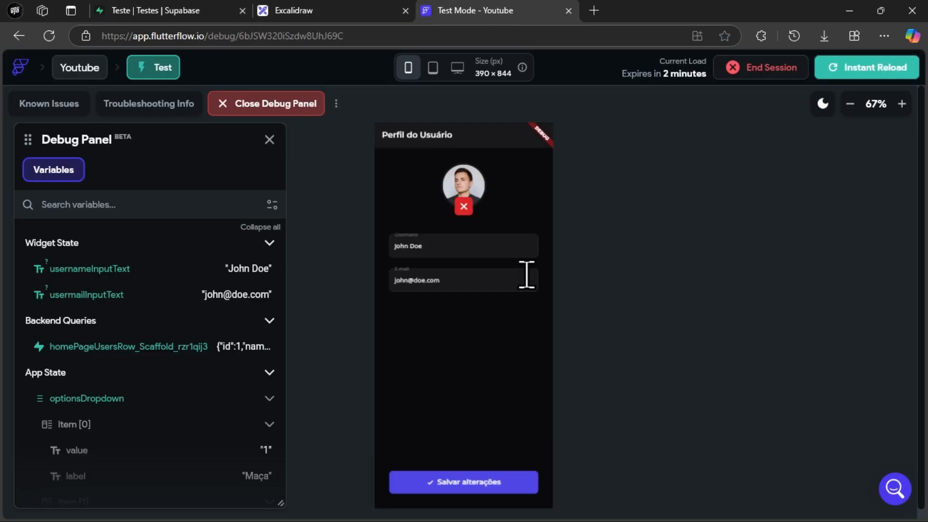
key("super")
left_click(447, 506)
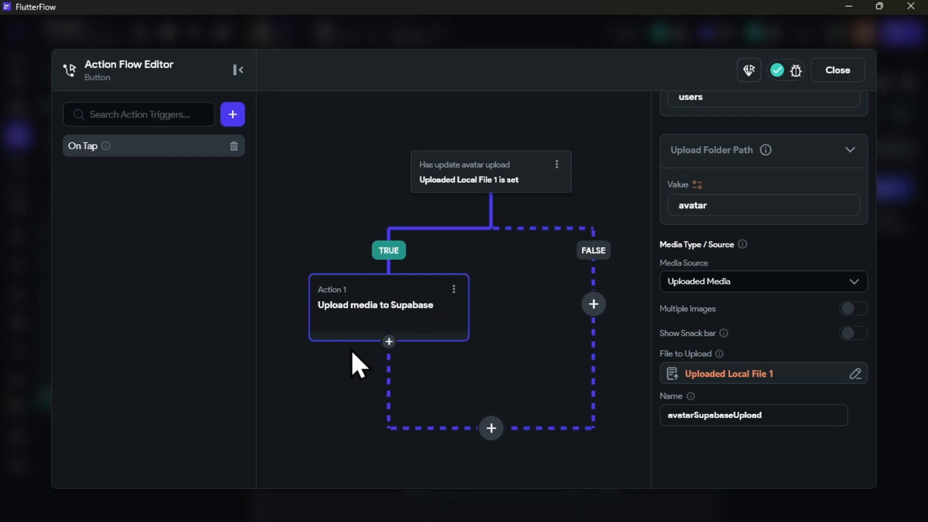
left_click(389, 341)
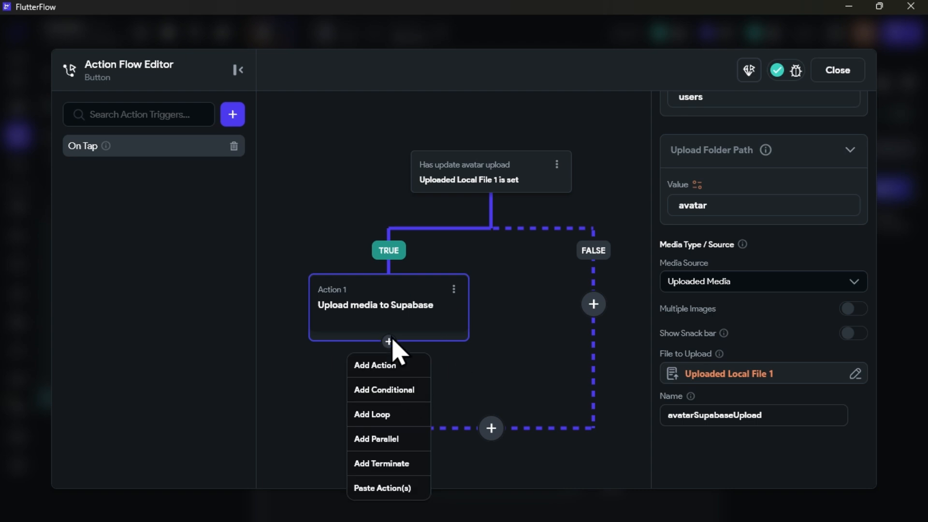
left_click(394, 367)
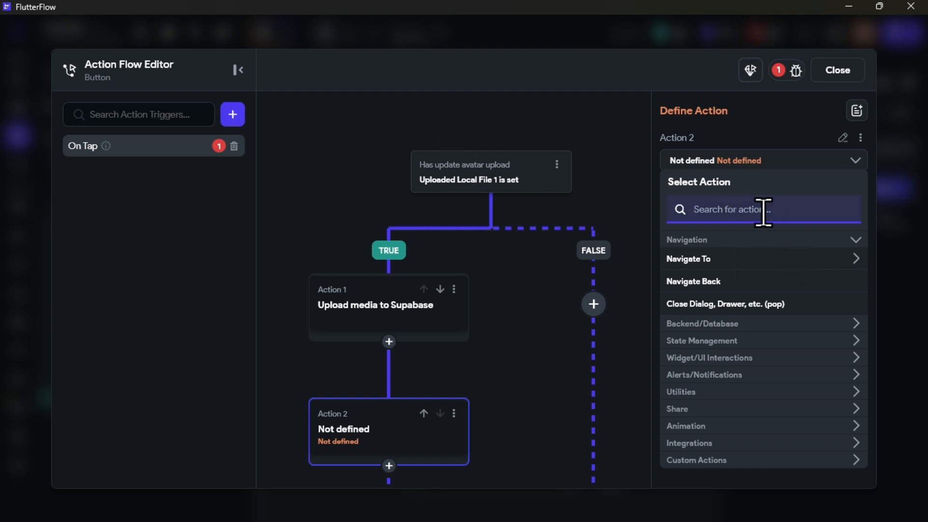
type("update")
scroll(762, 290, "down", 2)
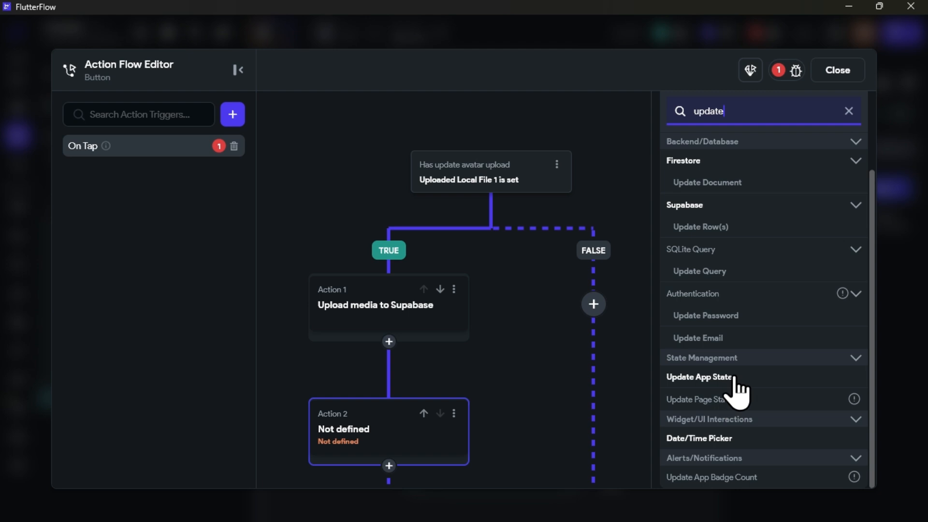
left_click(716, 226)
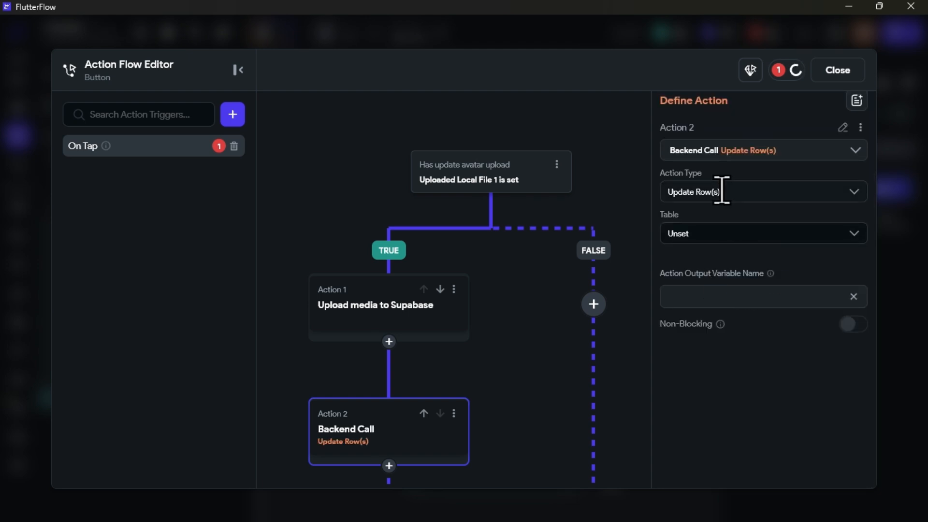
left_click(704, 234)
left_click(686, 288)
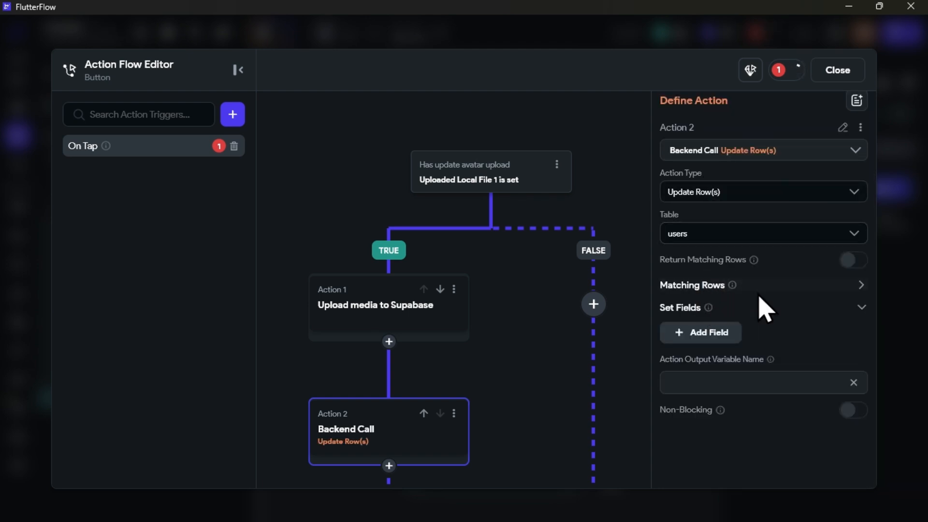
Add a matching-rows filter to the users update where id is Equal To the id from the page's users row.
left_click(859, 286)
left_click(721, 311)
left_click(704, 368)
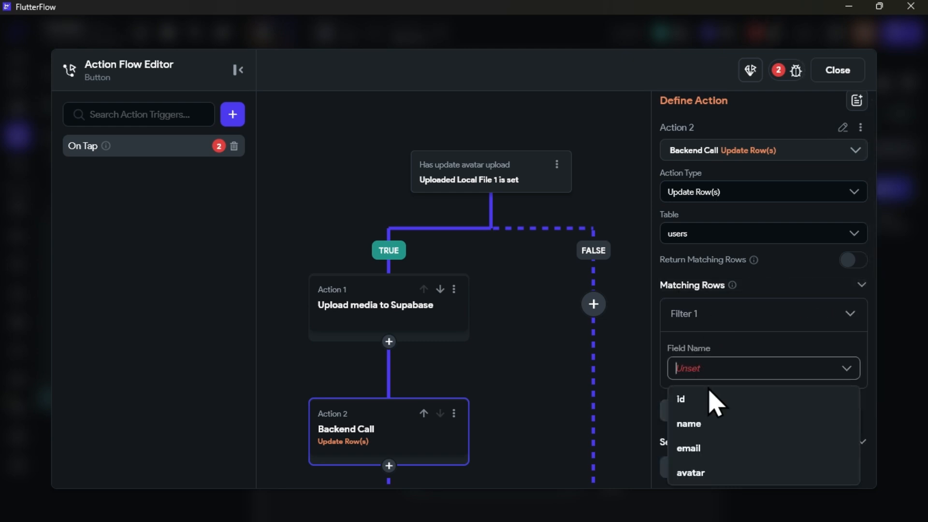
left_click(712, 394)
left_click(696, 427)
left_click(704, 456)
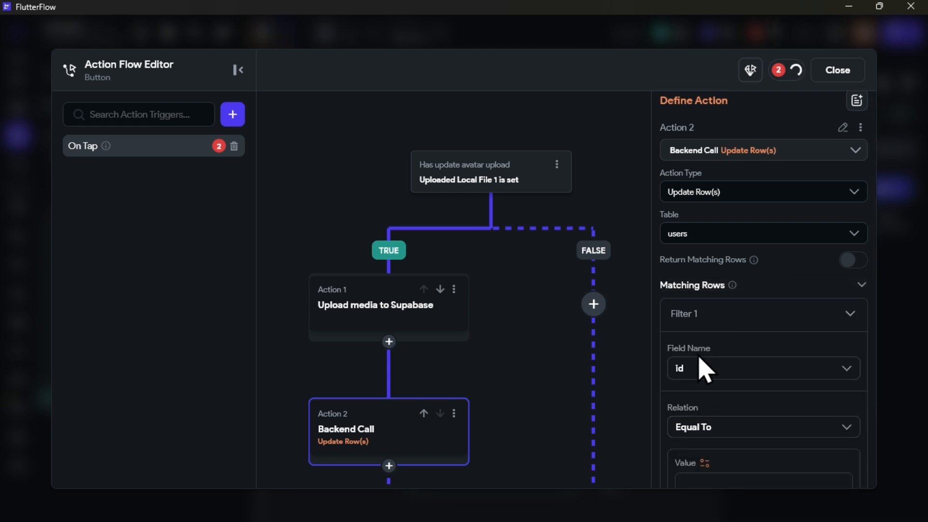
scroll(708, 401, "down", 2)
left_click(706, 396)
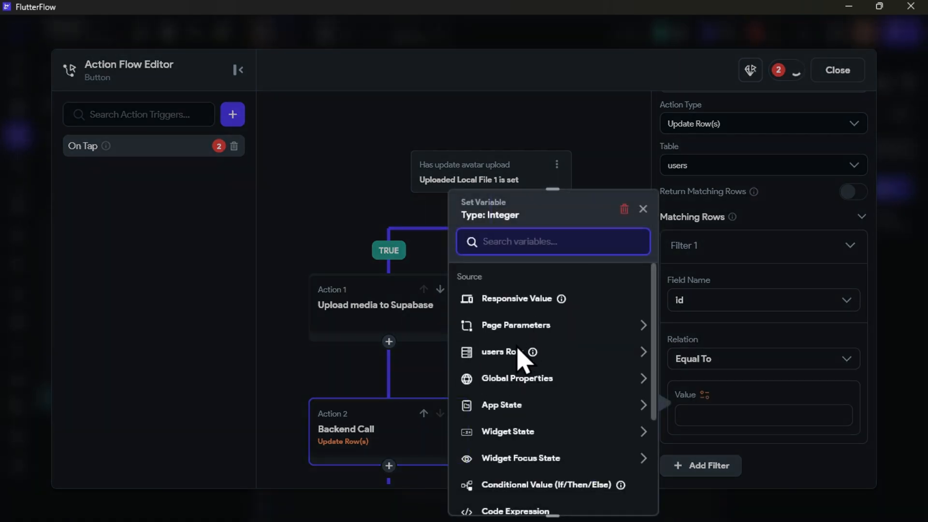
left_click(502, 352)
left_click(526, 395)
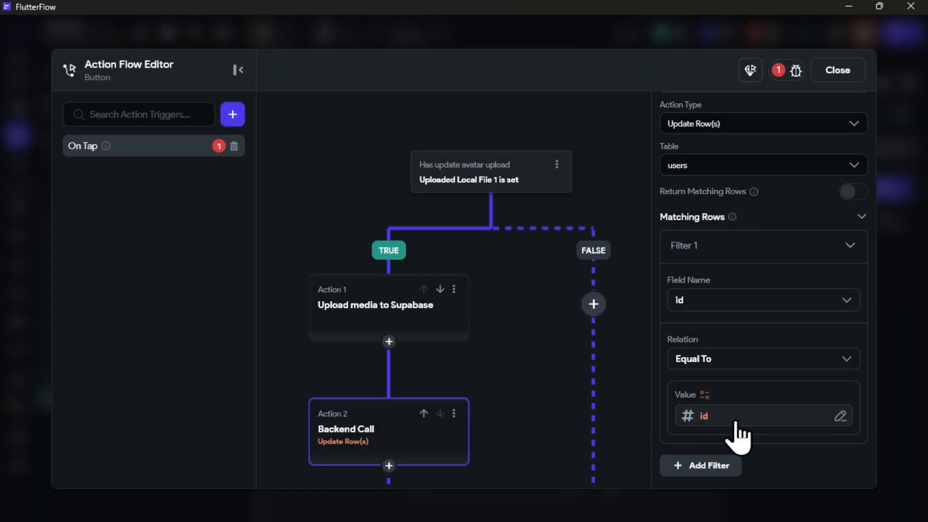
Add a field to the Update Row(s) action and set it to the avatar column.
scroll(742, 421, "down", 5)
left_click(706, 367)
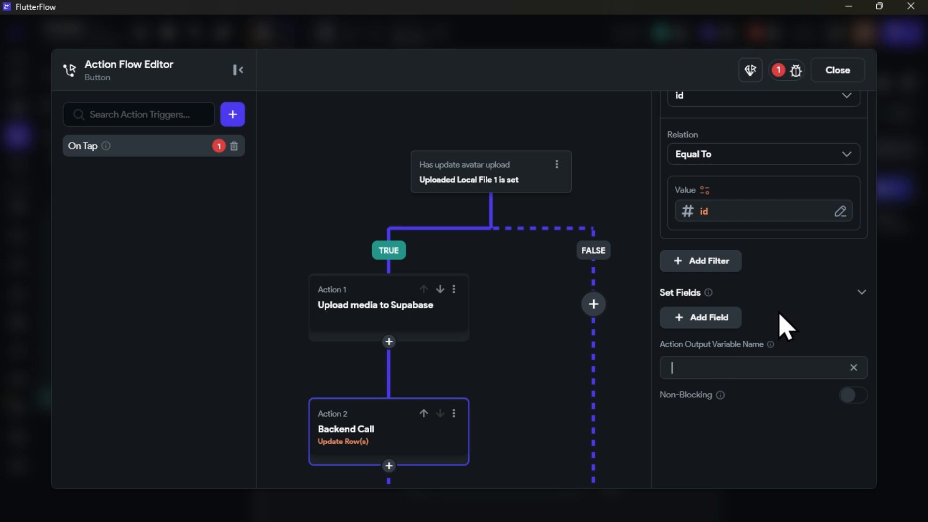
scroll(781, 329, "up", 2)
left_click(712, 386)
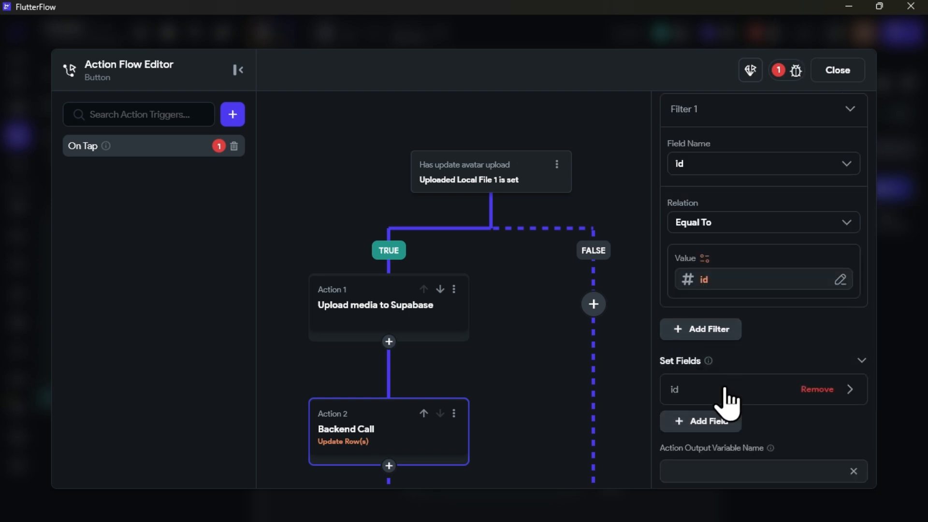
left_click(702, 394)
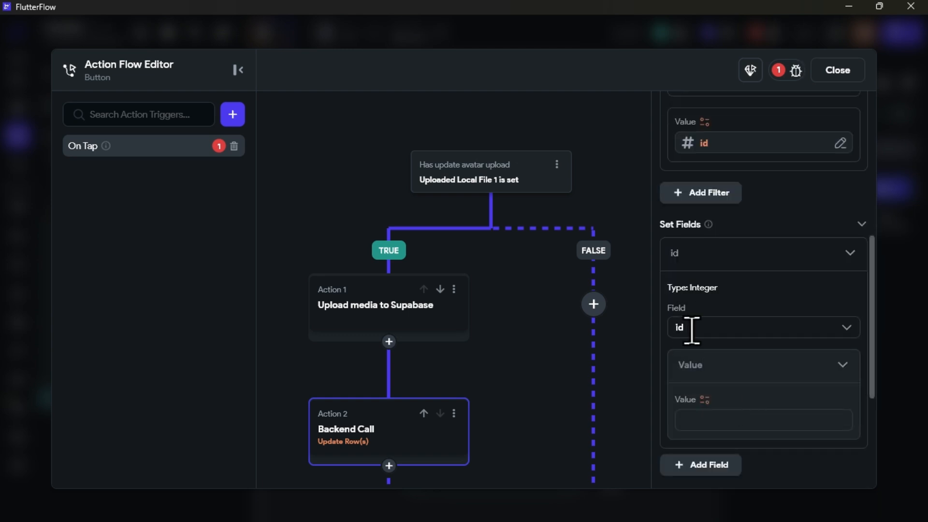
left_click(692, 330)
left_click(699, 433)
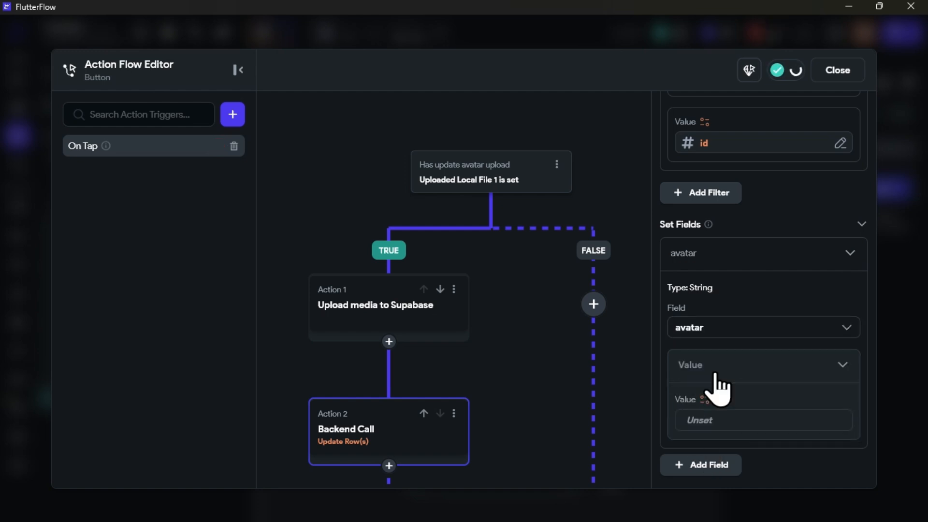
left_click(715, 335)
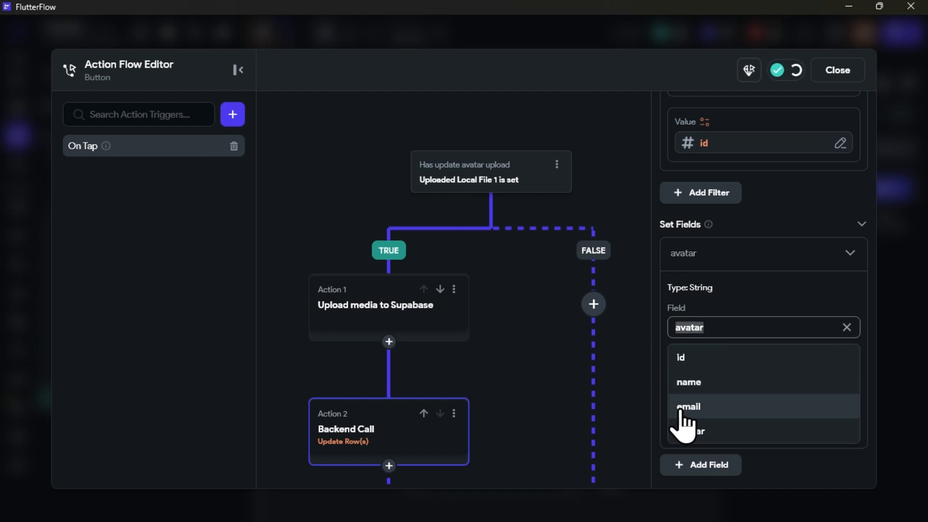
left_click(741, 326)
Set the avatar field's value to the Uploaded File URL 2 widget state variable.
left_click(706, 400)
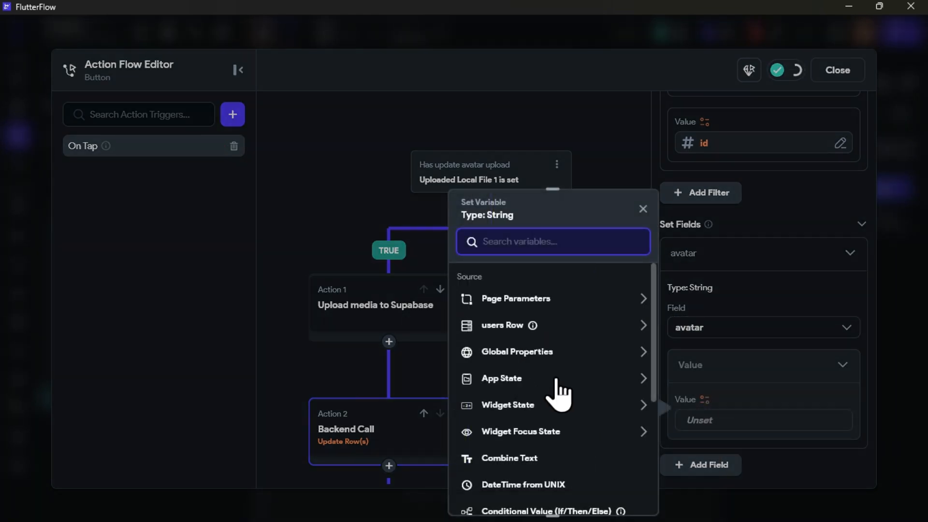
left_click(544, 401)
scroll(544, 406, "down", 4)
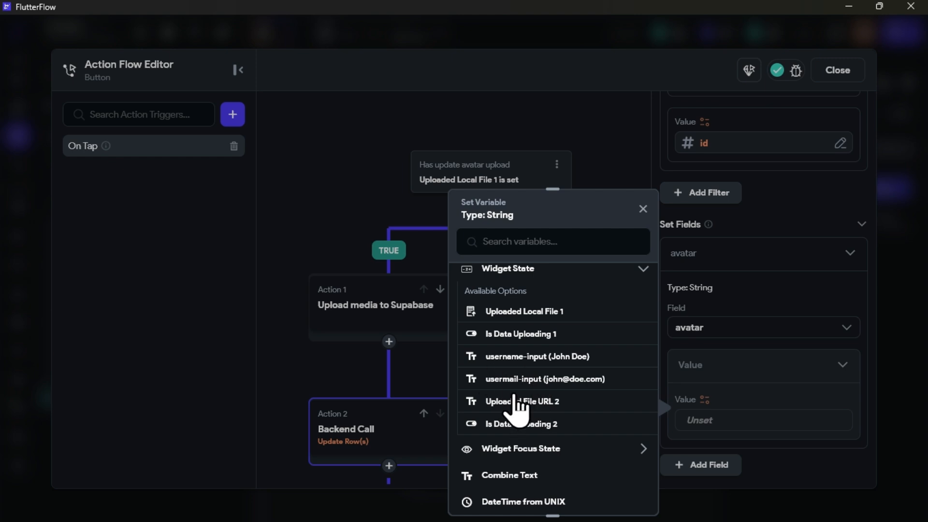
left_click(545, 403)
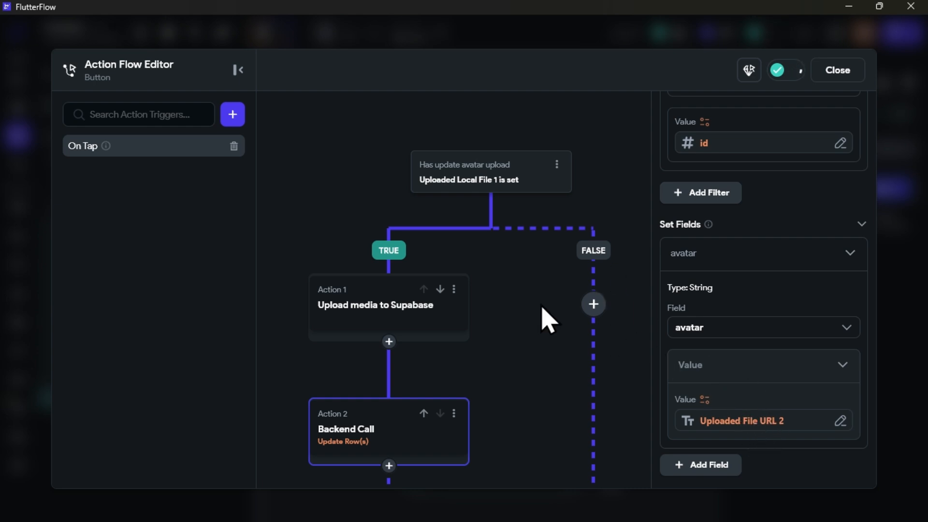
scroll(754, 402, "down", 3)
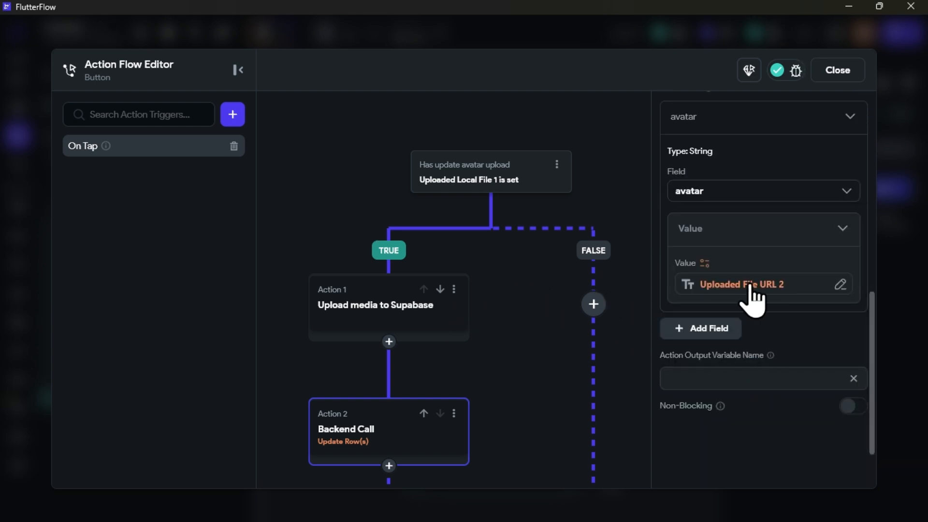
Look over the finished update action in the flow and close the Action Flow Editor.
left_click_drag(525, 432, 514, 280)
scroll(370, 295, "up", 1)
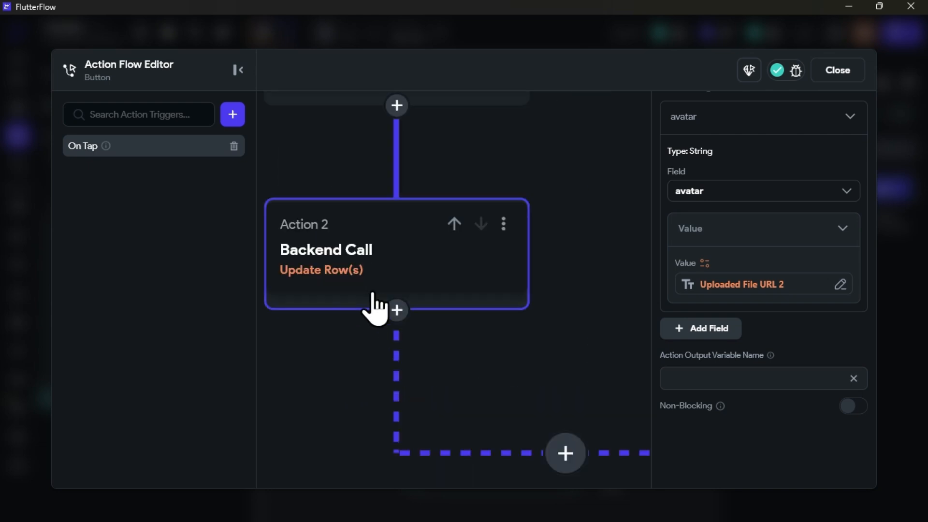
left_click_drag(371, 295, 331, 430)
left_click(826, 76)
left_click(332, 199)
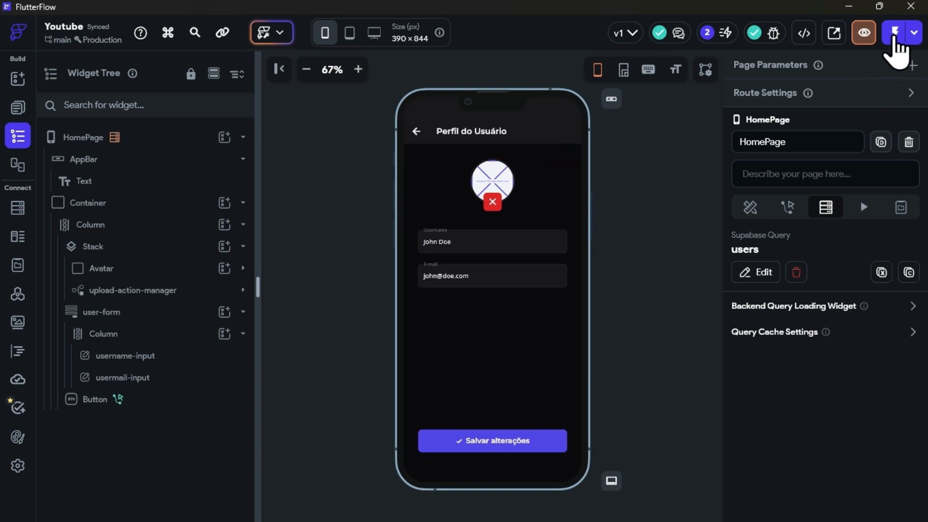
Check the project's optimization suggestions, run the app in Test Mode and open the existing debug session.
left_click(725, 33)
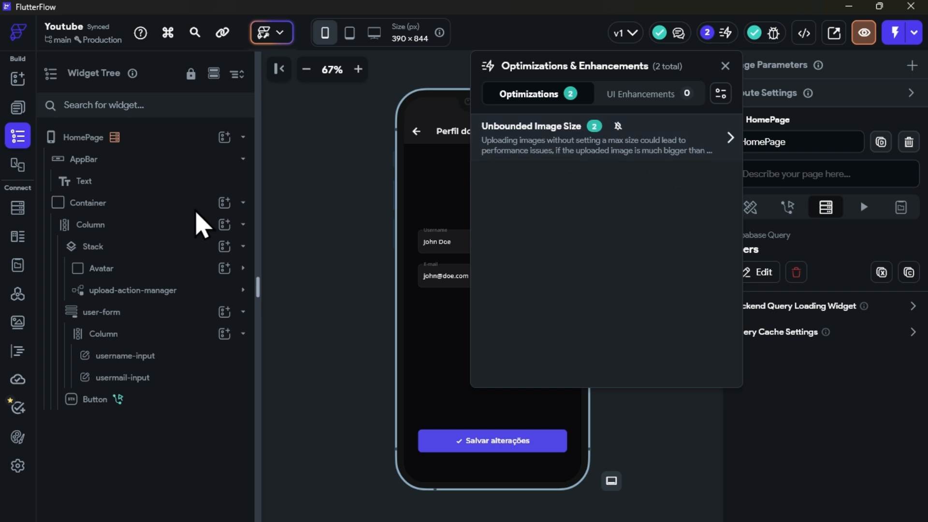
left_click(810, 425)
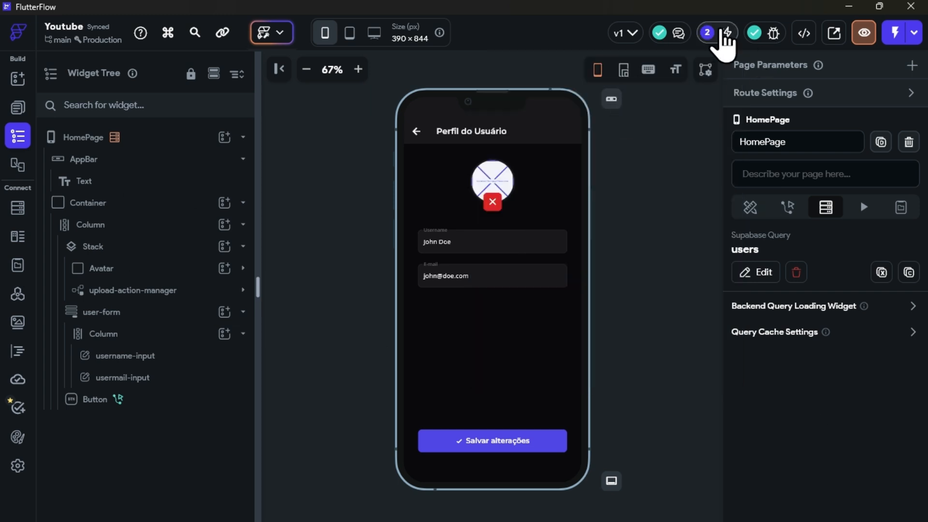
left_click(895, 32)
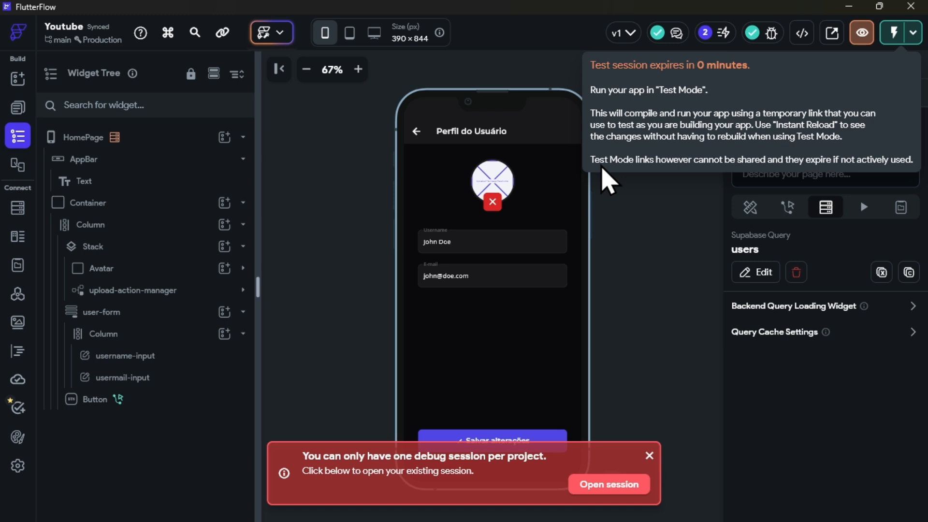
left_click(612, 483)
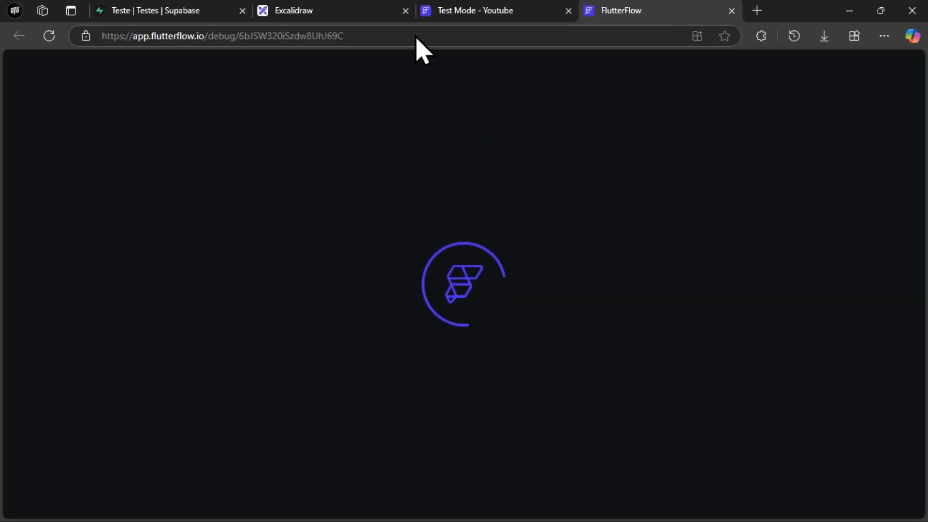
Switch back to the button's action flow and review the Supabase media upload and Update Row(s) actions.
key("alt+Tab")
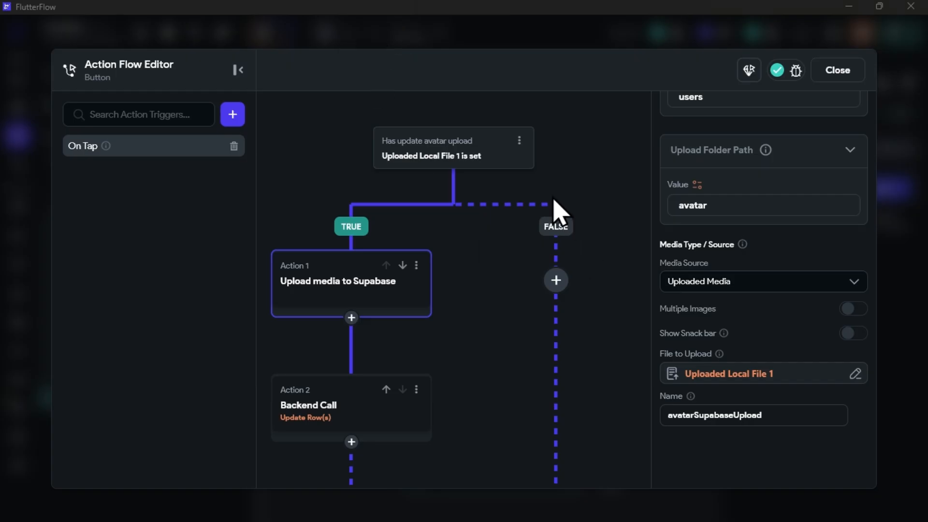
left_click_drag(494, 287, 559, 214)
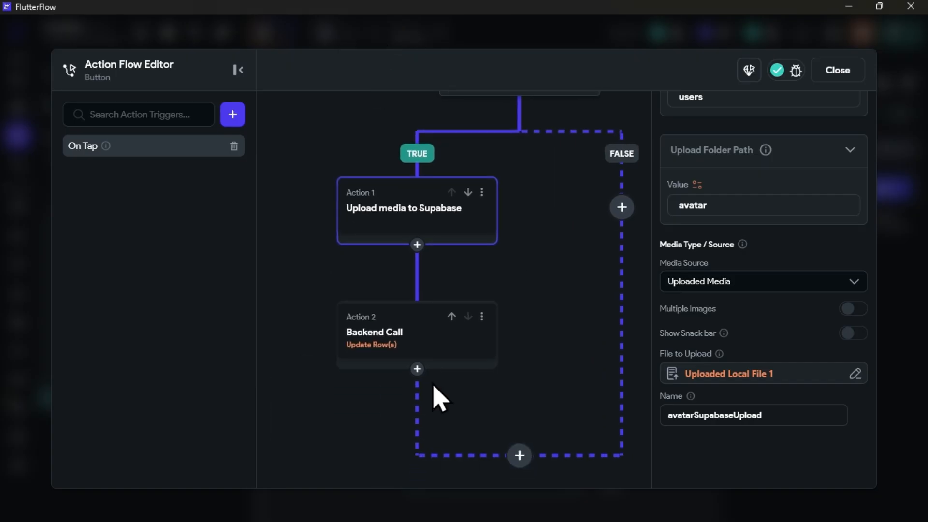
left_click(396, 335)
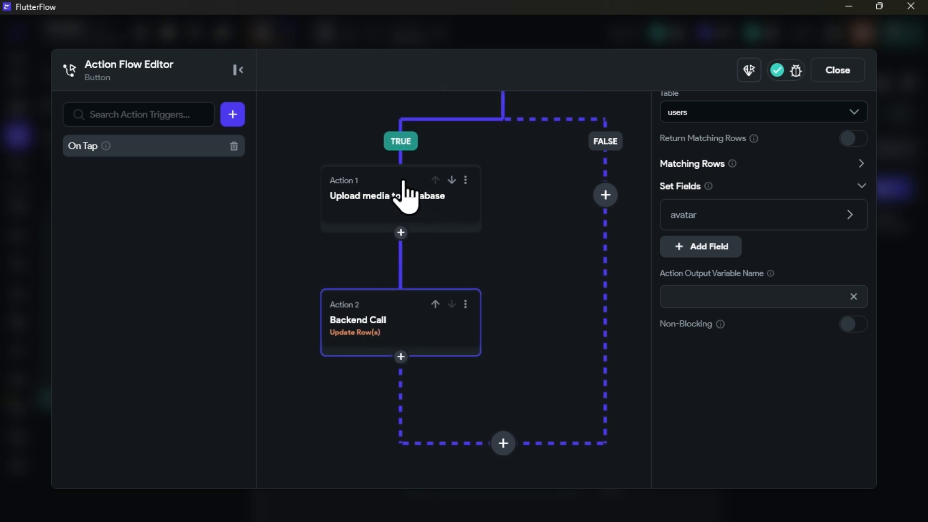
left_click(391, 189)
left_click(415, 309)
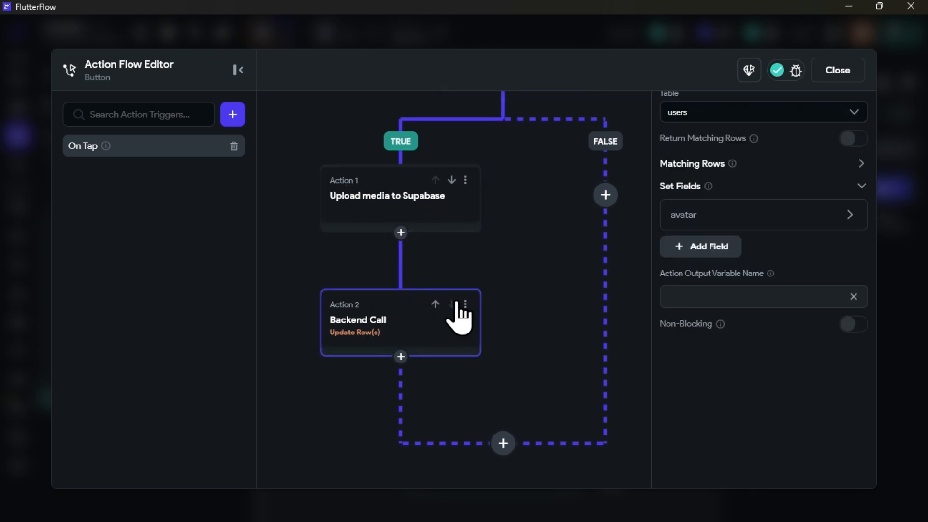
Add a third action after the row update that clears the uploaded data of avatarLocalUpload.
left_click(401, 357)
left_click(404, 380)
left_click(706, 210)
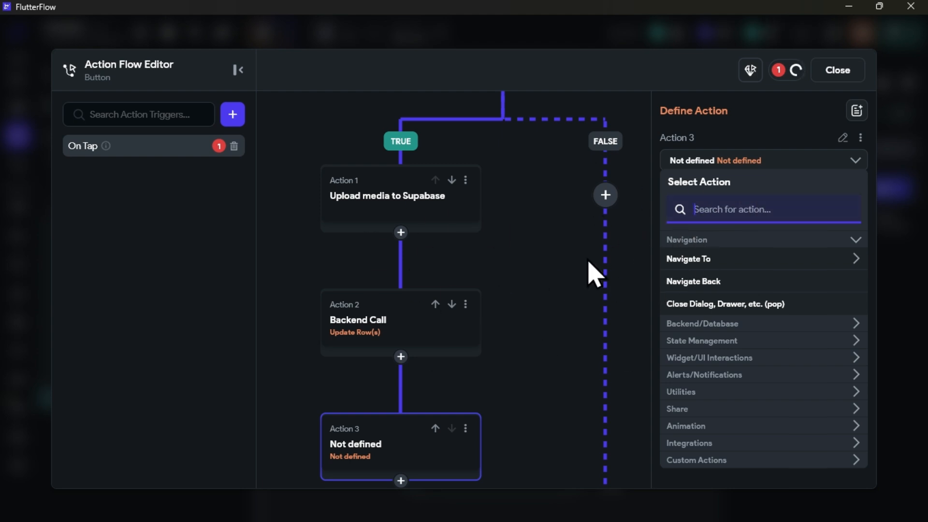
type("clear")
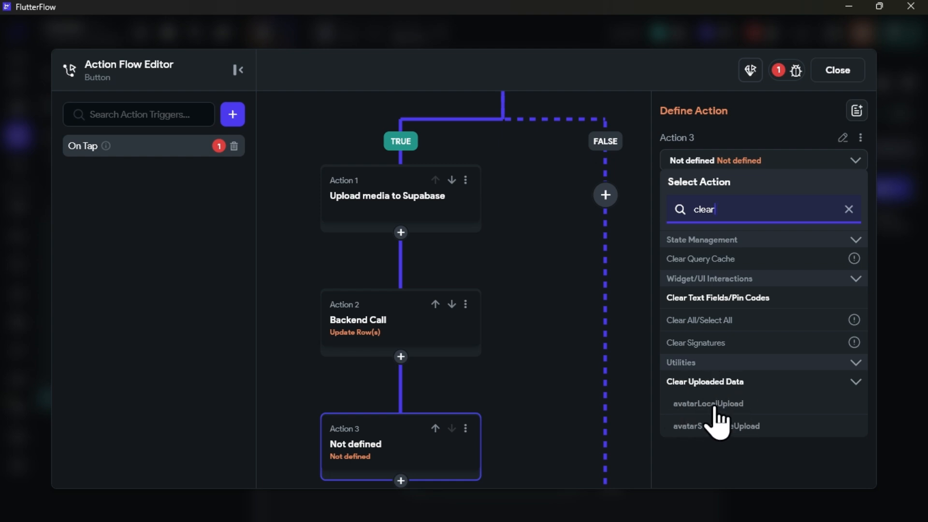
left_click(693, 405)
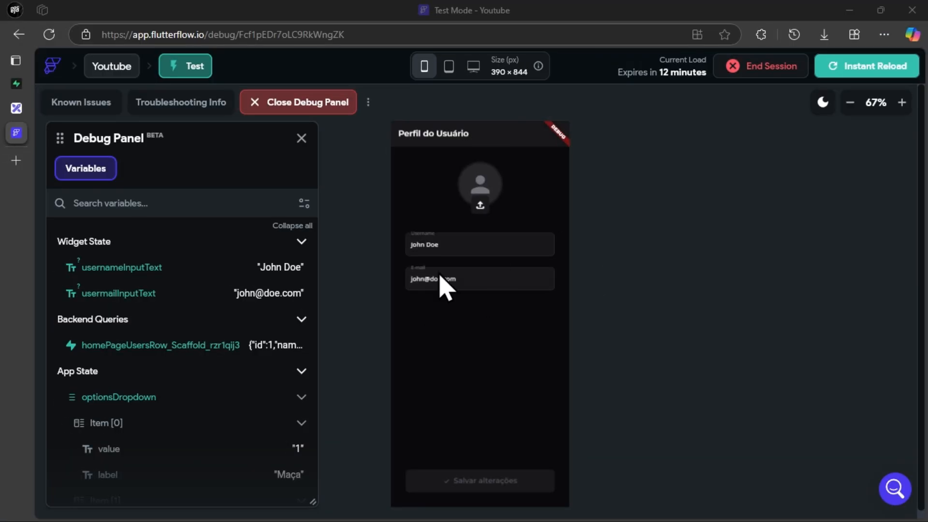
Try to load the user-upload image from the gallery as the test profile's new avatar.
left_click(476, 207)
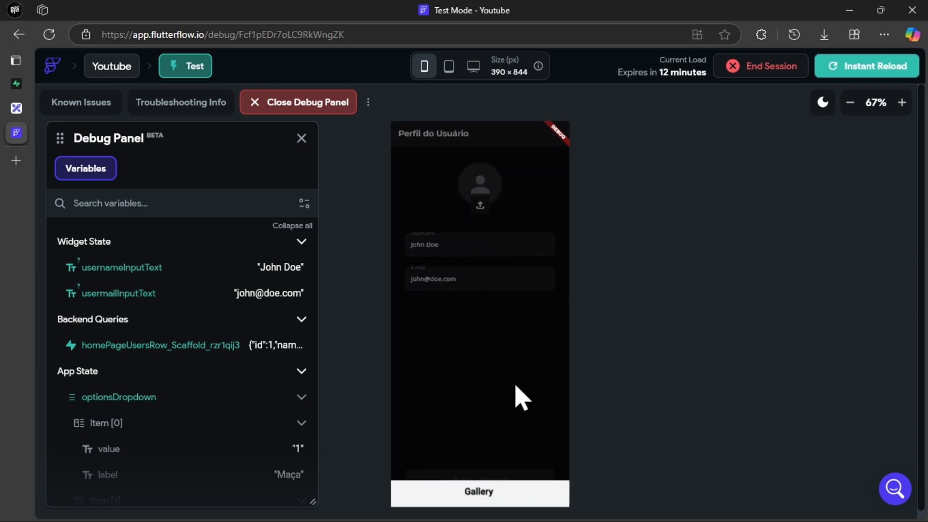
left_click(481, 497)
left_click(191, 153)
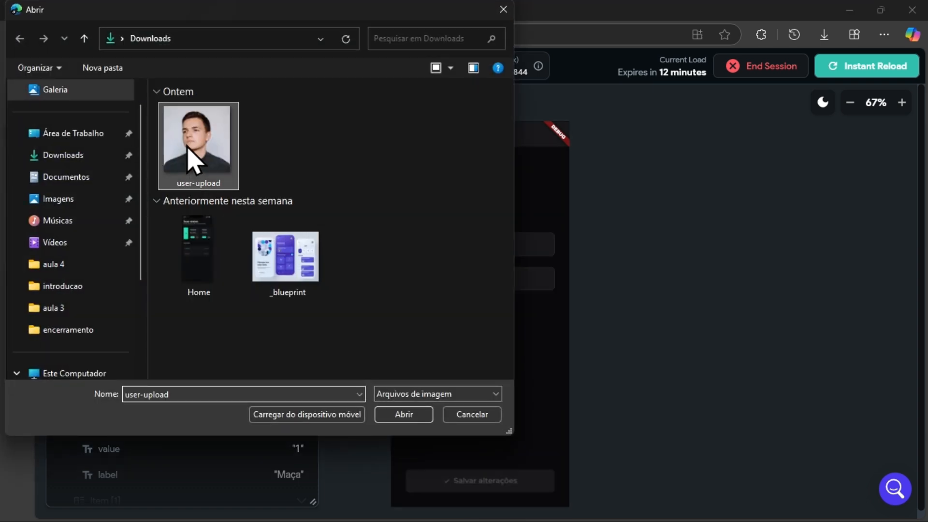
left_click(404, 414)
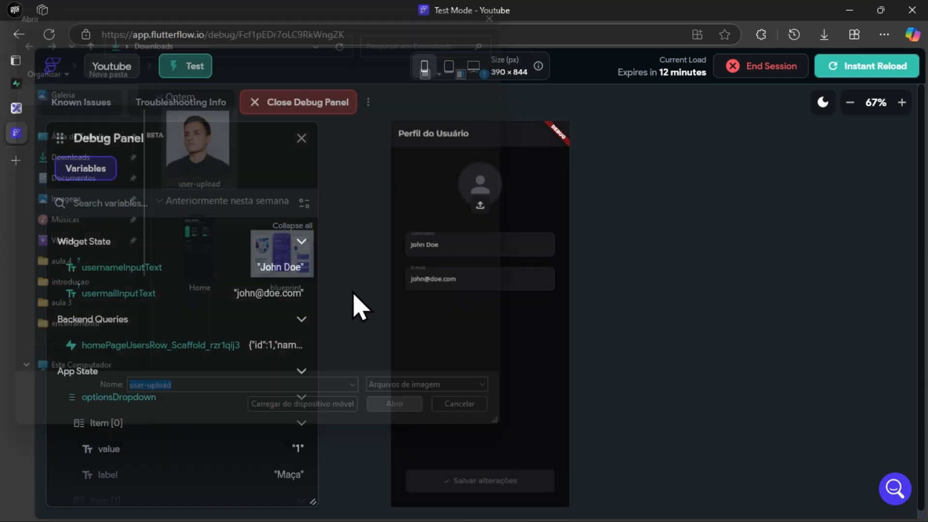
Upload the user-upload image from Downloads as the avatar on the test profile page.
left_click(478, 206)
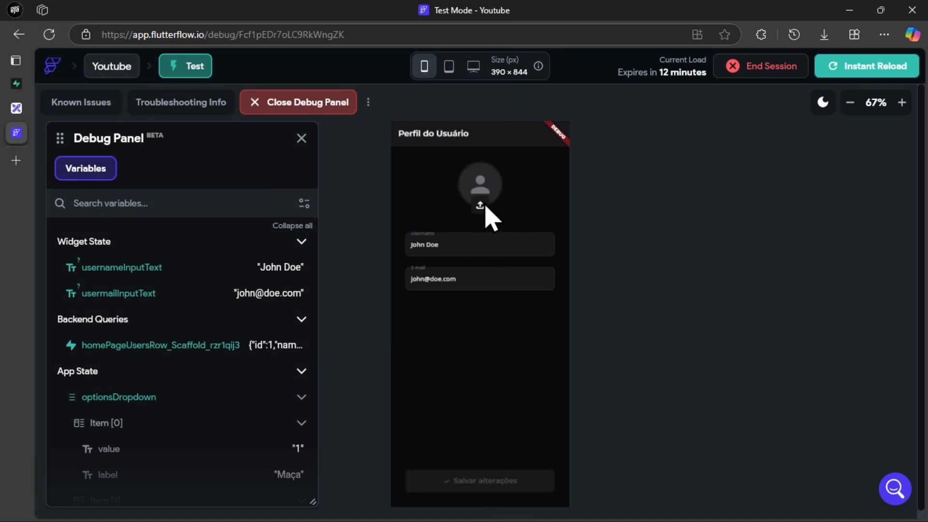
left_click(480, 205)
left_click(478, 494)
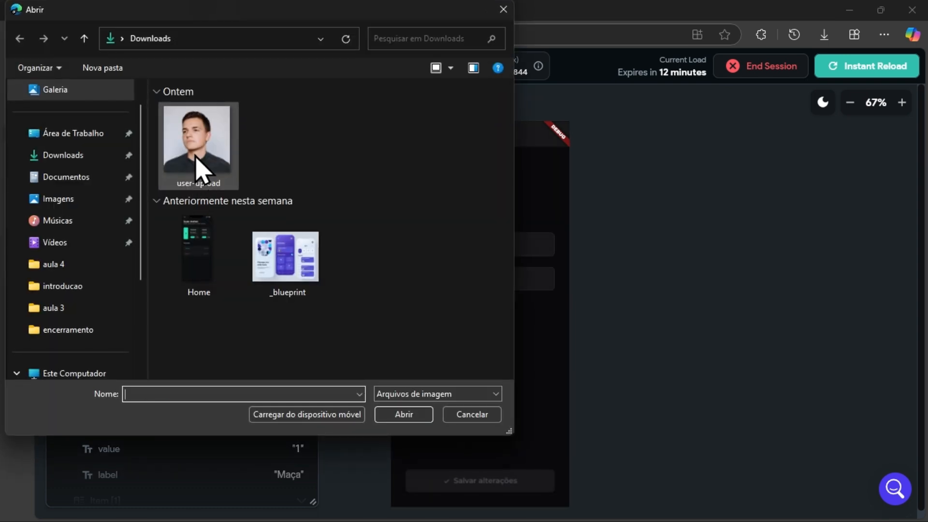
left_click(198, 169)
left_click(401, 414)
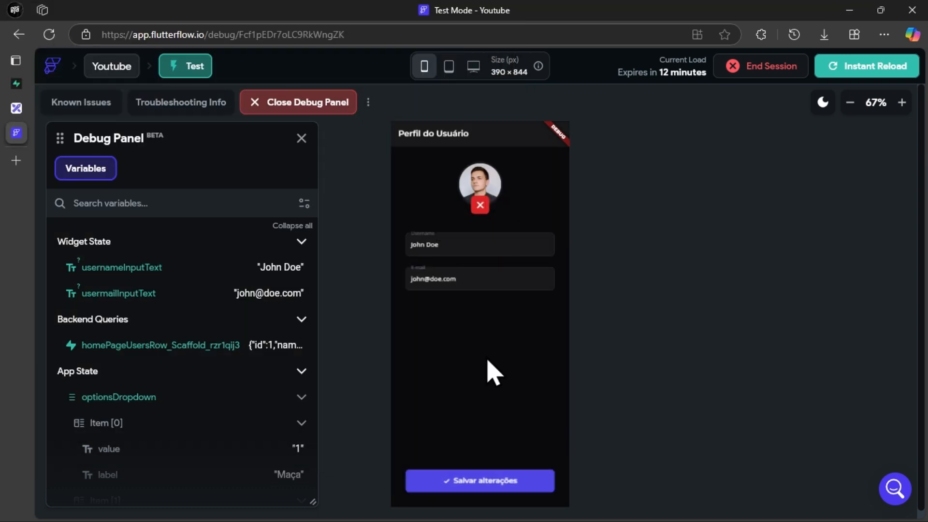
Save the test profile's changes, then switch to Supabase and refresh the users table to check its avatar column.
left_click(476, 481)
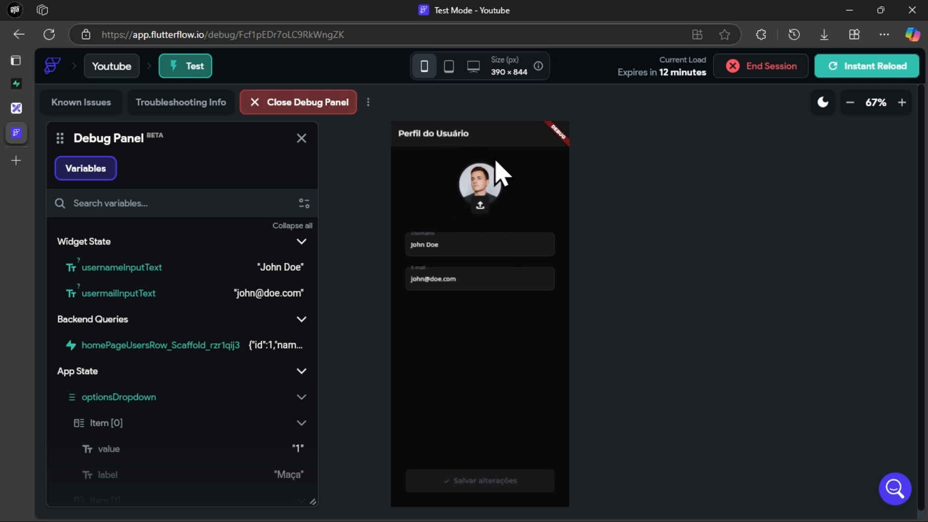
left_click(16, 84)
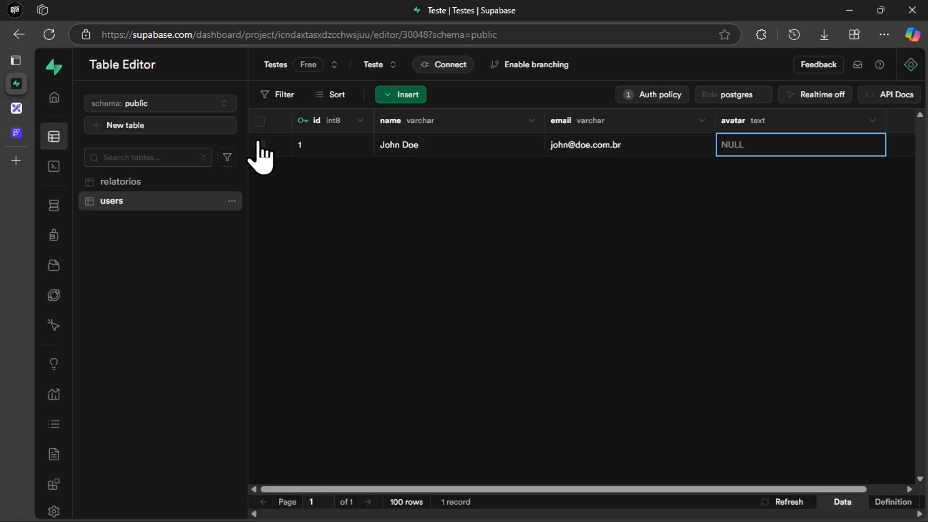
left_click(788, 505)
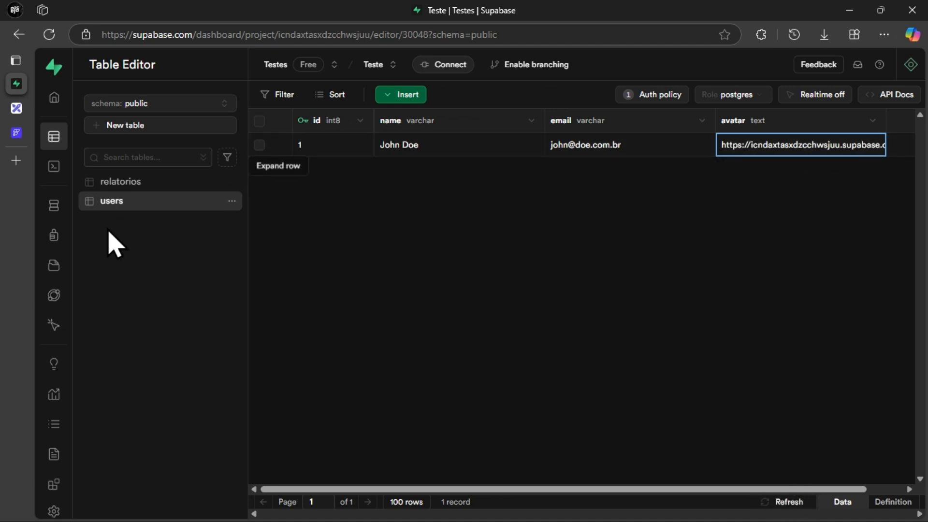
Preview the uploaded image in the avatar folder of the users storage bucket, and return to the FlutterFlow Test Mode page.
left_click(66, 266)
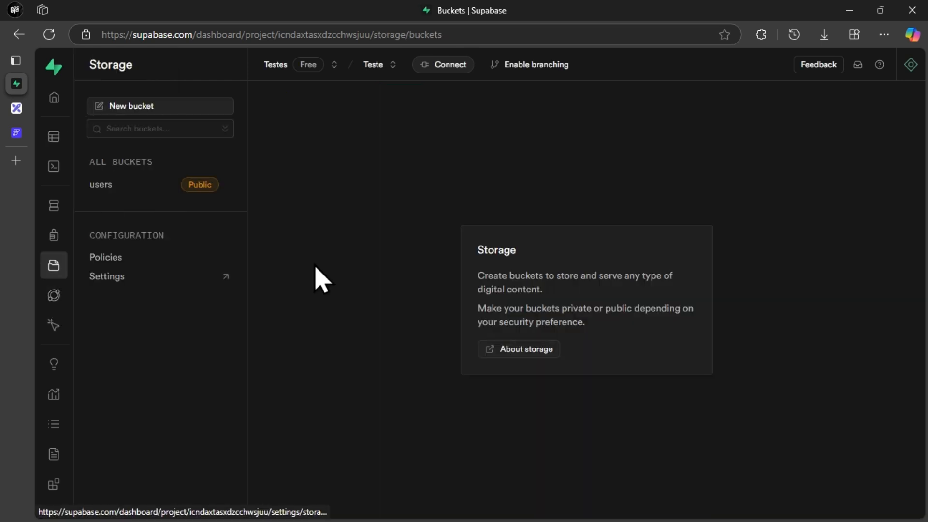
left_click(129, 187)
left_click(339, 136)
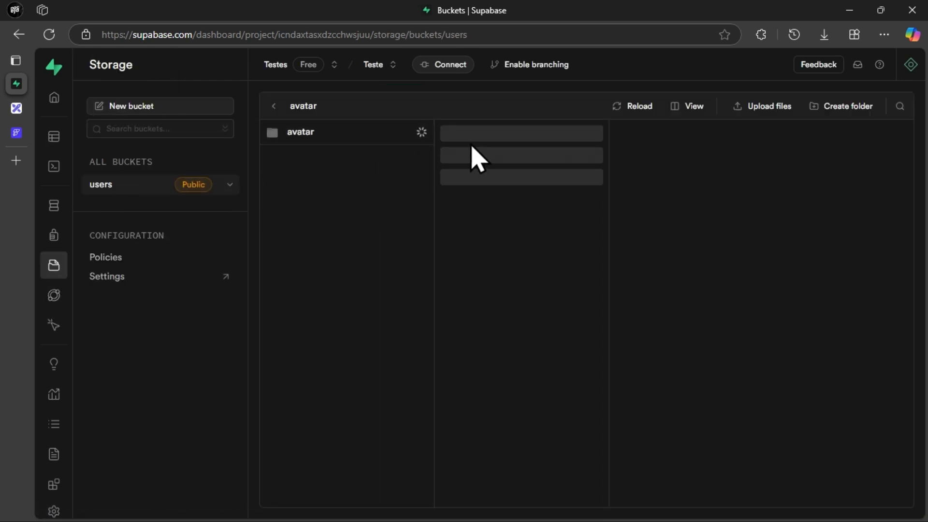
left_click(508, 140)
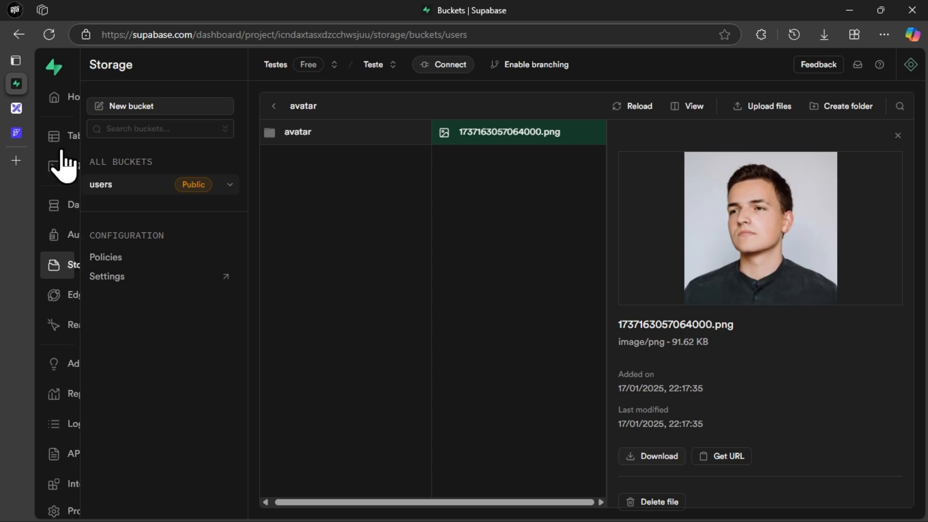
left_click(16, 132)
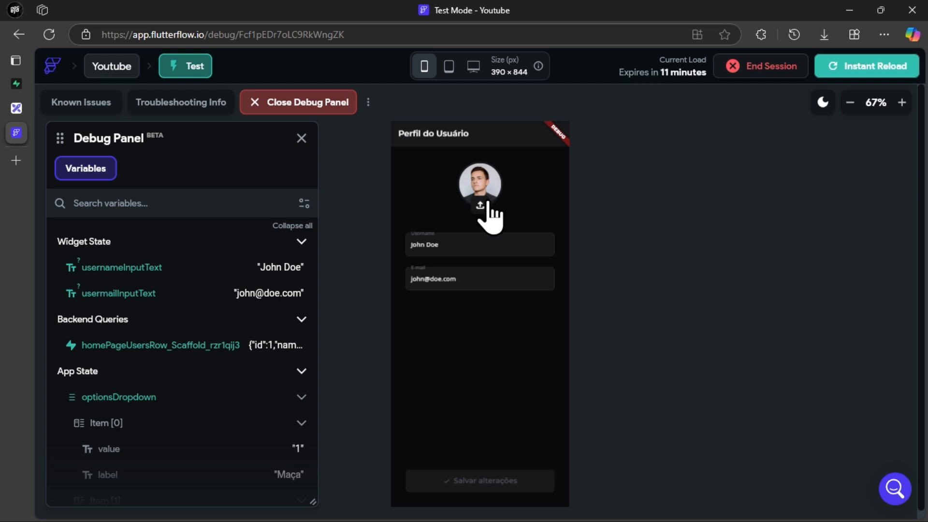
Switch to the FlutterFlow editor and expand Avatar, user-avatar-manager and has-avatar-on-supabase in the widget tree to examine the avatar conditions.
key("super")
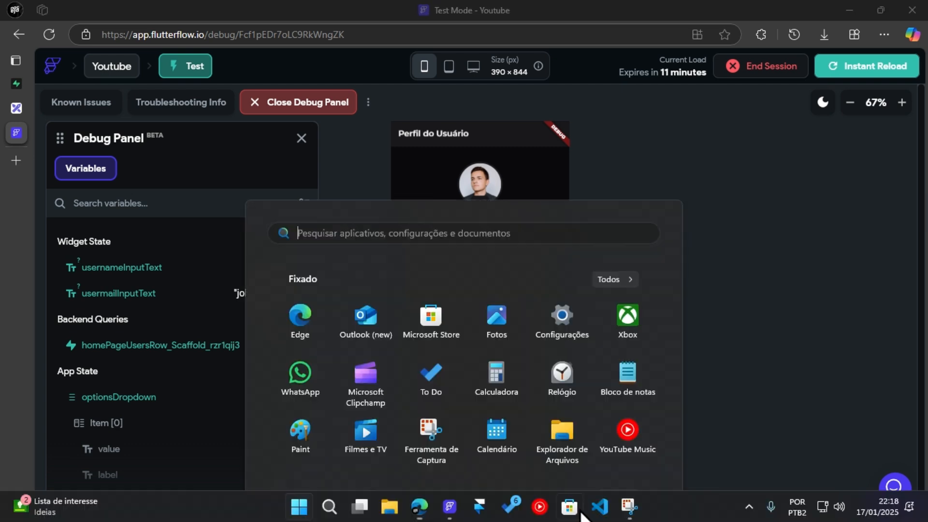
left_click(451, 508)
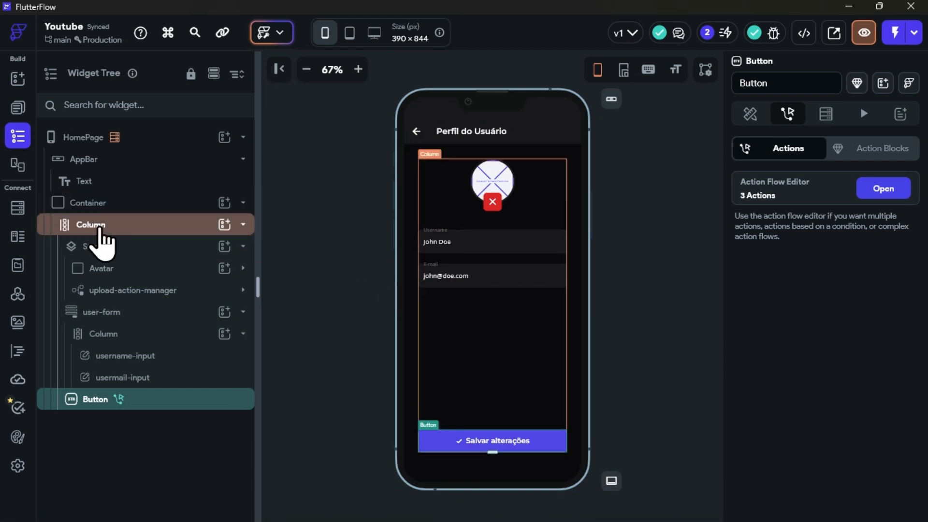
left_click(243, 269)
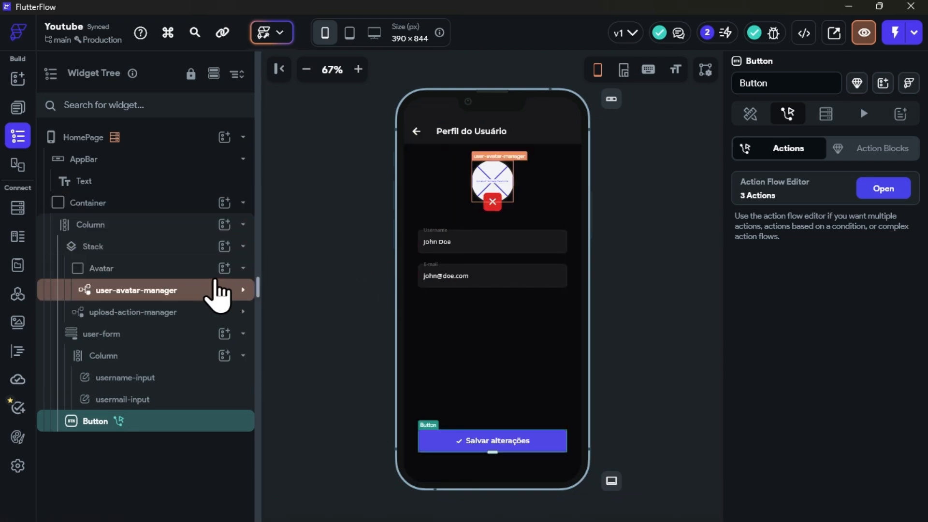
left_click(243, 290)
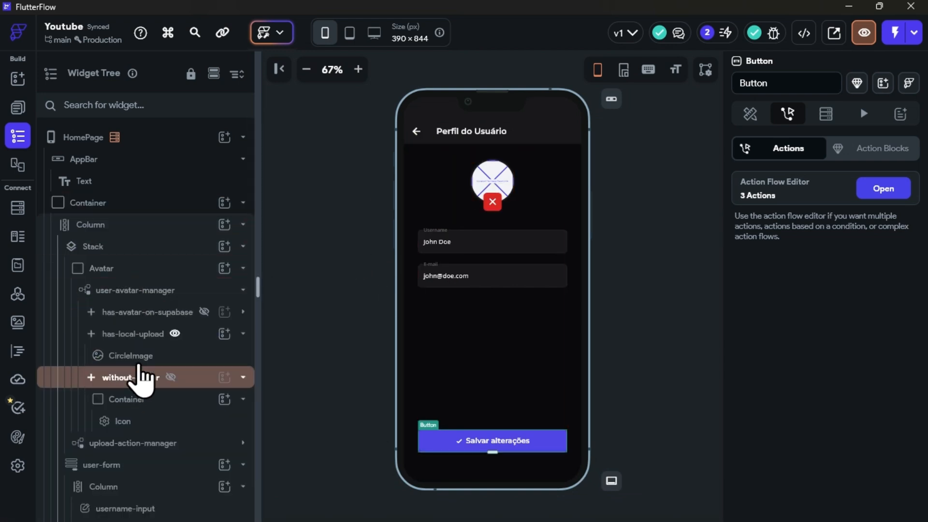
left_click(243, 311)
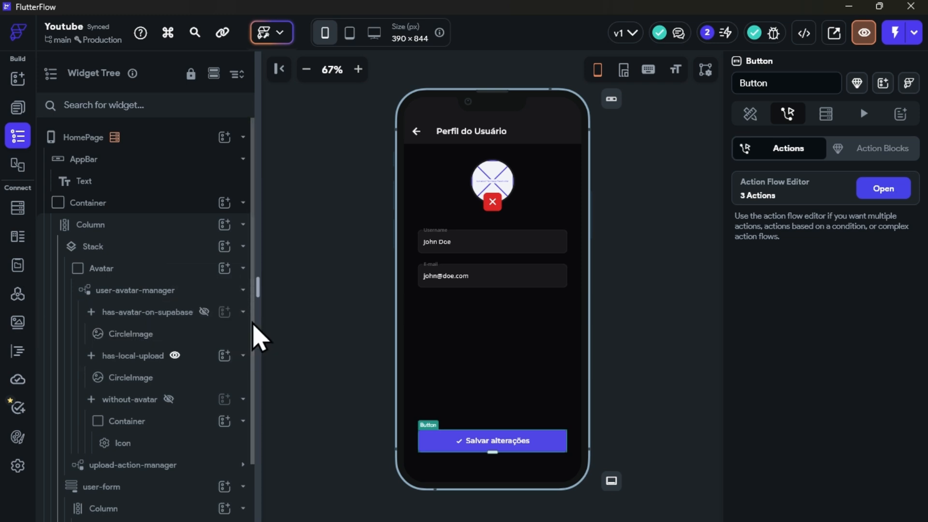
scroll(145, 391, "down", 1)
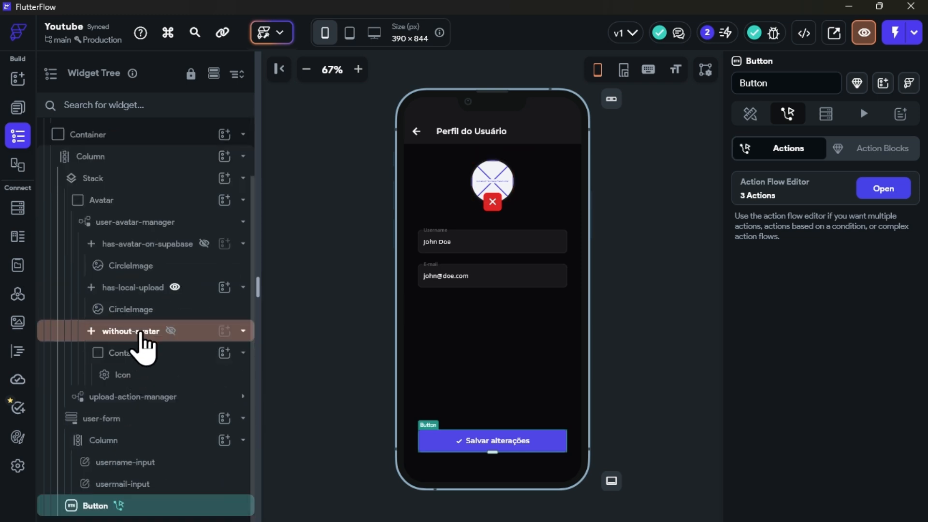